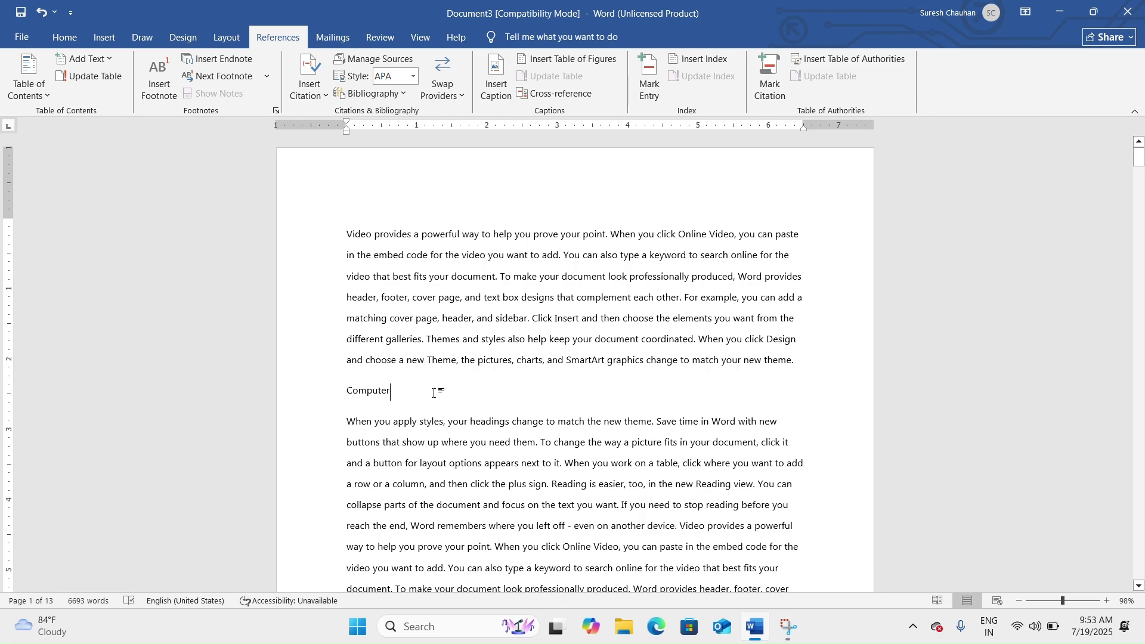
Mark the word 'Computer' as a Level 1 table-of-contents heading.
left_click_drag(434, 393, 340, 396)
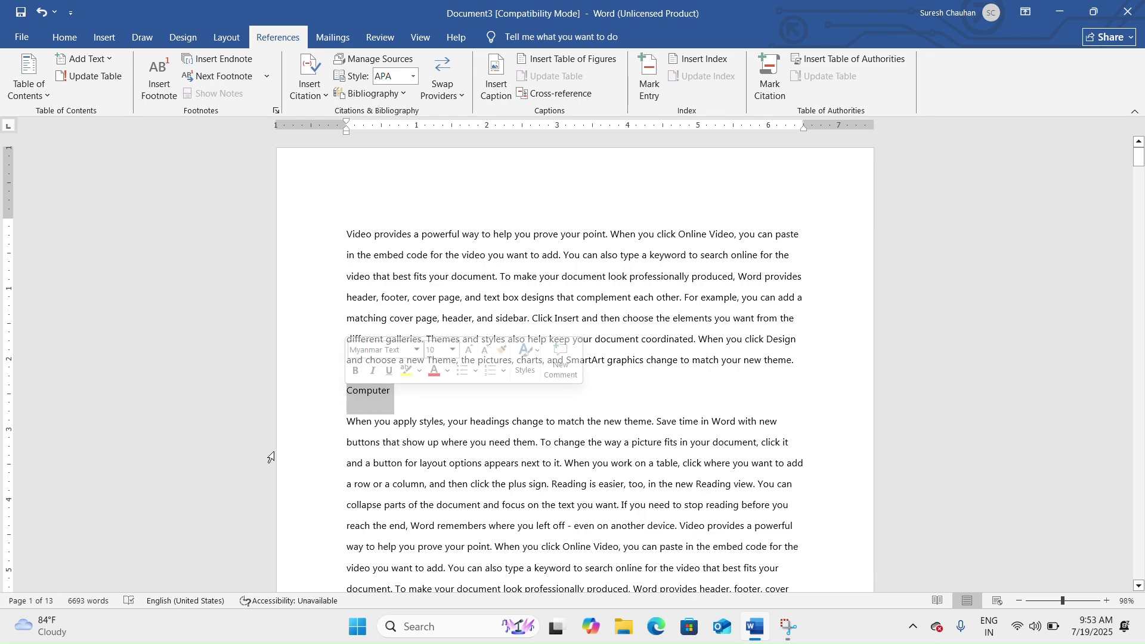
left_click(111, 59)
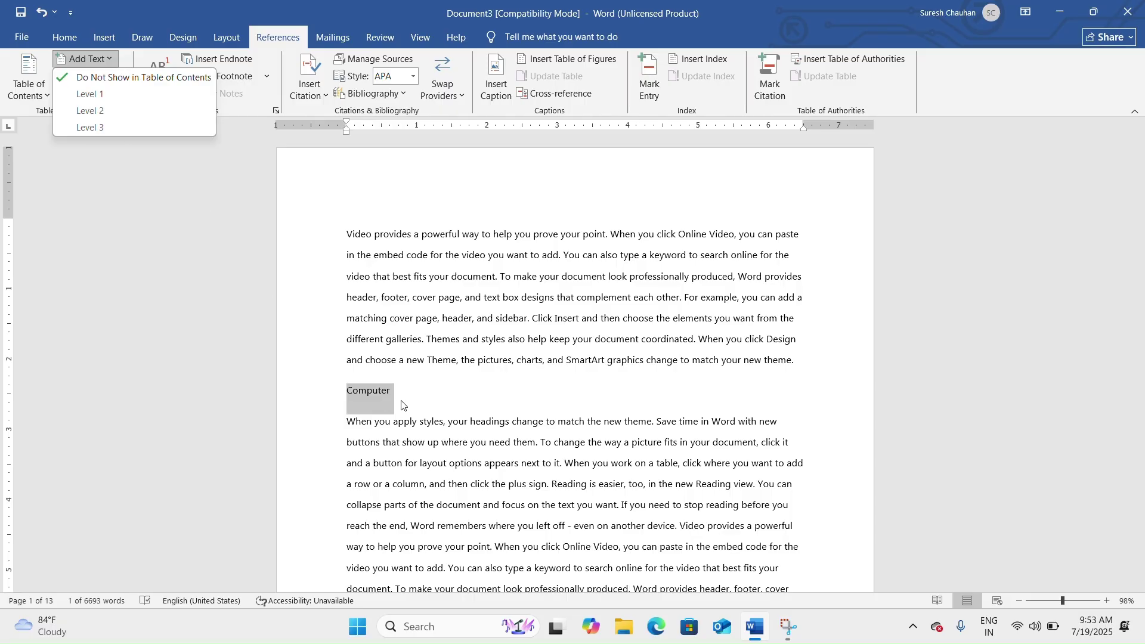
key("Escape")
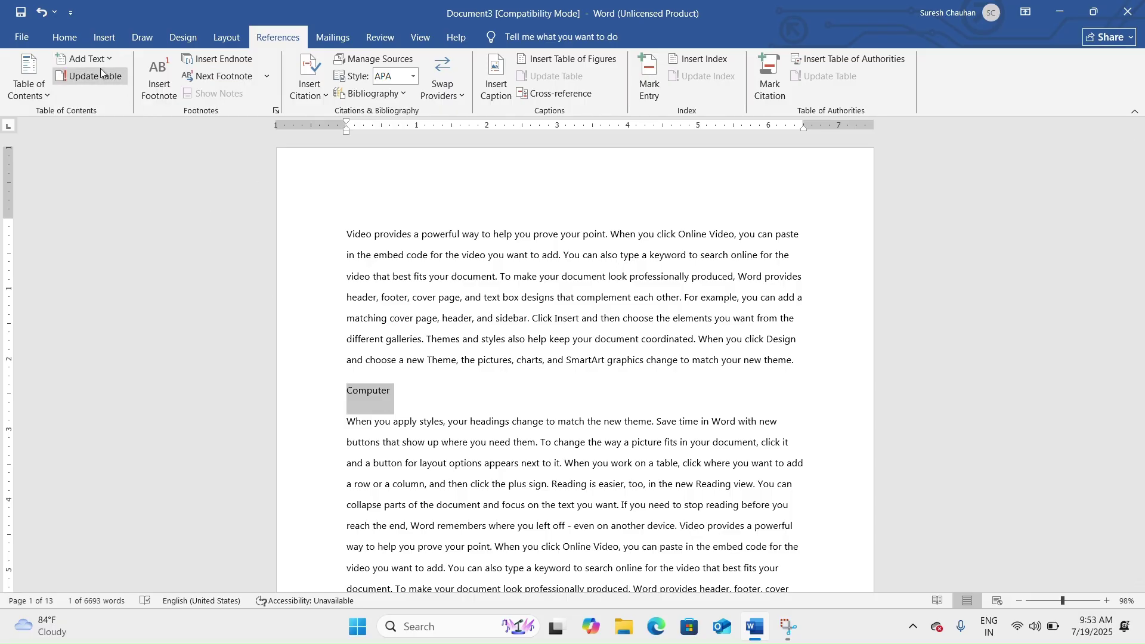
left_click(66, 38)
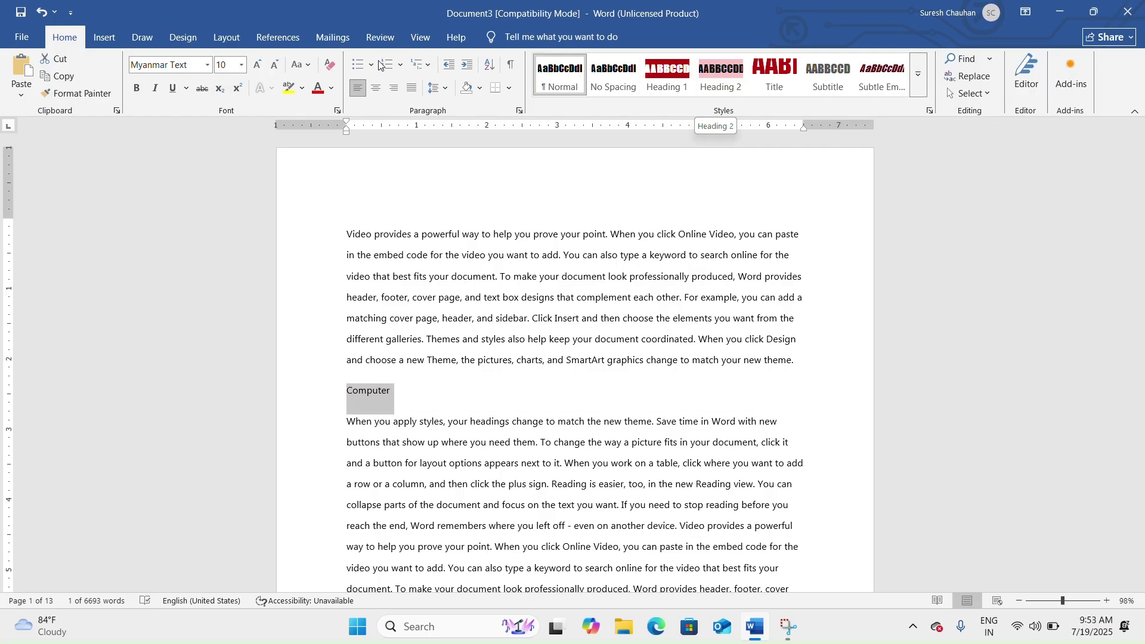
left_click(279, 38)
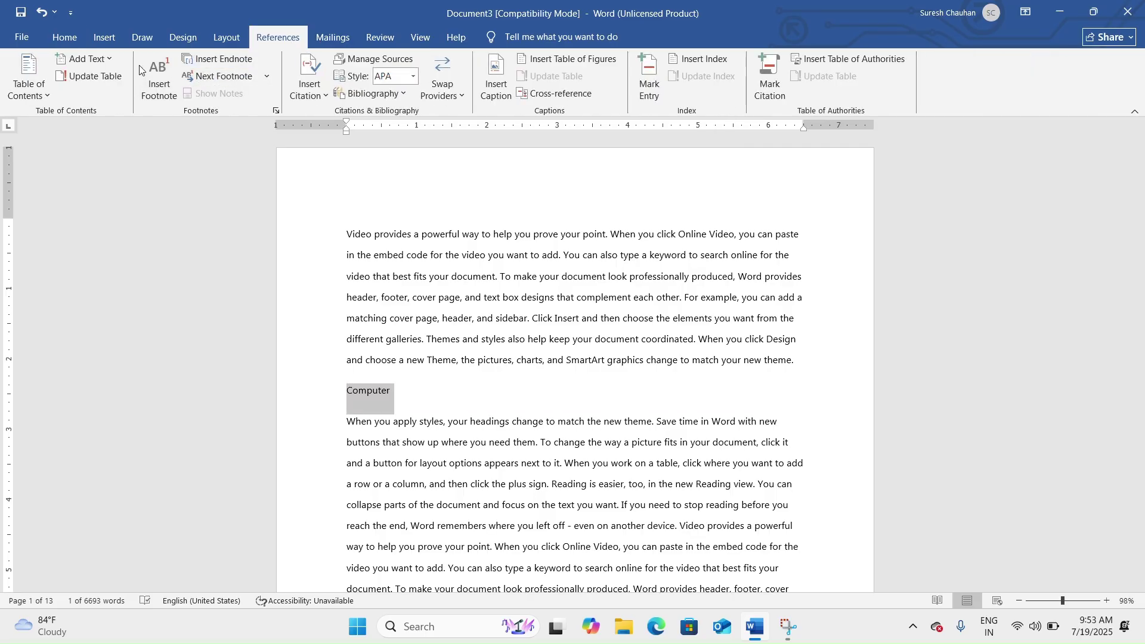
left_click(113, 58)
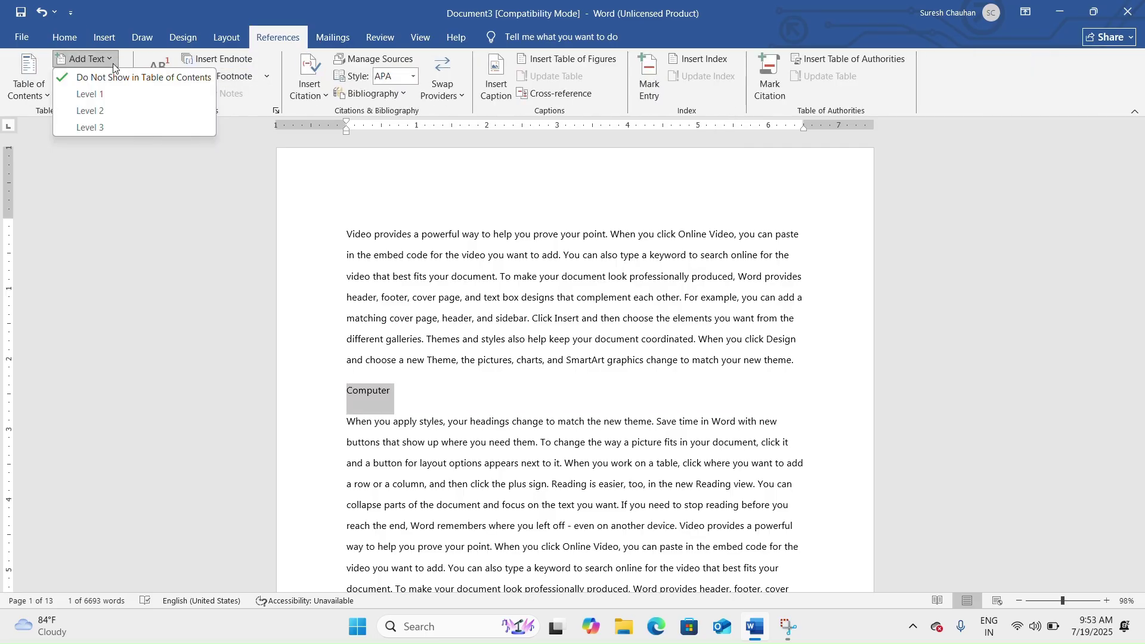
left_click(93, 95)
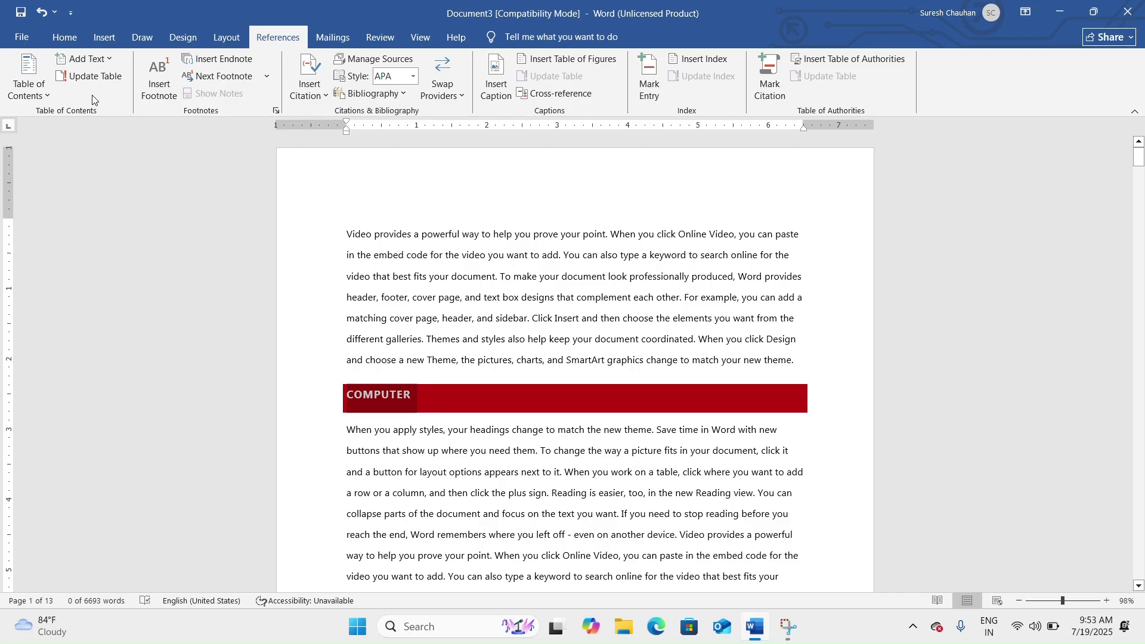
Add a 'Hardware' line after 'galleries.' and make it a Level 1 heading.
scroll(540, 389, "down", 2)
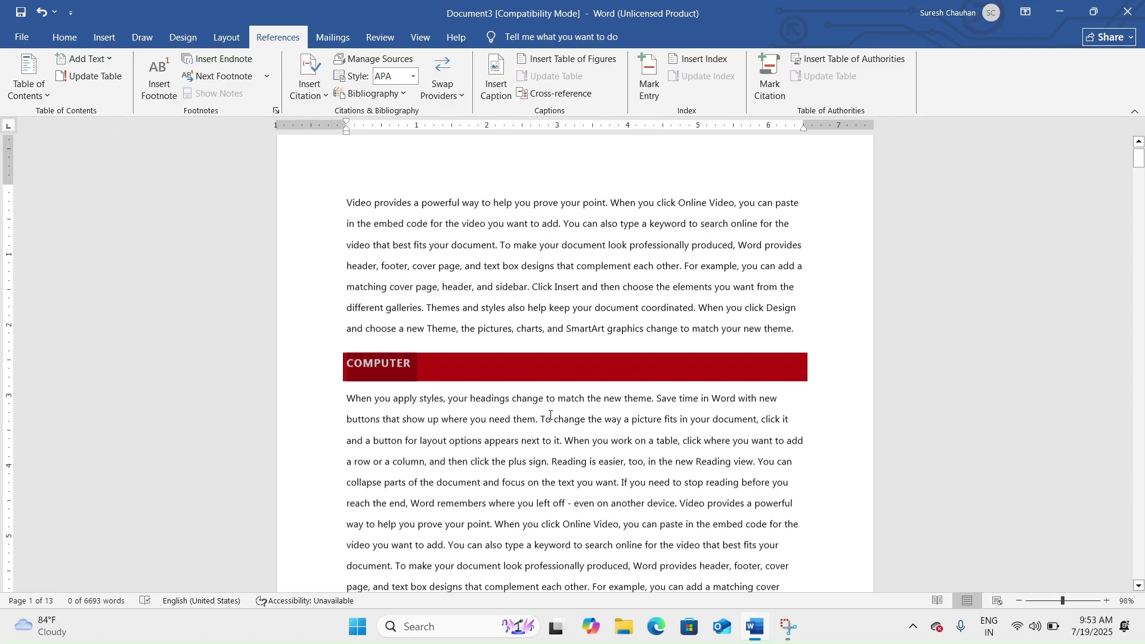
scroll(540, 389, "down", 3)
left_click(532, 393)
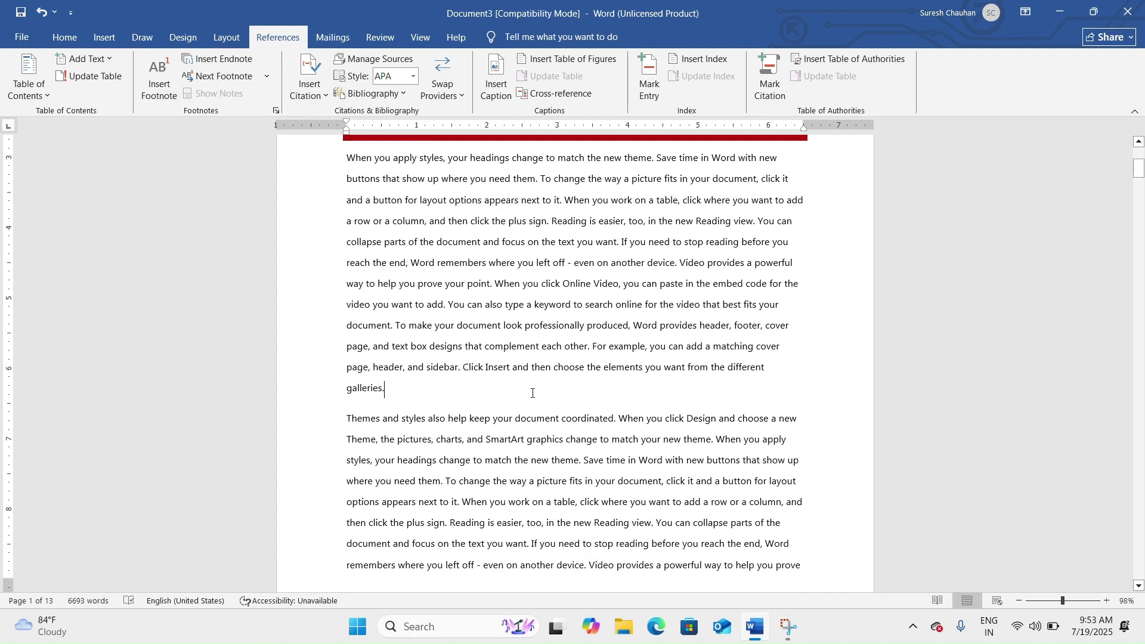
key("Return")
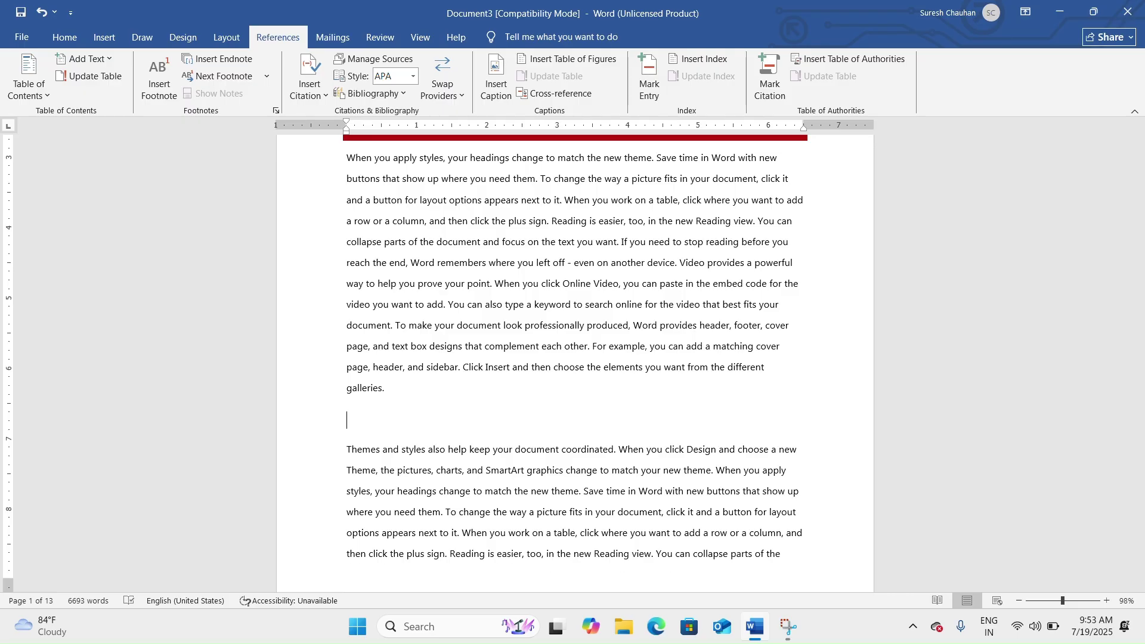
type("Hardware")
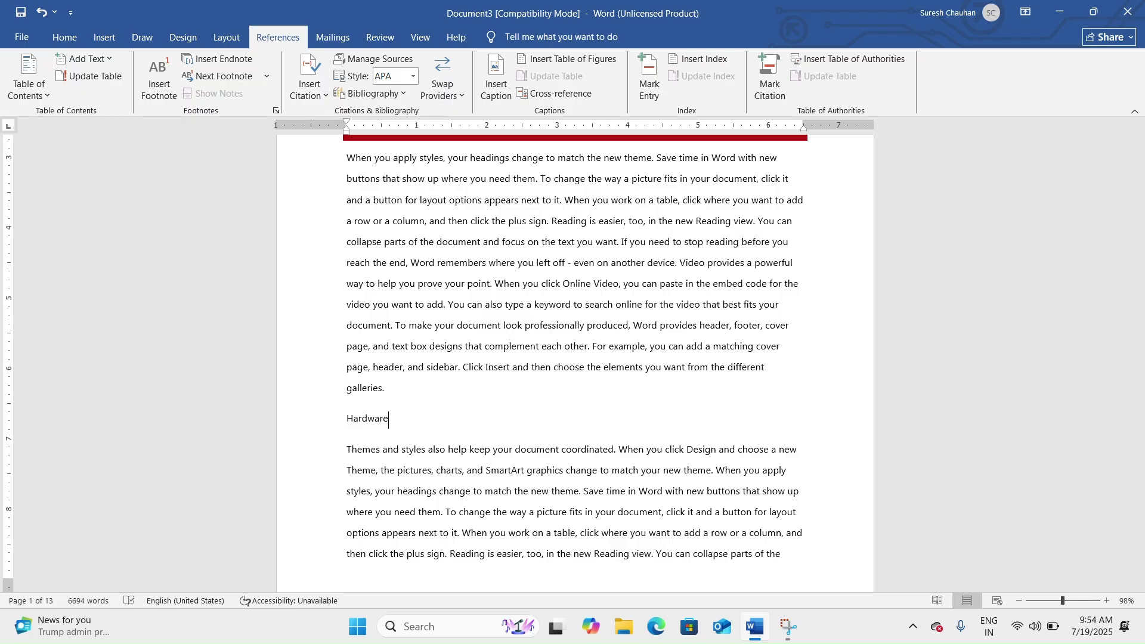
left_click_drag(389, 424, 341, 430)
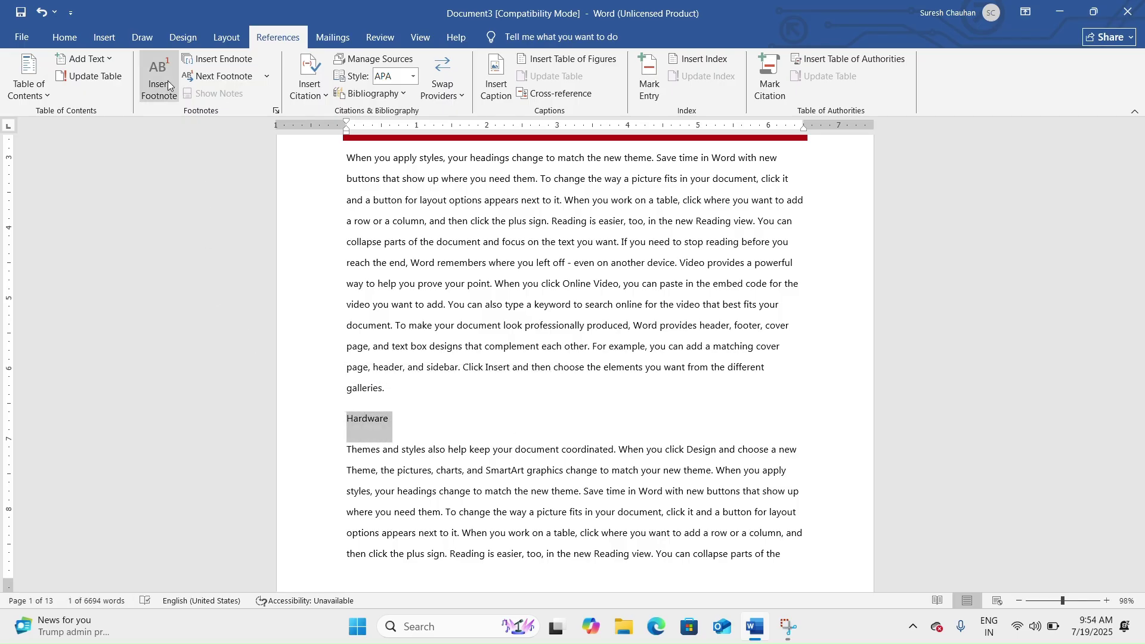
left_click(109, 58)
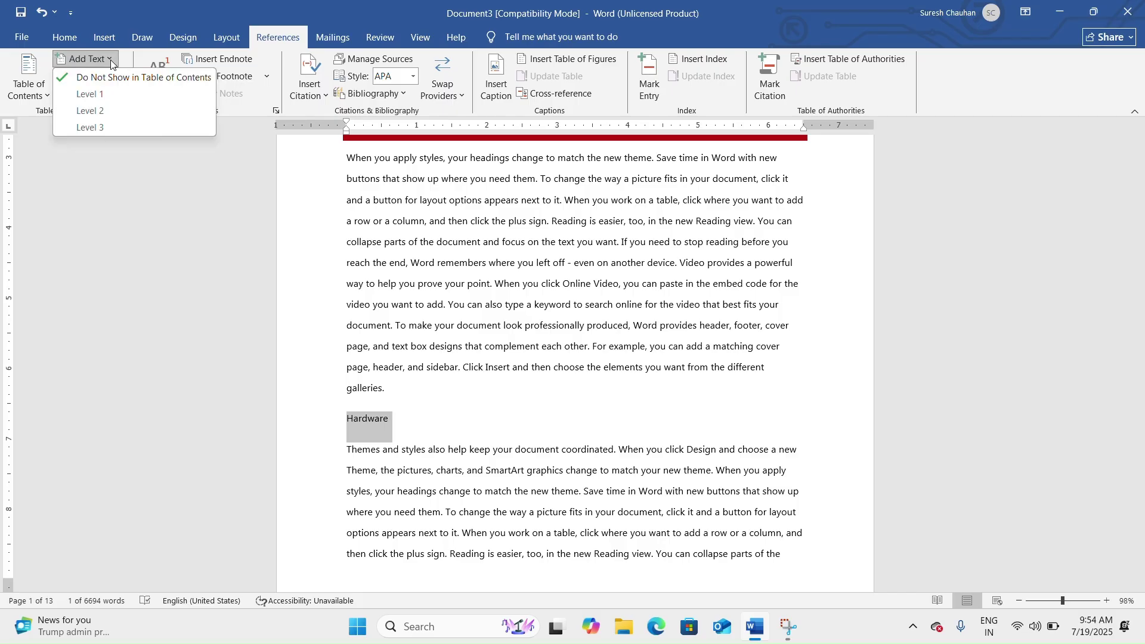
left_click(118, 92)
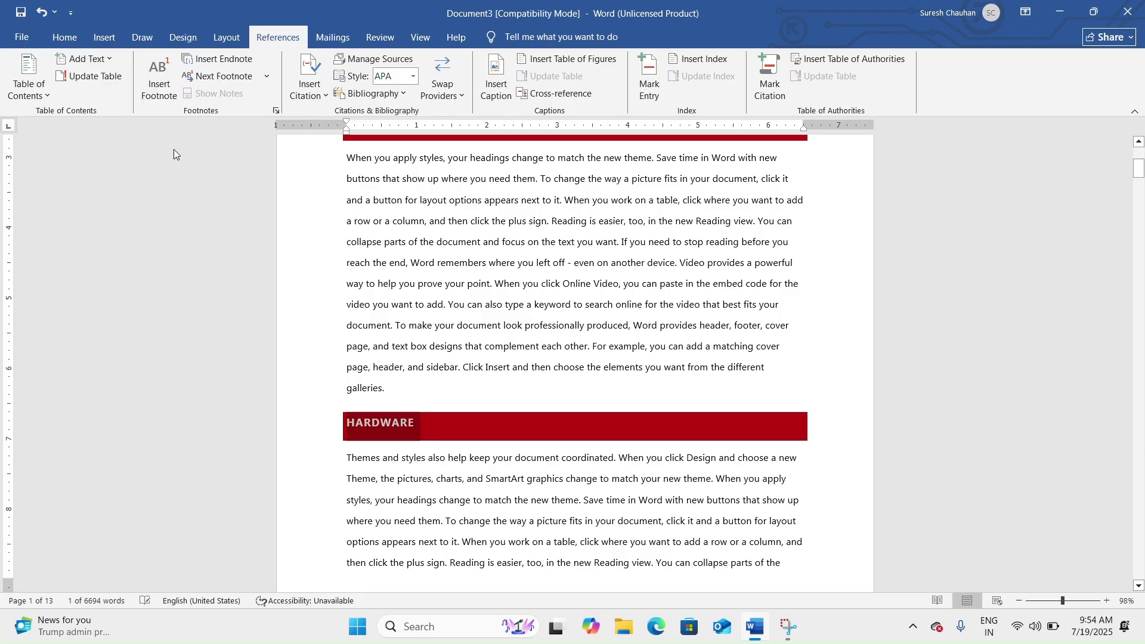
scroll(551, 257, "down", 15)
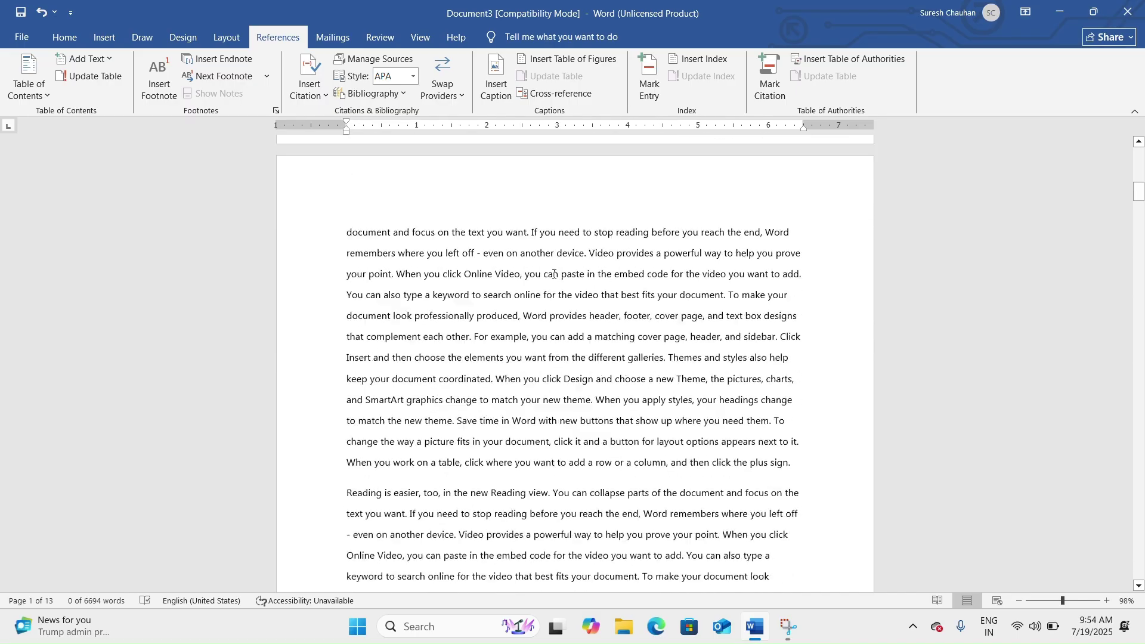
Insert an 'Input Device' line before 'and text box designs' as a Level 2 heading.
scroll(590, 316, "down", 1)
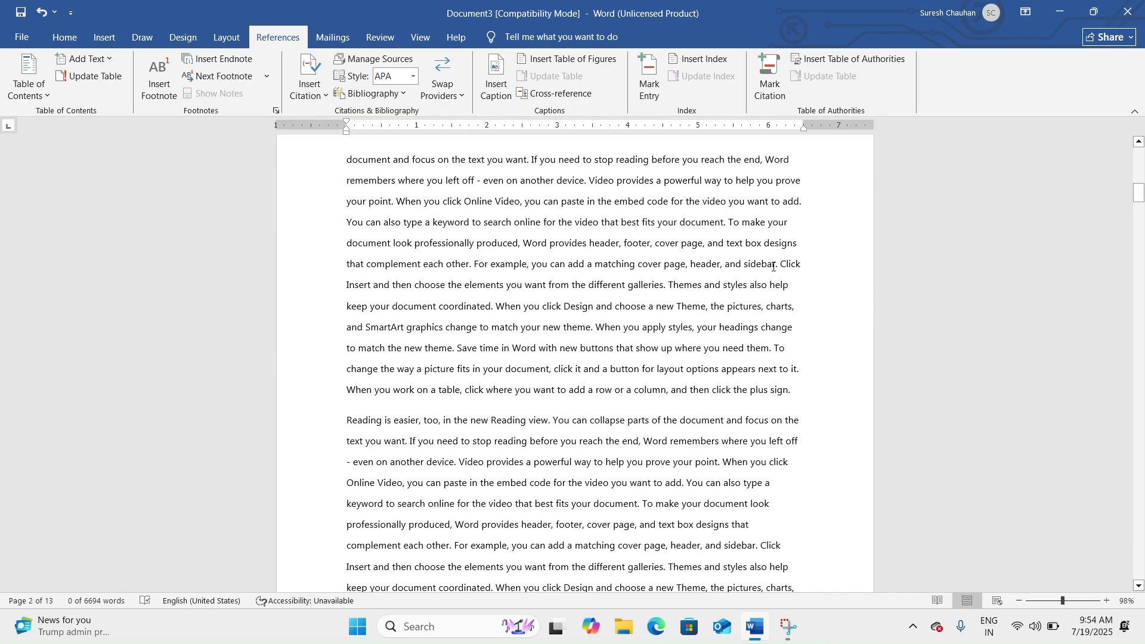
left_click(710, 247)
key("Return")
key("Return")
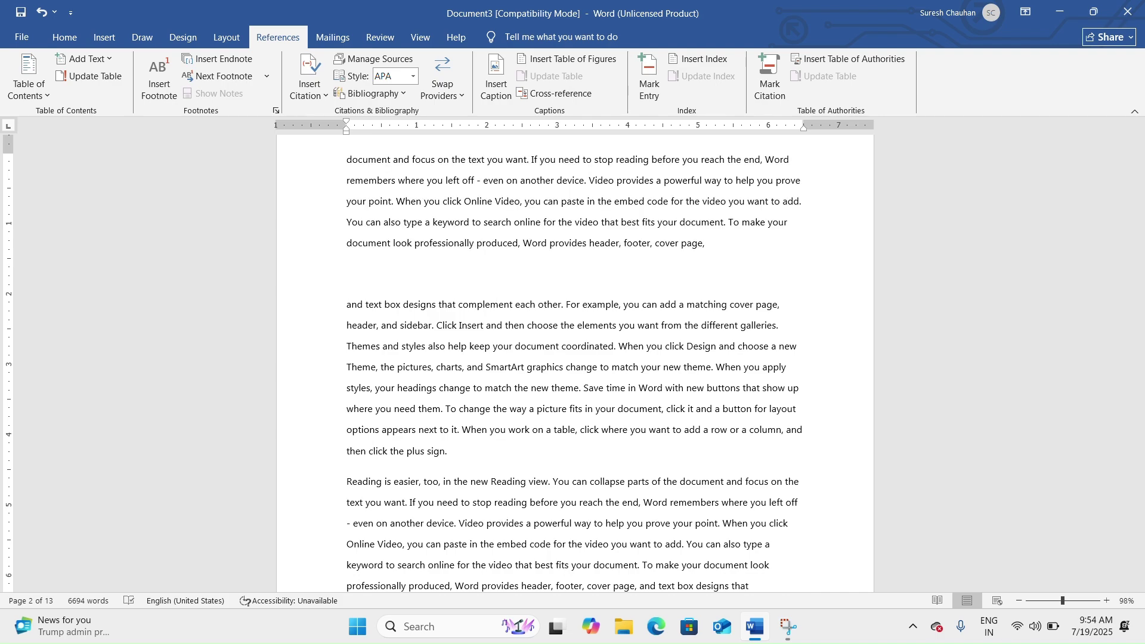
type("Inpu")
key("BackSpace")
type("Device")
triple_click(409, 278)
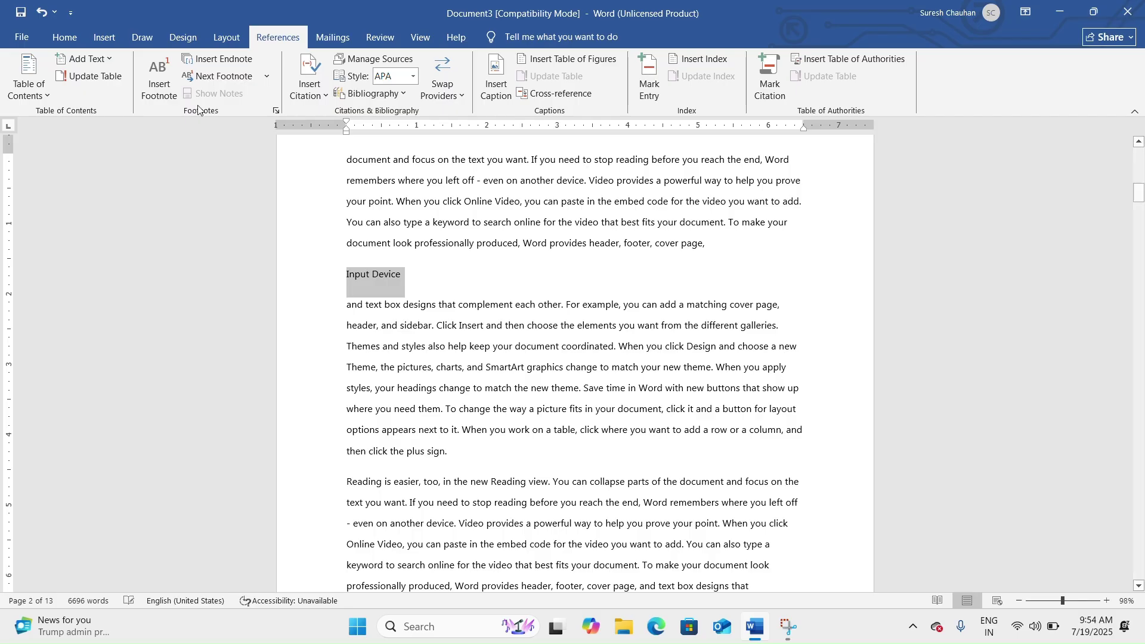
left_click(107, 58)
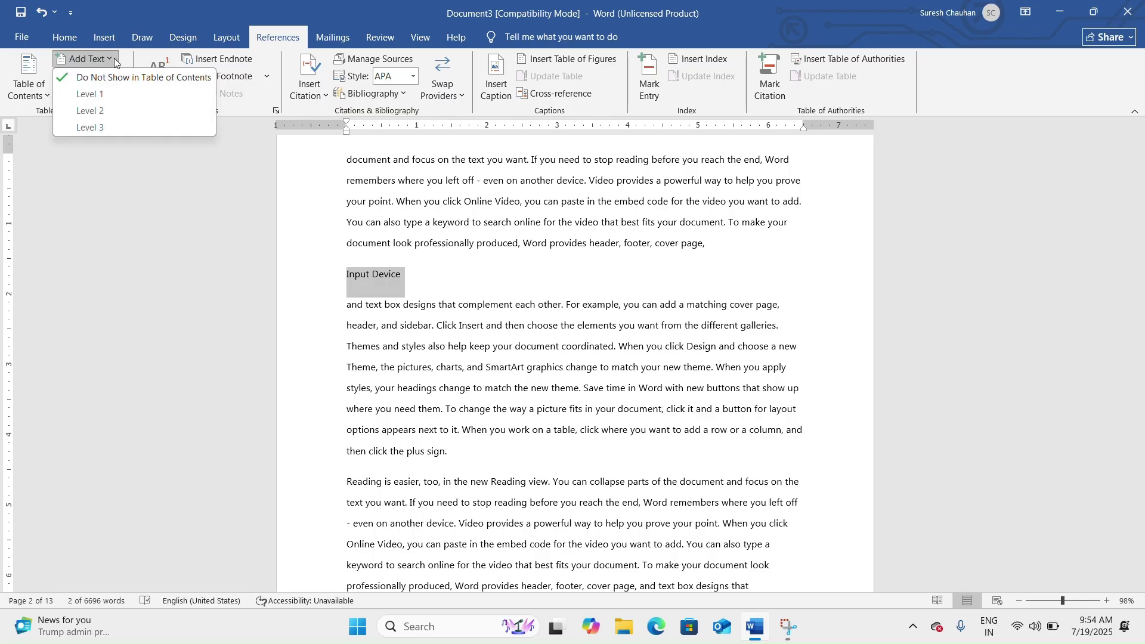
left_click(117, 111)
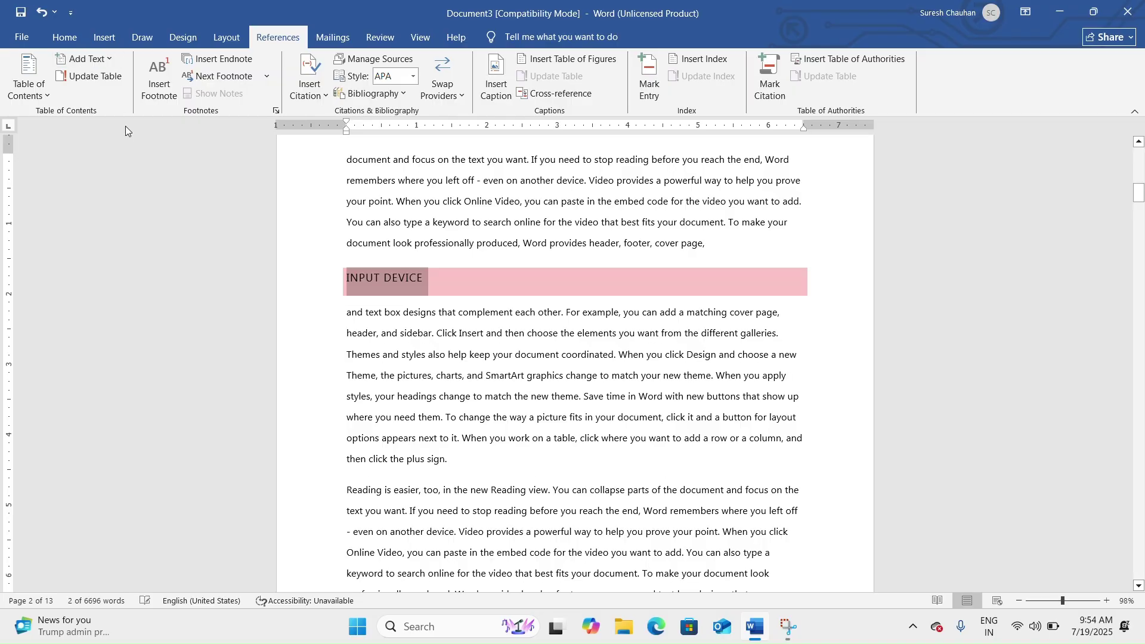
Add an 'Output Device' line after 'best fits your document.' as a Level 2 heading.
scroll(582, 393, "down", 1)
scroll(582, 393, "down", 10)
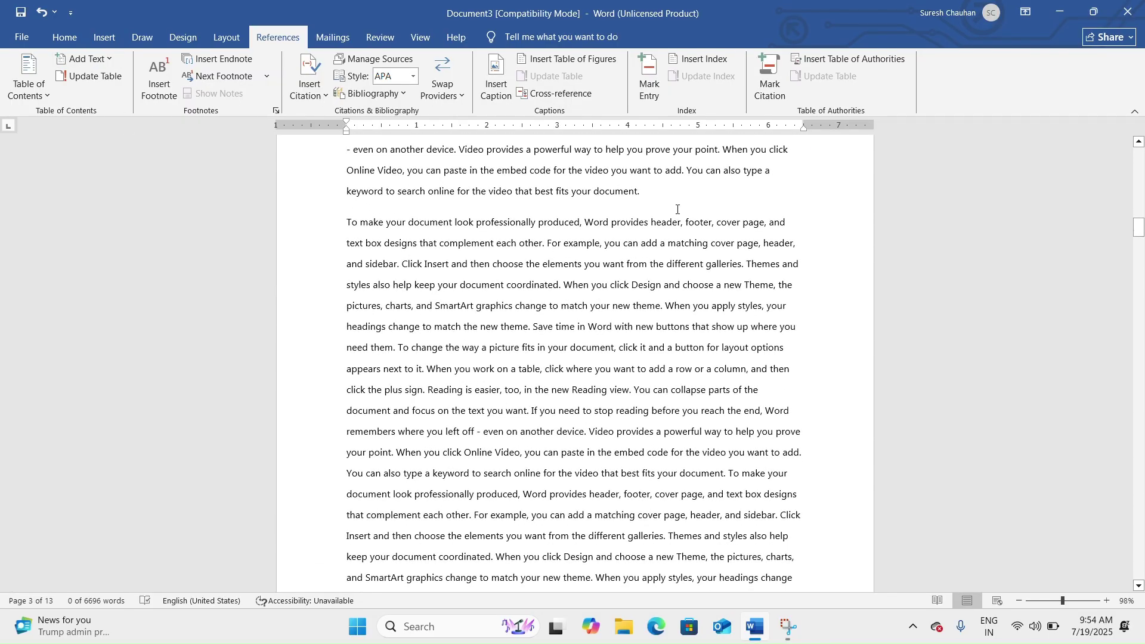
left_click(647, 191)
key("Return")
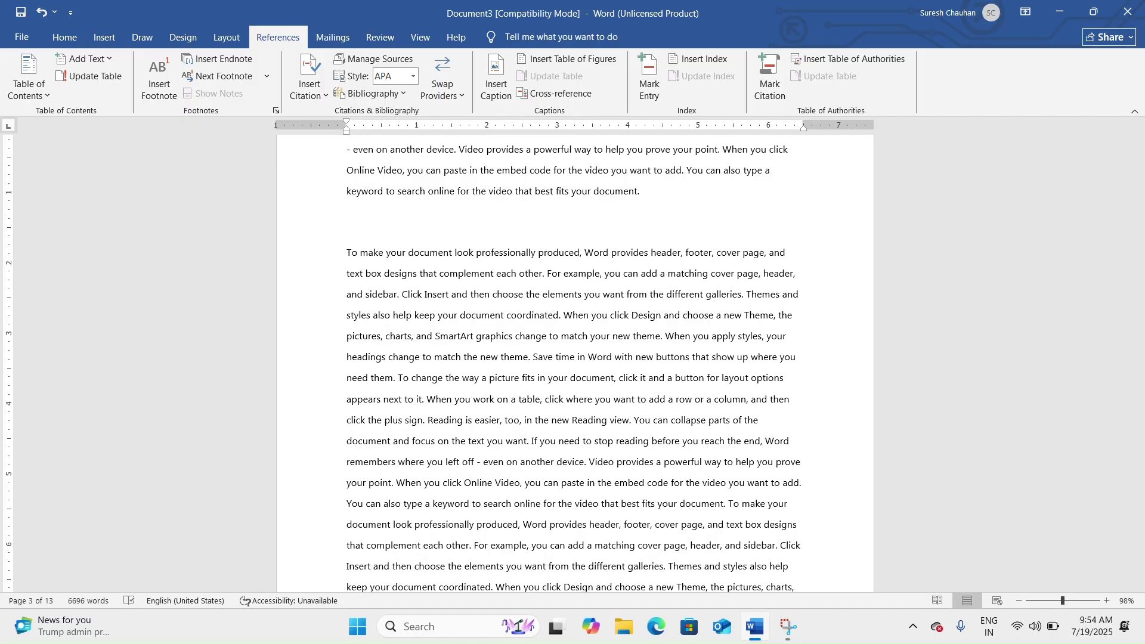
type("Ou")
type("tput D")
type("ev")
type("ics")
triple_click(419, 219)
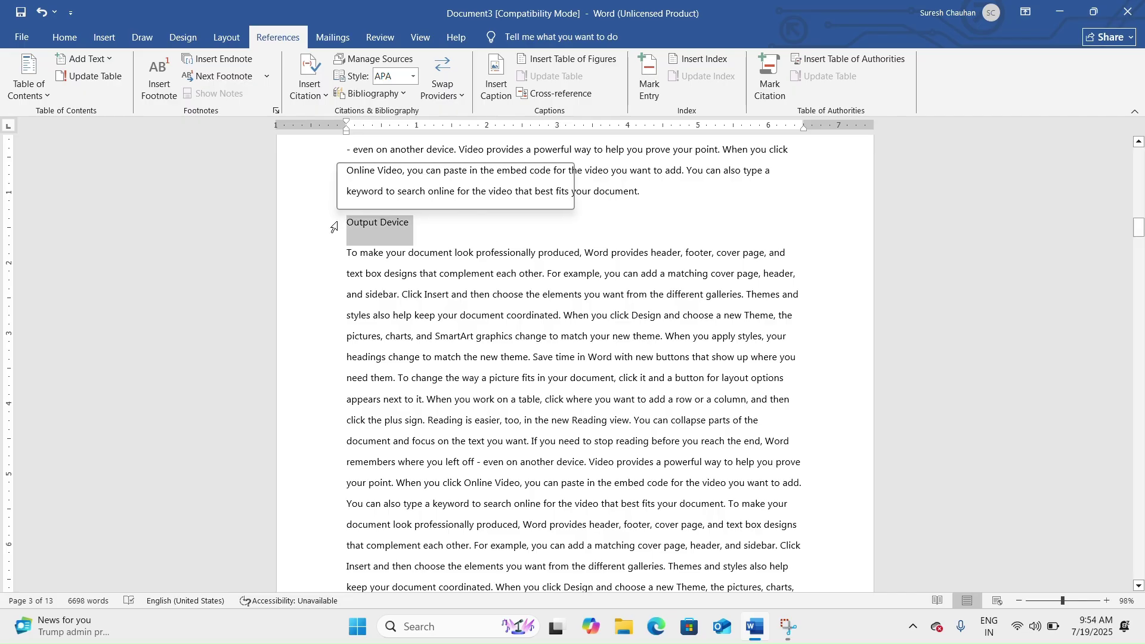
left_click(111, 56)
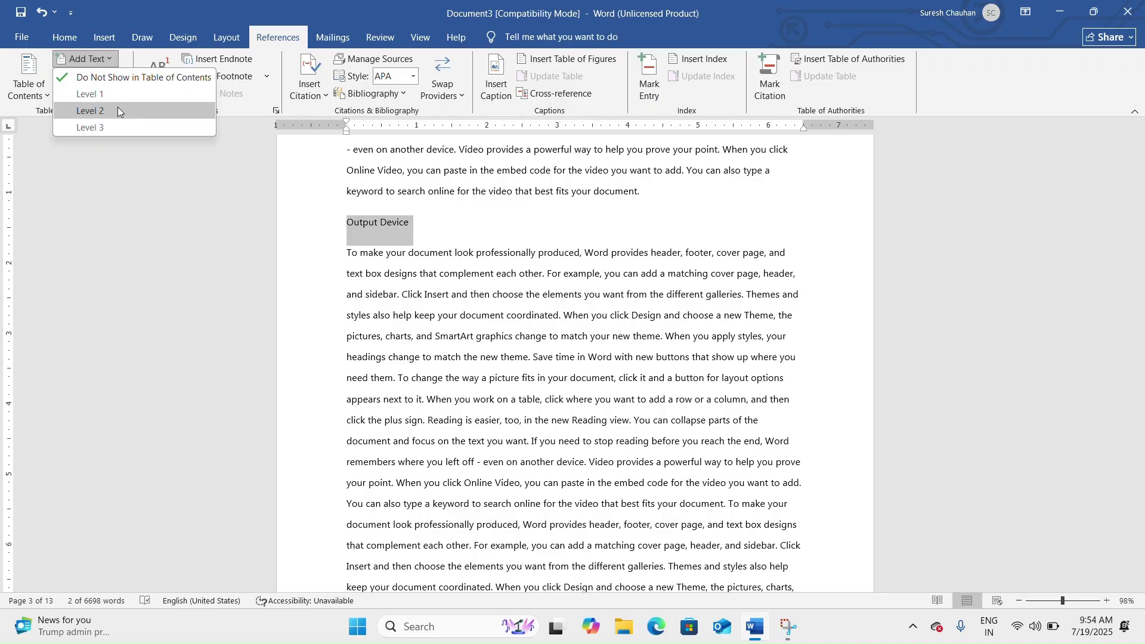
left_click(120, 97)
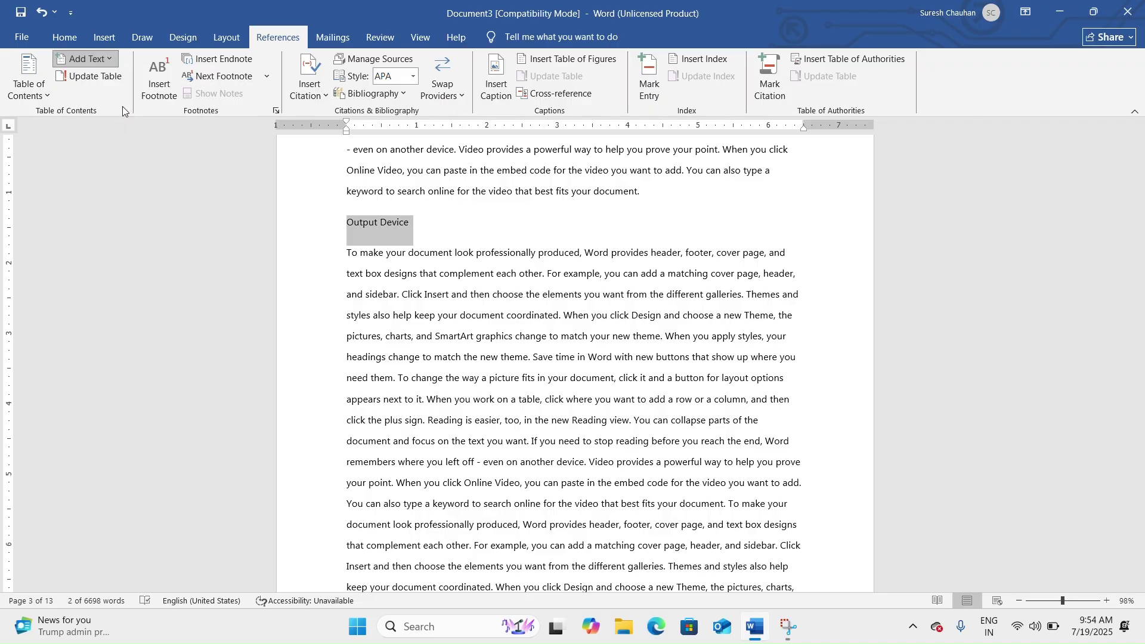
Add a new 'Software' line after 'to match the new theme.' on page 7.
scroll(461, 284, "down", 2)
scroll(460, 284, "down", 10)
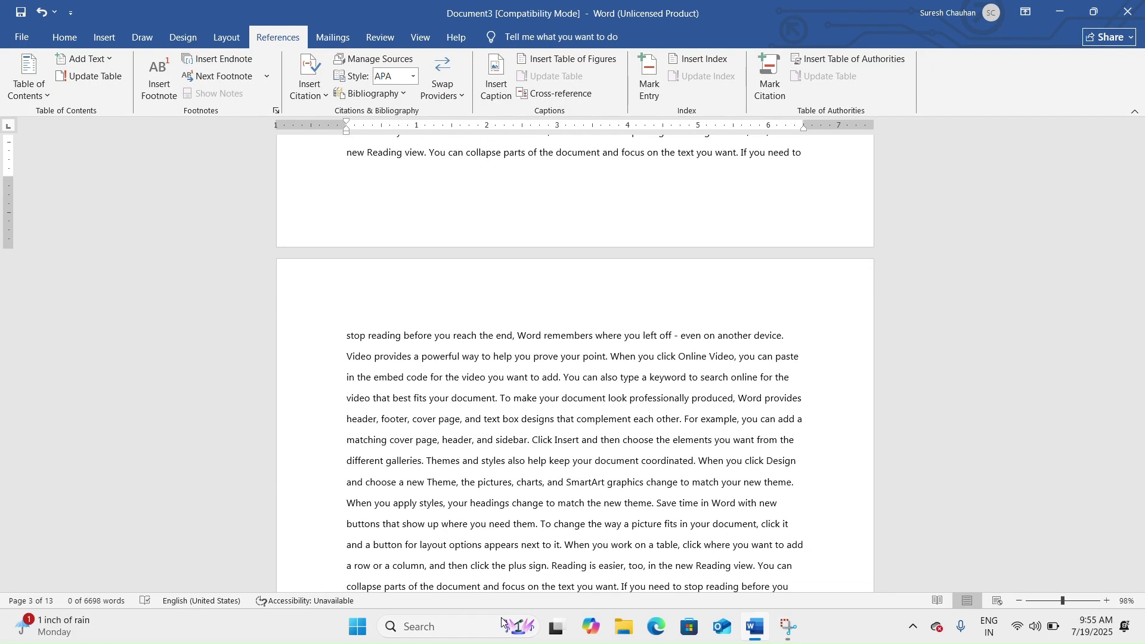
scroll(496, 414, "down", 15)
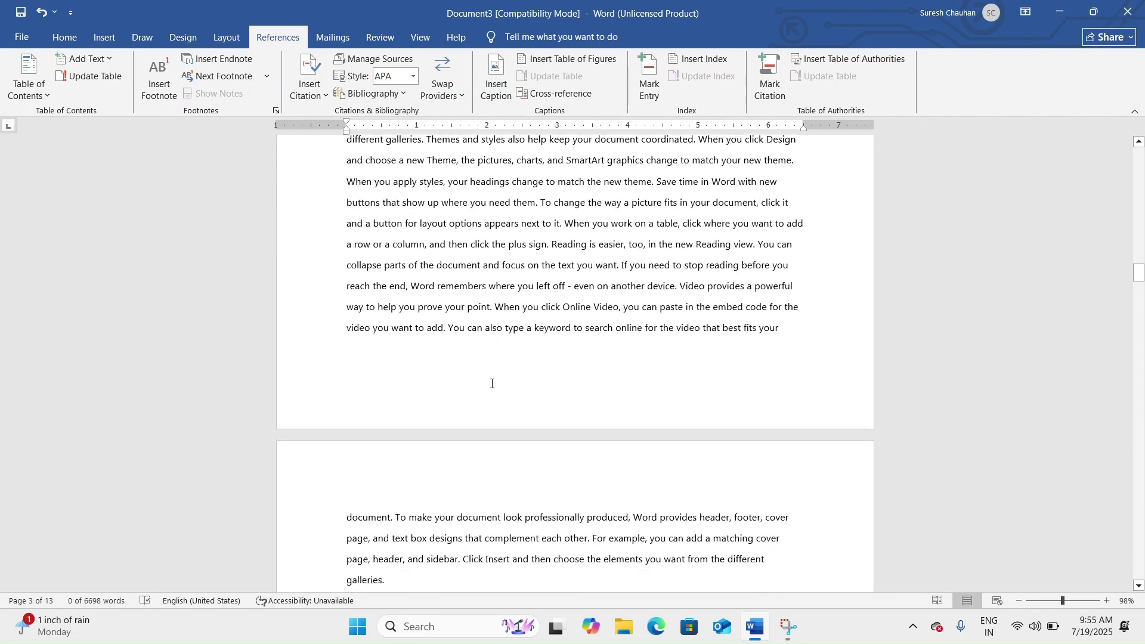
scroll(495, 414, "down", 15)
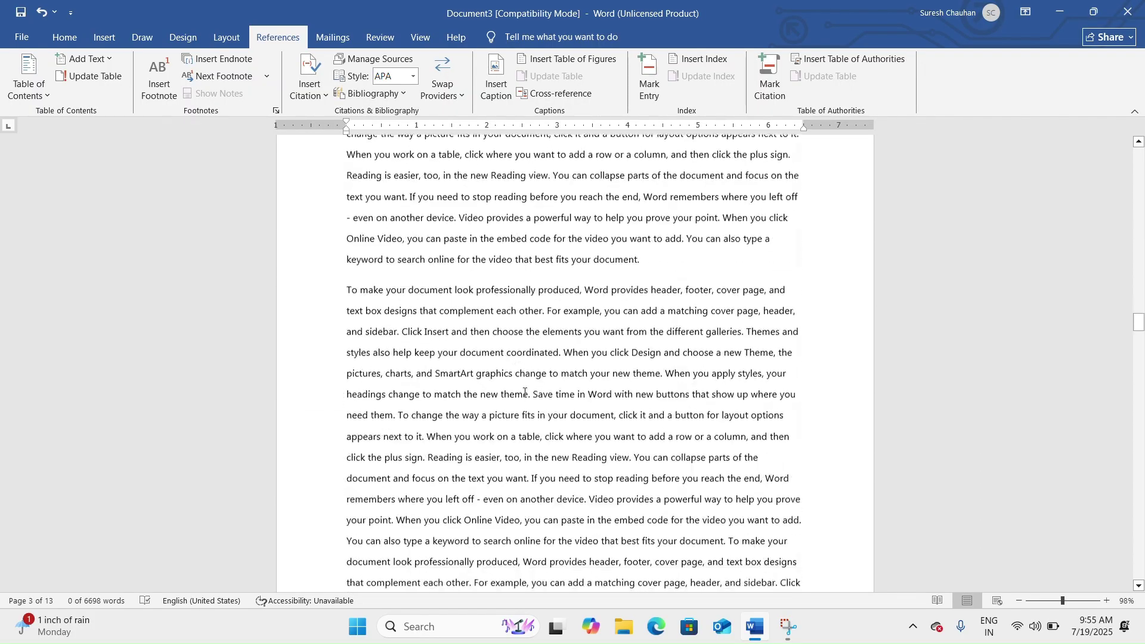
left_click(524, 241)
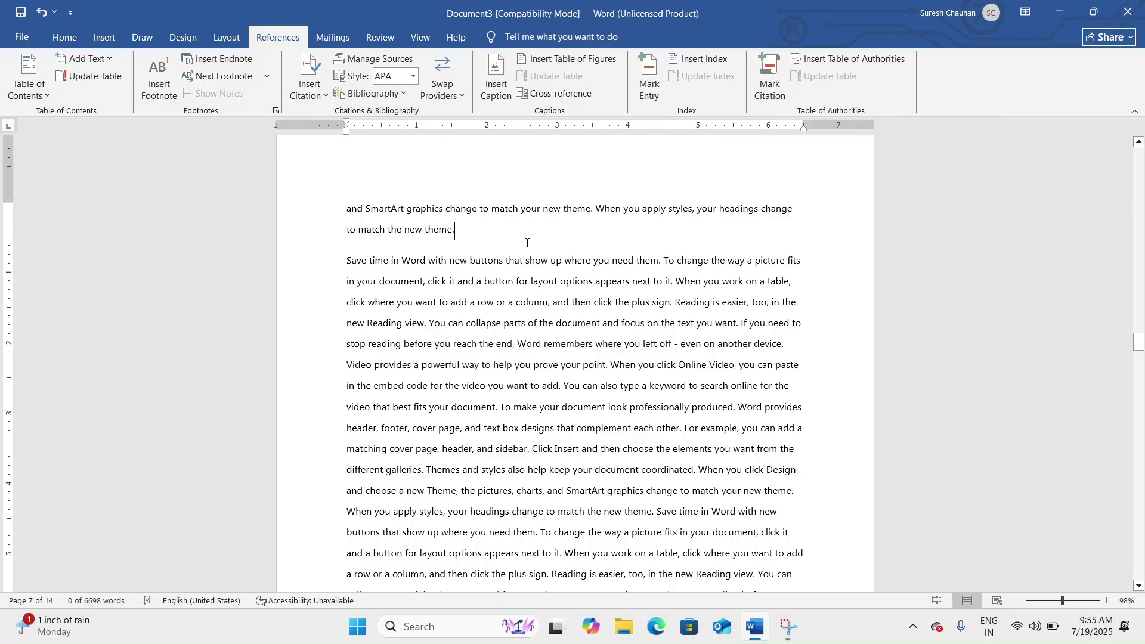
key("Return")
type("S")
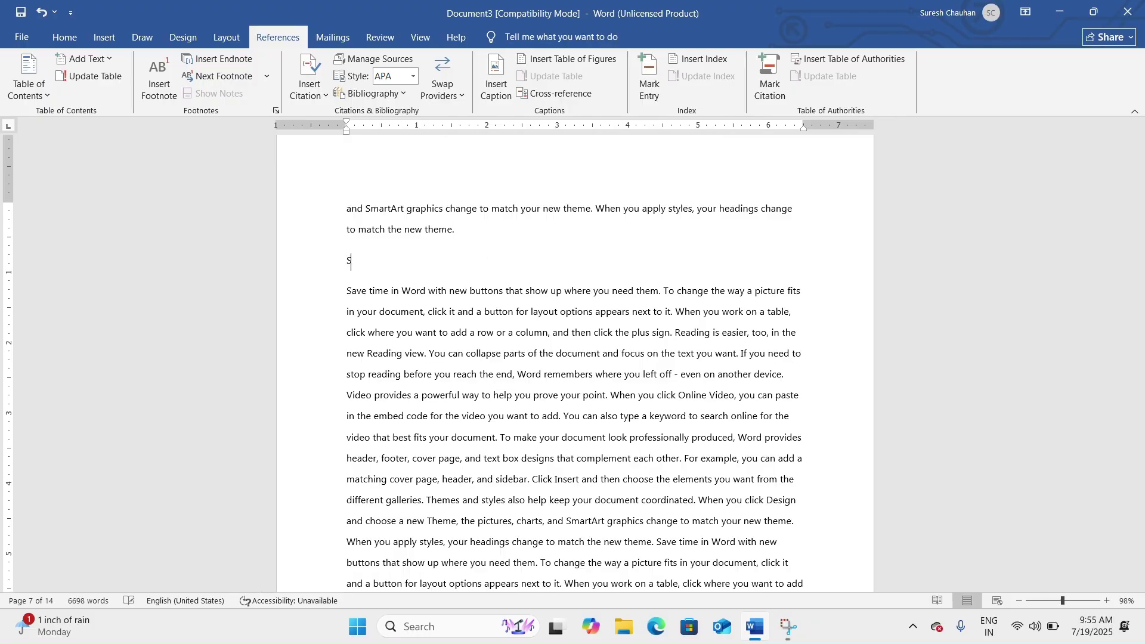
type("oftware")
Make the 'Software' line a Level 1 contents heading.
left_click_drag(391, 264, 329, 267)
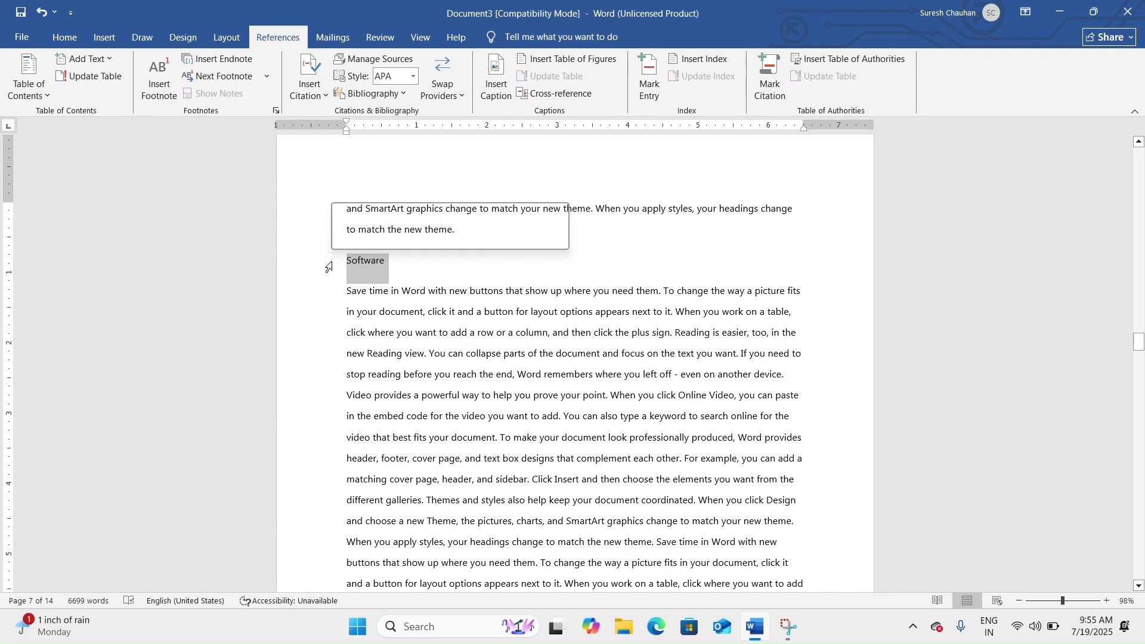
left_click(113, 58)
left_click(113, 93)
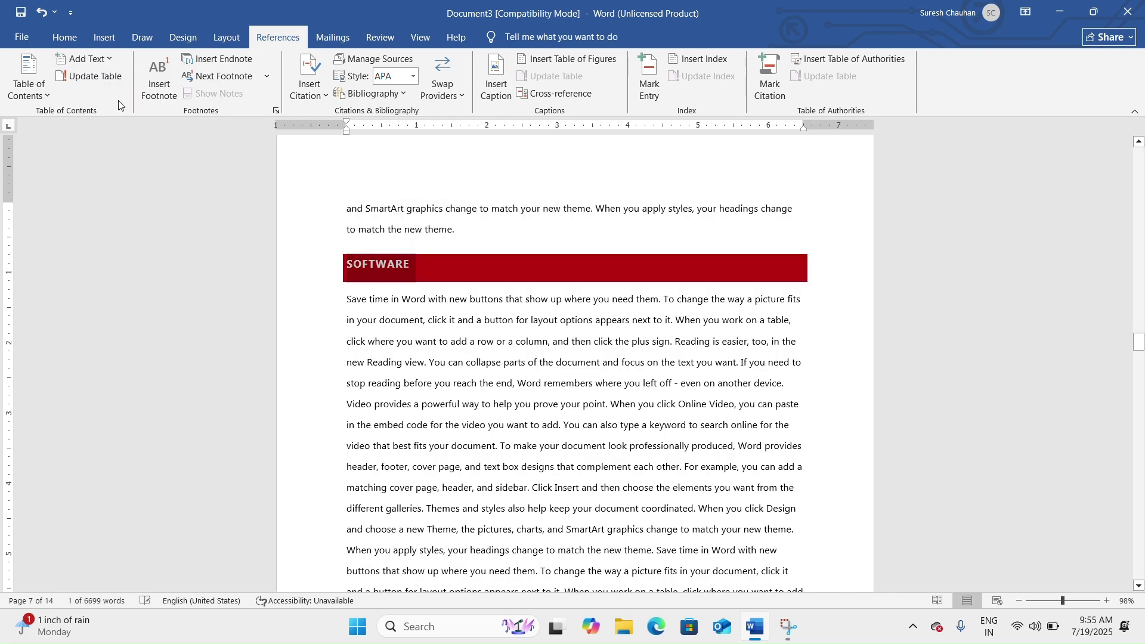
left_click(404, 328)
scroll(449, 358, "up", 15)
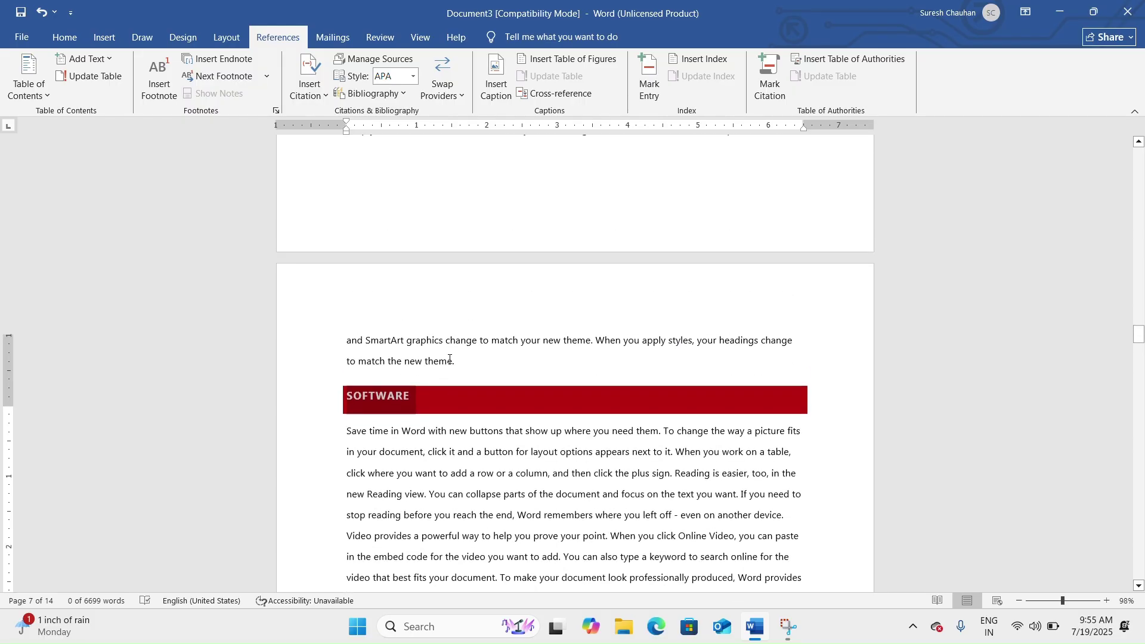
scroll(449, 359, "up", 20)
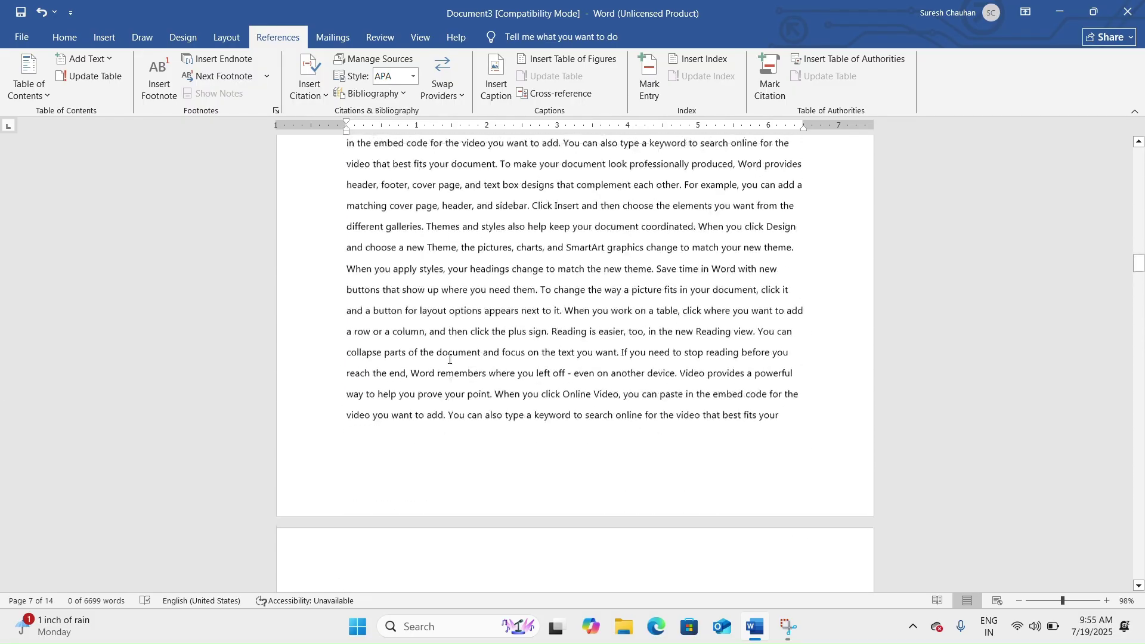
scroll(449, 359, "up", 10)
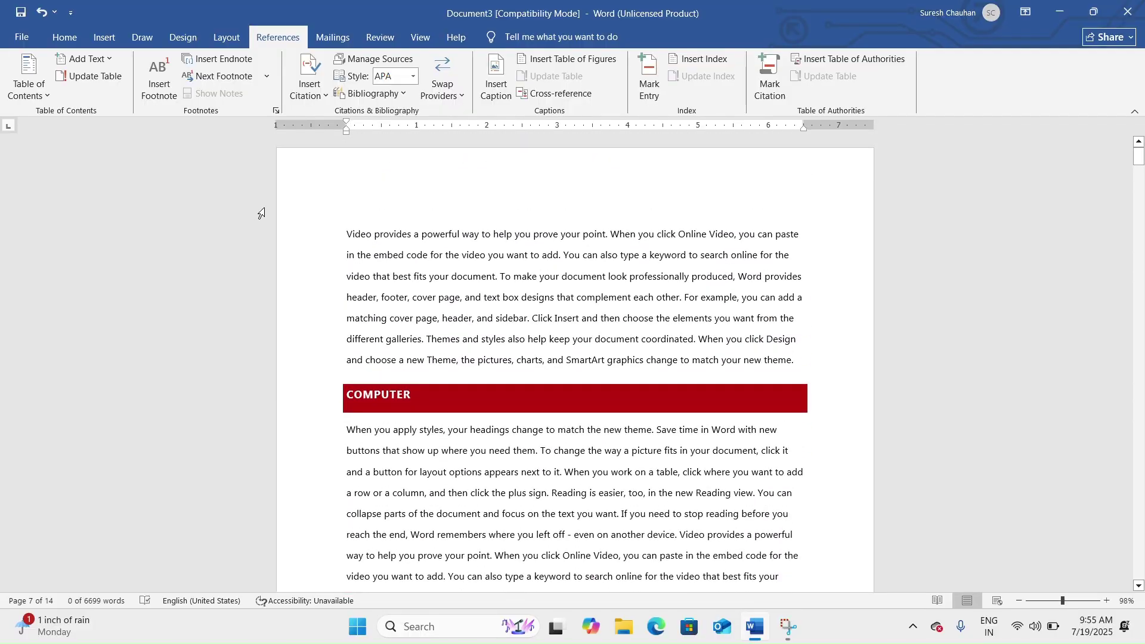
Insert Automatic Table 2 on a new empty line at the top of page 1.
left_click(346, 230)
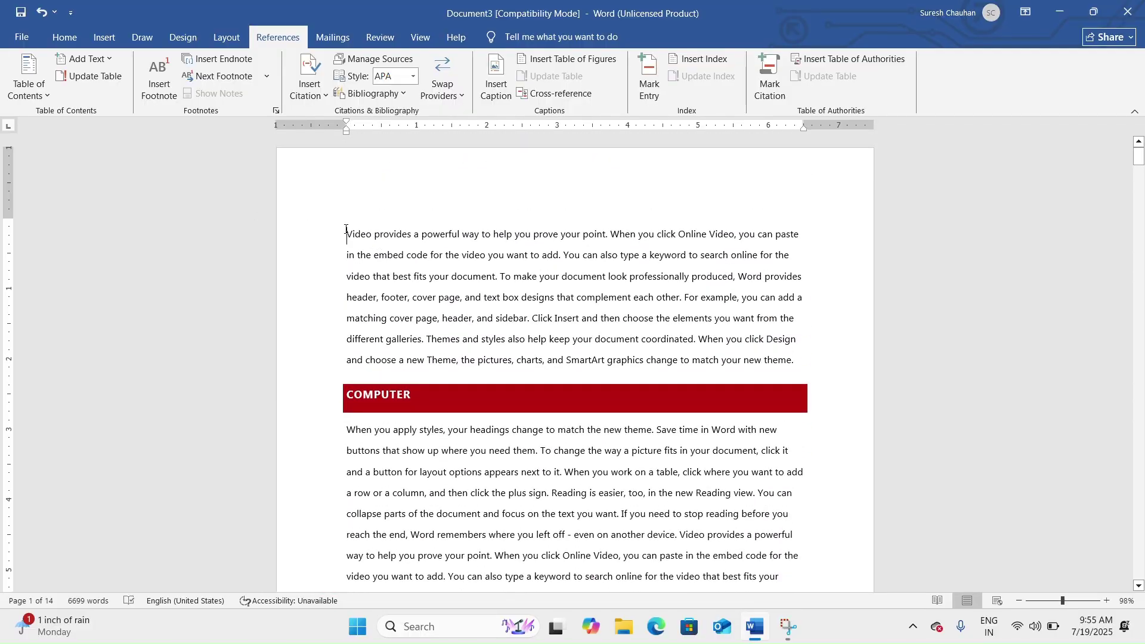
key("Return")
key("Return")
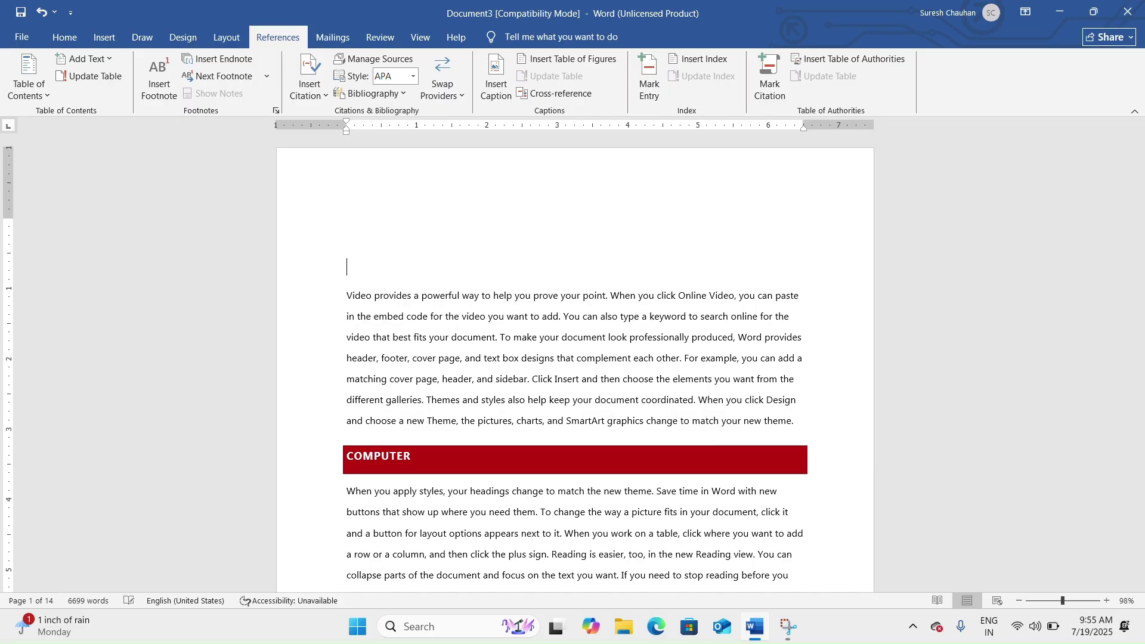
left_click(46, 94)
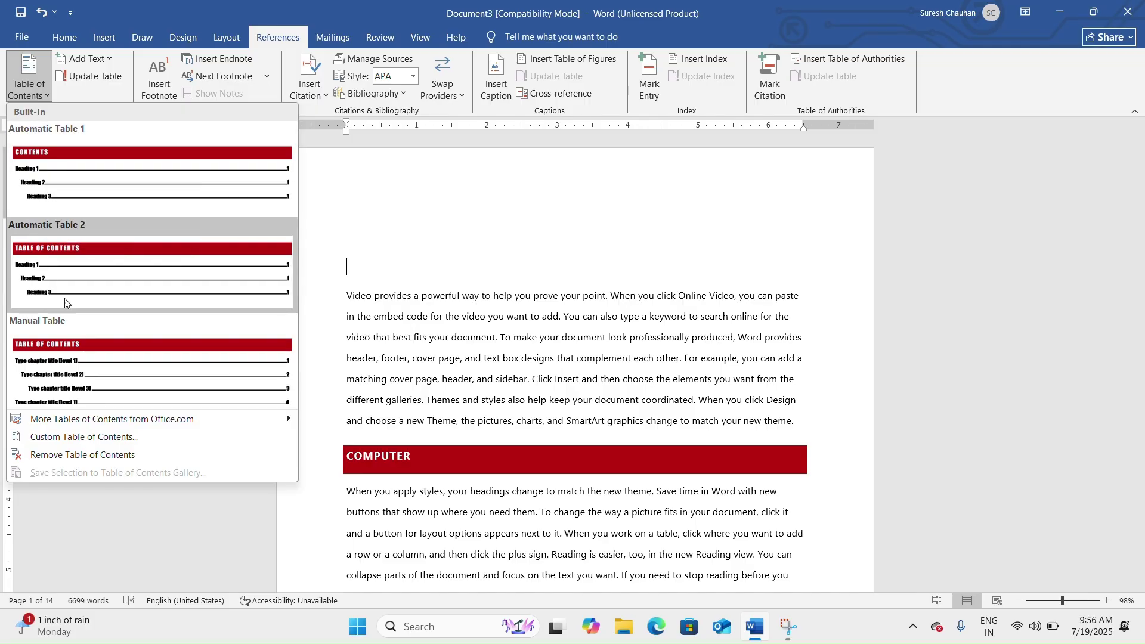
left_click(71, 285)
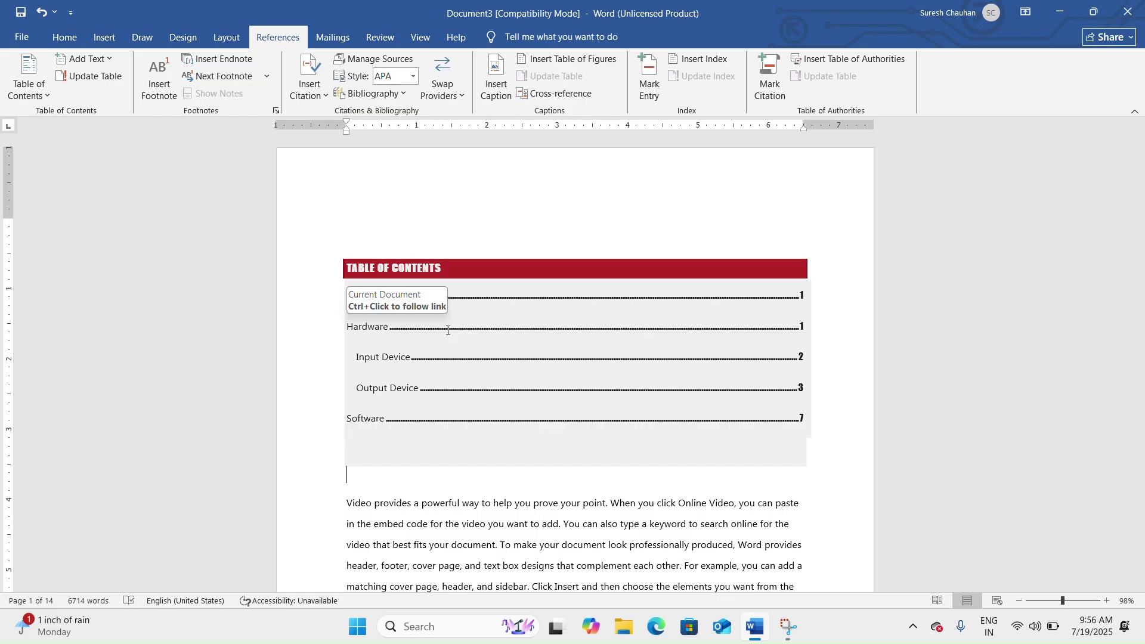
Open two blank lines above the 'Save time in Word' paragraph on page 10.
left_click(491, 340)
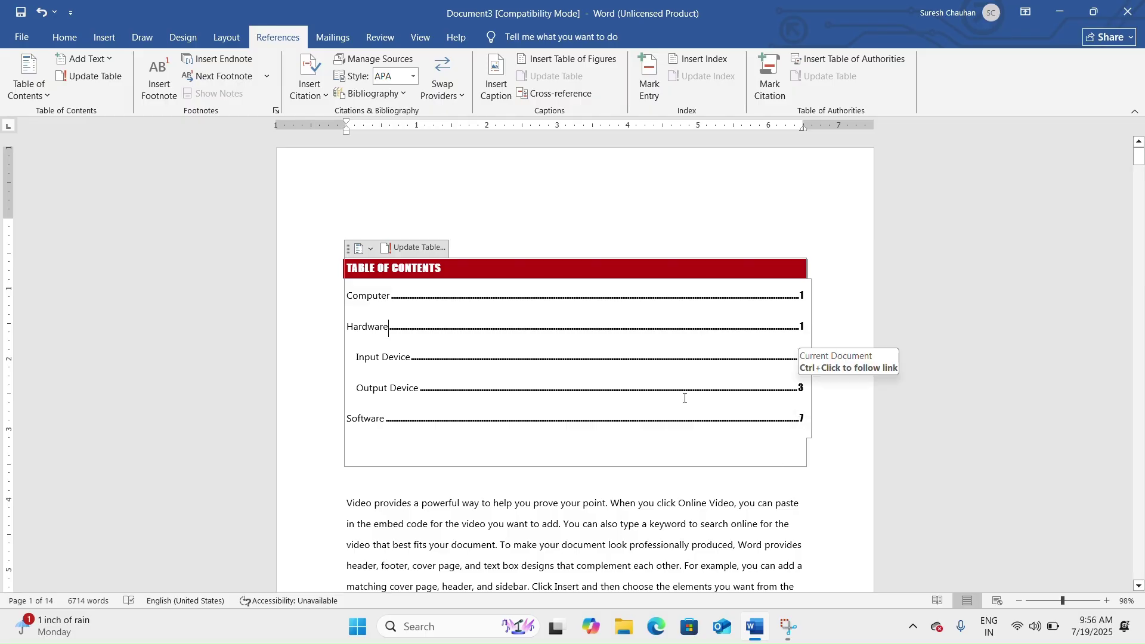
left_click(387, 324)
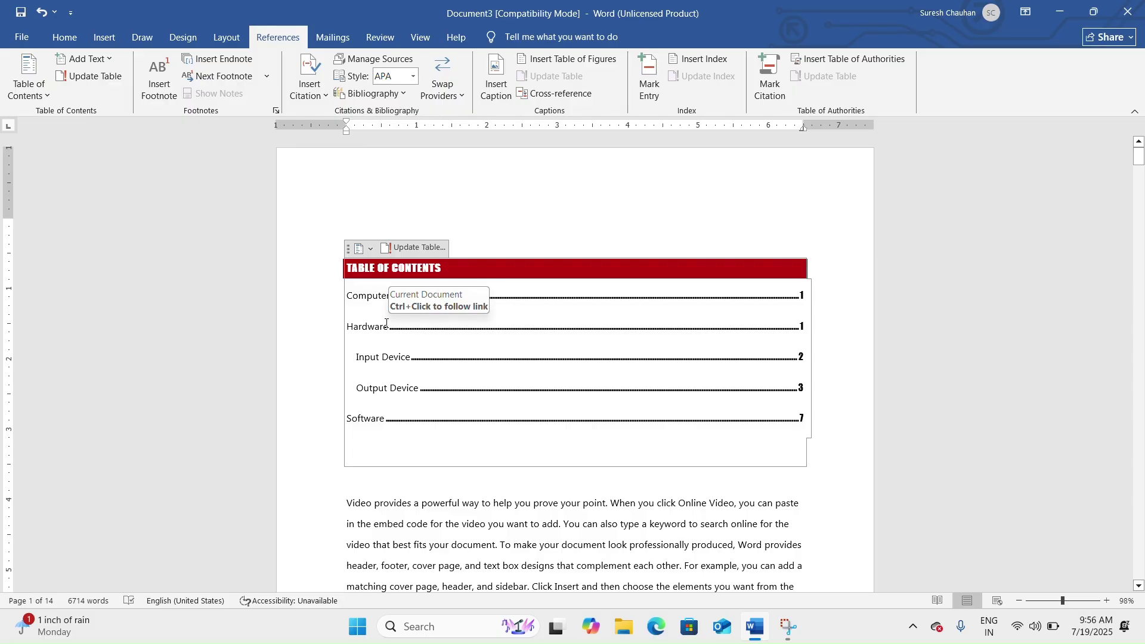
scroll(516, 301, "down", 15)
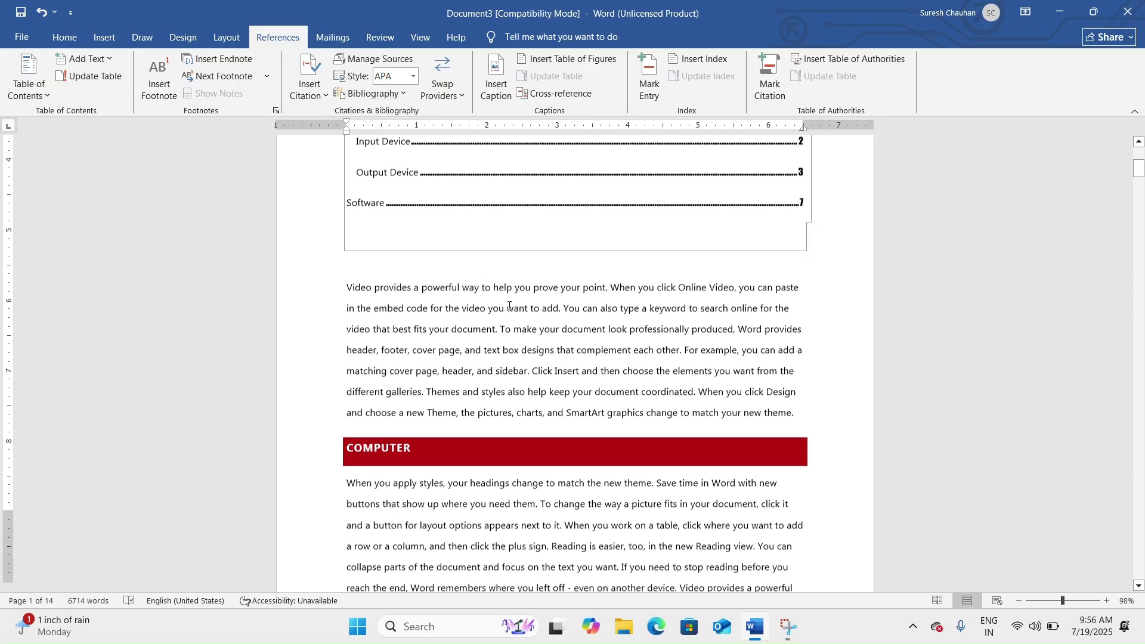
scroll(515, 302, "down", 20)
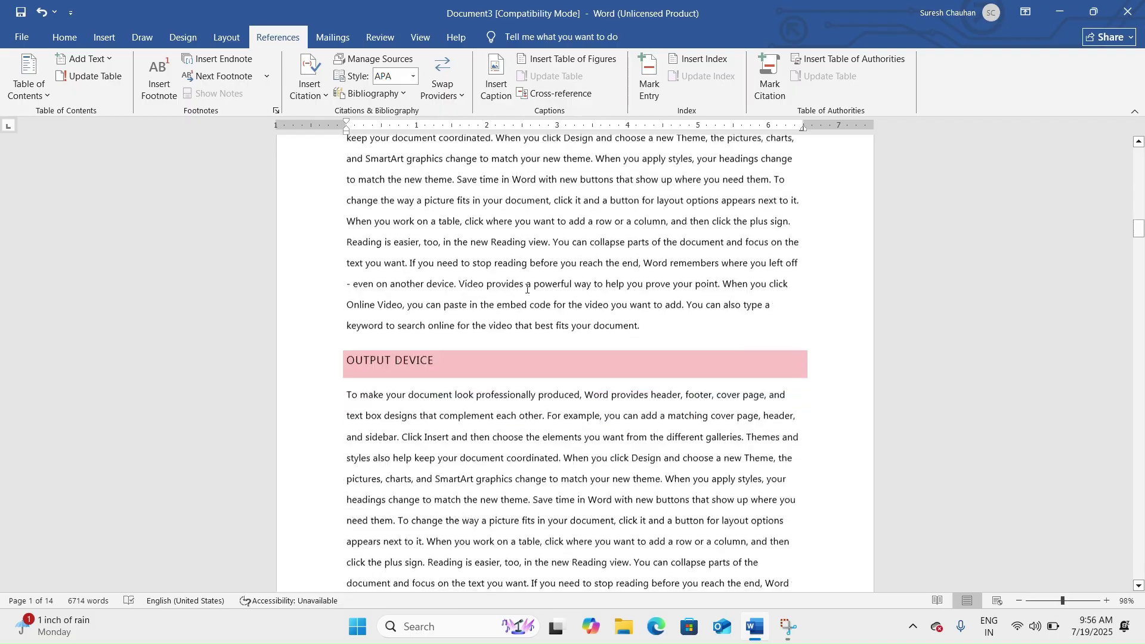
scroll(530, 287, "down", 15)
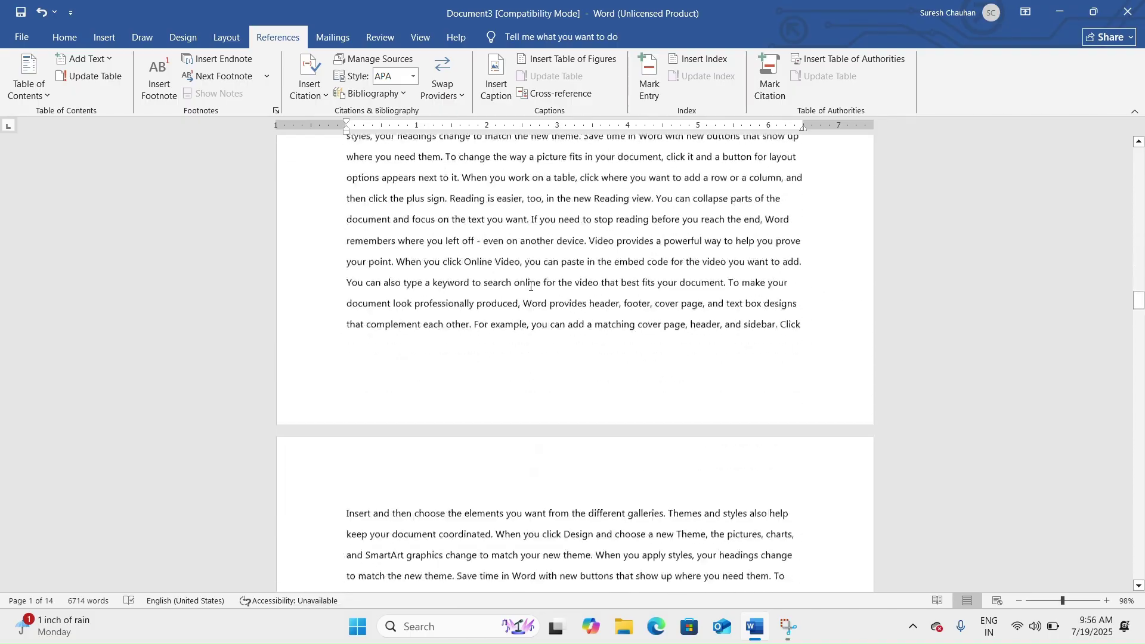
left_click_drag(1139, 308, 1139, 445)
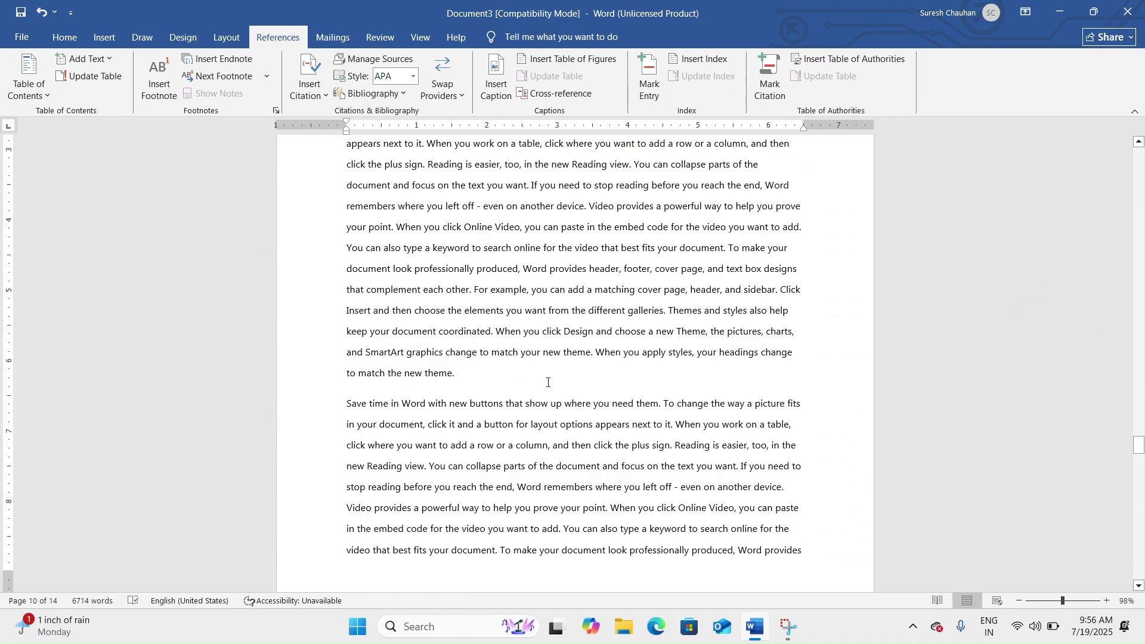
key("Return")
key("Return")
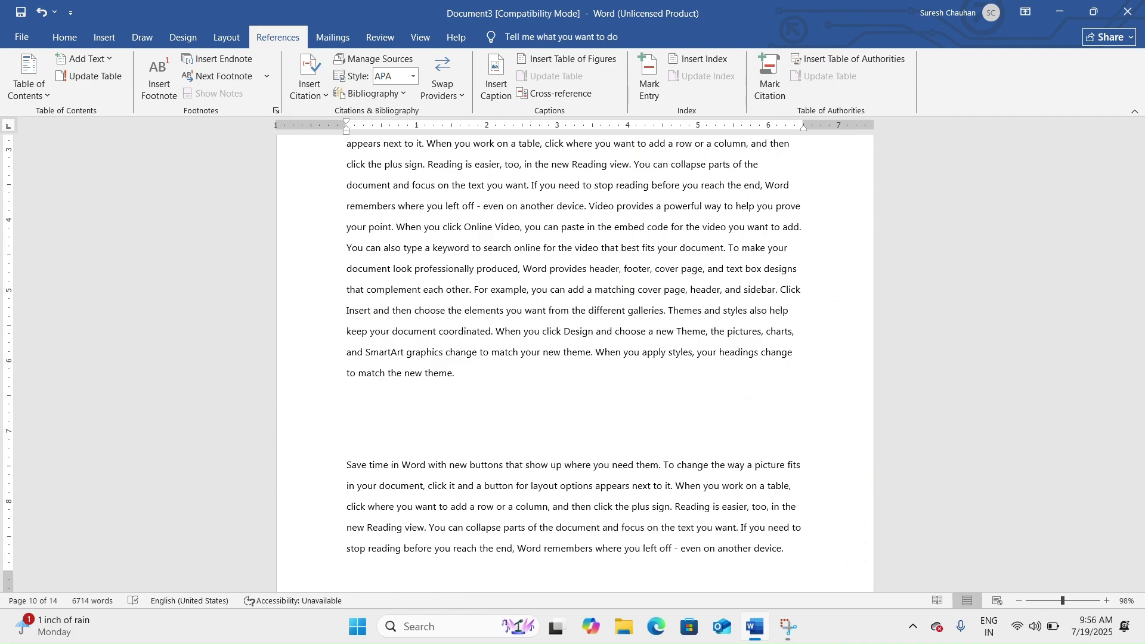
Type 'Typewriter' on the blank line and make it a Level 1 contents heading.
type("Typewriter")
double_click(397, 436)
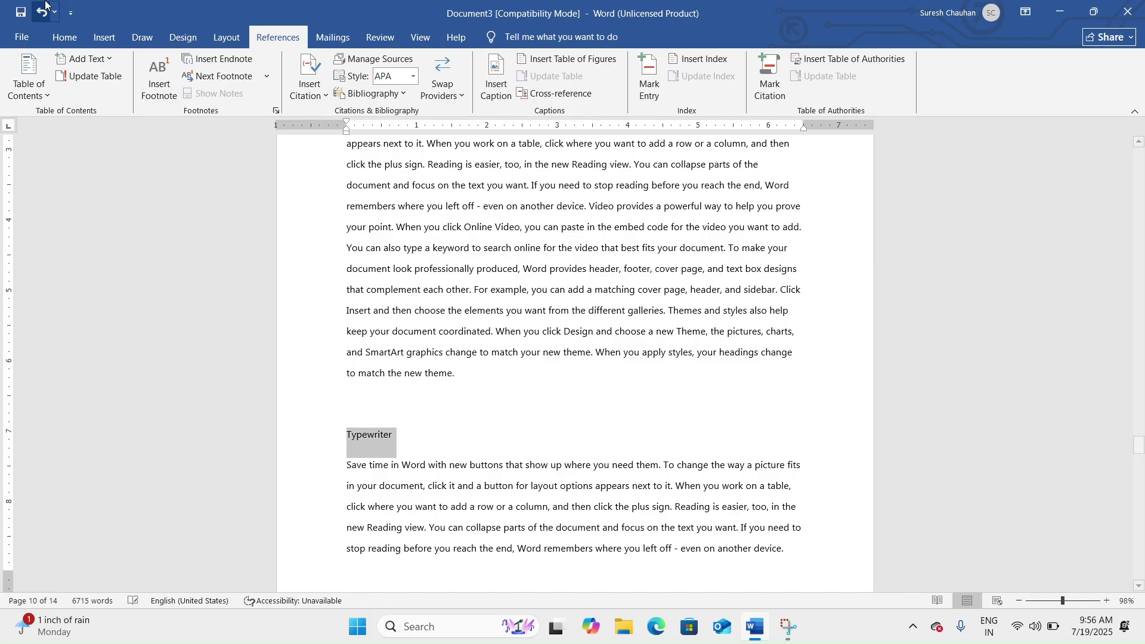
left_click(115, 60)
left_click(117, 92)
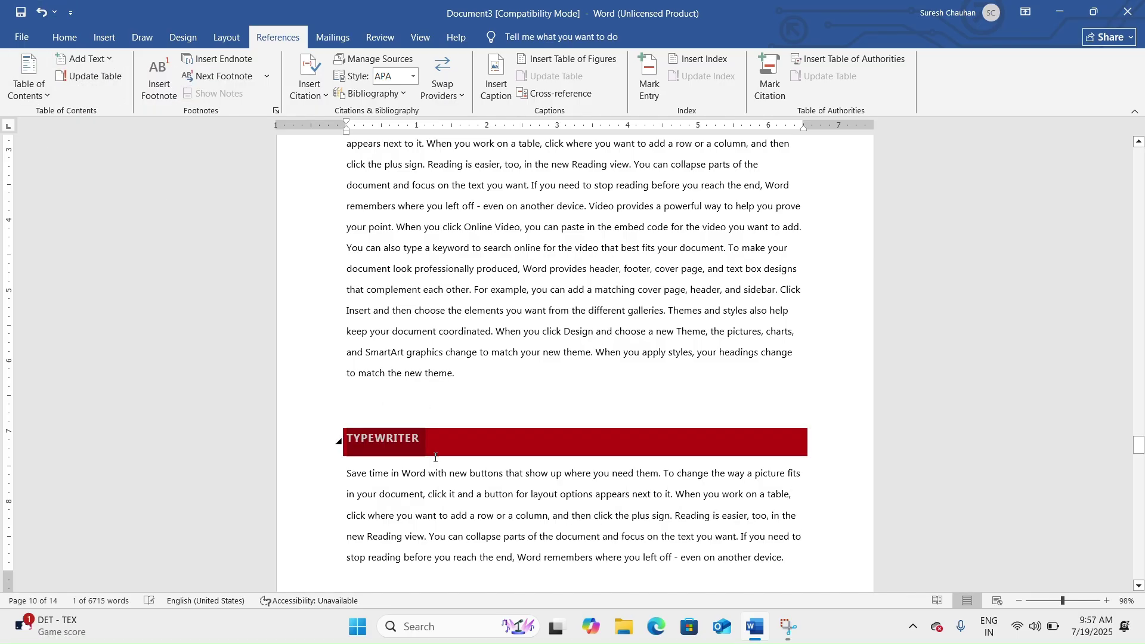
left_click(529, 452)
scroll(529, 451, "up", 15)
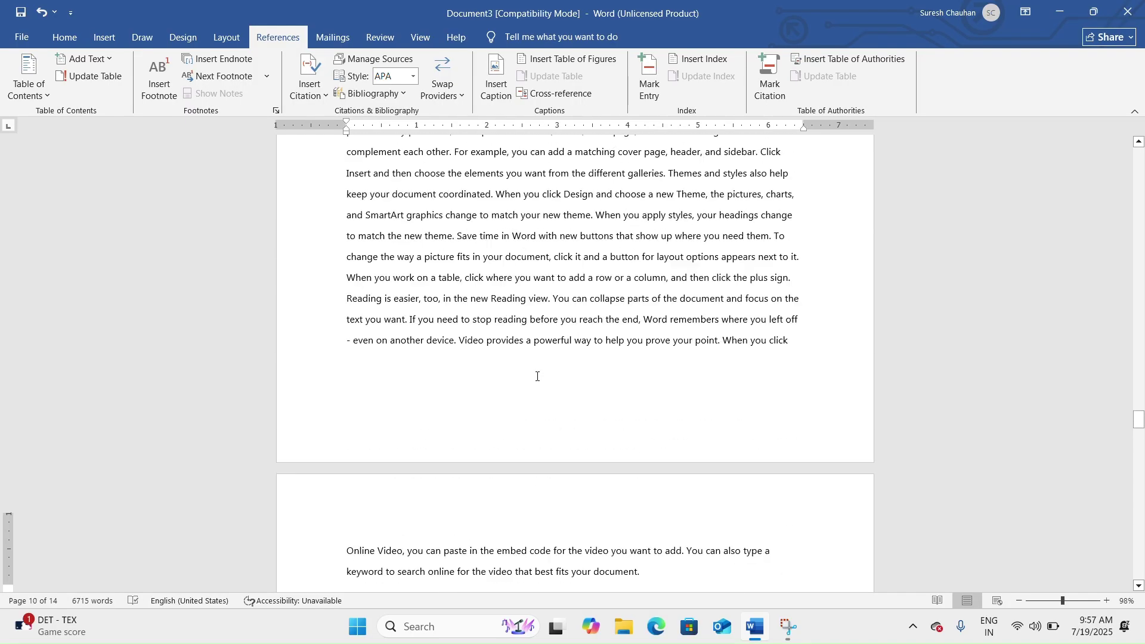
left_click_drag(1139, 391, 1139, 166)
left_click(505, 233)
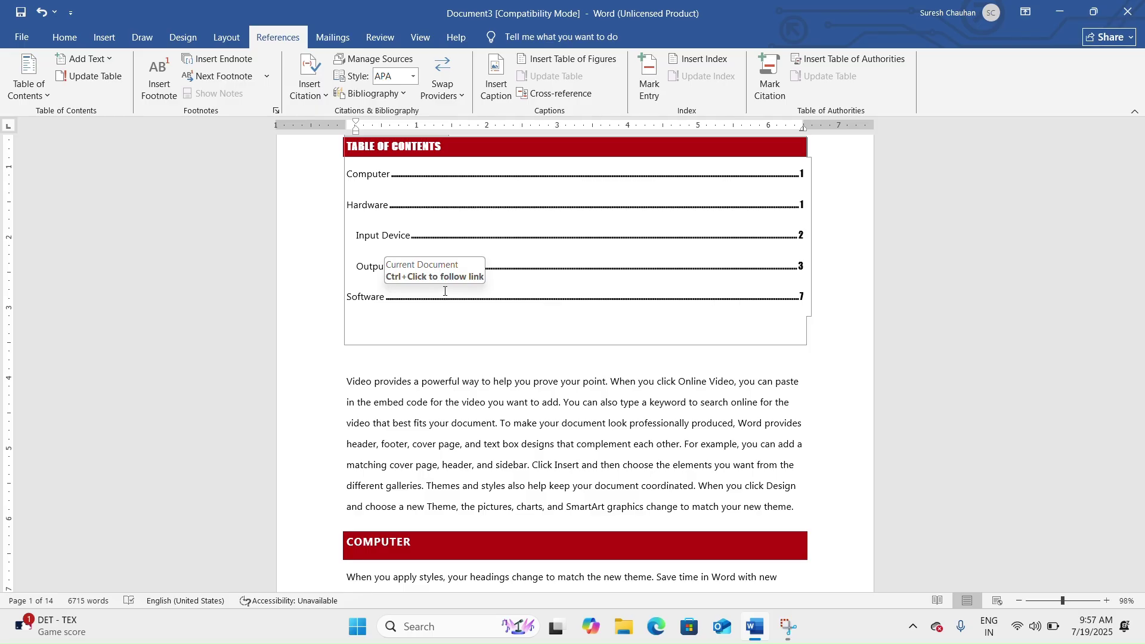
Update the entire table of contents so it lists Typewriter at page 10.
left_click(92, 78)
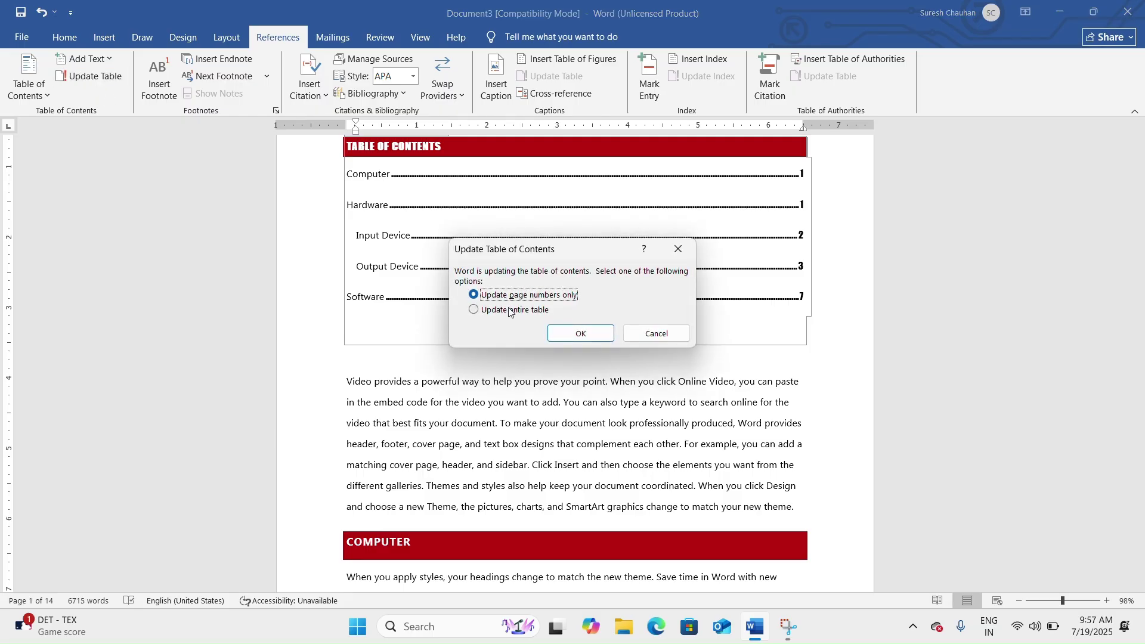
left_click(509, 311)
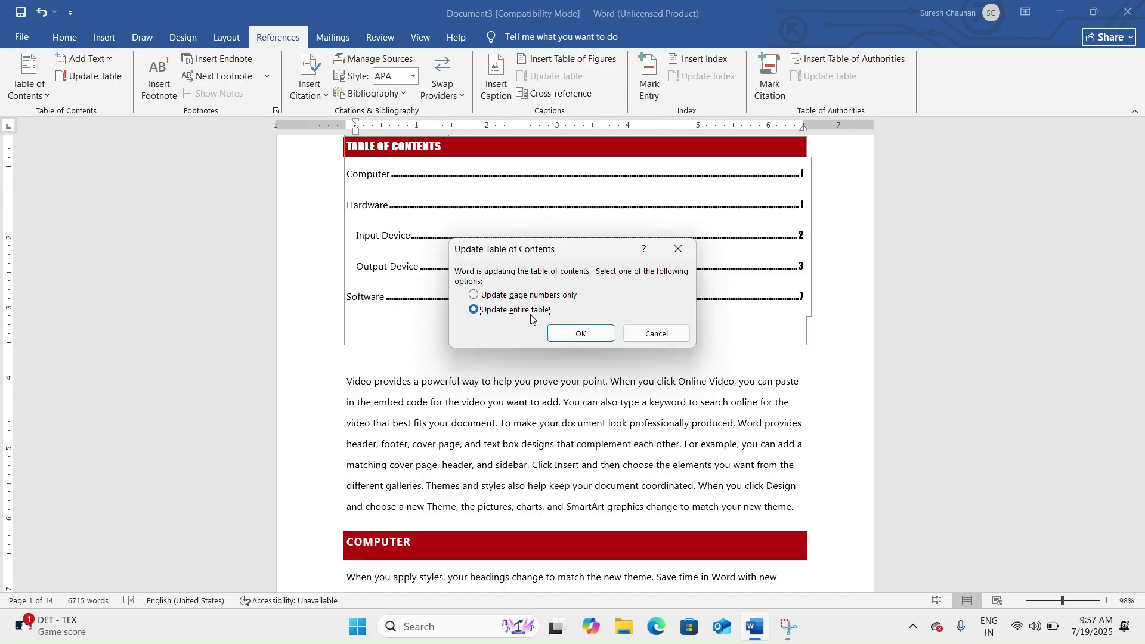
left_click(577, 337)
left_click(481, 339)
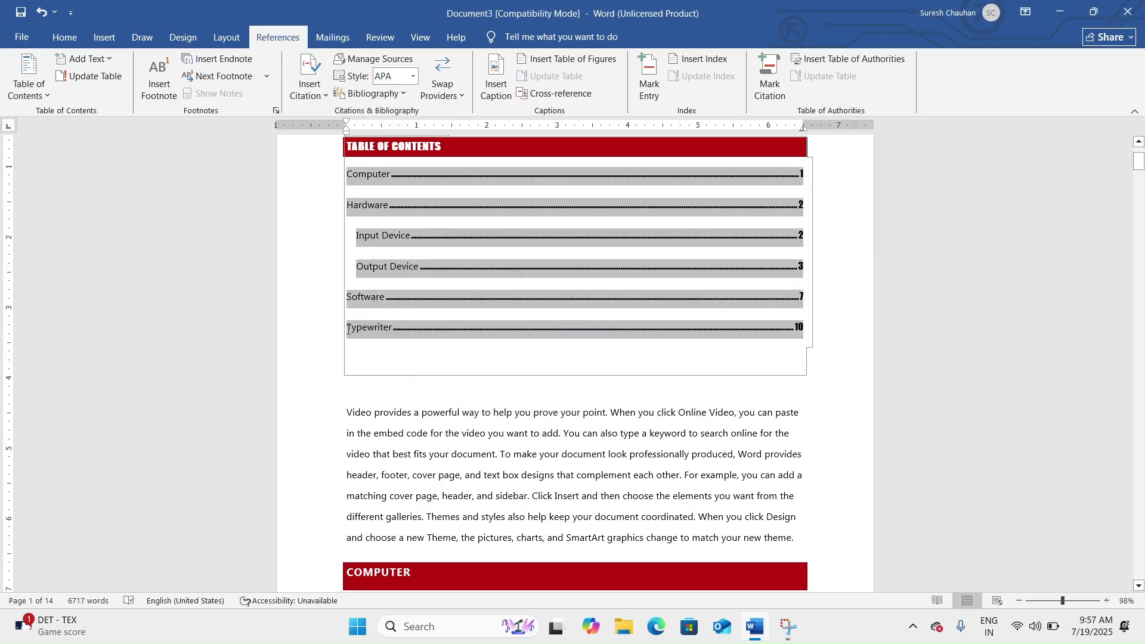
triple_click(399, 337)
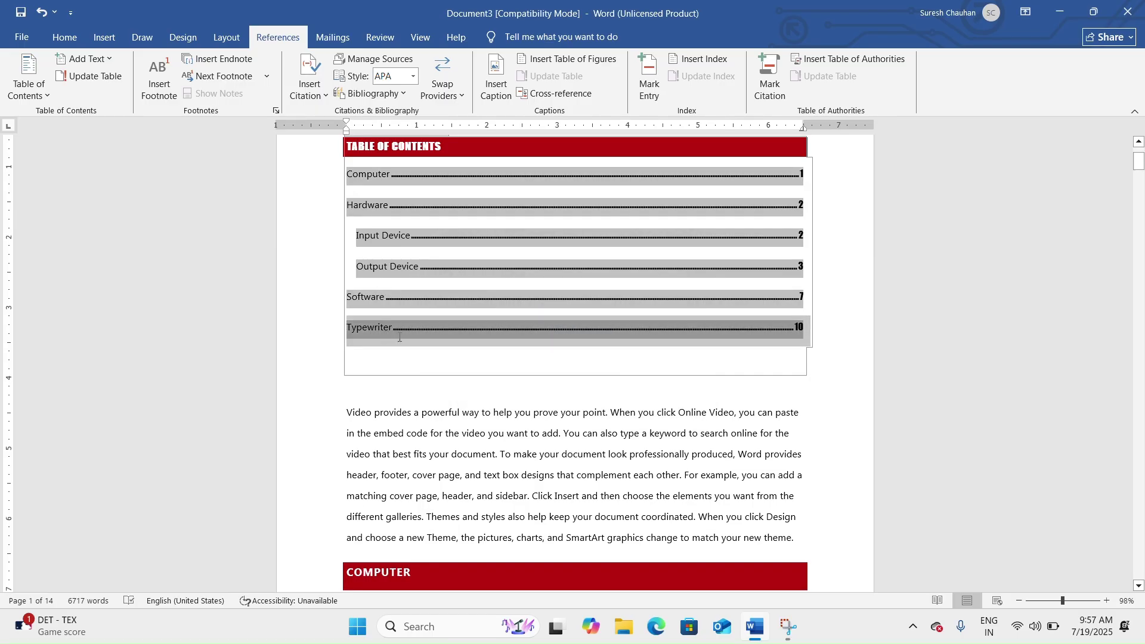
left_click(722, 328)
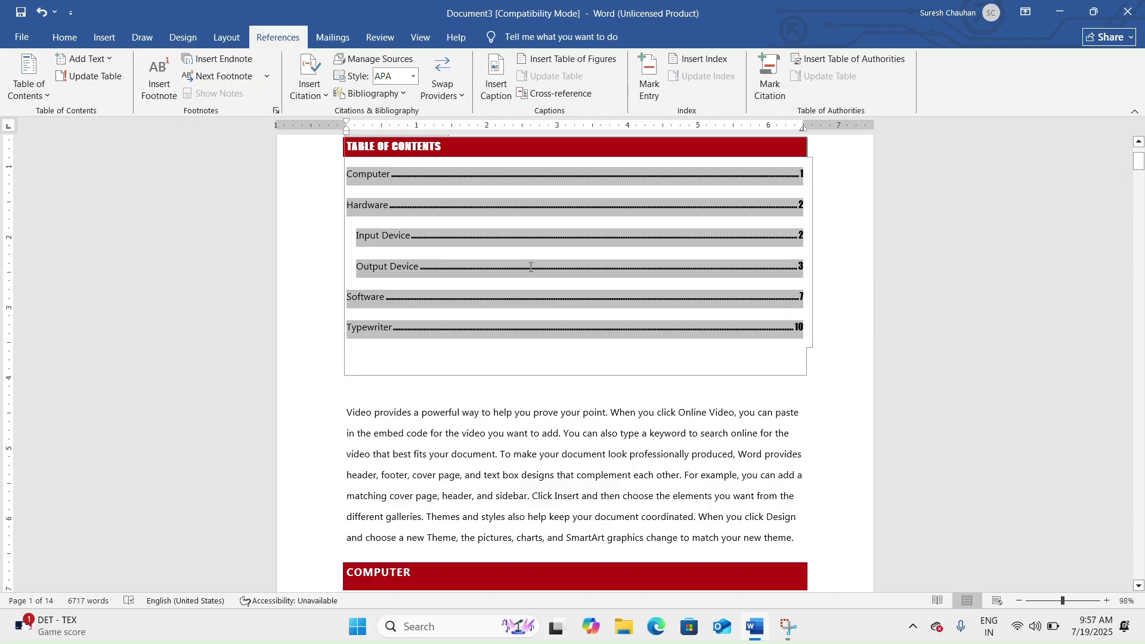
scroll(715, 324, "up", 2)
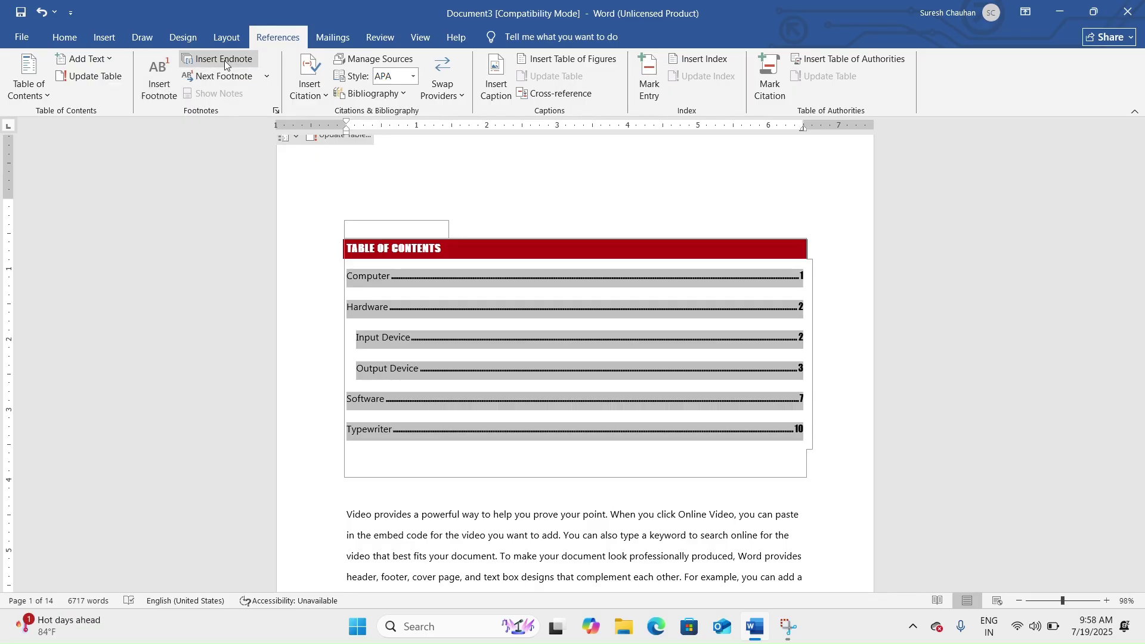
Type the author's initials after 'prove your point.' in page 2's first paragraph.
scroll(591, 310, "down", 15)
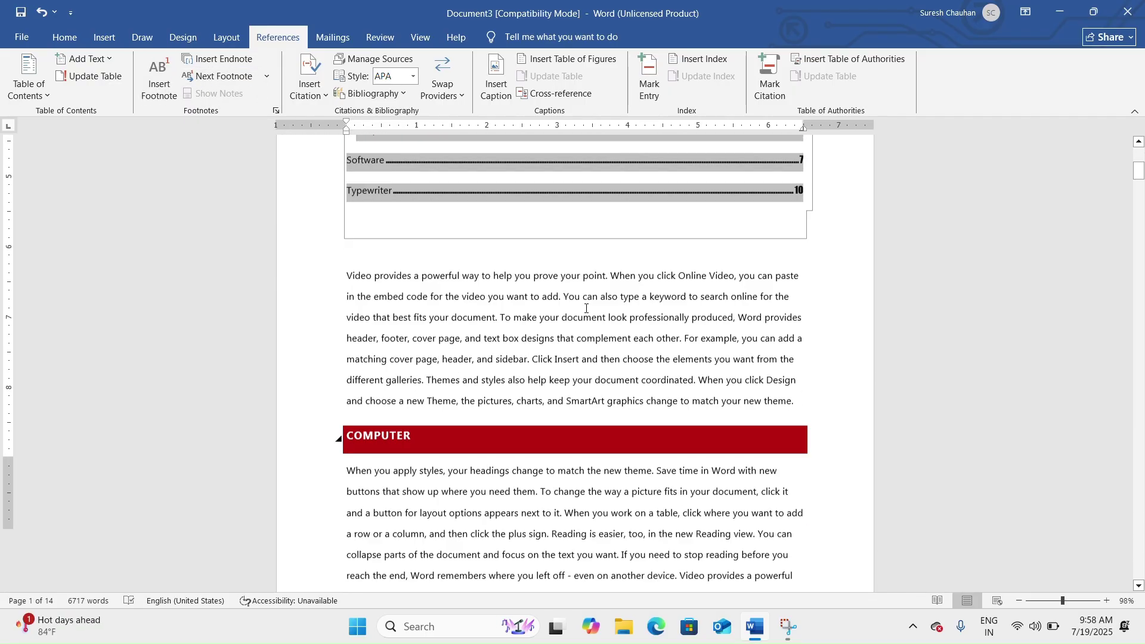
scroll(586, 308, "up", 7)
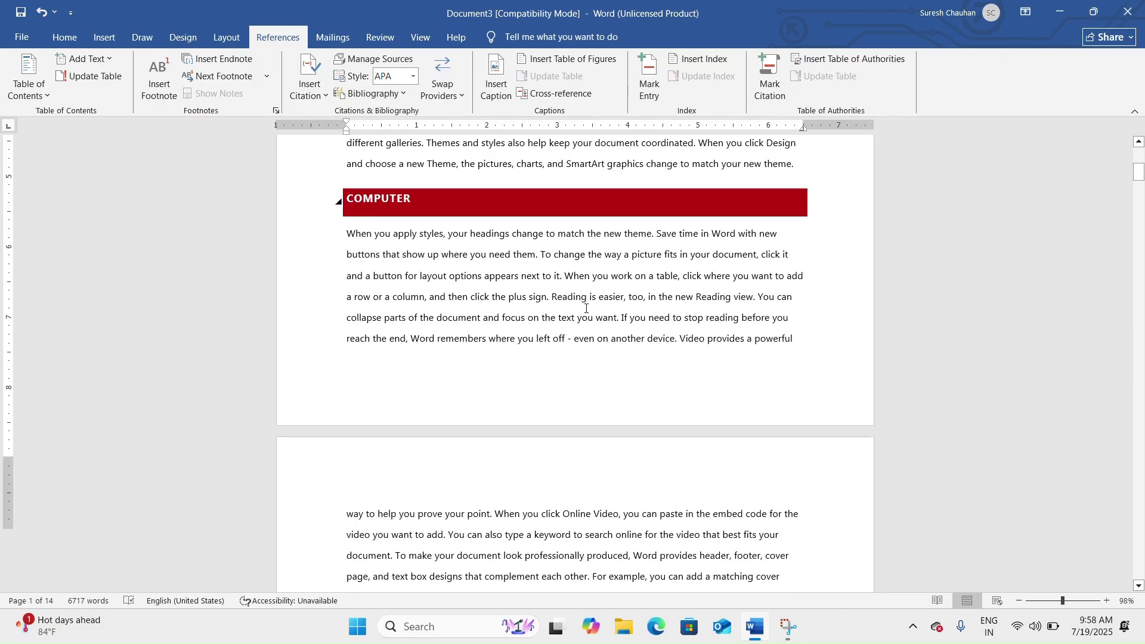
scroll(586, 308, "down", 4)
scroll(586, 308, "down", 1)
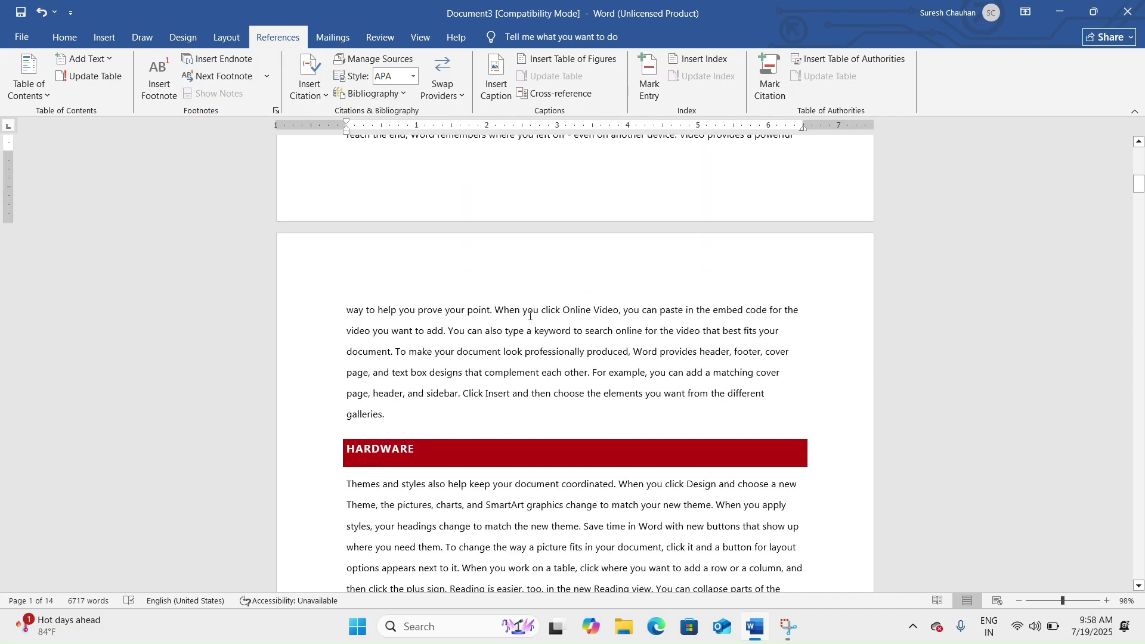
left_click(496, 311)
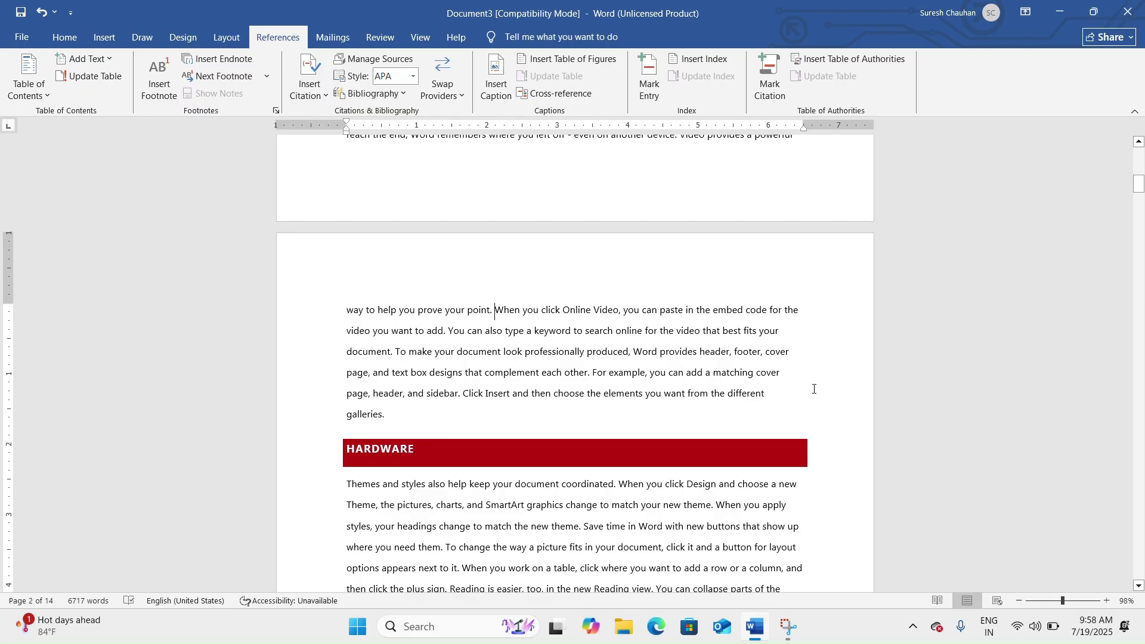
type("R")
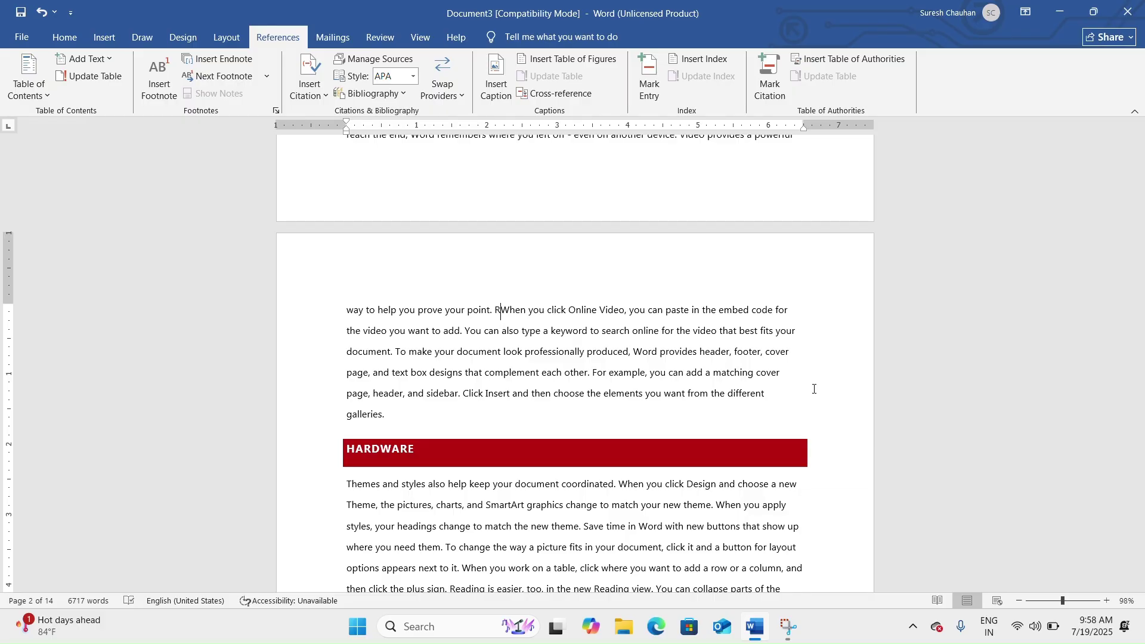
type("K")
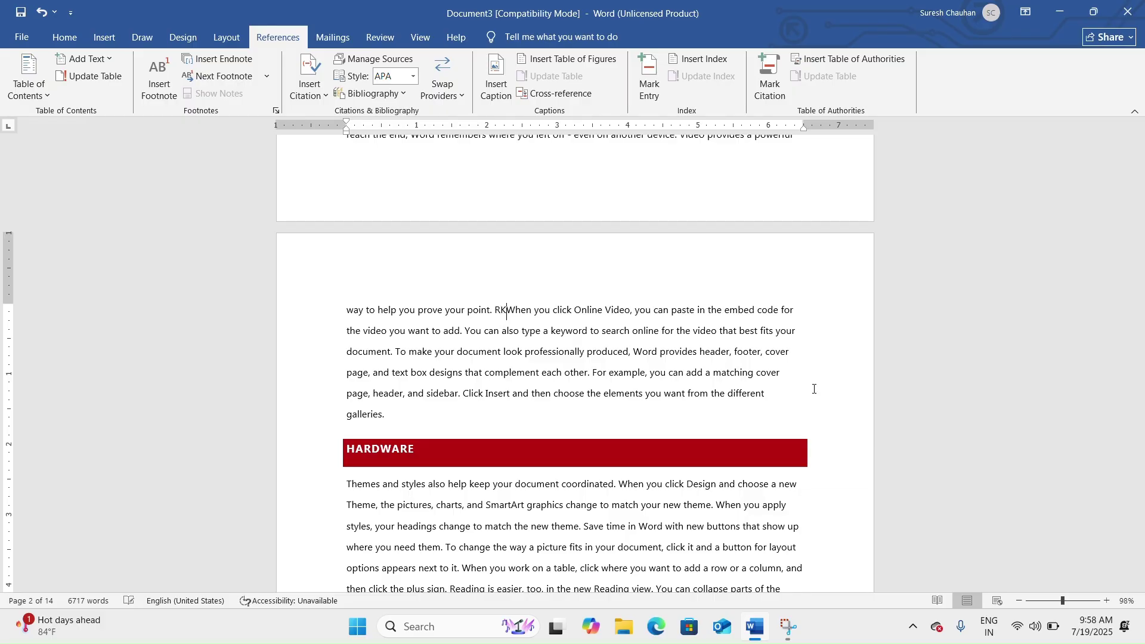
type("S")
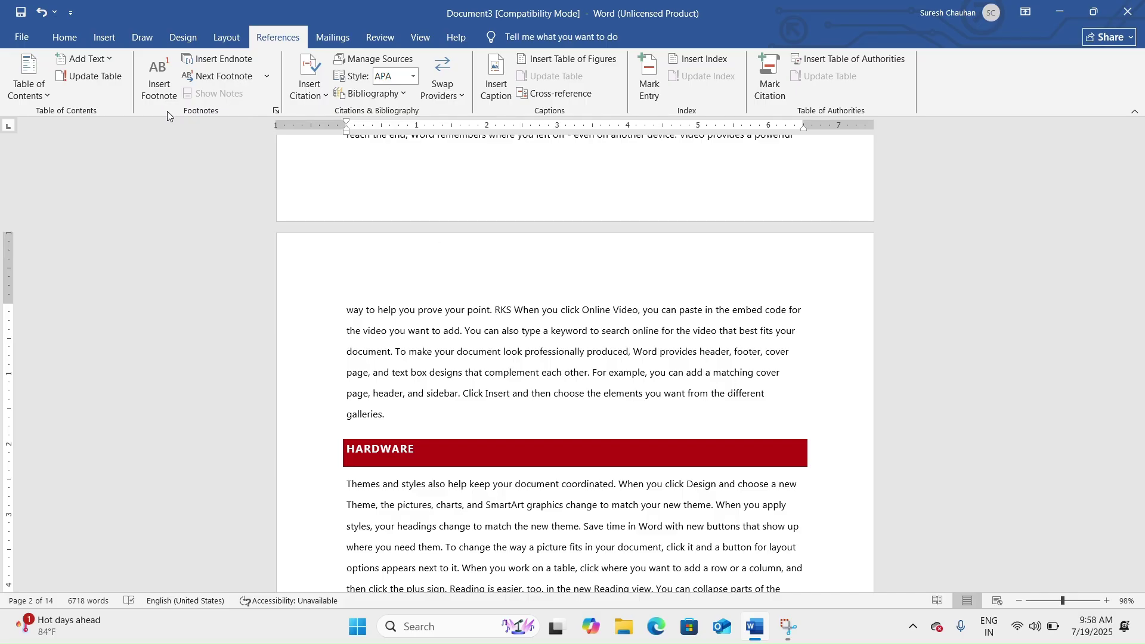
Add footnote 1 after the initials on page 2 with the author's full name as its note.
left_click(156, 73)
mouse_move(557, 641)
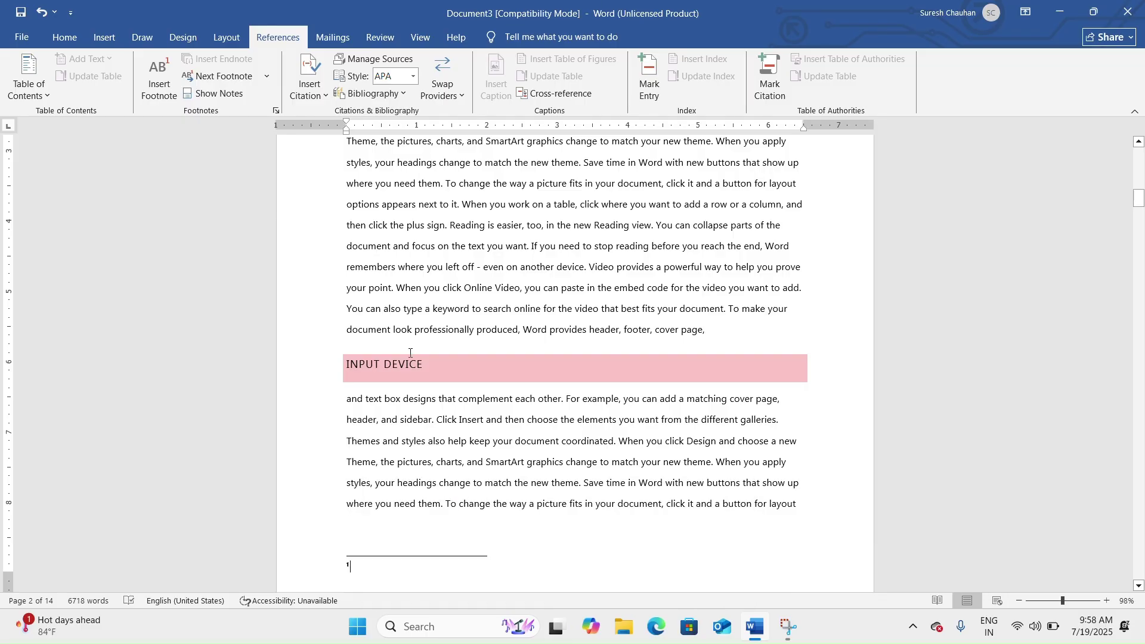
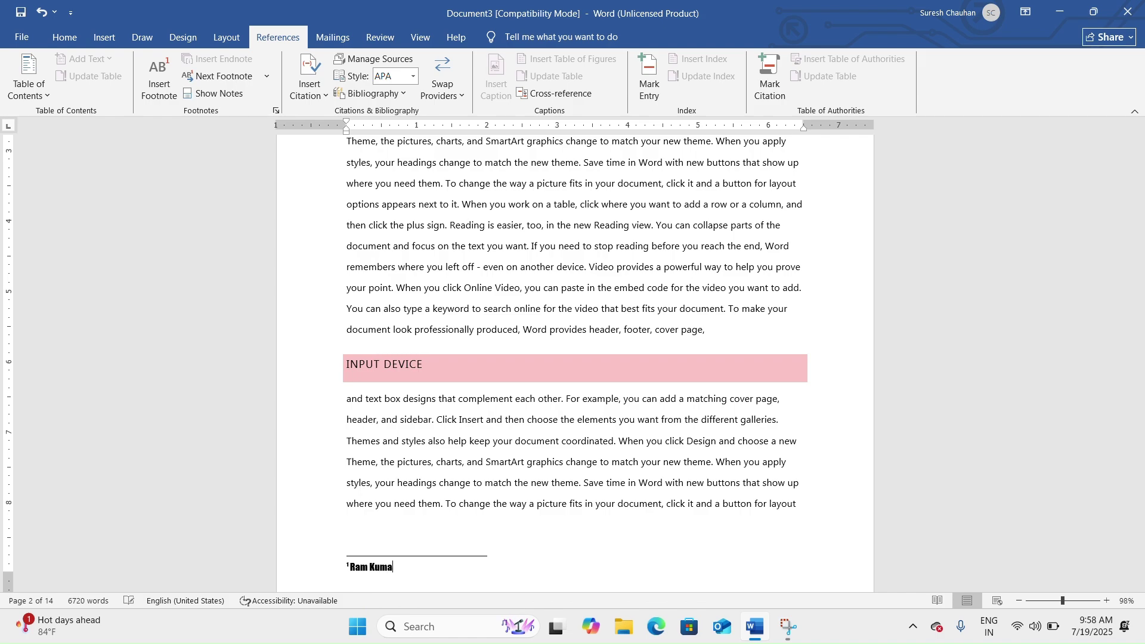
left_click(487, 274)
scroll(488, 274, "up", 5)
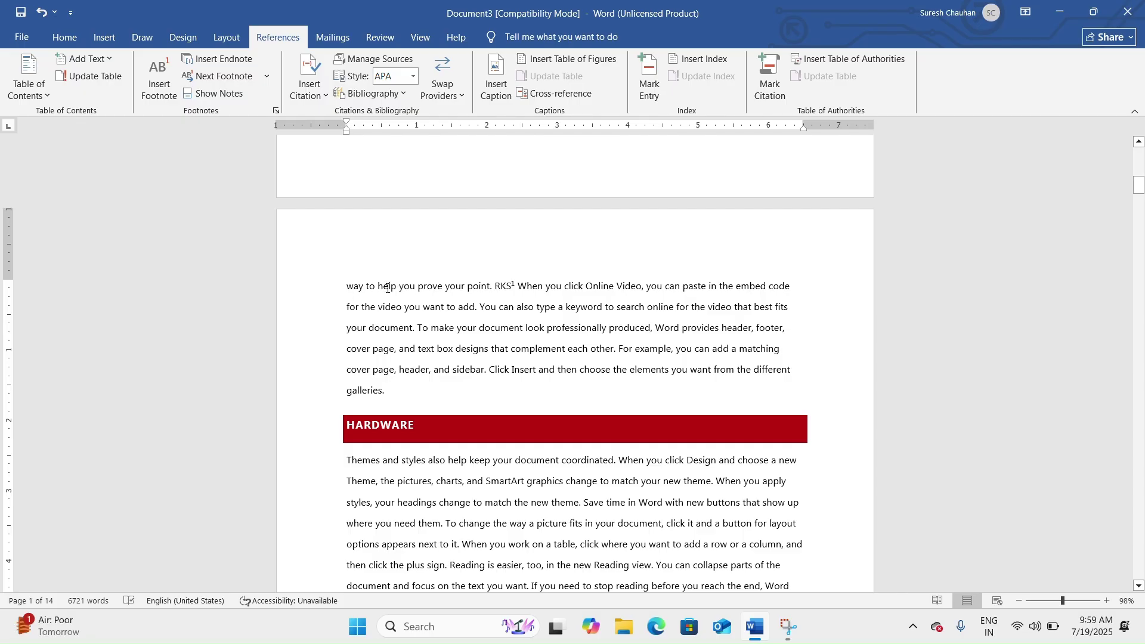
mouse_move(513, 288)
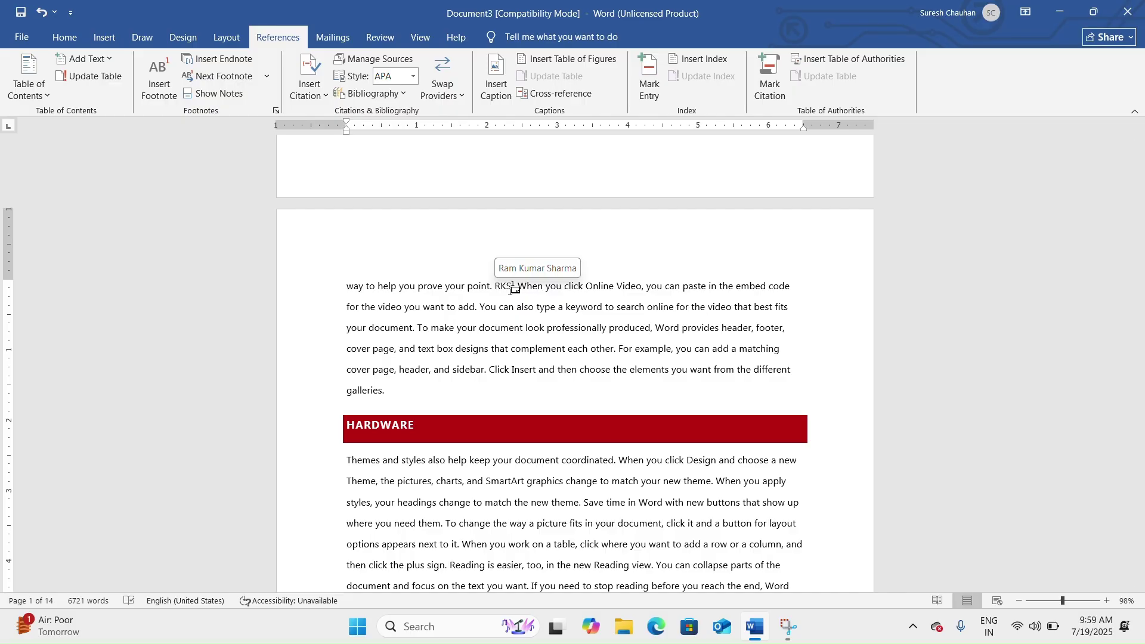
scroll(511, 291, "up", 9, "ctrl")
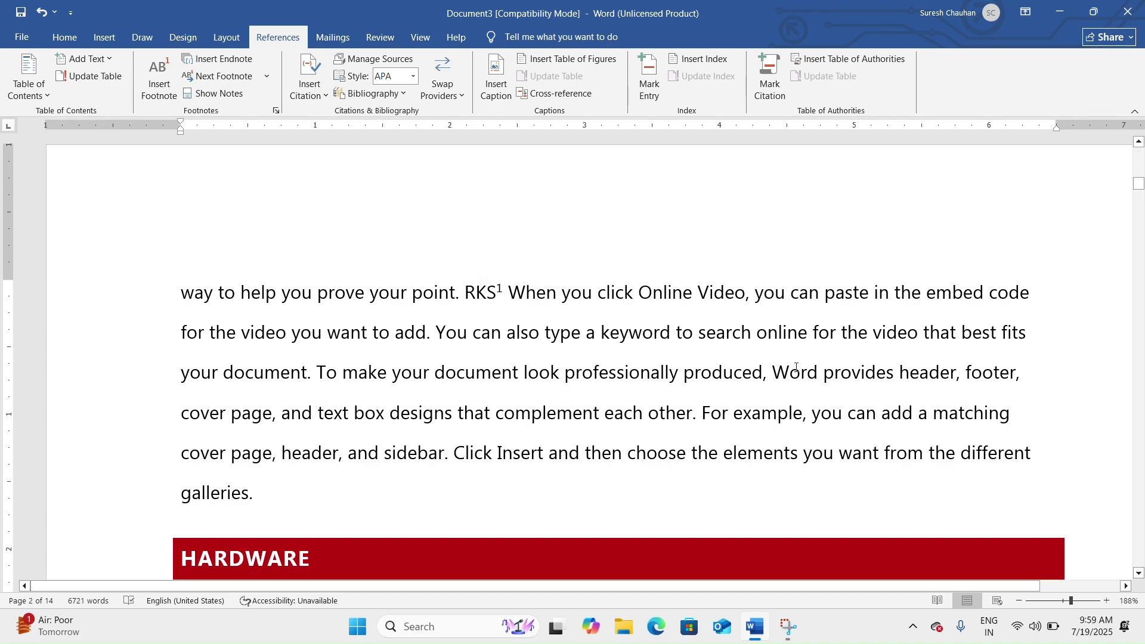
Insert footnote 2 after 'designs that', just before 'complement', with the note text 'This'.
left_click(984, 293)
left_click(495, 412)
left_click(160, 87)
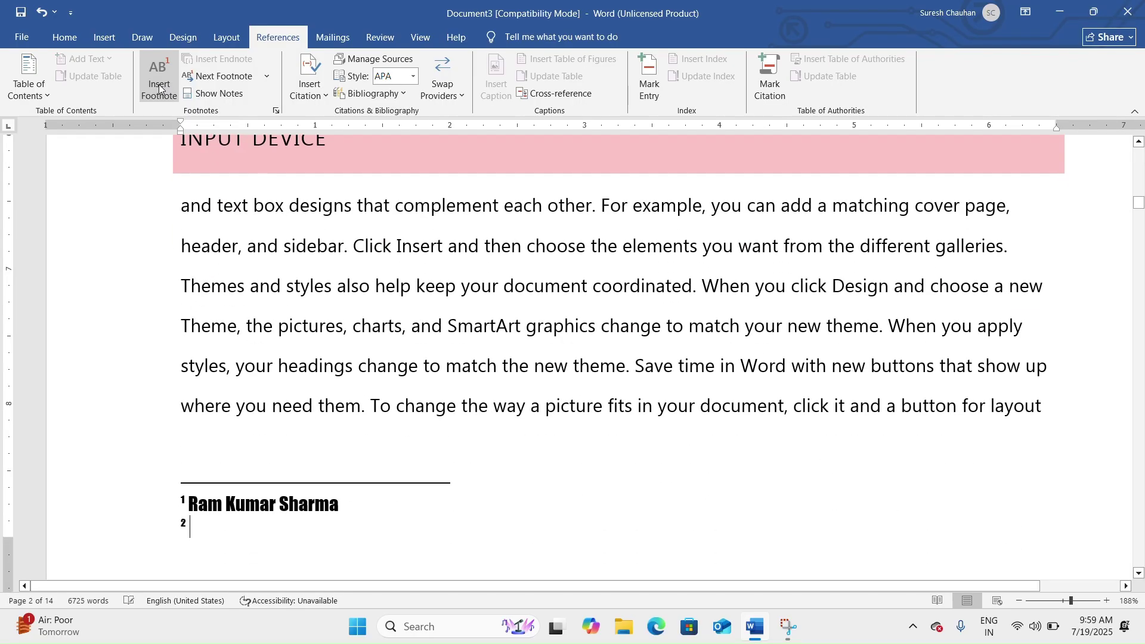
type("This")
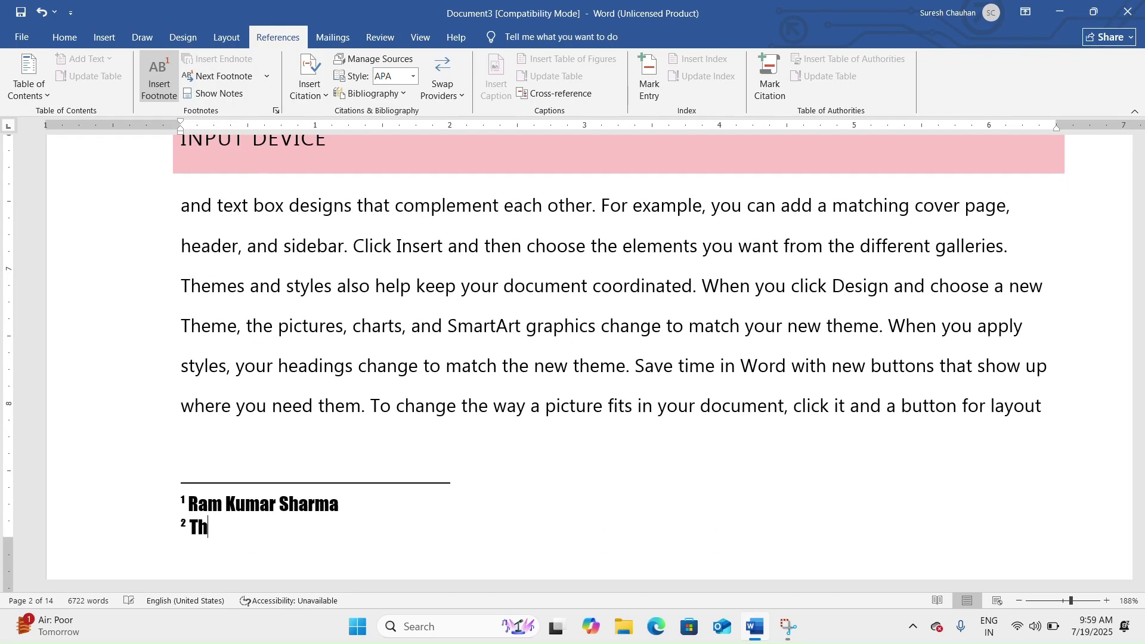
left_click(402, 247)
scroll(404, 239, "up", 10)
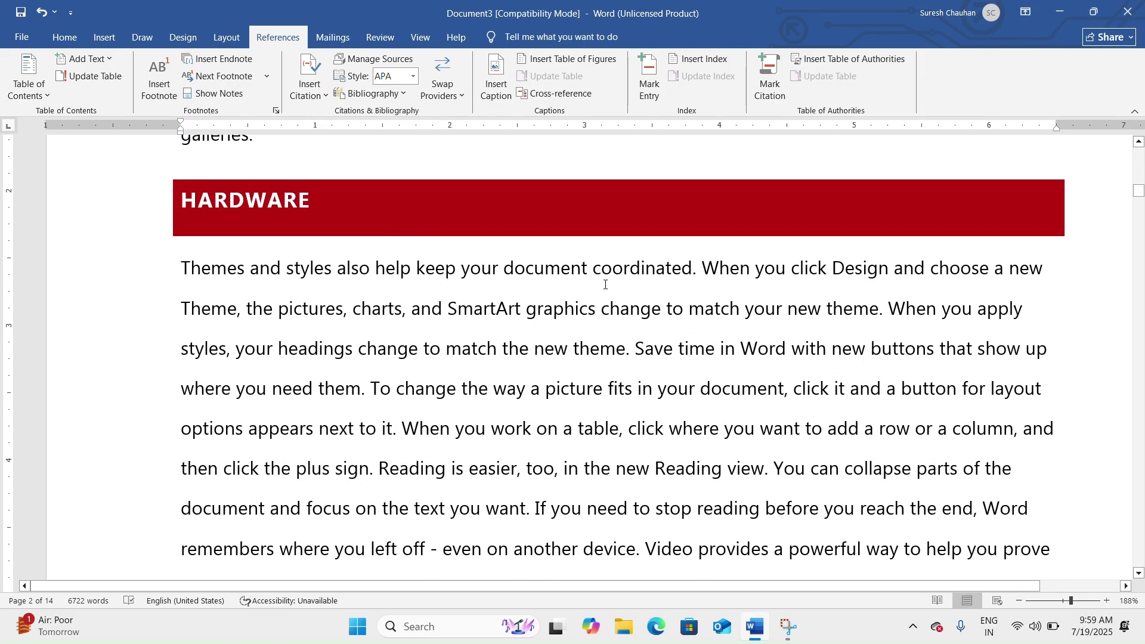
scroll(605, 284, "up", 6)
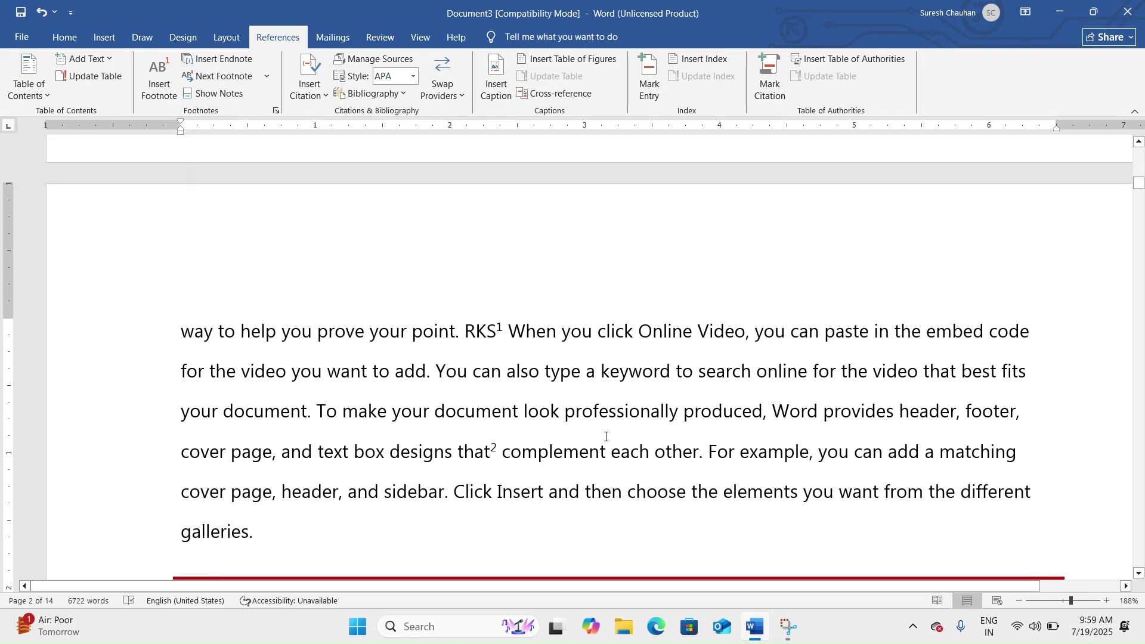
Check footnote references 1 and 2, jump to note 2, then scroll down to page 3.
mouse_move(485, 449)
mouse_move(490, 343)
double_click(495, 458)
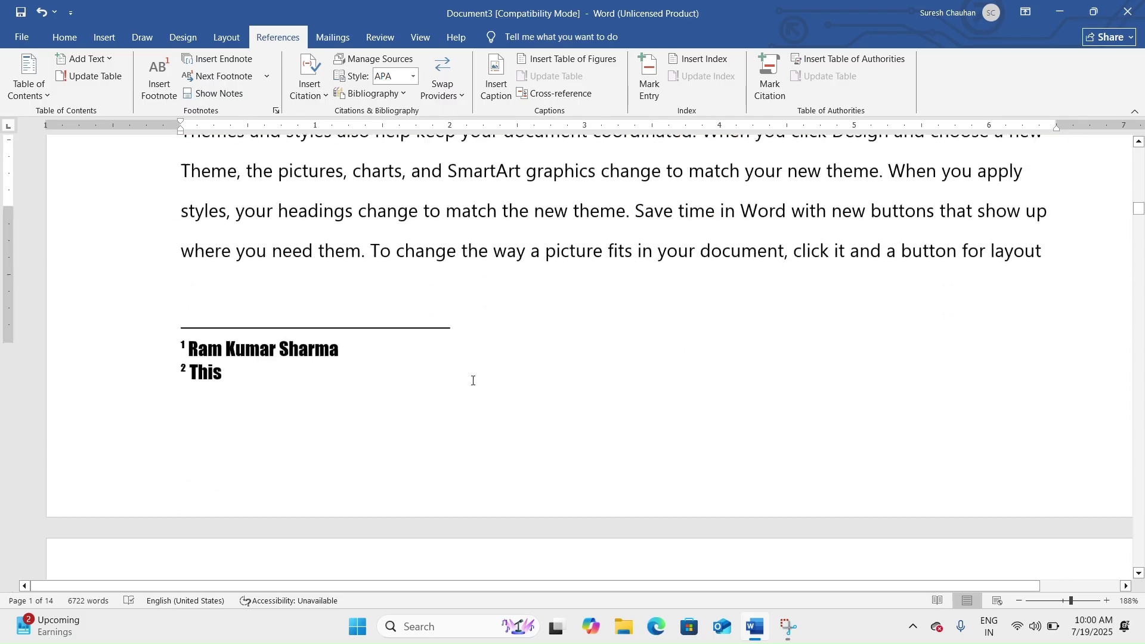
scroll(322, 297, "down", 2)
scroll(235, 358, "up", 2)
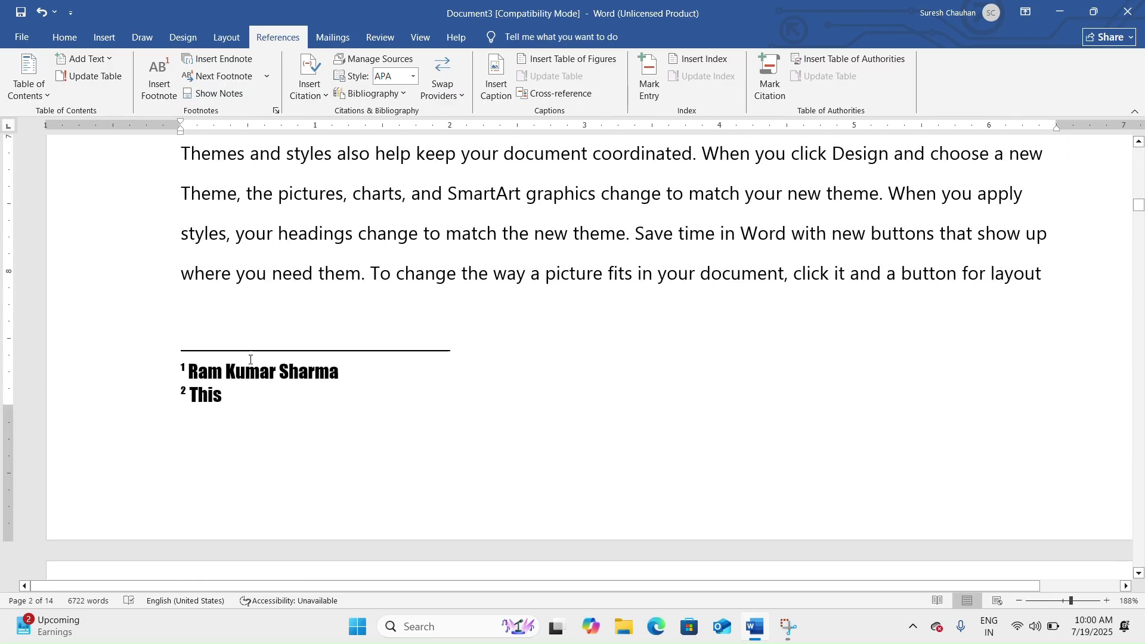
scroll(250, 359, "down", 1)
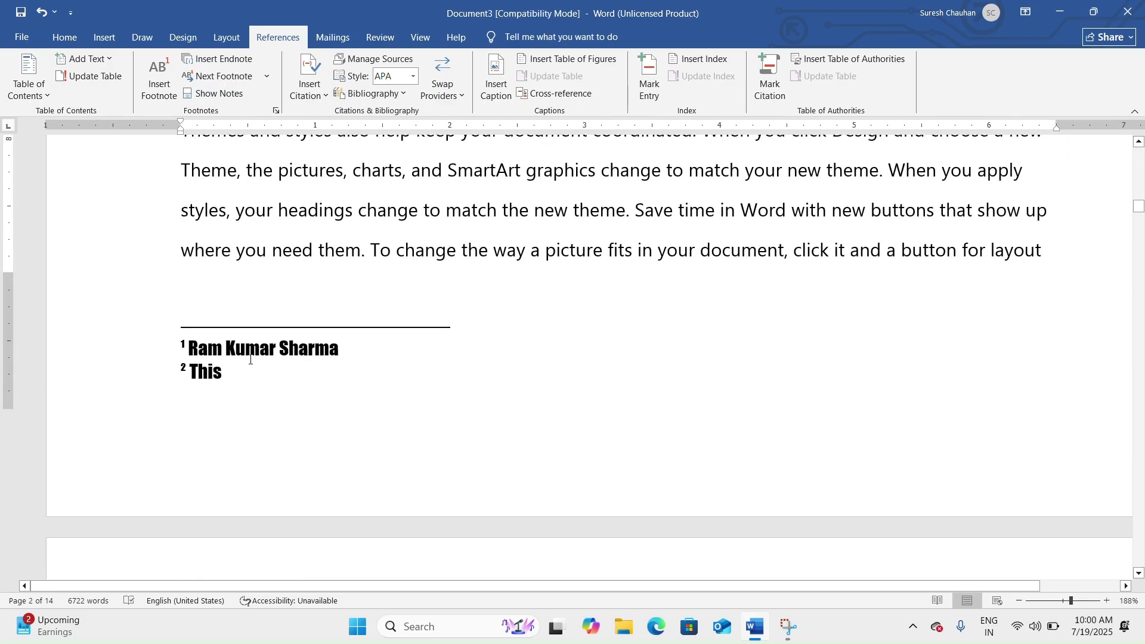
scroll(250, 360, "down", 6)
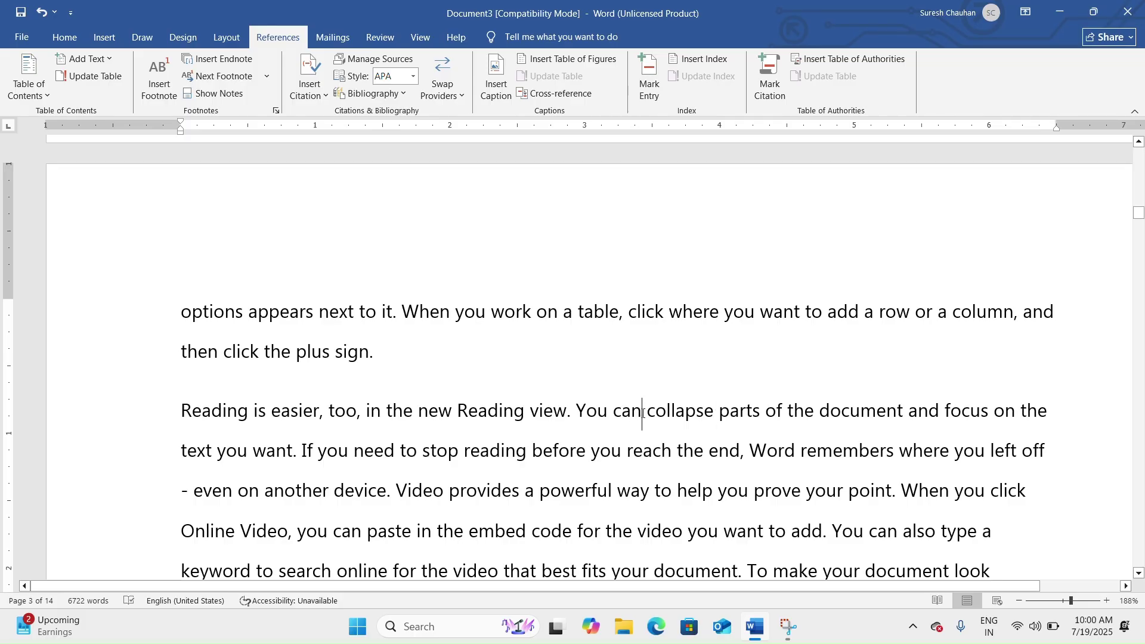
Insert footnote 3 after 'You can' on page 3 with the note text 'Fgdfg fg'.
left_click(159, 83)
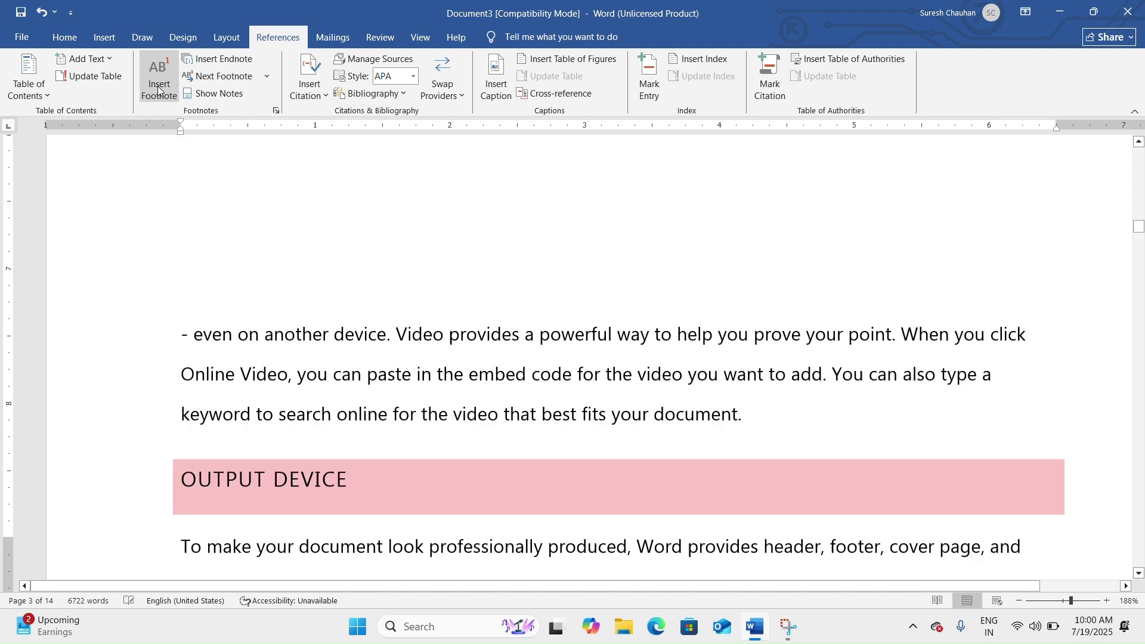
type("Fgdfg fg")
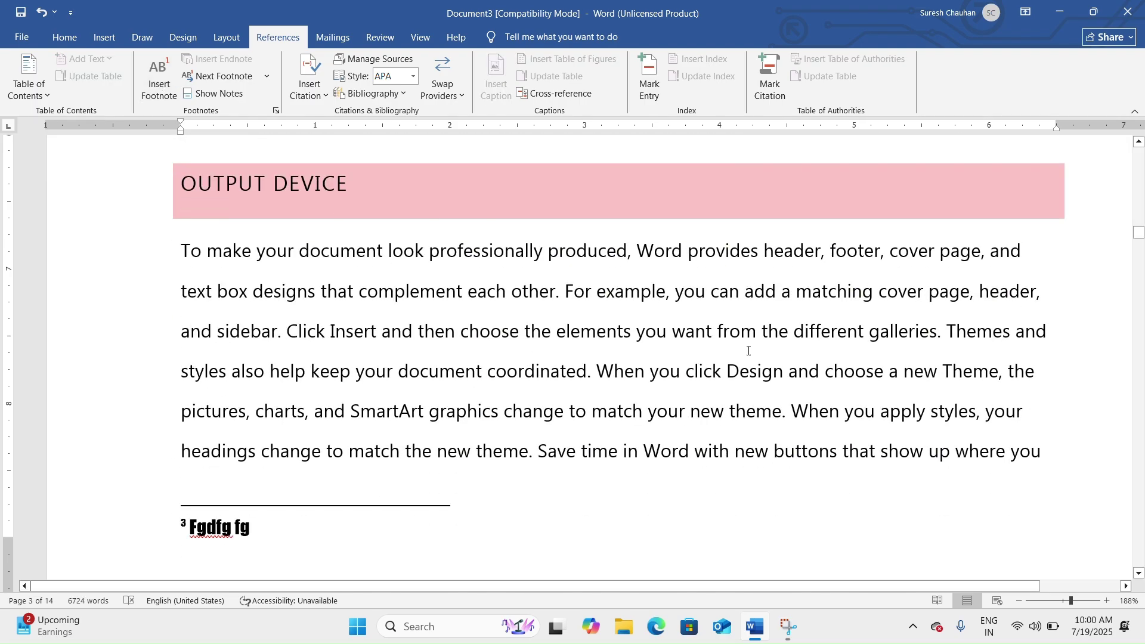
scroll(748, 350, "up", 10)
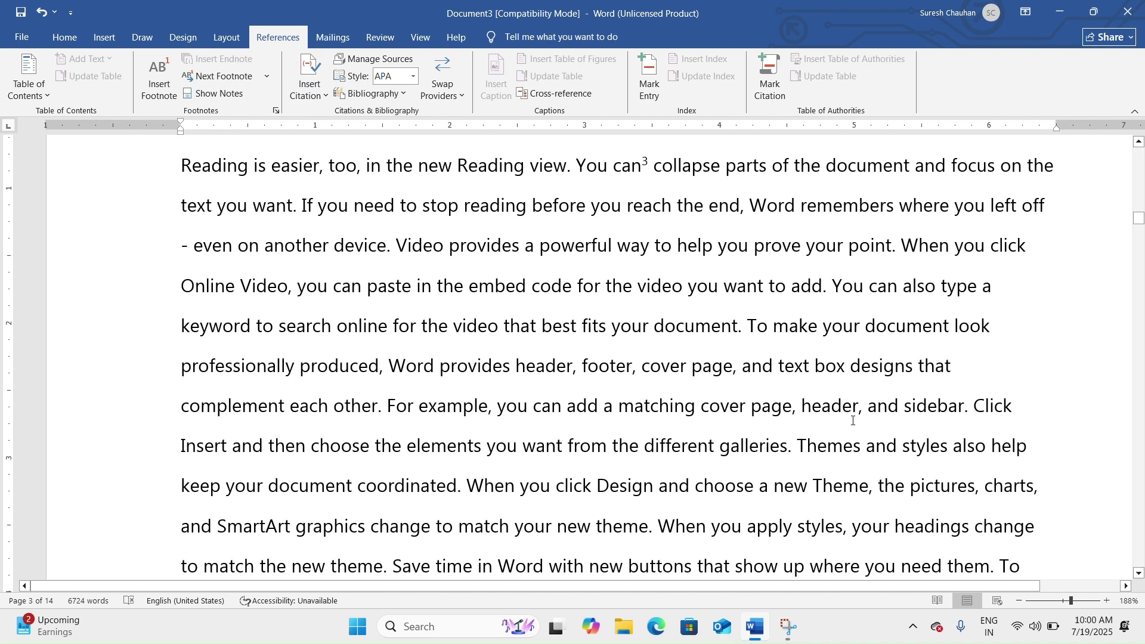
mouse_move(629, 367)
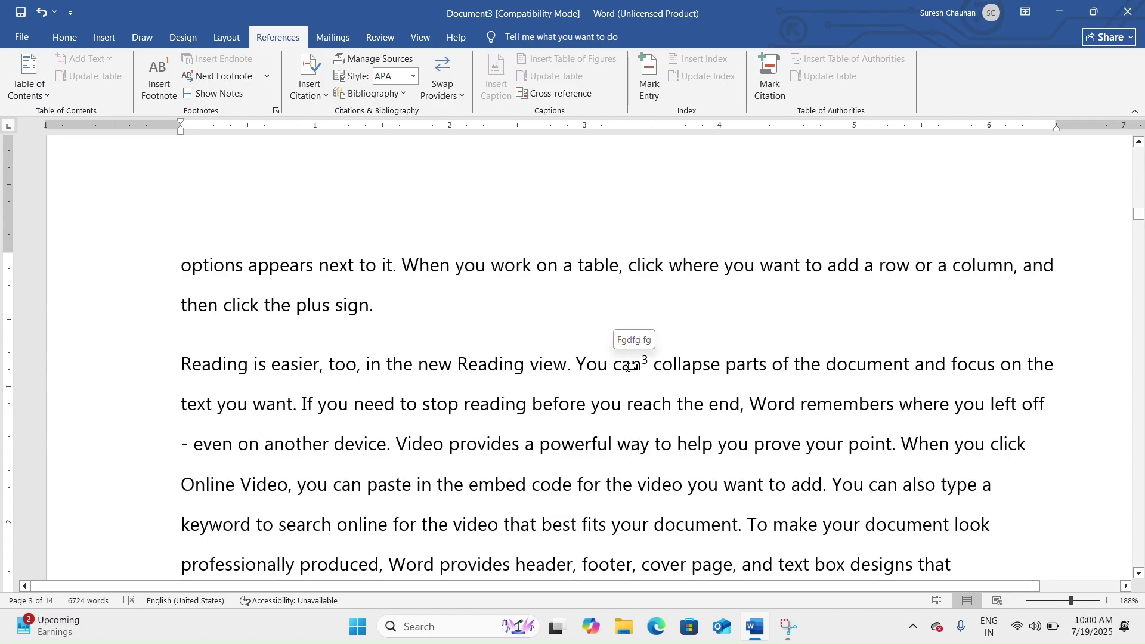
scroll(523, 325, "up", 10)
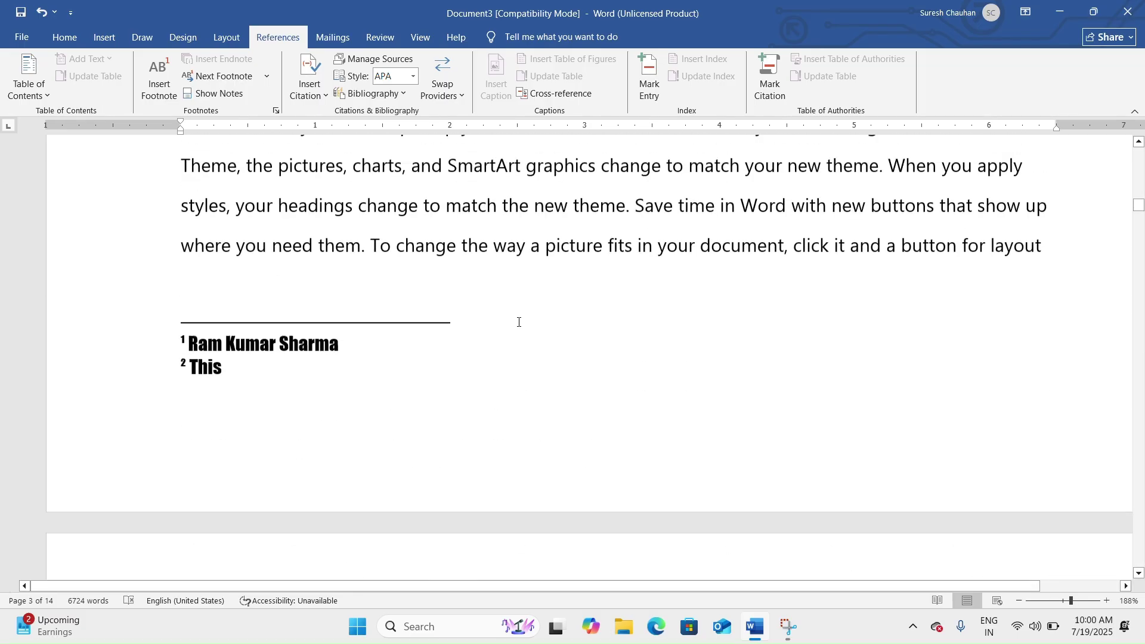
scroll(376, 457, "down", 6)
scroll(384, 462, "down", 10)
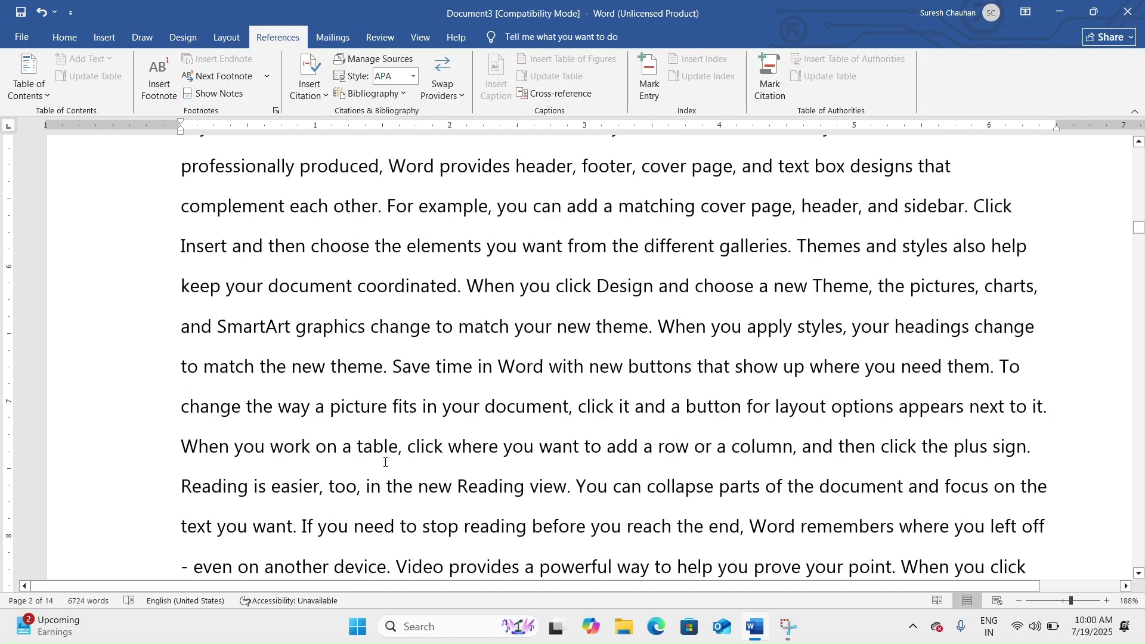
scroll(388, 456, "up", 3)
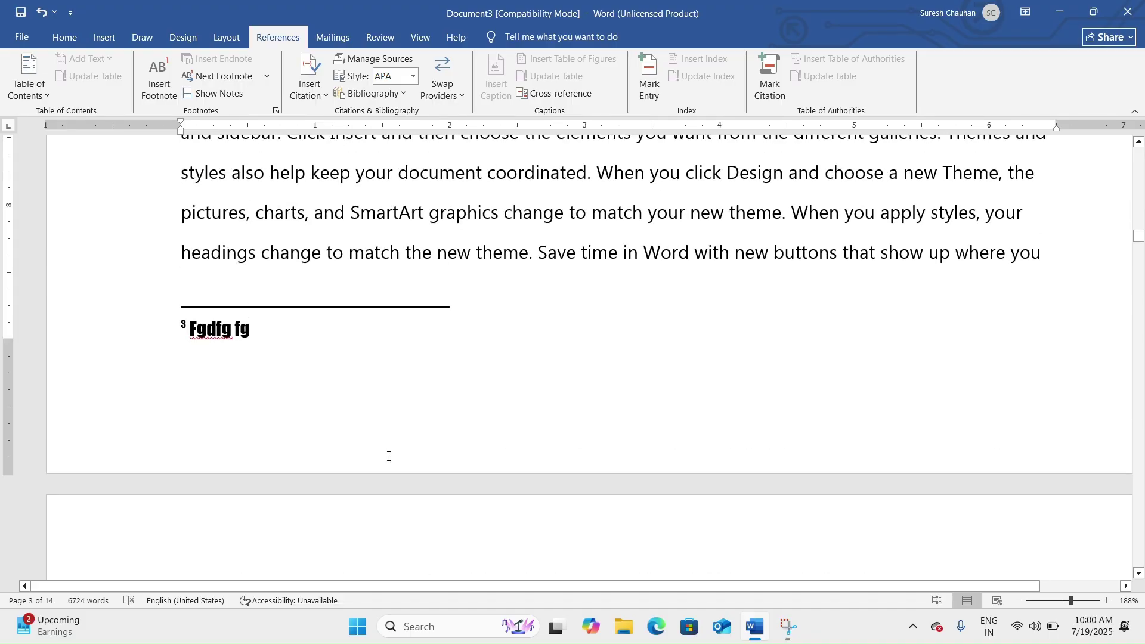
scroll(445, 428, "down", 6)
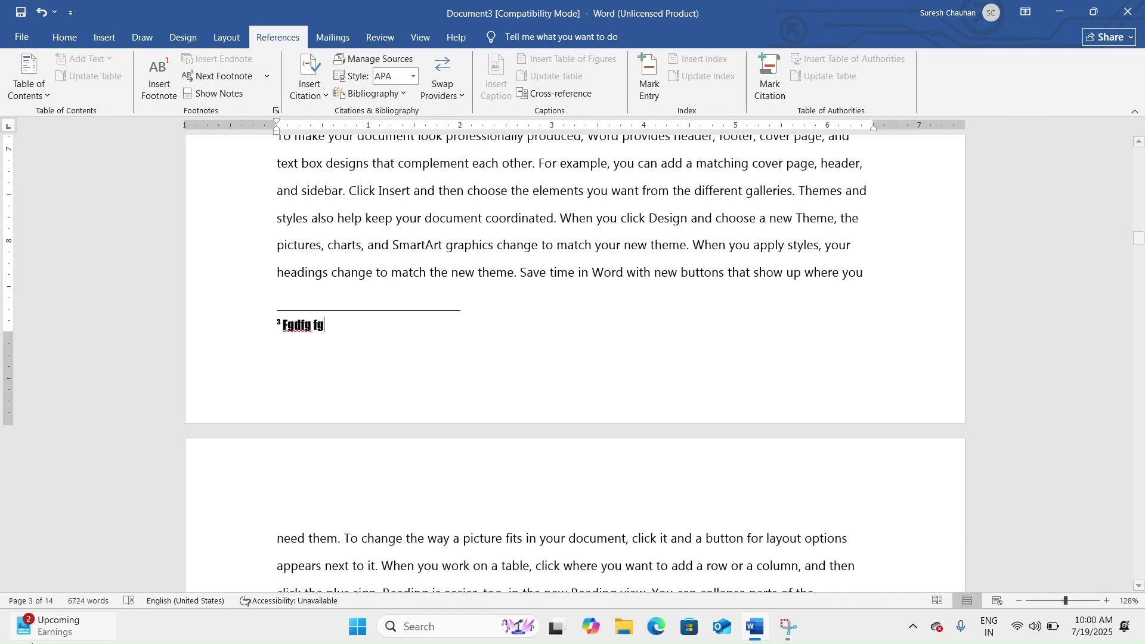
scroll(437, 362, "down", 5)
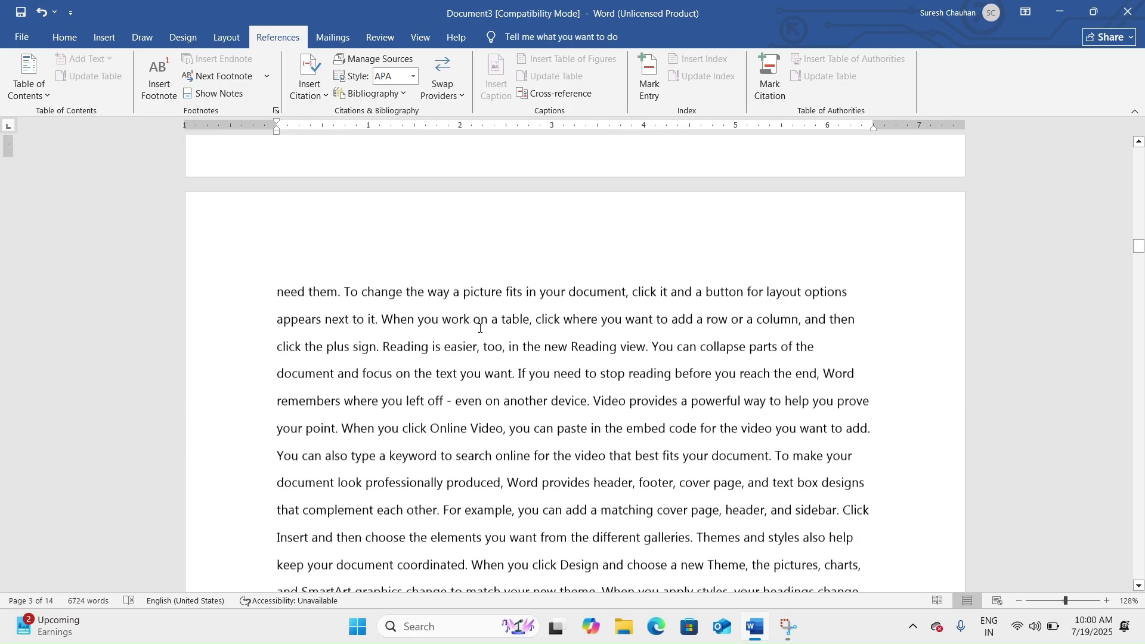
scroll(346, 306, "up", 4)
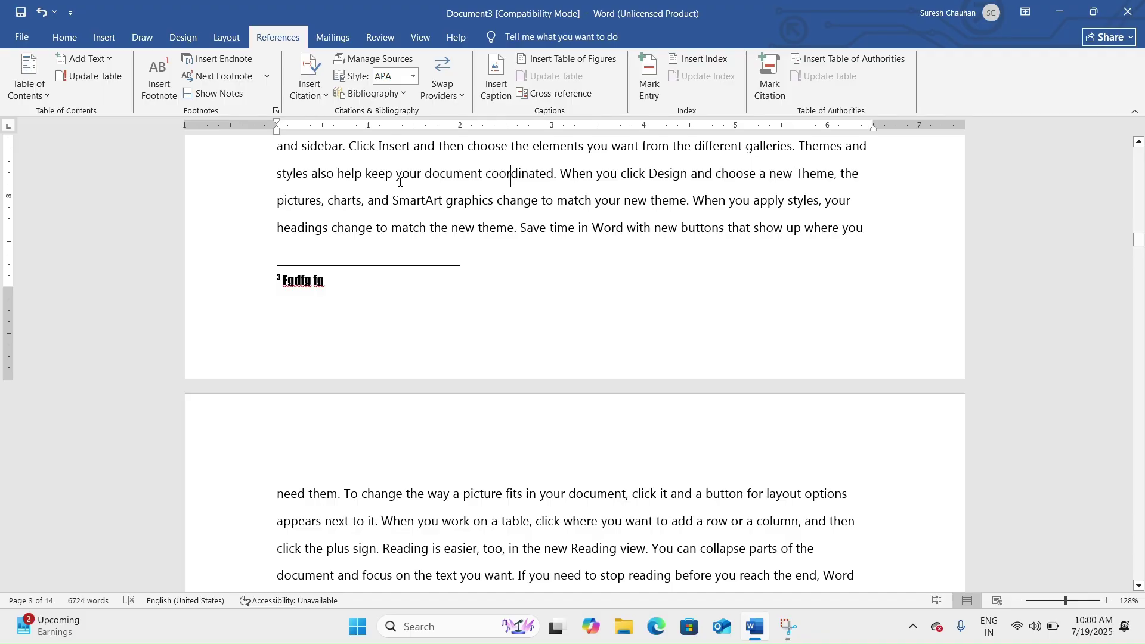
left_click(433, 500)
scroll(563, 327, "up", 10)
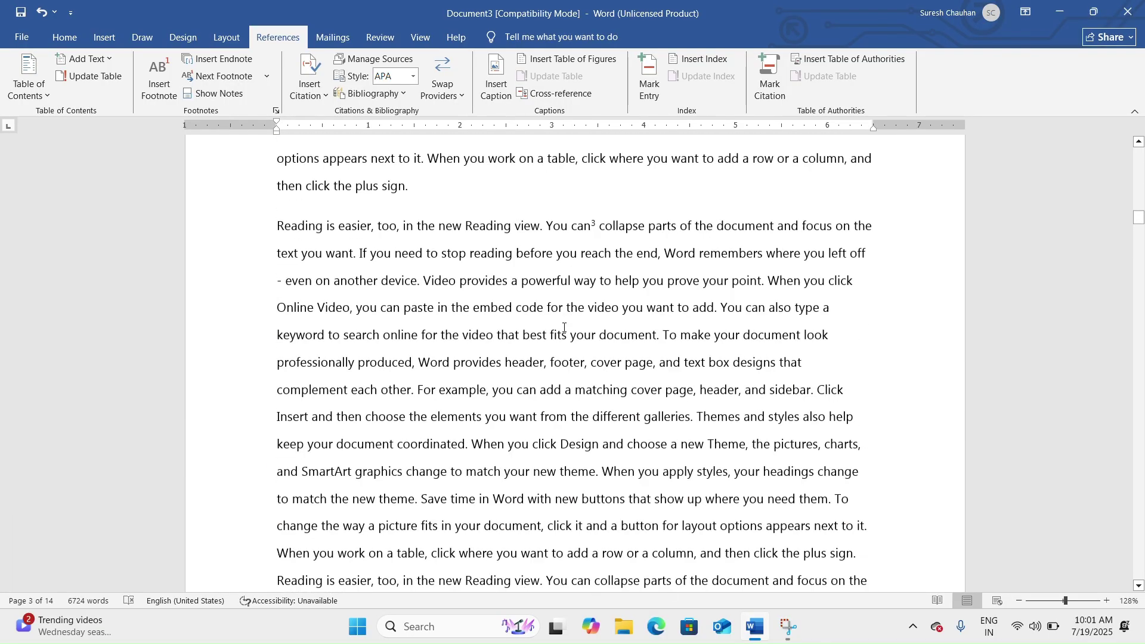
scroll(563, 328, "up", 10)
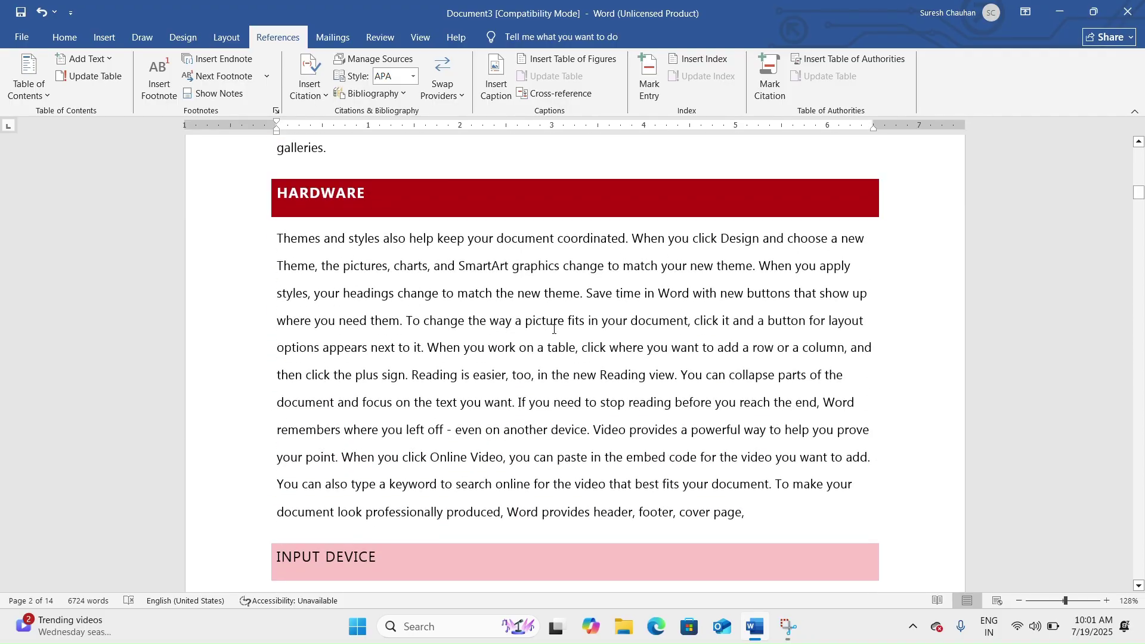
scroll(555, 329, "up", 15)
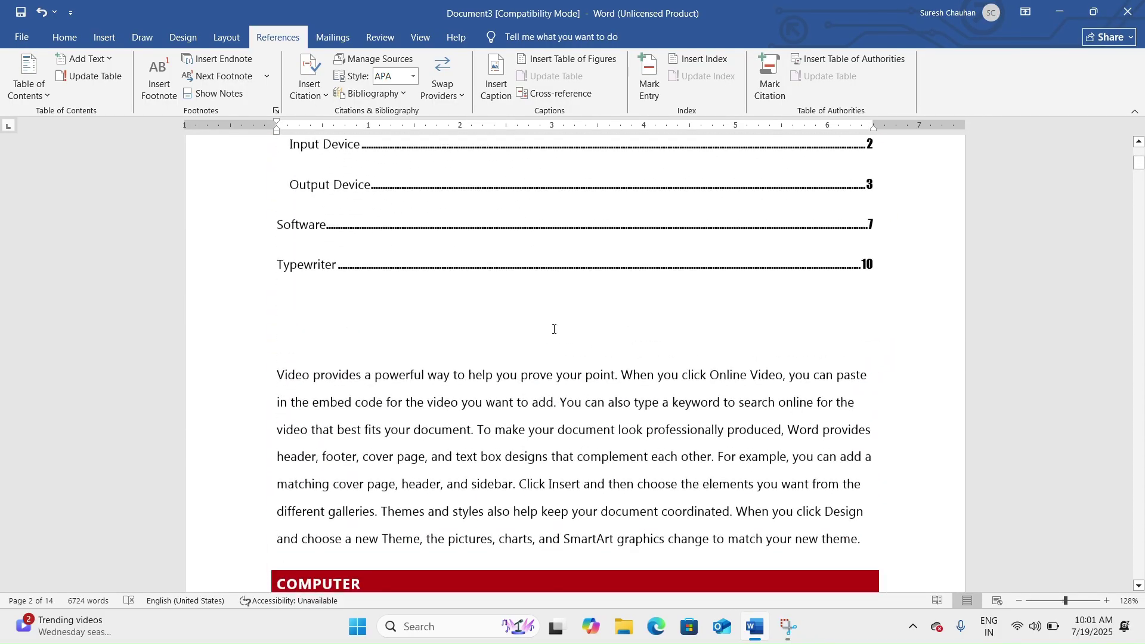
scroll(554, 328, "up", 3)
scroll(554, 329, "down", 15)
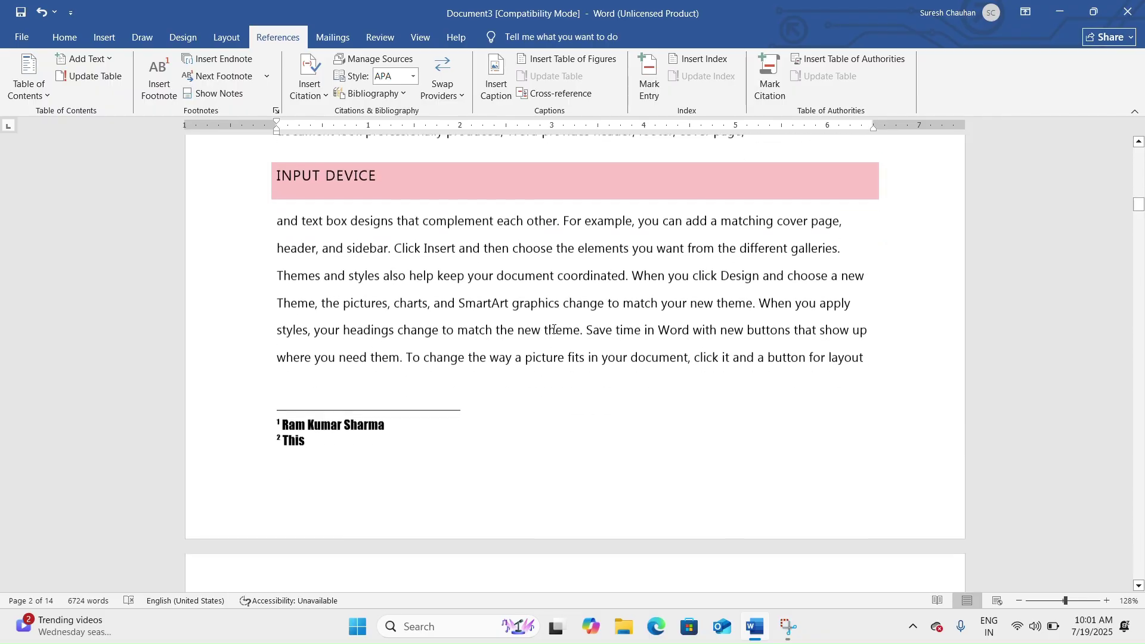
scroll(554, 329, "up", 12)
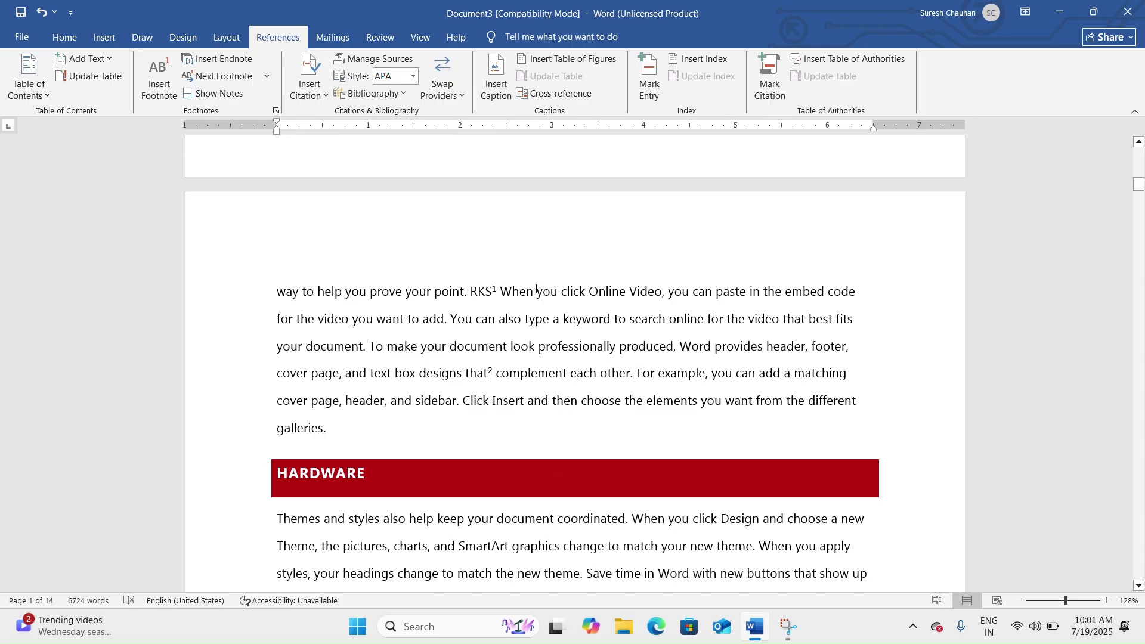
Add an endnote after 'Online' with the text 'rertfg dfg'.
left_click(627, 291)
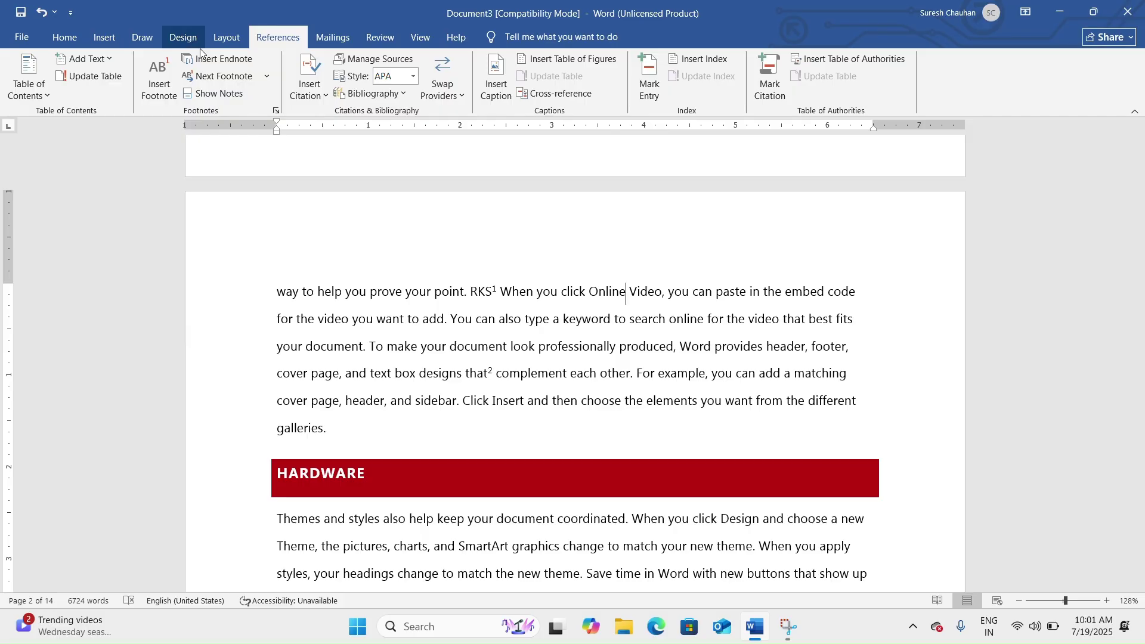
left_click(222, 57)
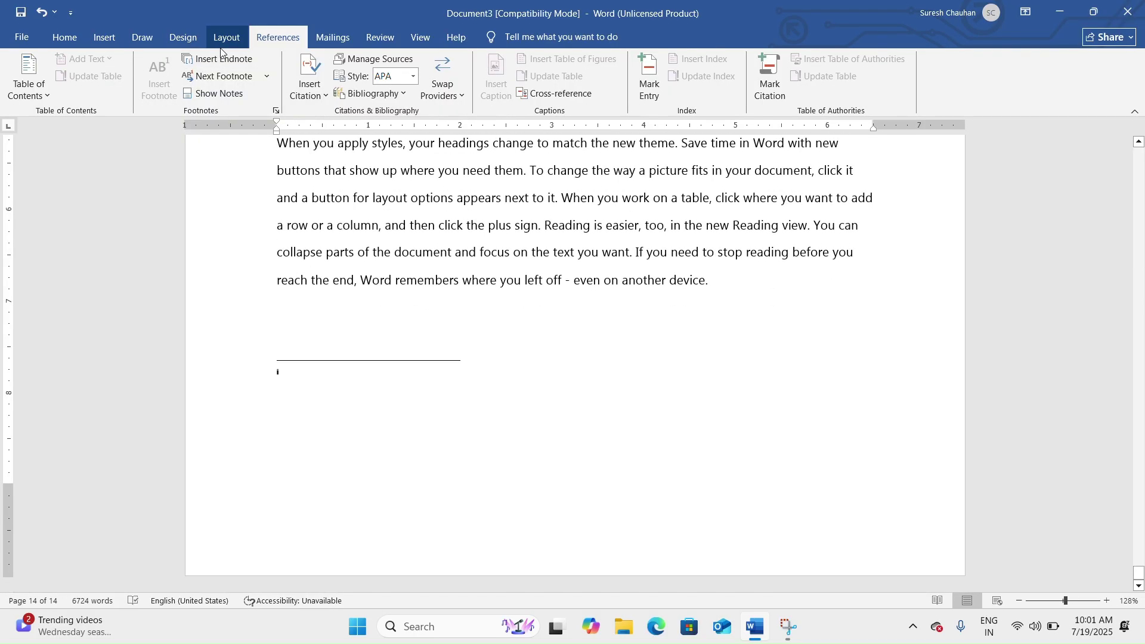
type("rertfg")
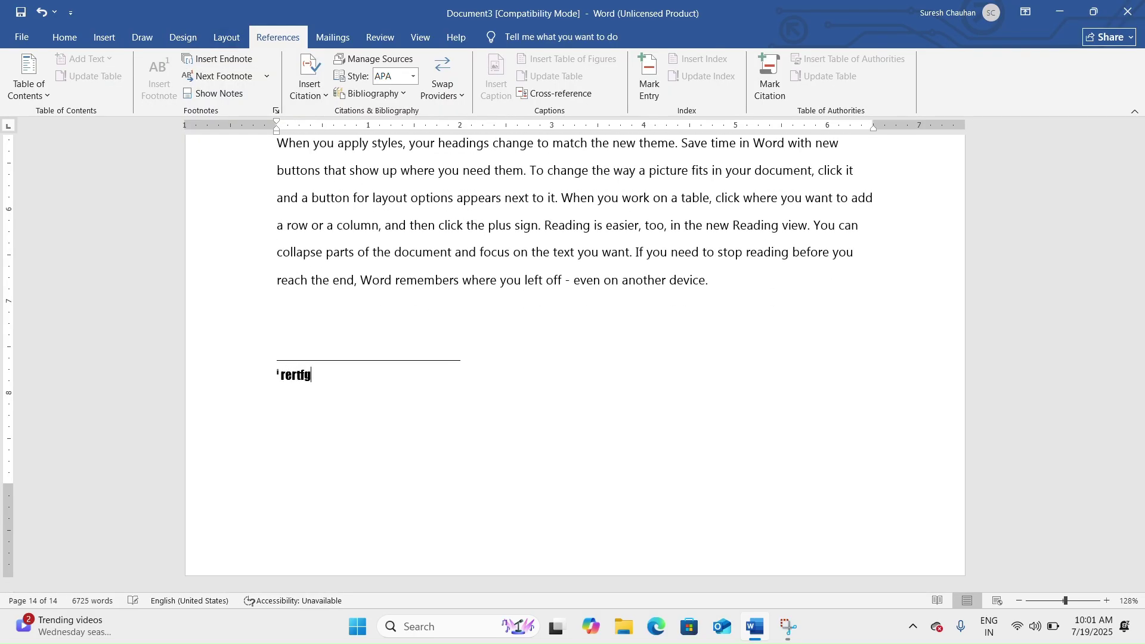
type(" dfg")
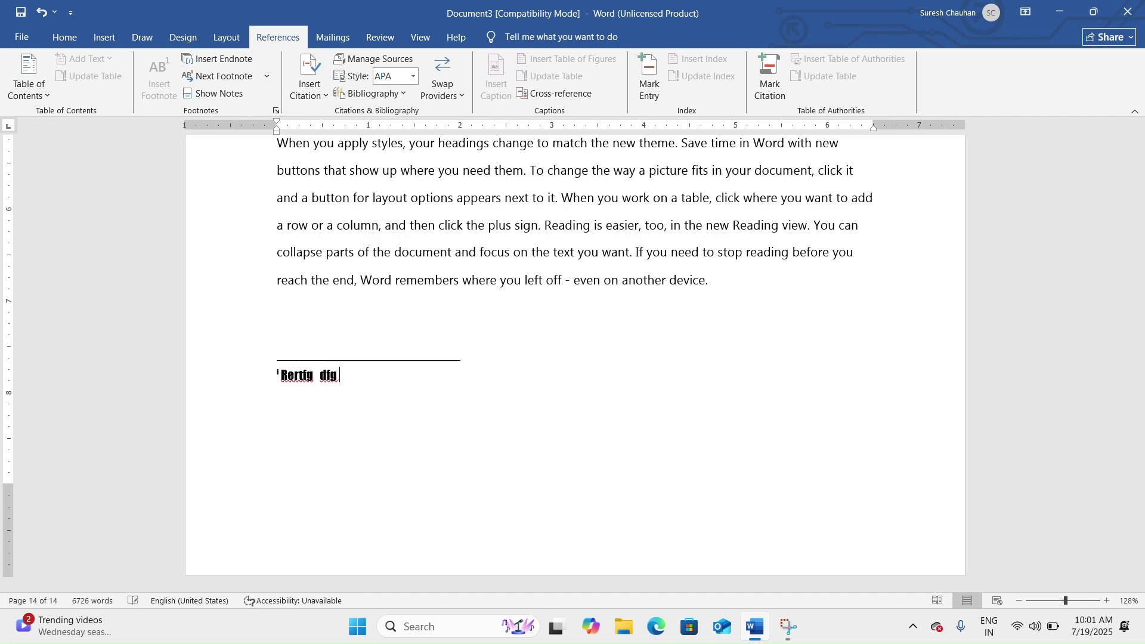
scroll(507, 325, "up", 7)
scroll(508, 325, "up", 10)
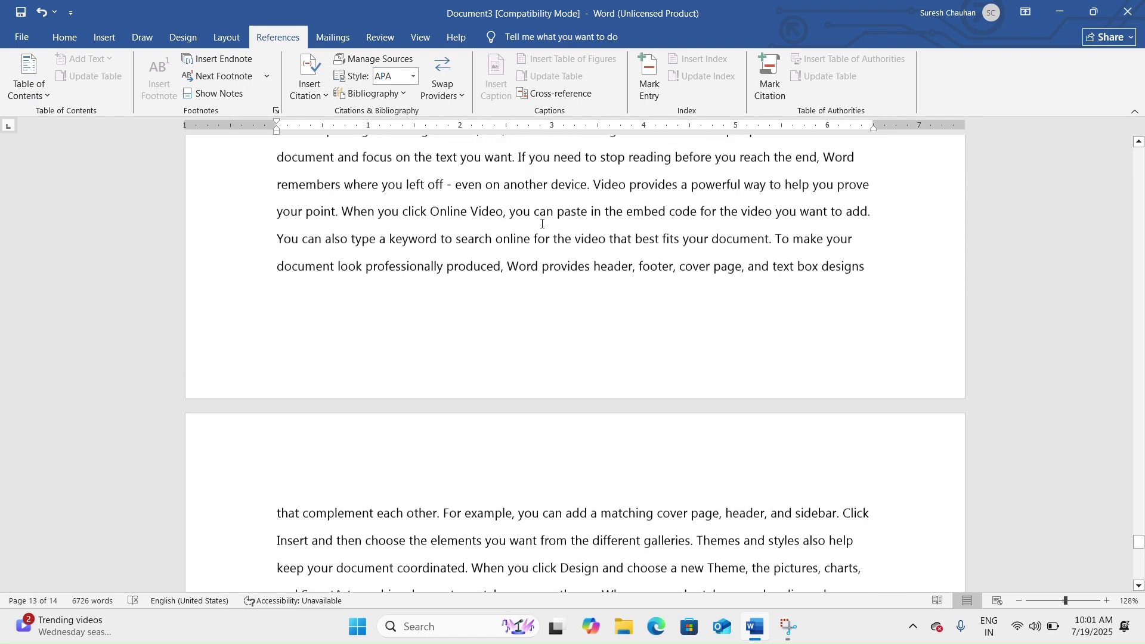
scroll(570, 227, "up", 3)
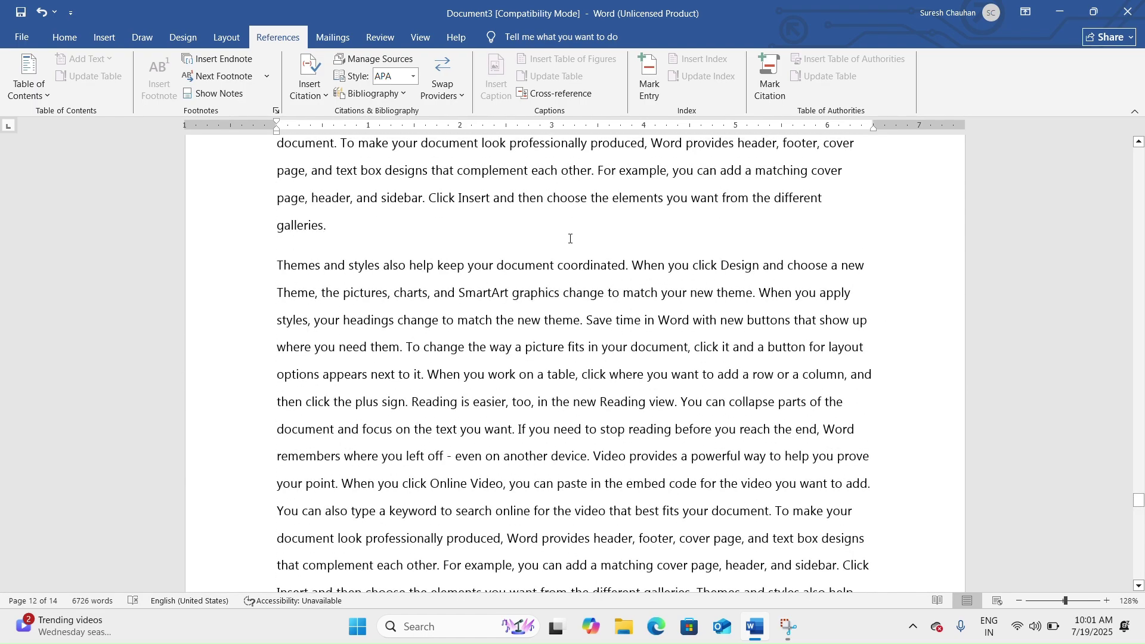
Add a second endnote after 'document' with the text 'hyghjghjjkb'.
left_click(555, 269)
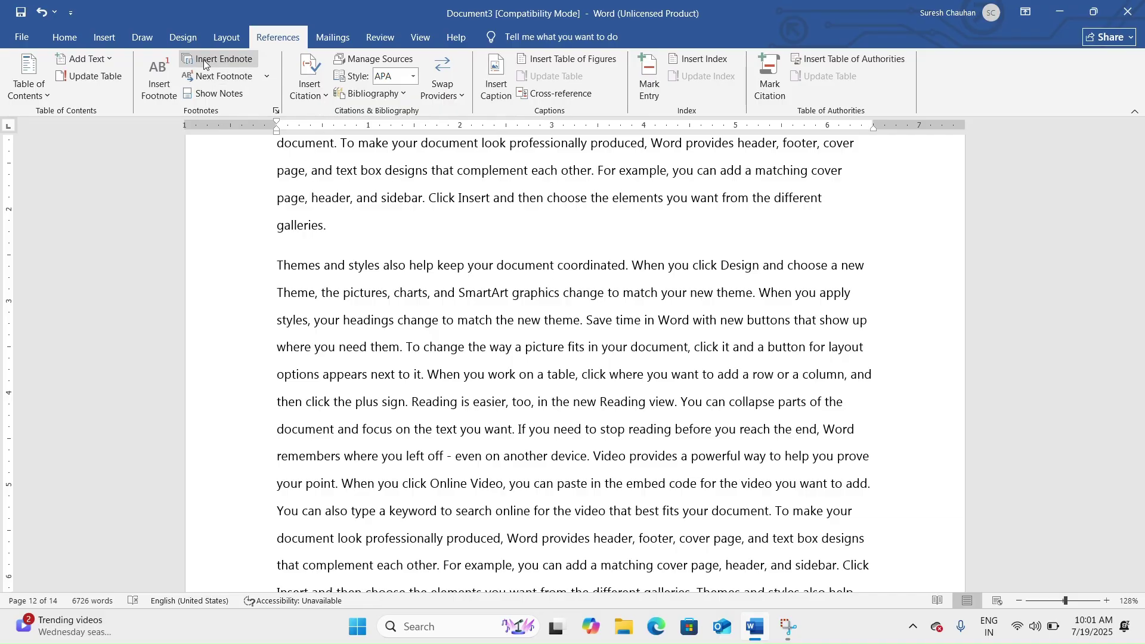
left_click(204, 60)
type("hyg")
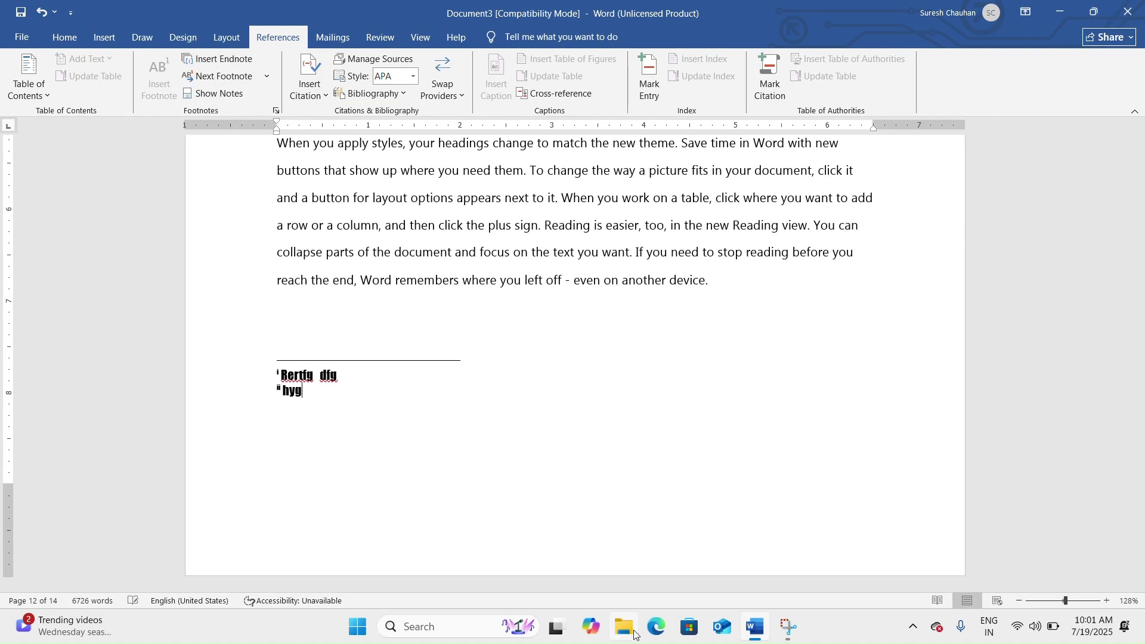
type("hjghjjkb")
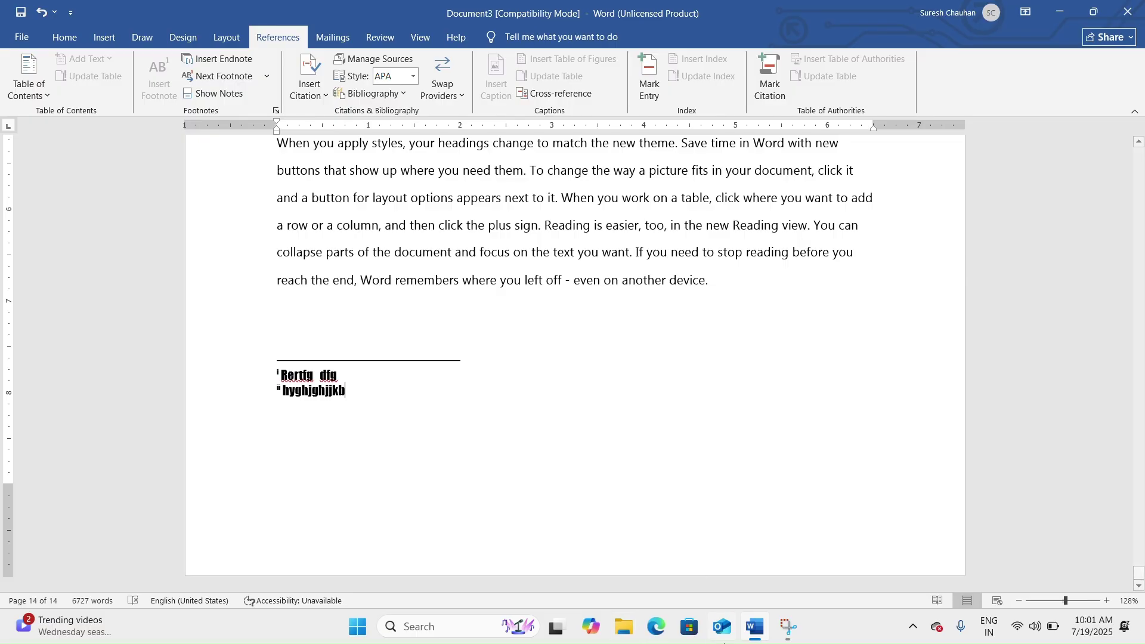
scroll(504, 240, "up", 15)
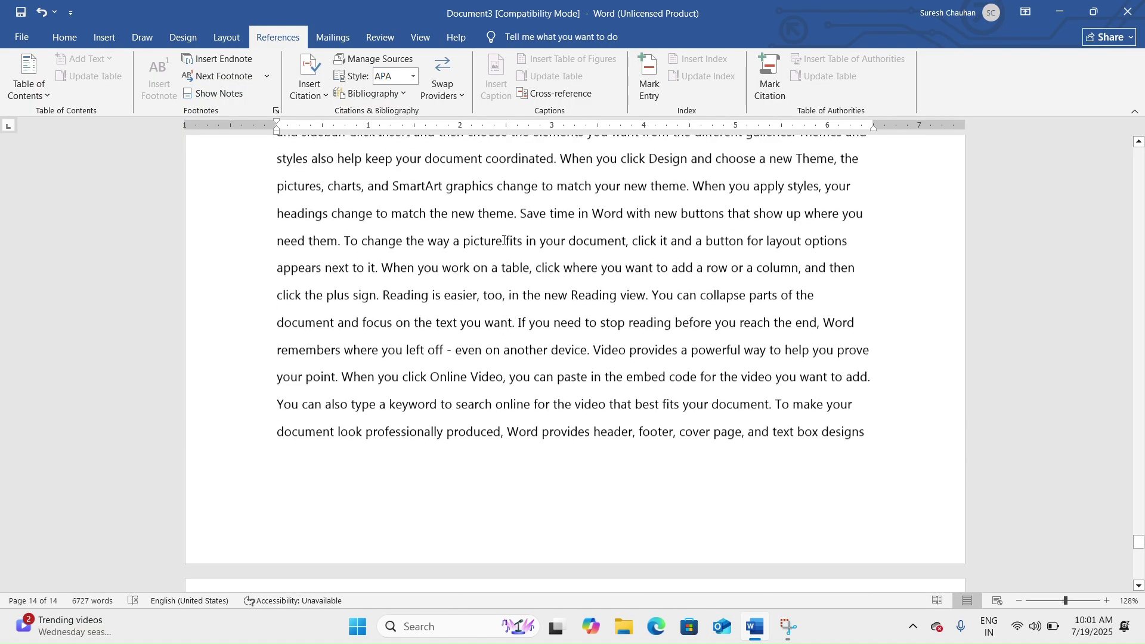
scroll(504, 239, "up", 1)
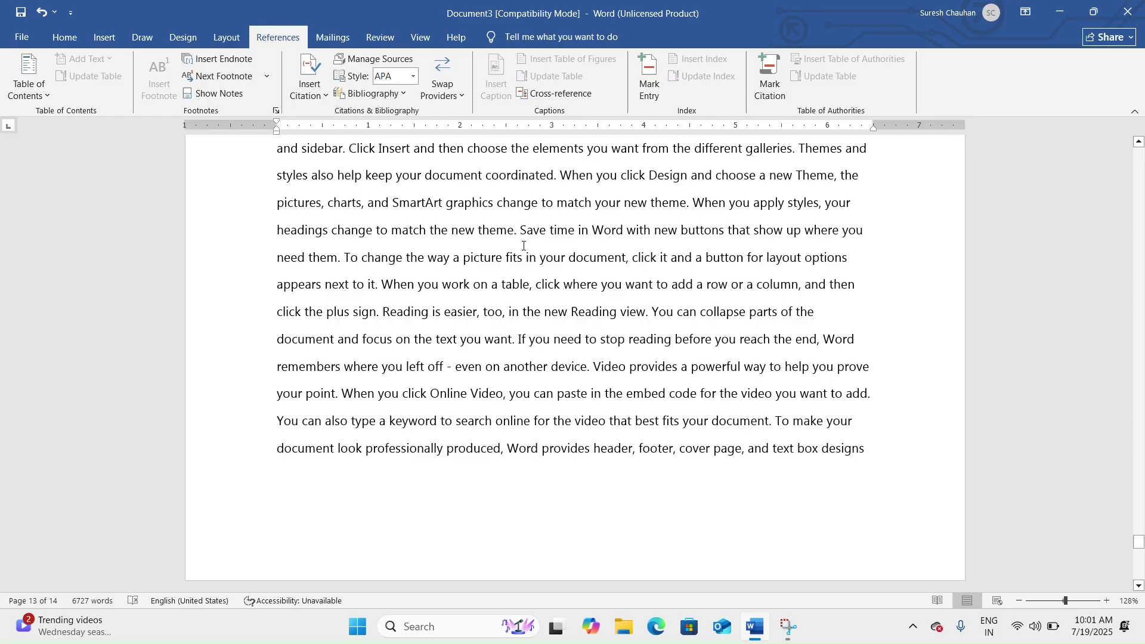
scroll(524, 246, "up", 5)
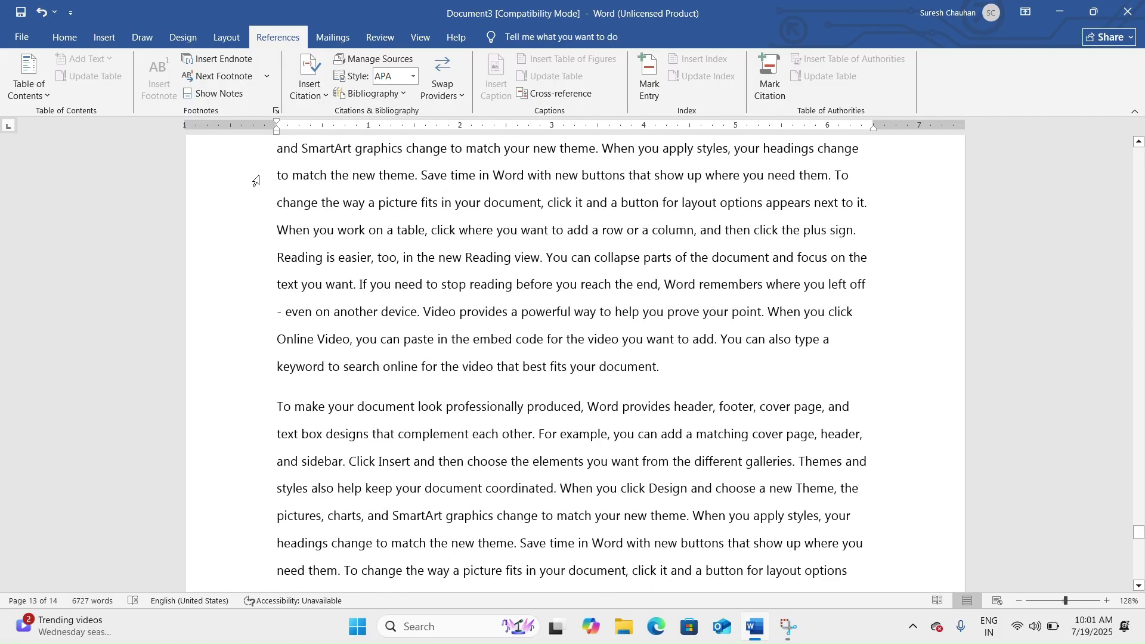
scroll(444, 227, "up", 6)
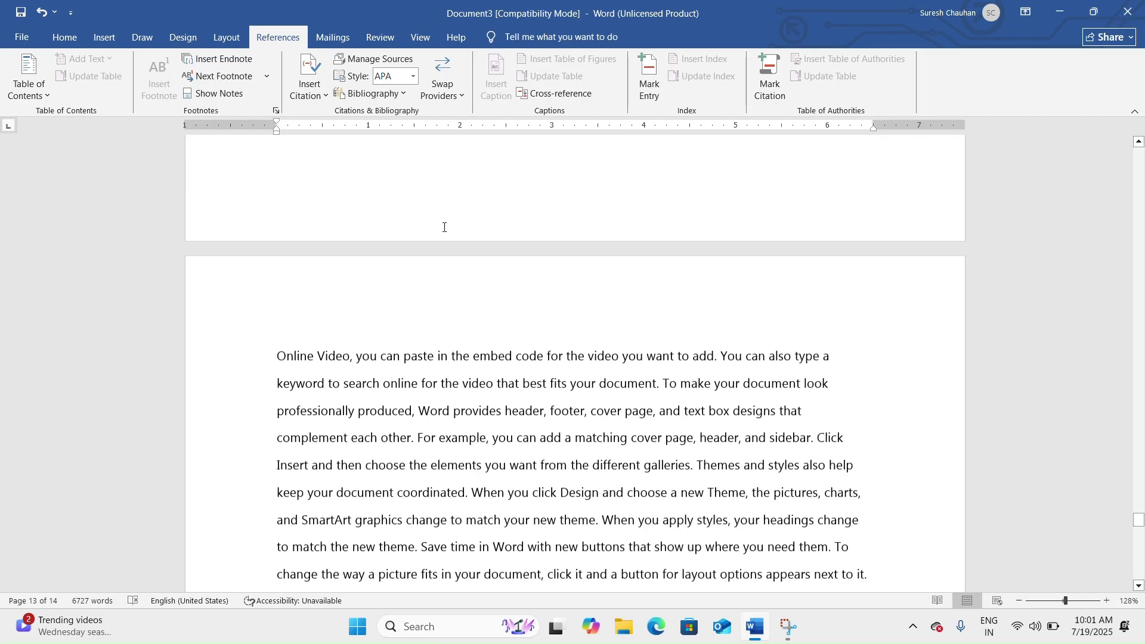
scroll(444, 227, "up", 10)
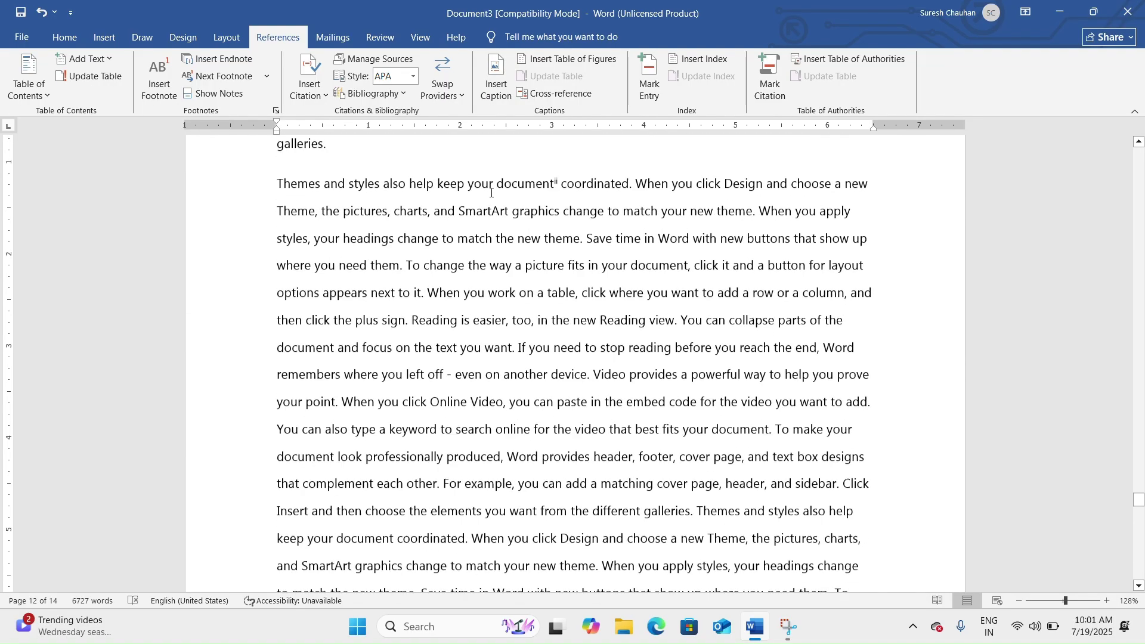
scroll(491, 192, "up", 2)
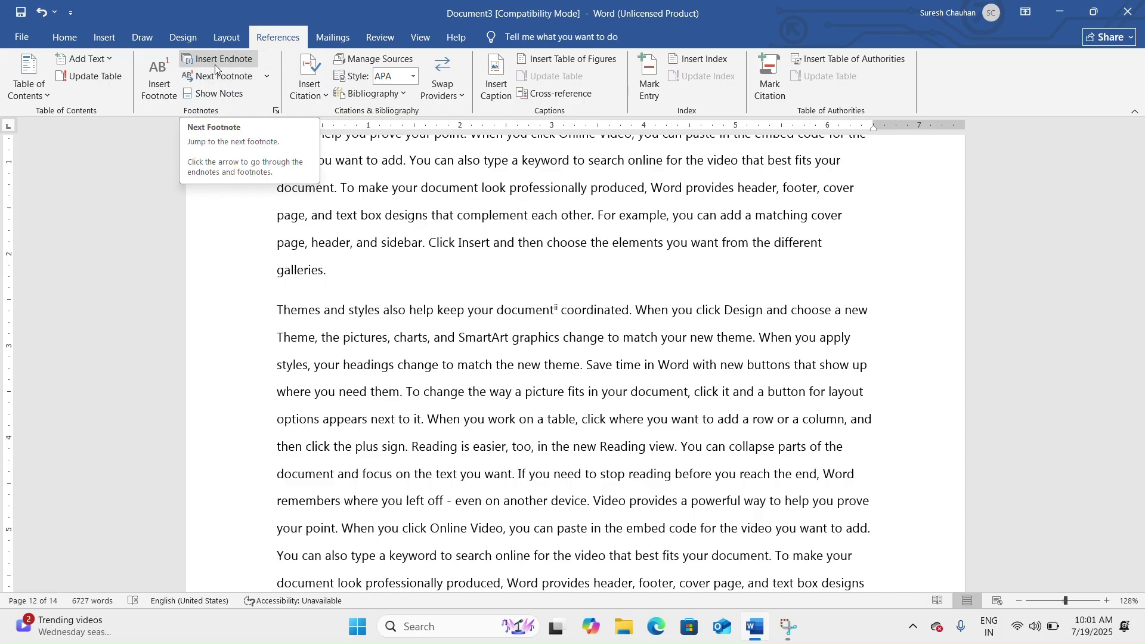
Open and close the Next Footnote options, then bring up the Show Notes prompt.
left_click(266, 78)
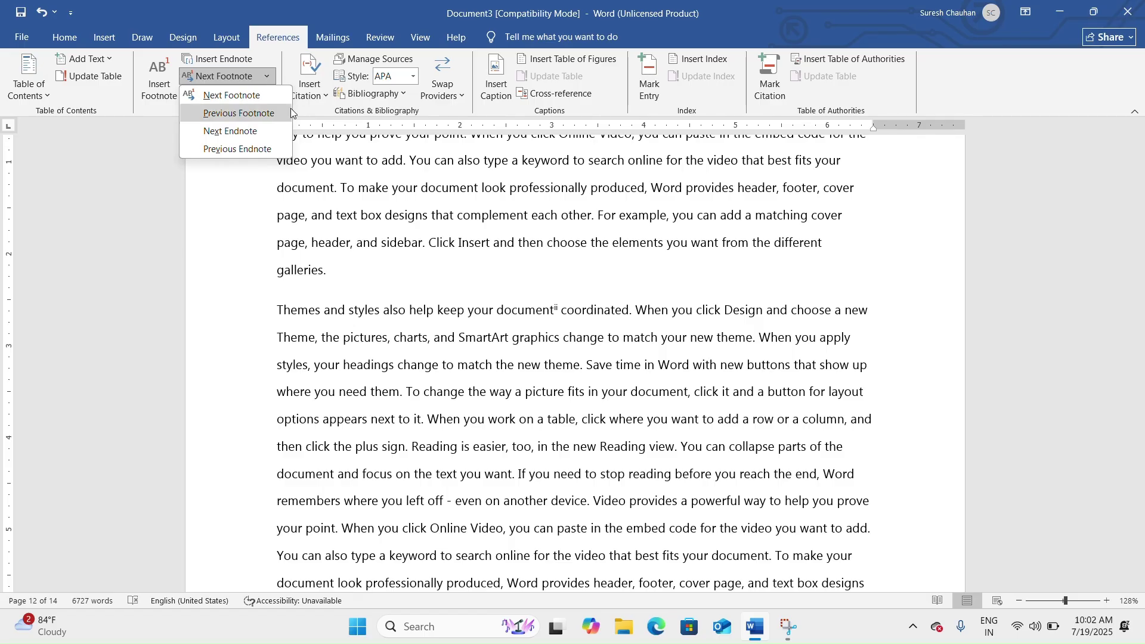
left_click(317, 178)
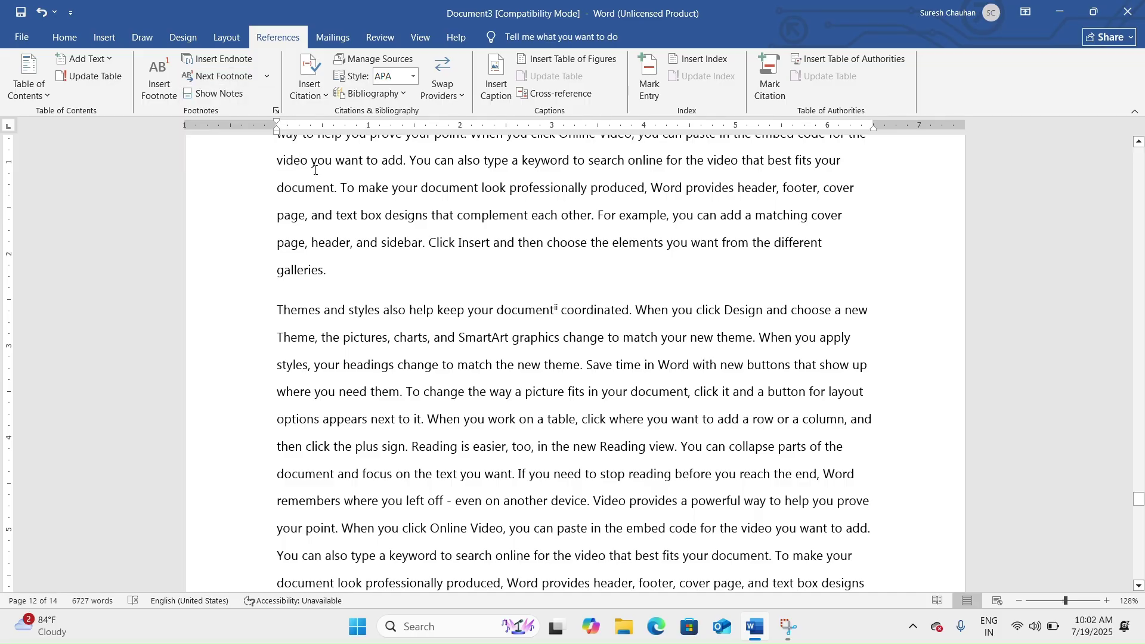
left_click(230, 97)
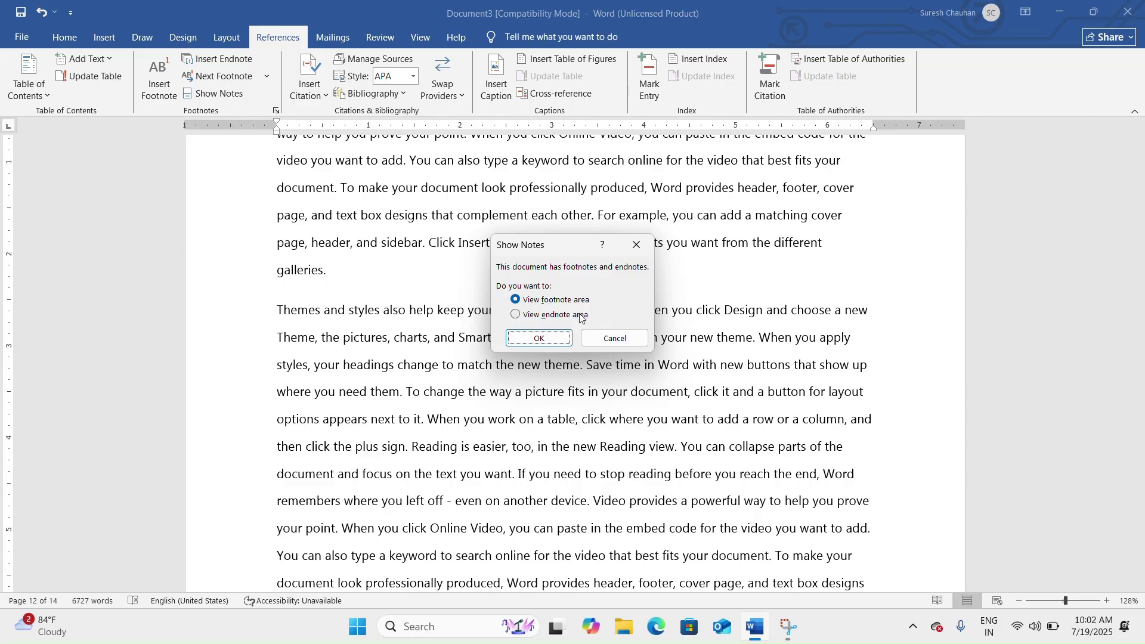
View the footnote area, return to its reference, then switch to the endnote area instead.
left_click(544, 337)
scroll(310, 165, "up", 2)
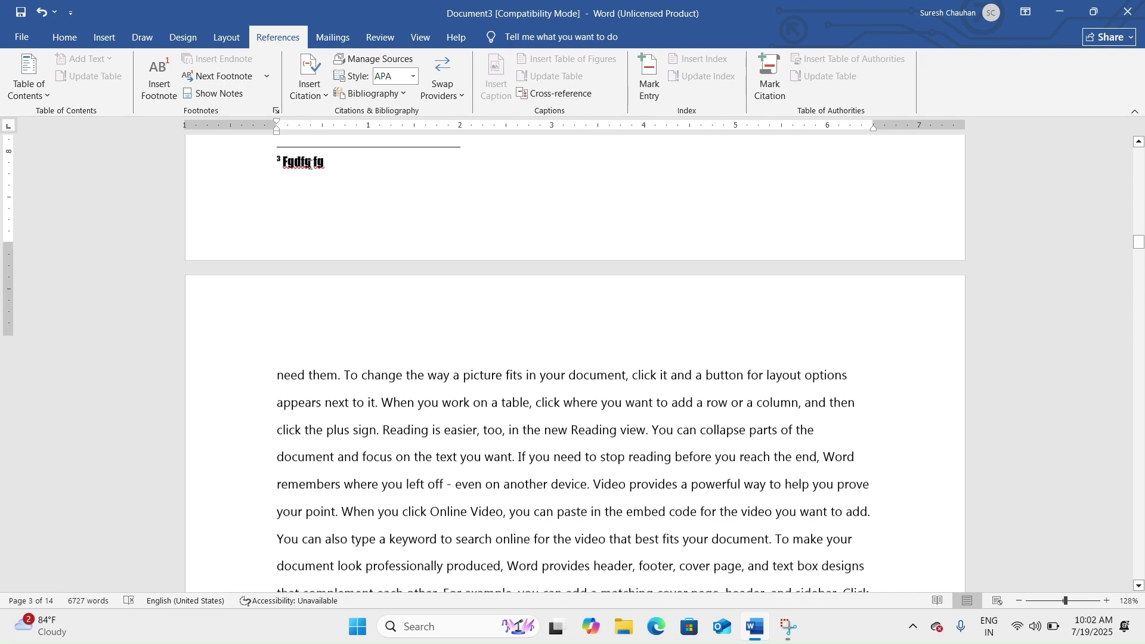
left_click(224, 91)
left_click(226, 94)
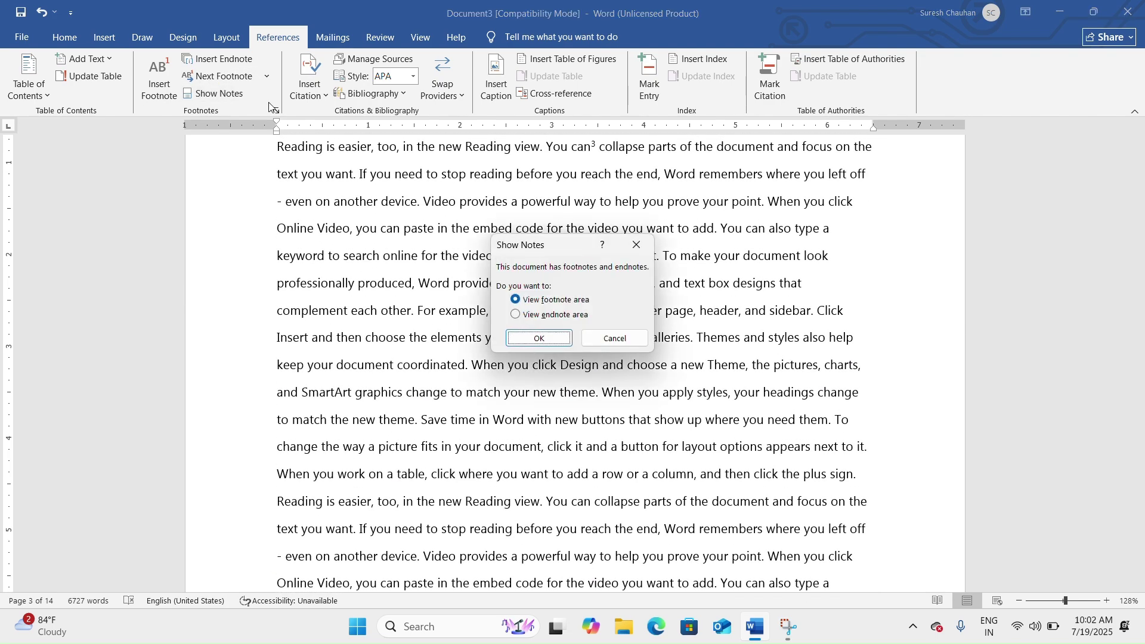
left_click(537, 318)
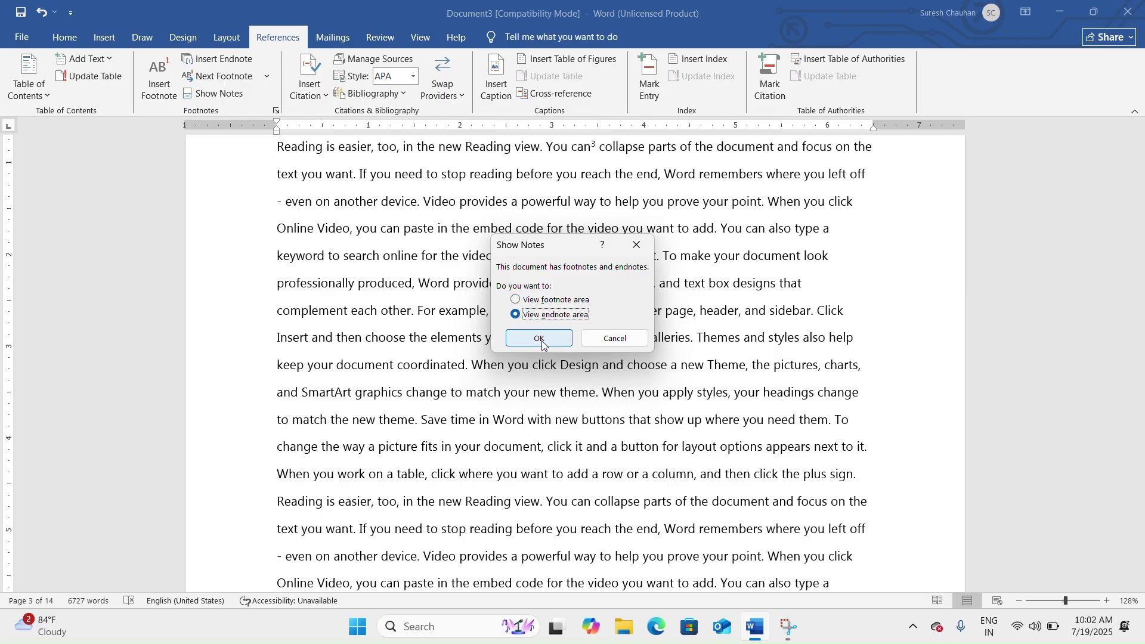
left_click(541, 340)
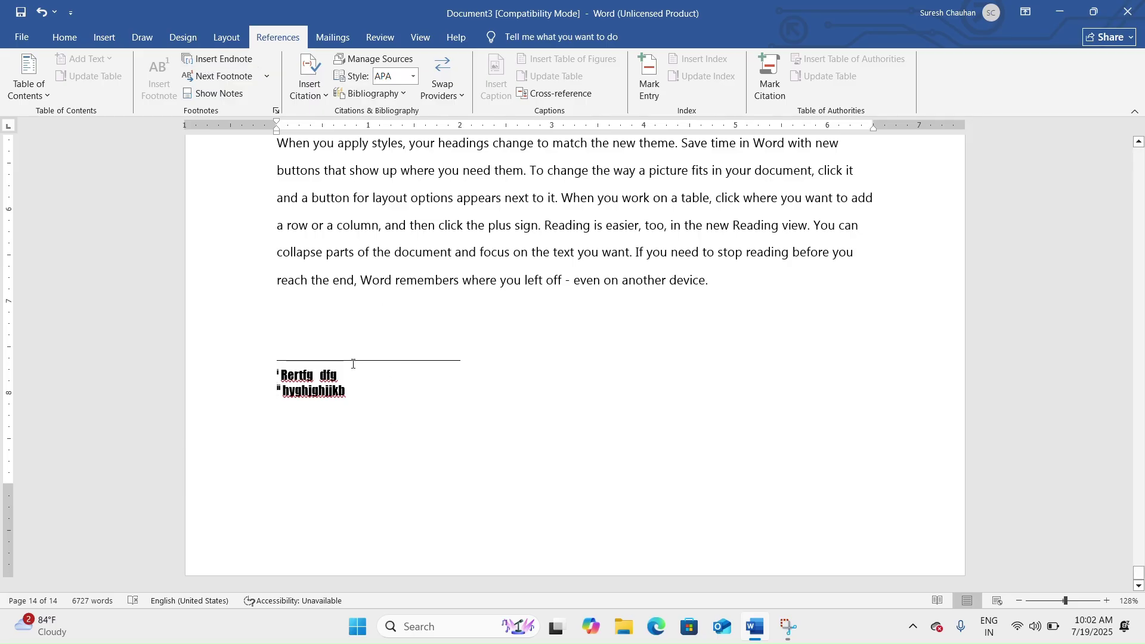
Scroll back to page 3 at the paragraph ending 'then click the plus sign.'.
scroll(374, 250, "up", 8)
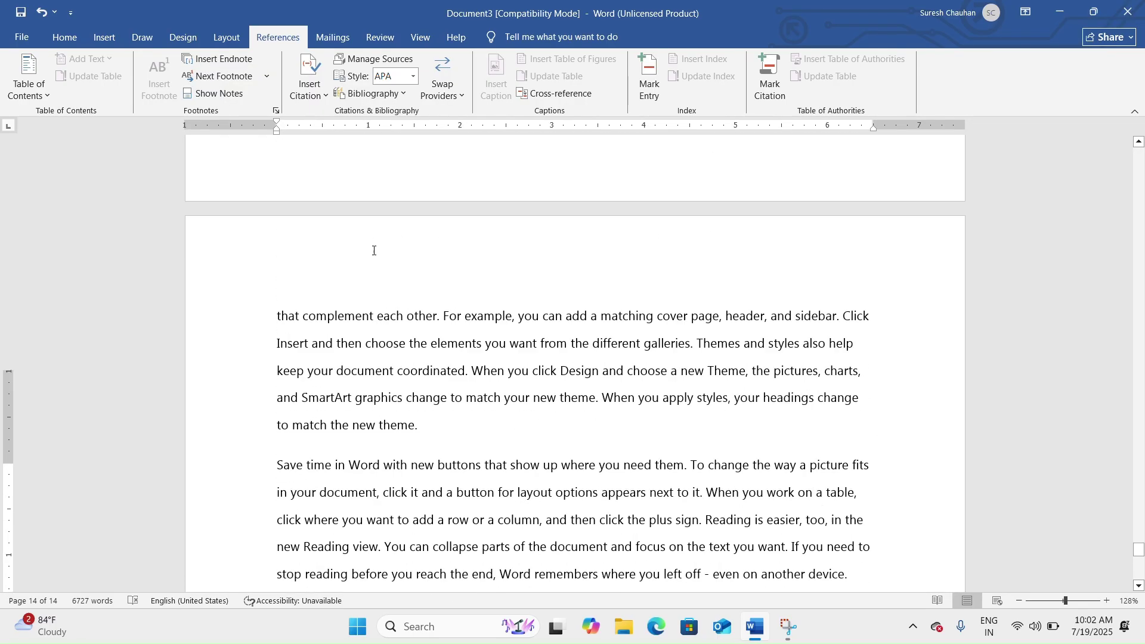
scroll(374, 250, "up", 12)
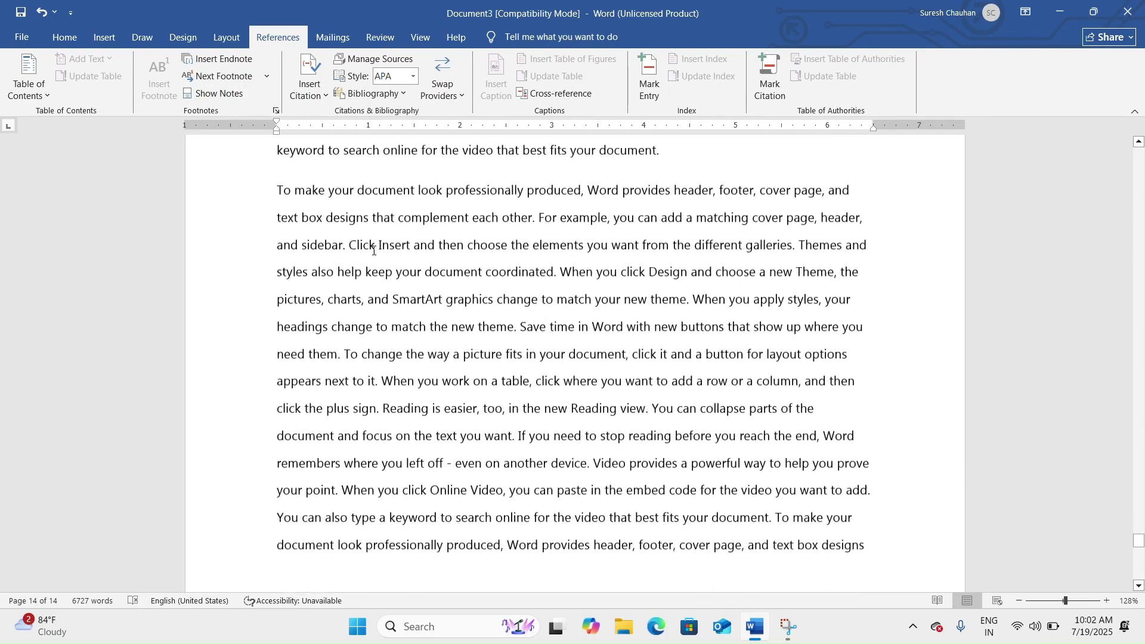
scroll(374, 250, "down", 15)
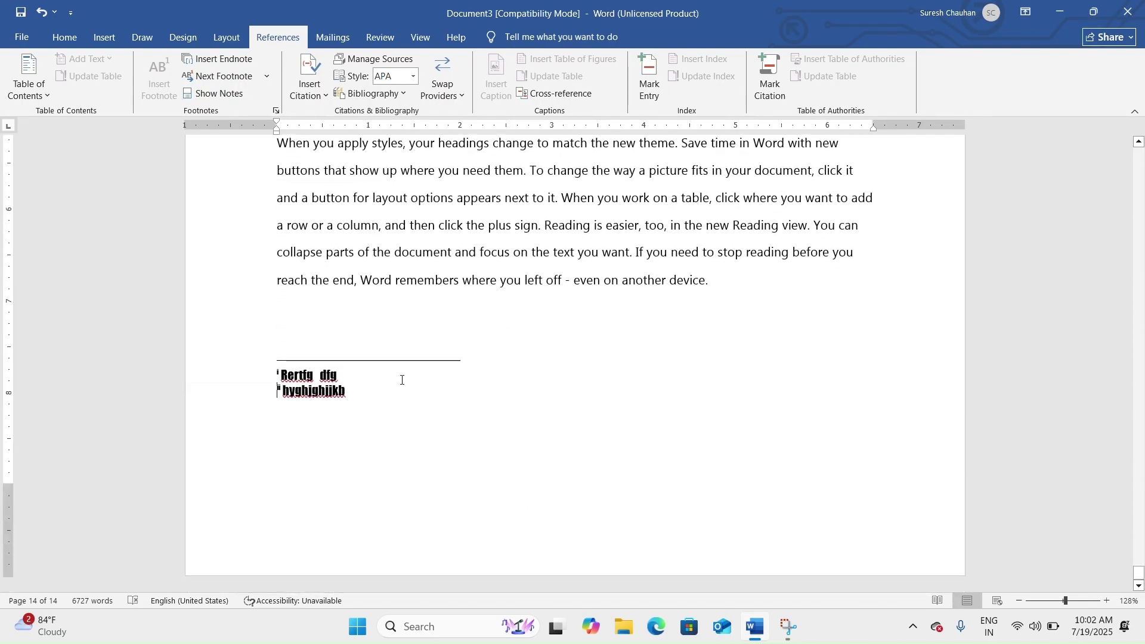
scroll(414, 358, "up", 2)
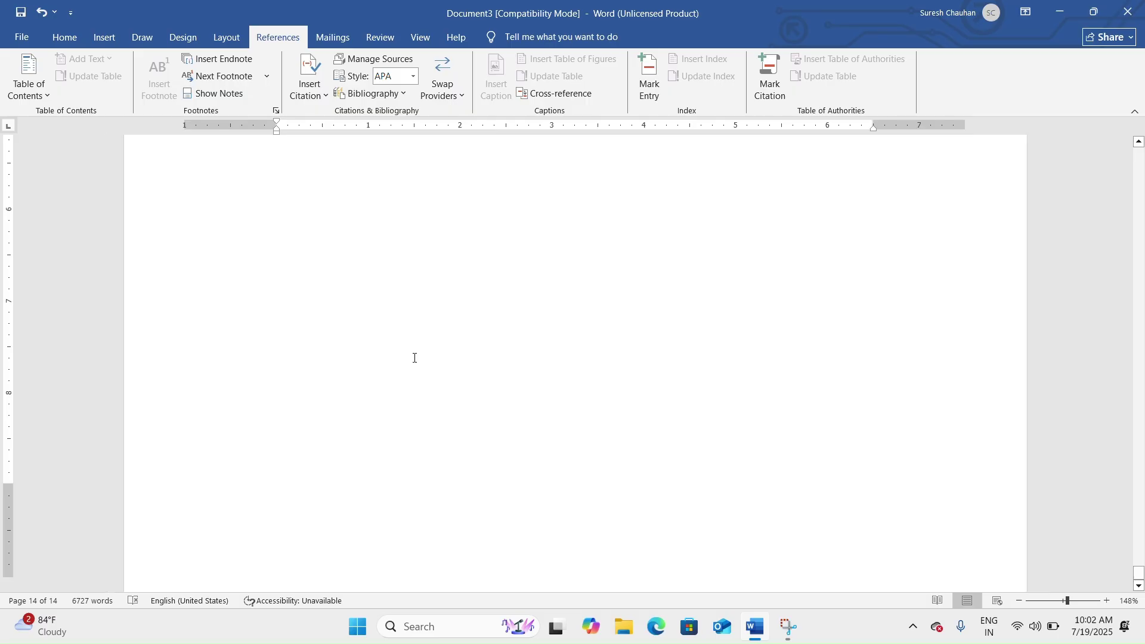
scroll(414, 358, "down", 1)
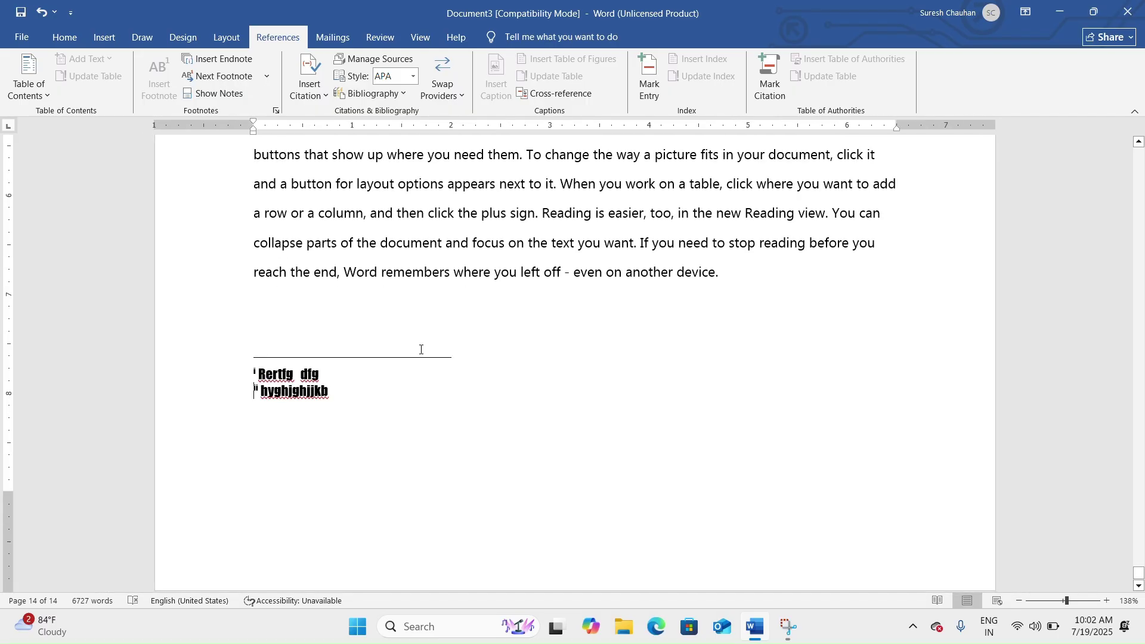
left_click(237, 419)
left_click_drag(1136, 572, 1118, 206)
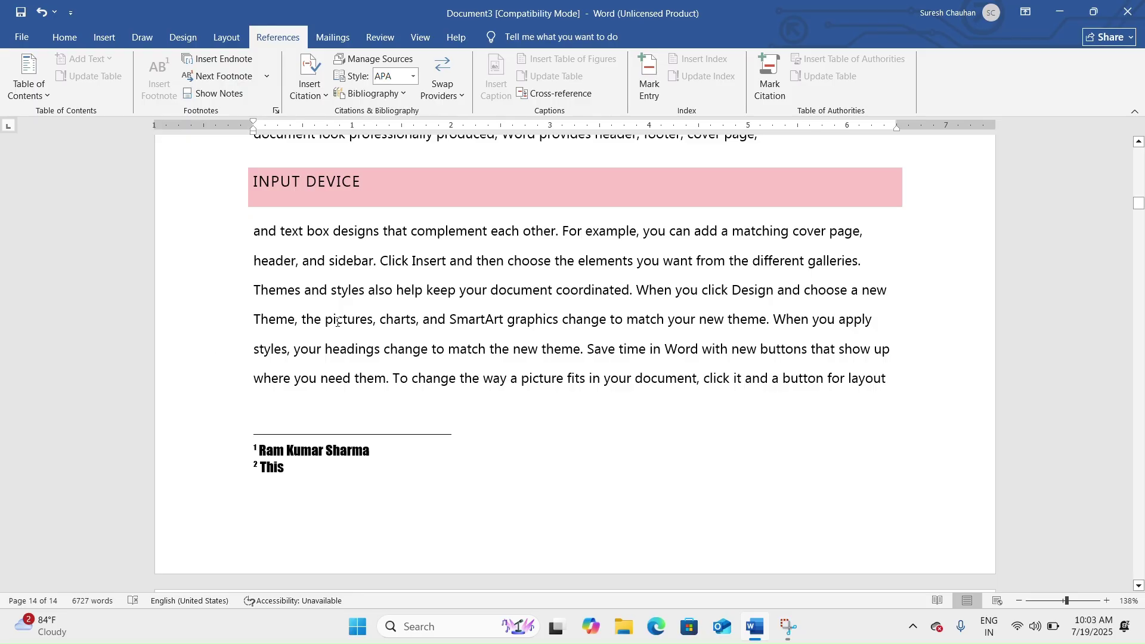
scroll(425, 294, "up", 20)
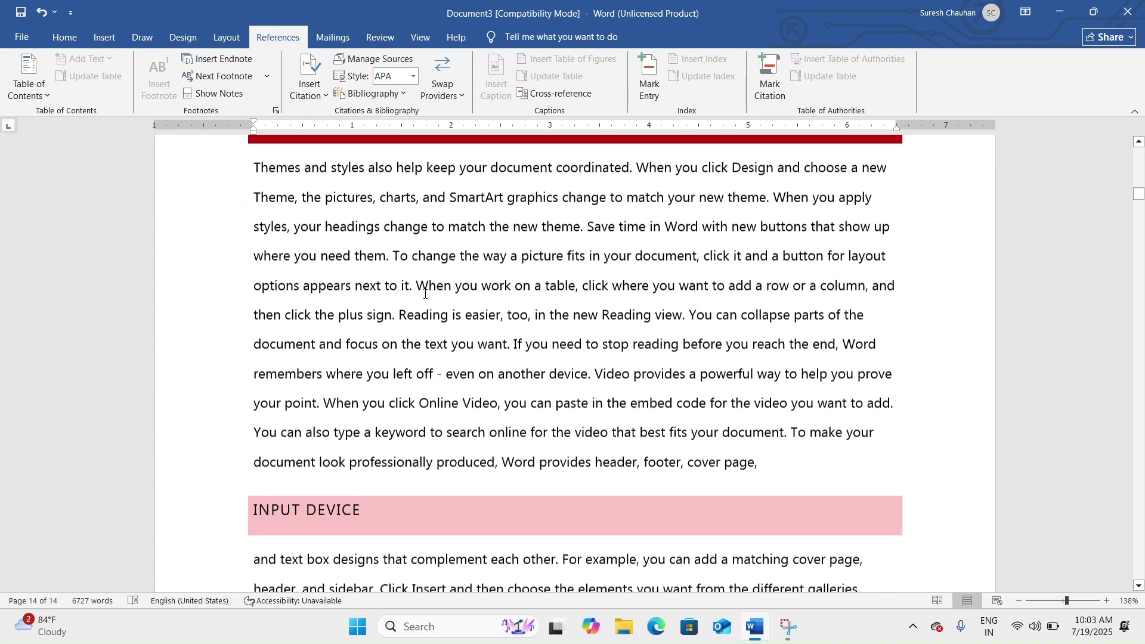
scroll(425, 294, "down", 10)
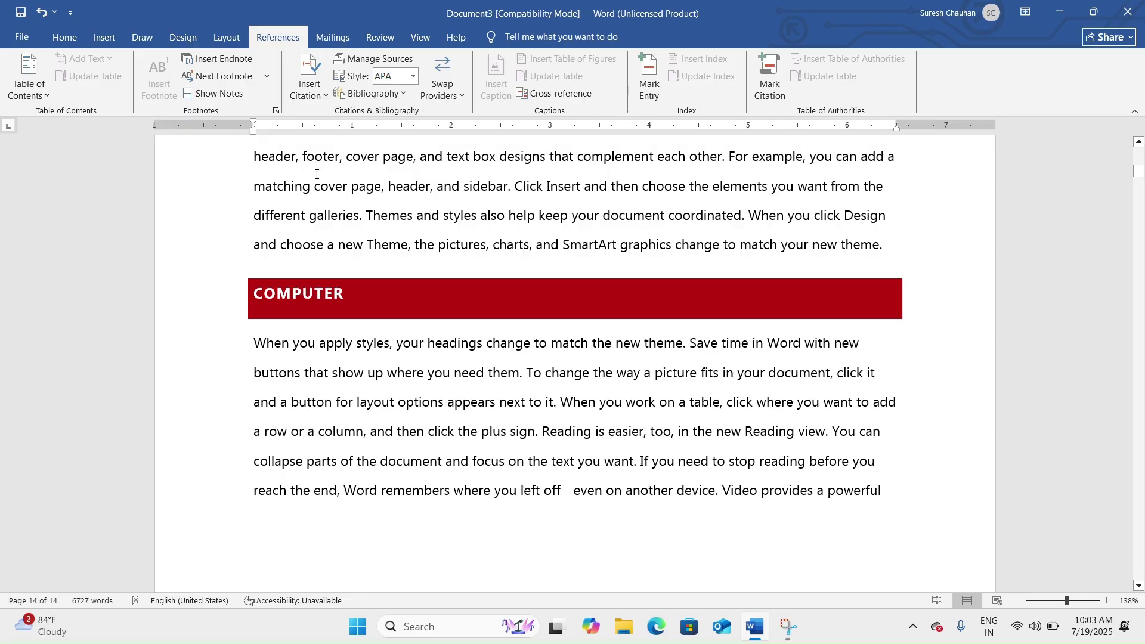
scroll(510, 271, "up", 3)
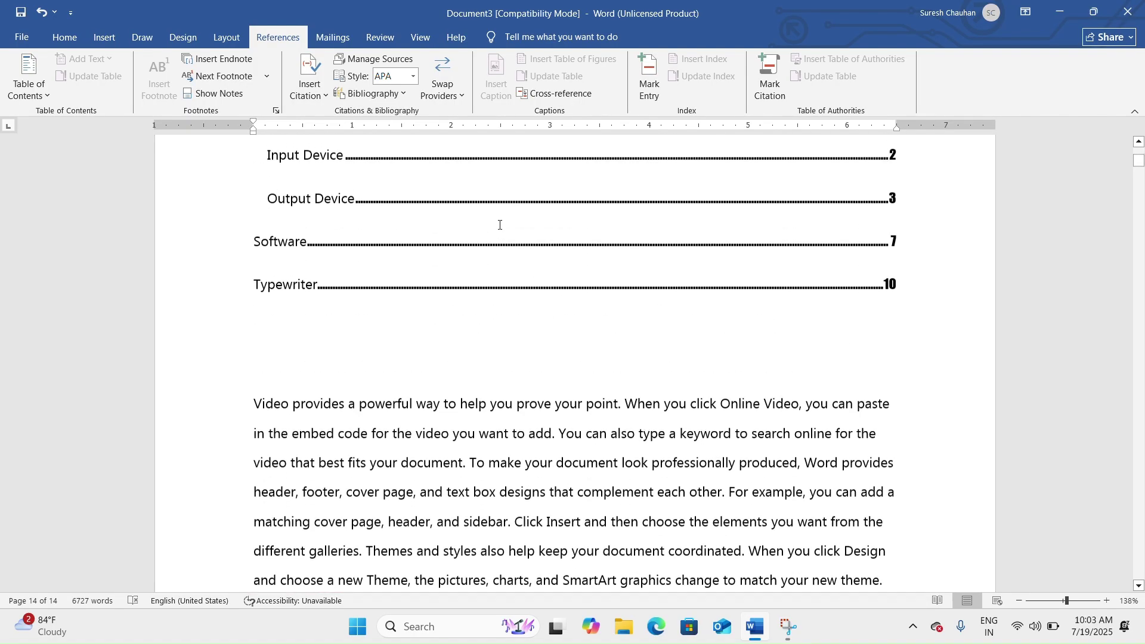
scroll(543, 207, "down", 10)
scroll(542, 208, "down", 6)
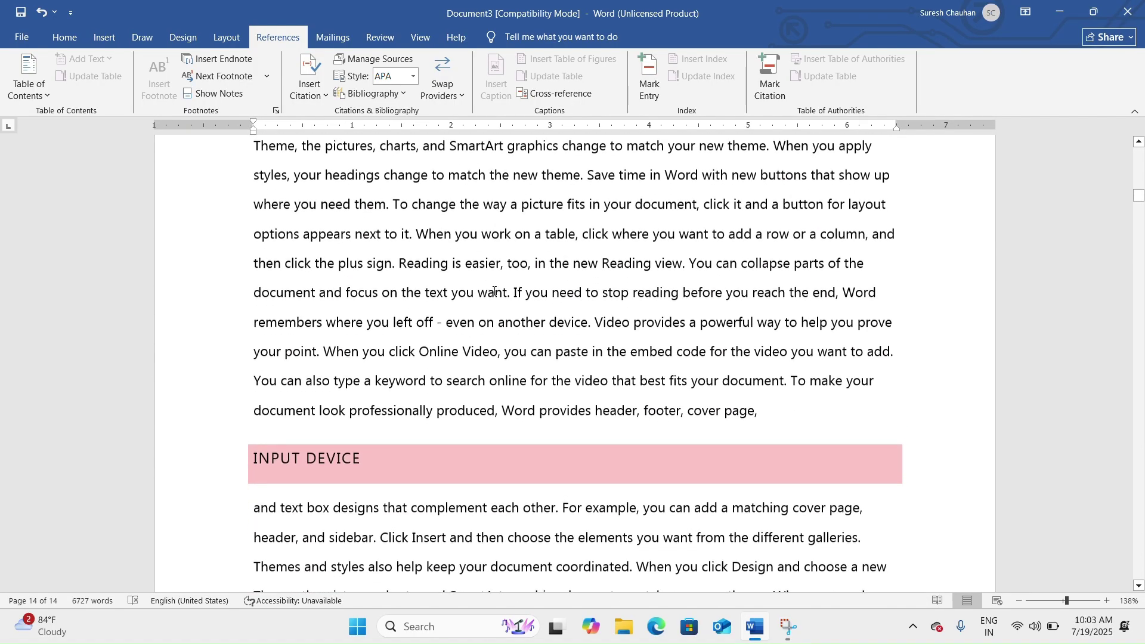
scroll(705, 311, "down", 12)
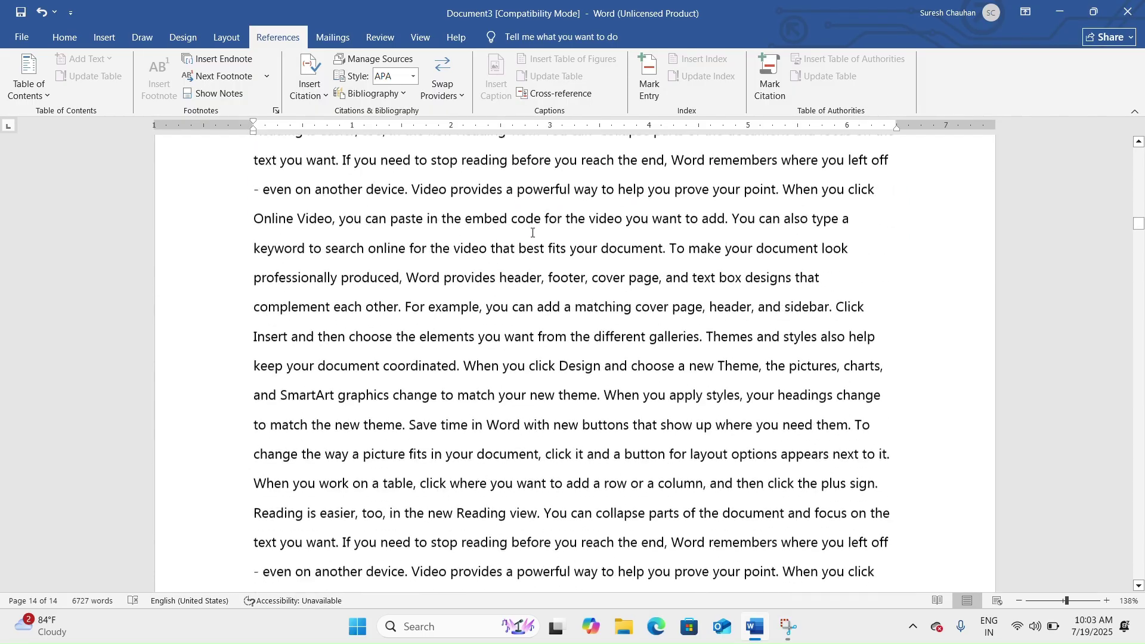
scroll(503, 268, "up", 4)
Add a blank line after 'then click the plus sign.' and start a new citation source.
left_click(514, 278)
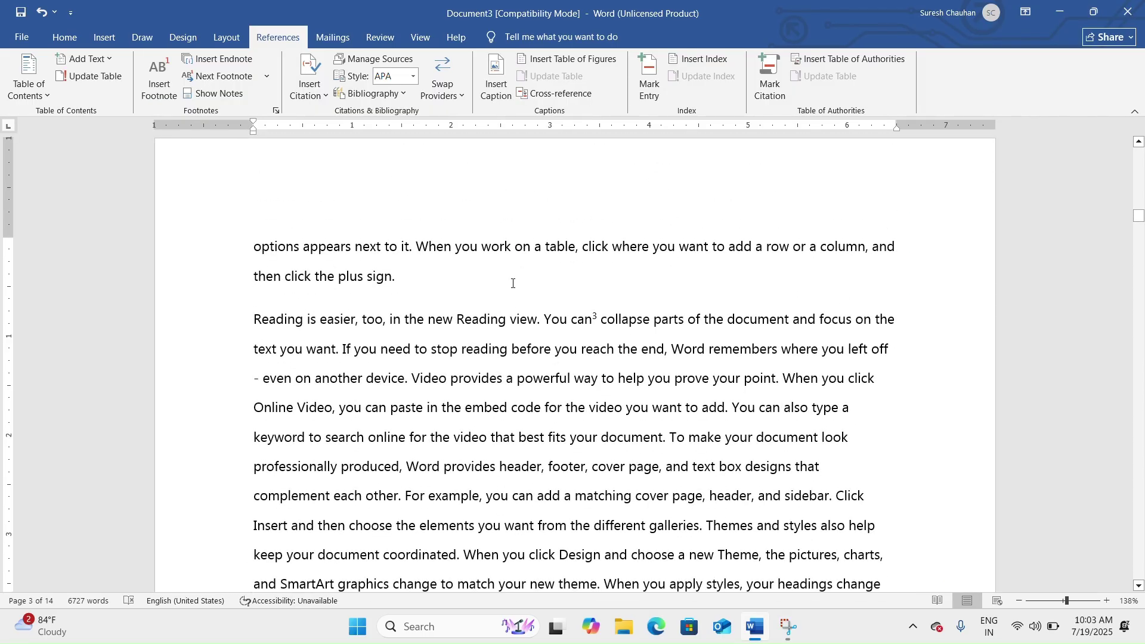
key("Return")
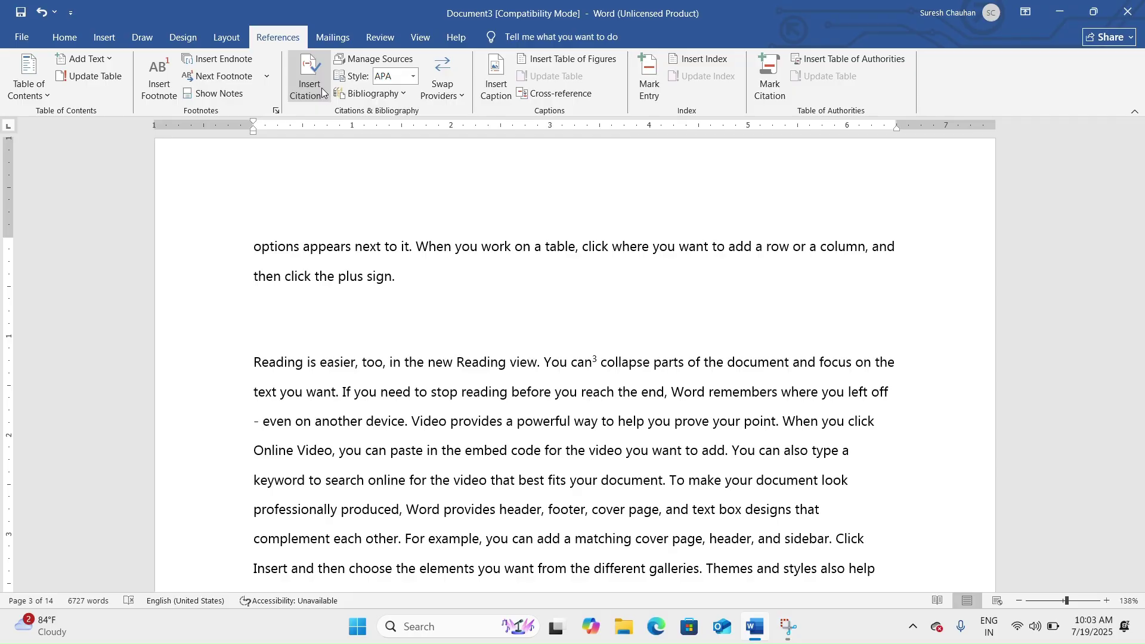
left_click(309, 86)
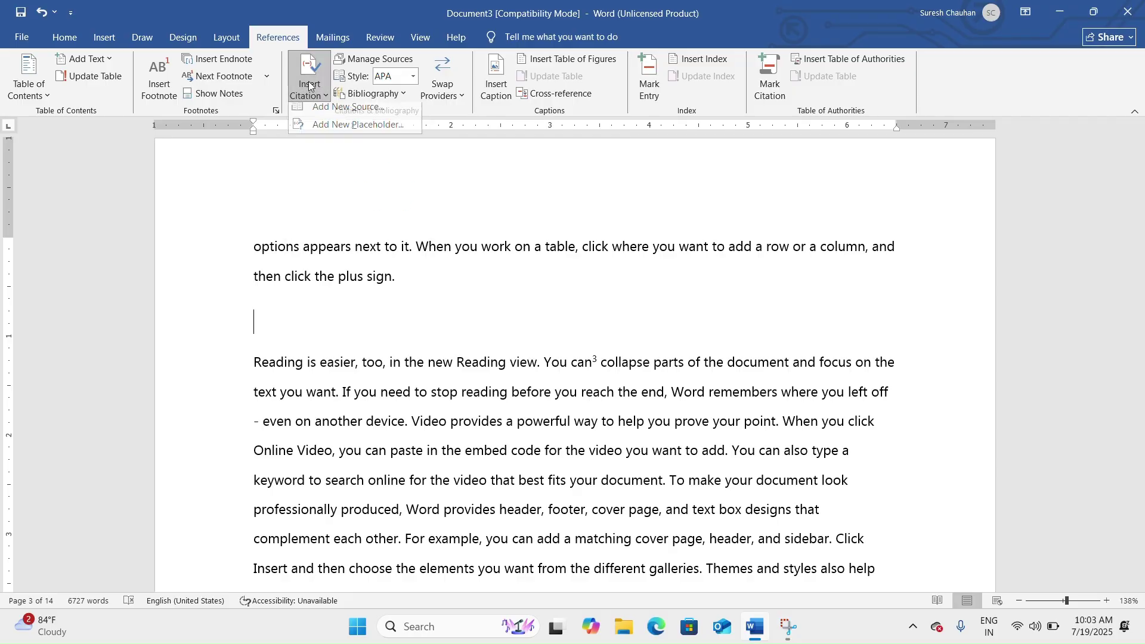
left_click(329, 115)
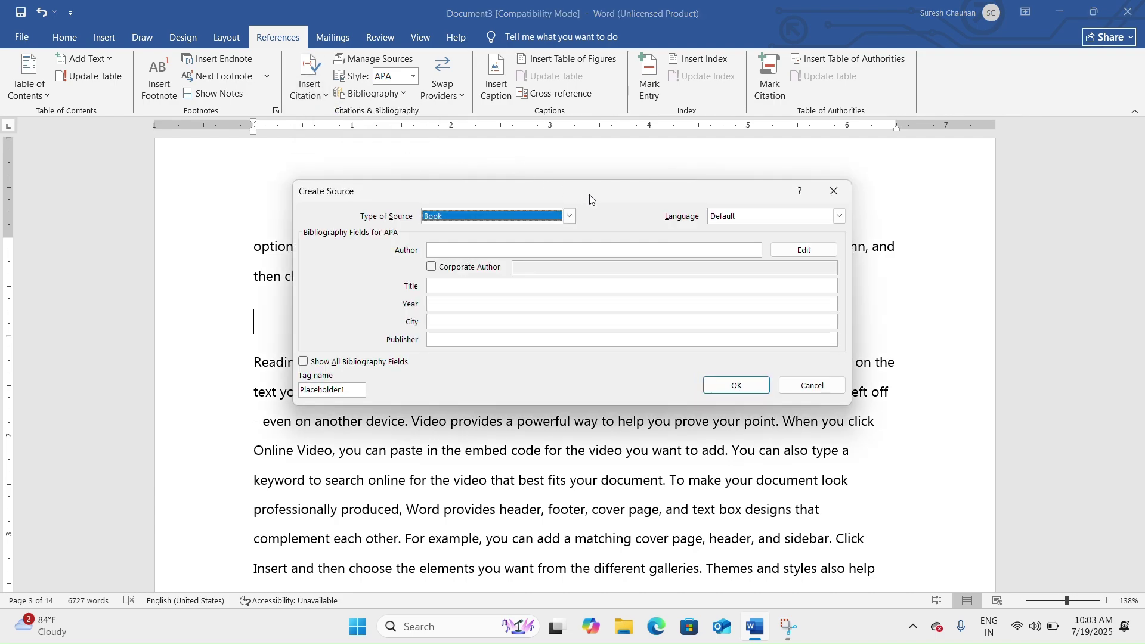
Try Film as the source type, then set the Type of Source back to Book.
left_click_drag(590, 198, 554, 176)
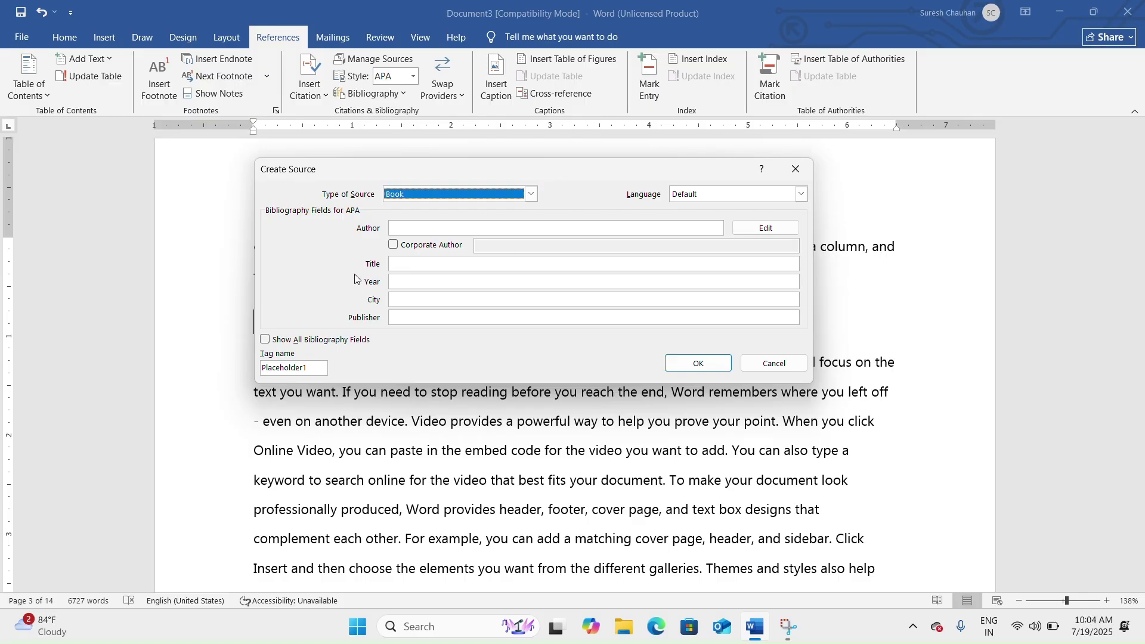
left_click(531, 195)
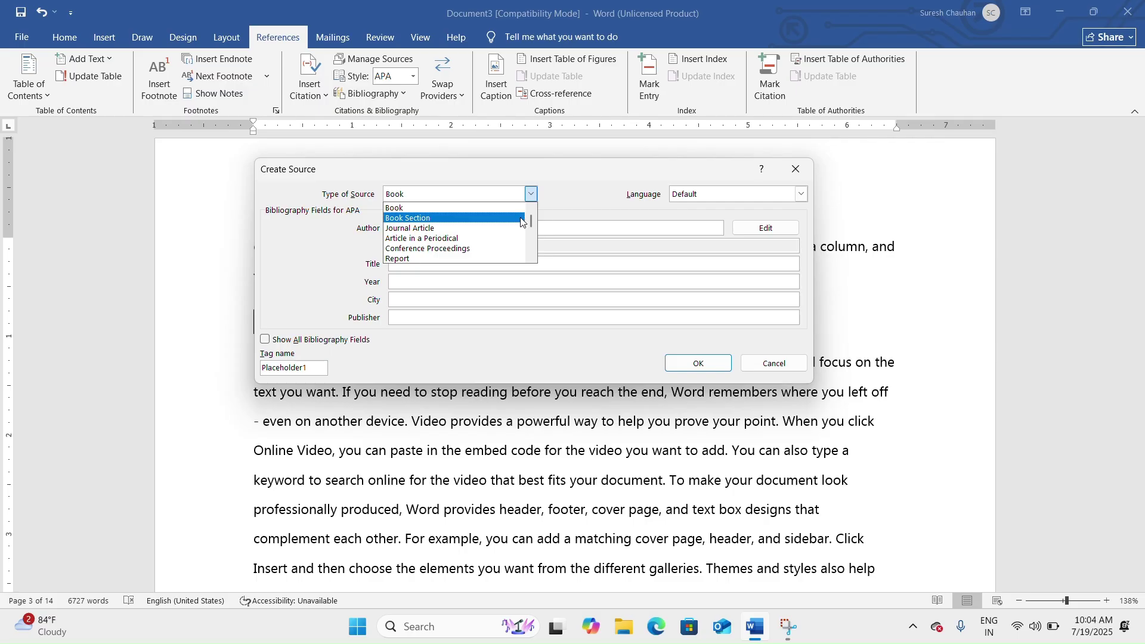
left_click(531, 258)
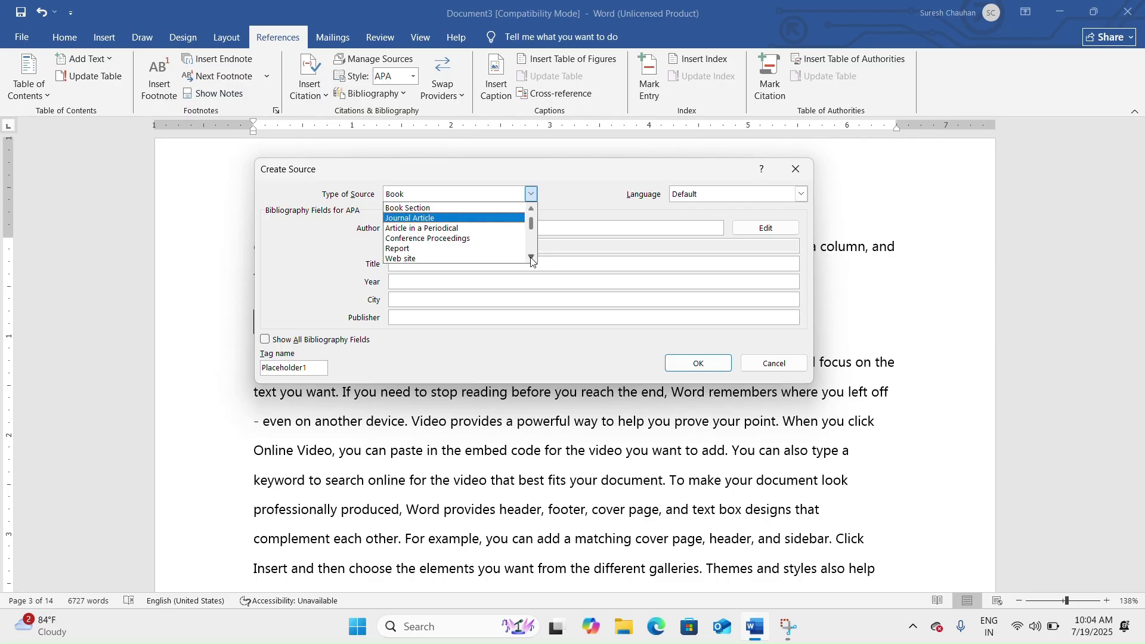
left_click(532, 258)
left_click(532, 258)
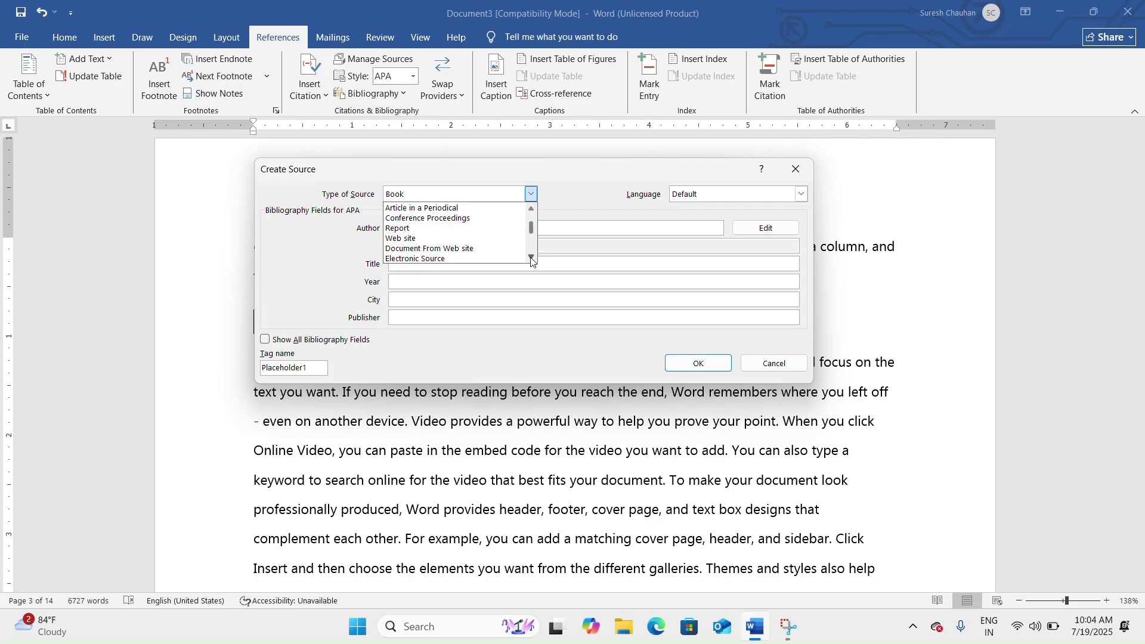
left_click(532, 258)
left_click(532, 258)
left_click(531, 258)
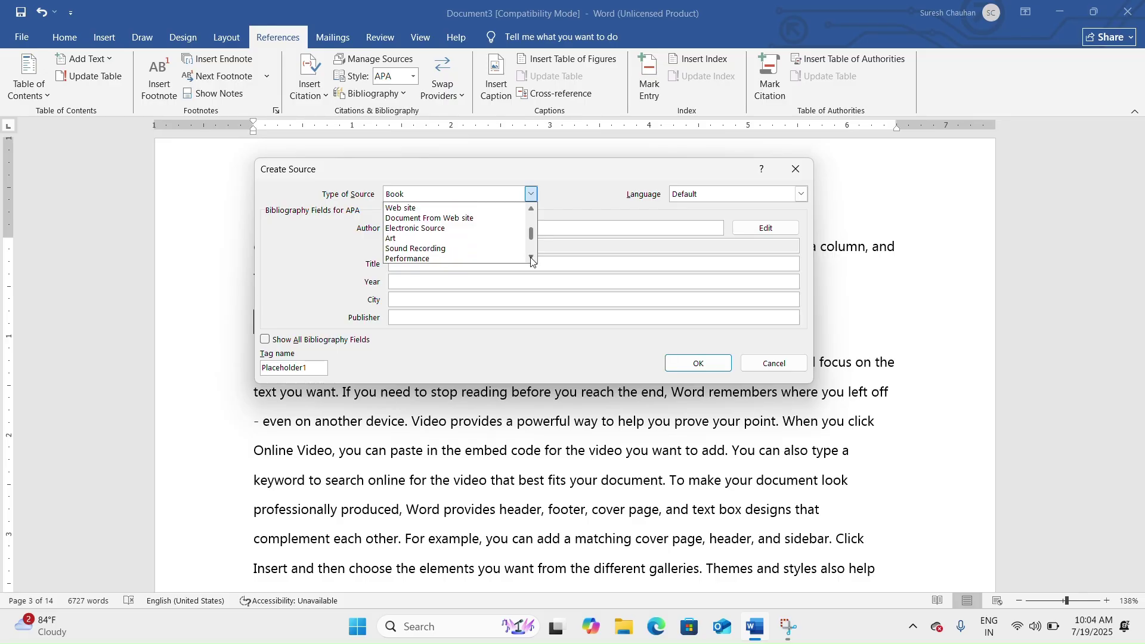
left_click(531, 258)
left_click(532, 258)
left_click(531, 258)
left_click(532, 258)
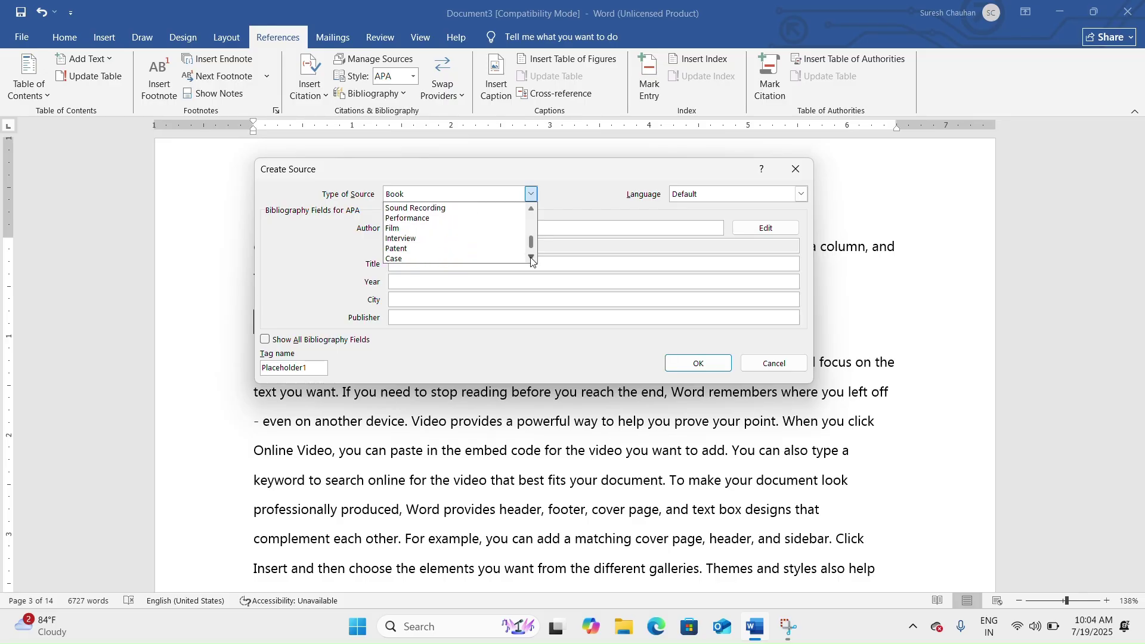
left_click(422, 228)
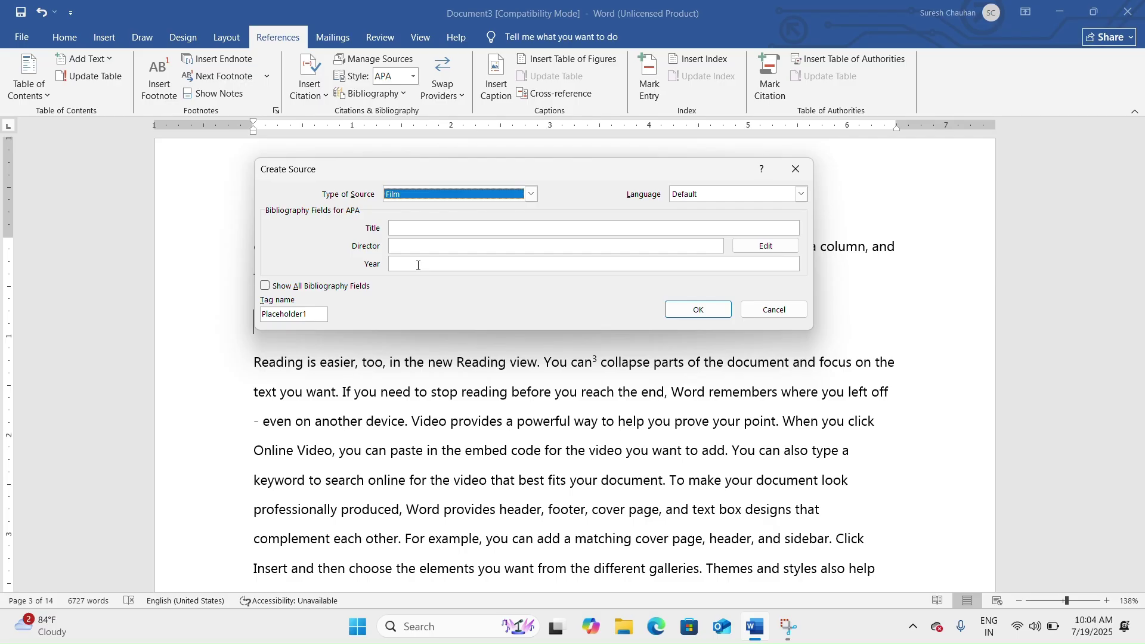
left_click(531, 194)
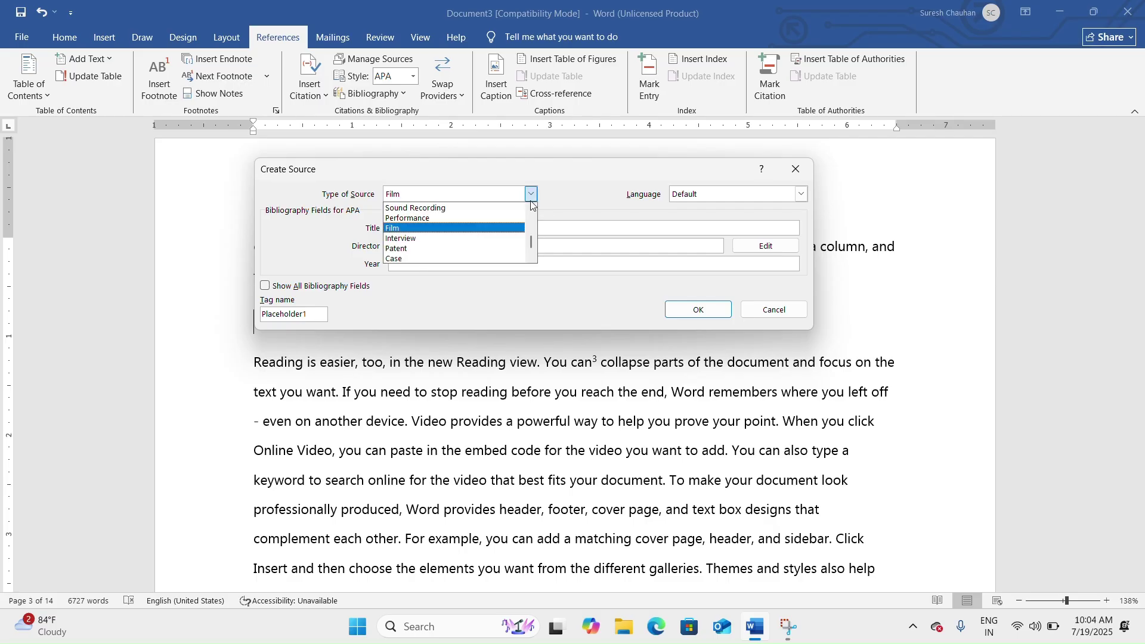
scroll(531, 238, "up", 4)
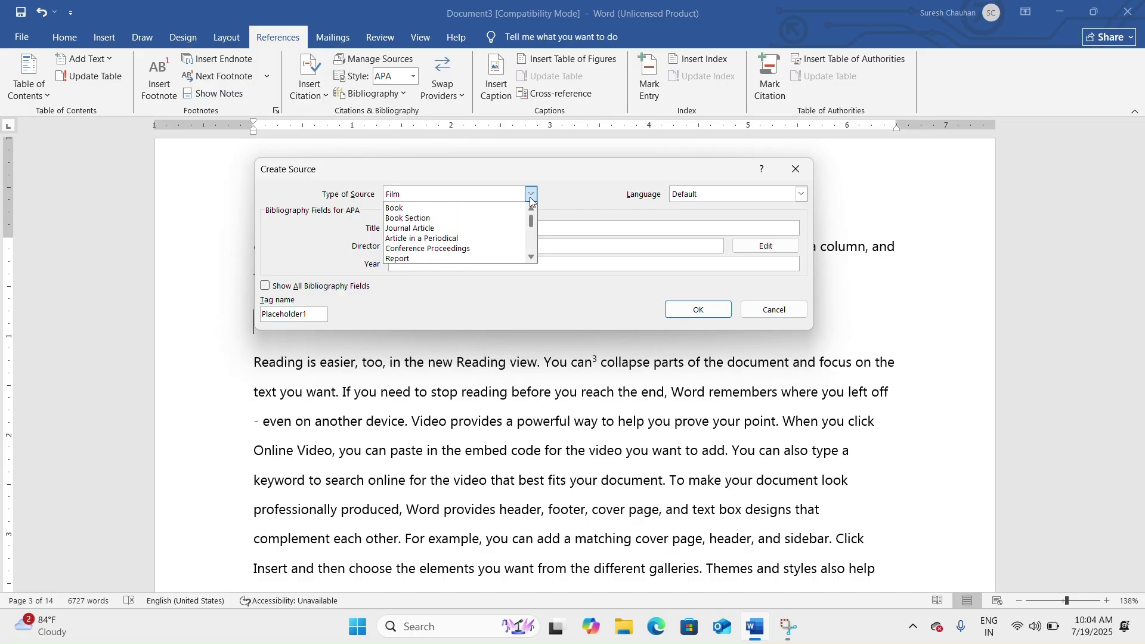
left_click(450, 209)
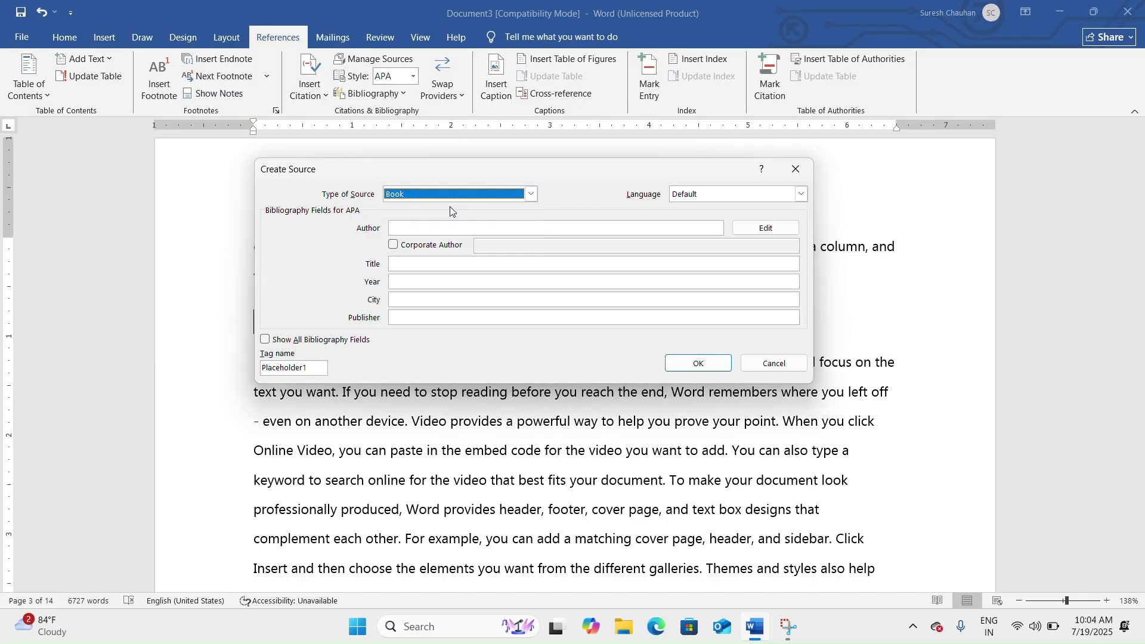
Enter the author's name in the Create Source form, replacing text mistakenly typed there.
left_click(443, 227)
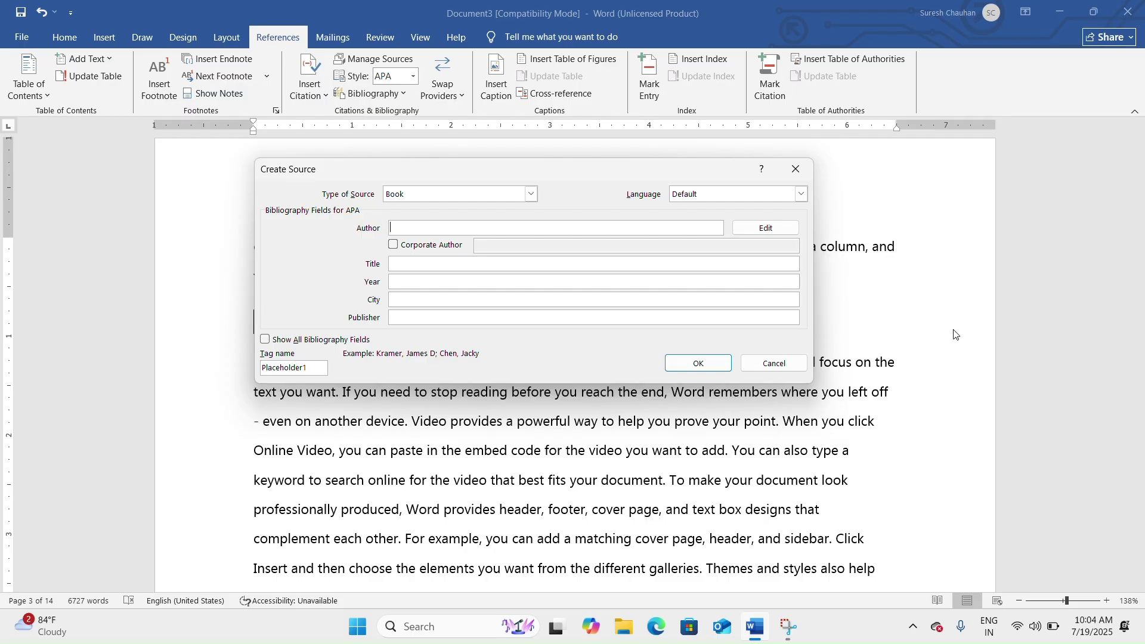
type("Let Us C")
key("ctrl+a")
type("yashavant")
Fill title 'Let Us C', year 2000, city Delhi, publisher BPB, show all fields, and save.
left_click(422, 261)
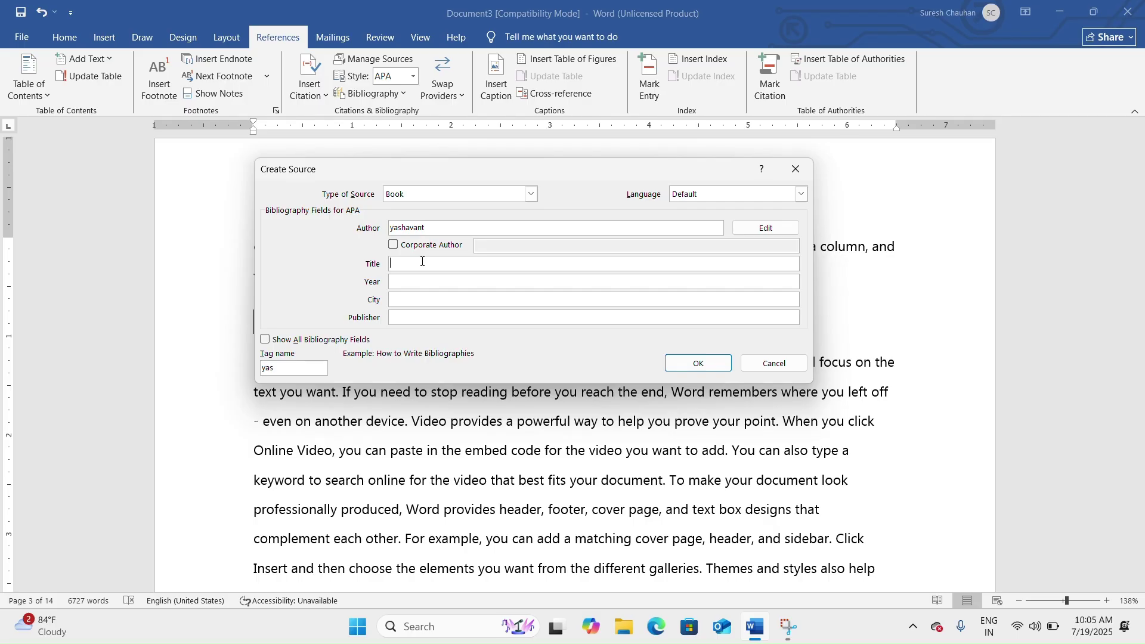
type("Let Us C")
left_click(411, 283)
type("2000")
left_click(405, 301)
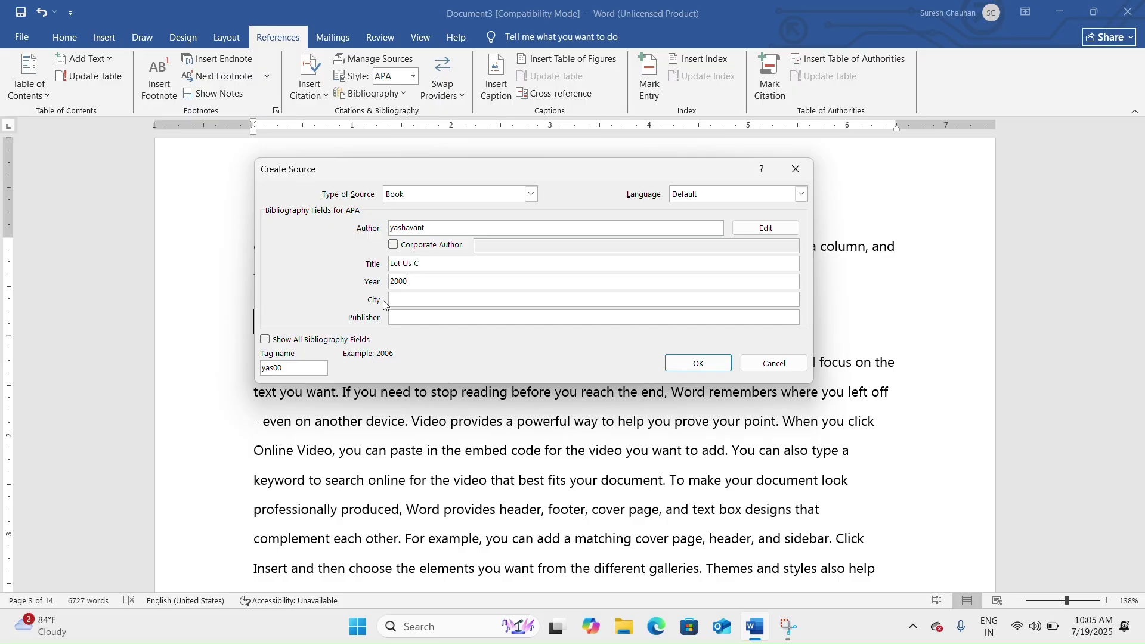
type("Delhi")
left_click(422, 318)
type("BPB")
left_click(265, 340)
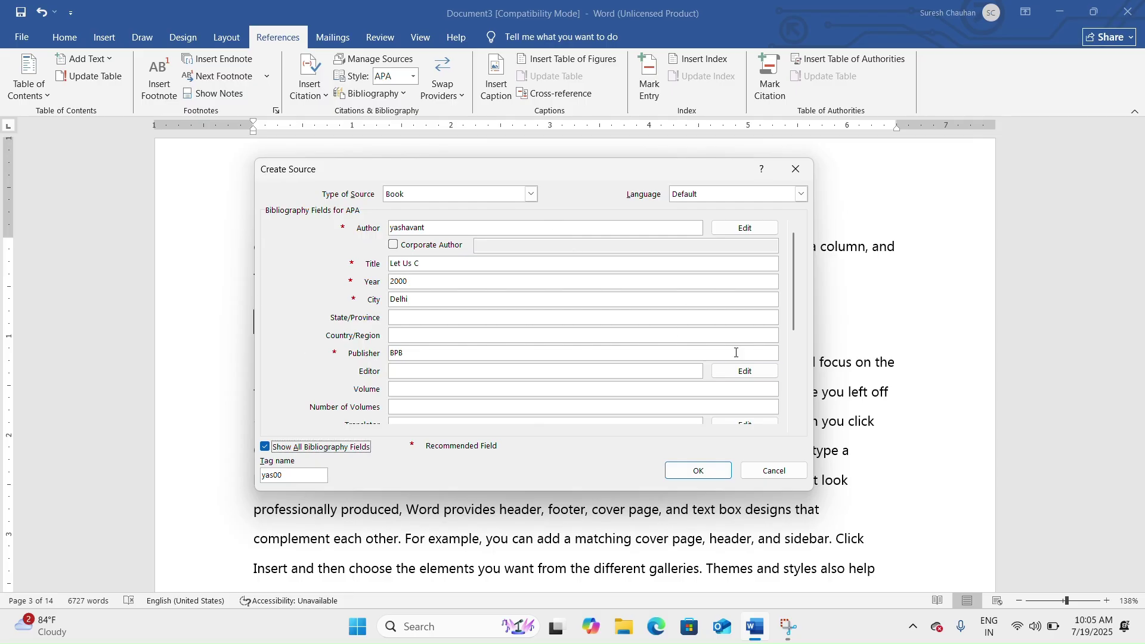
left_click(706, 470)
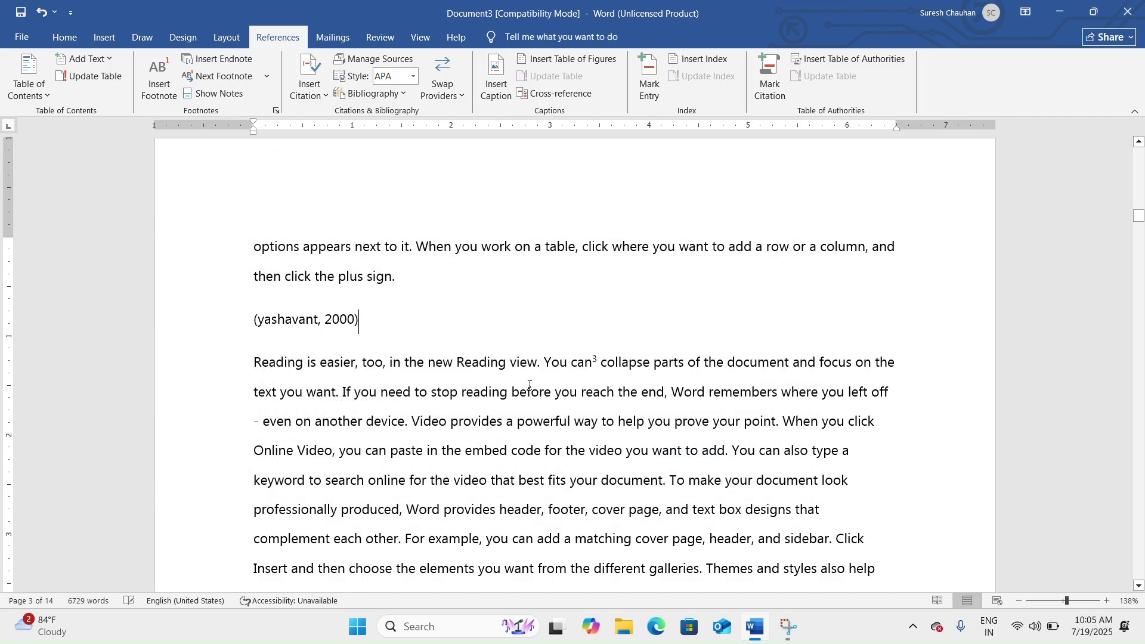
Remove the just-inserted citation from under the BIBLIOGRAPHY heading.
left_click(299, 322)
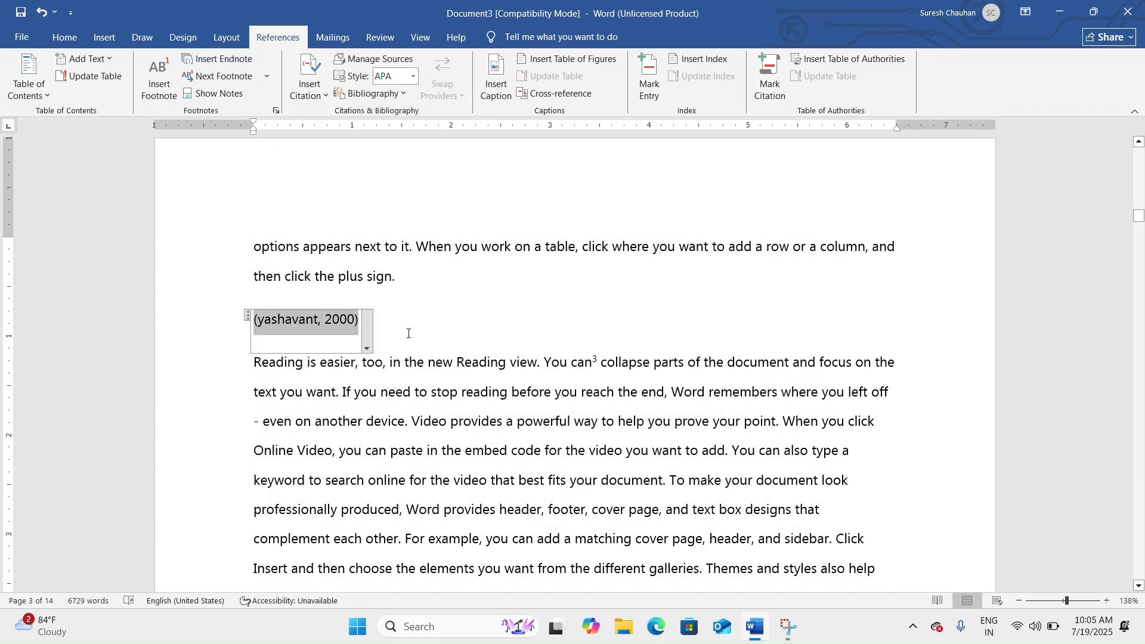
key("BackSpace")
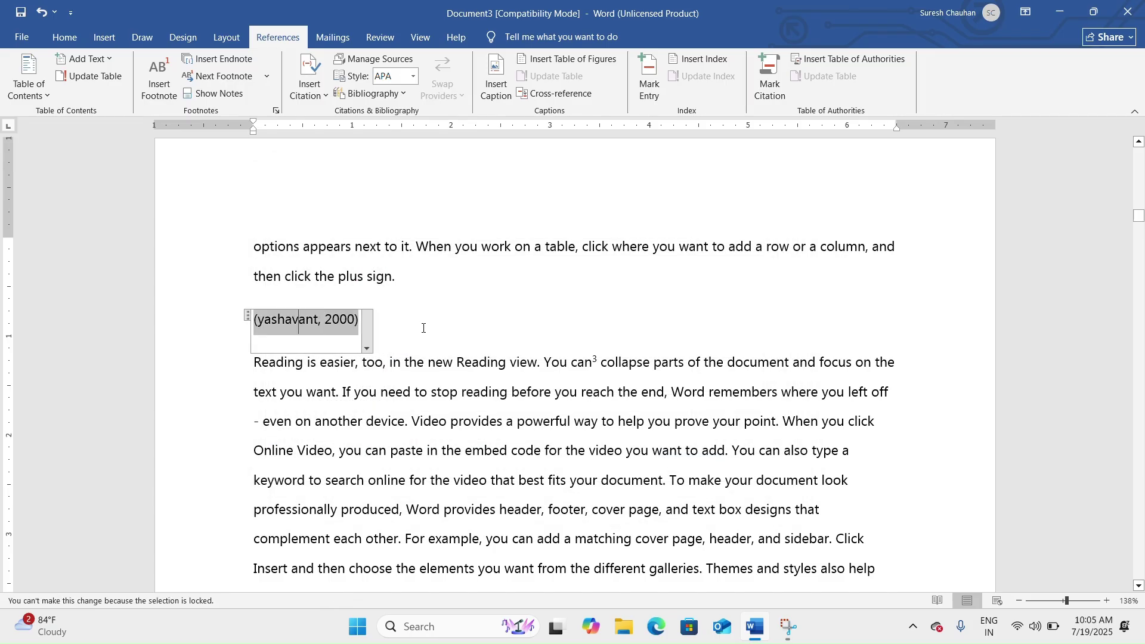
left_click(392, 326)
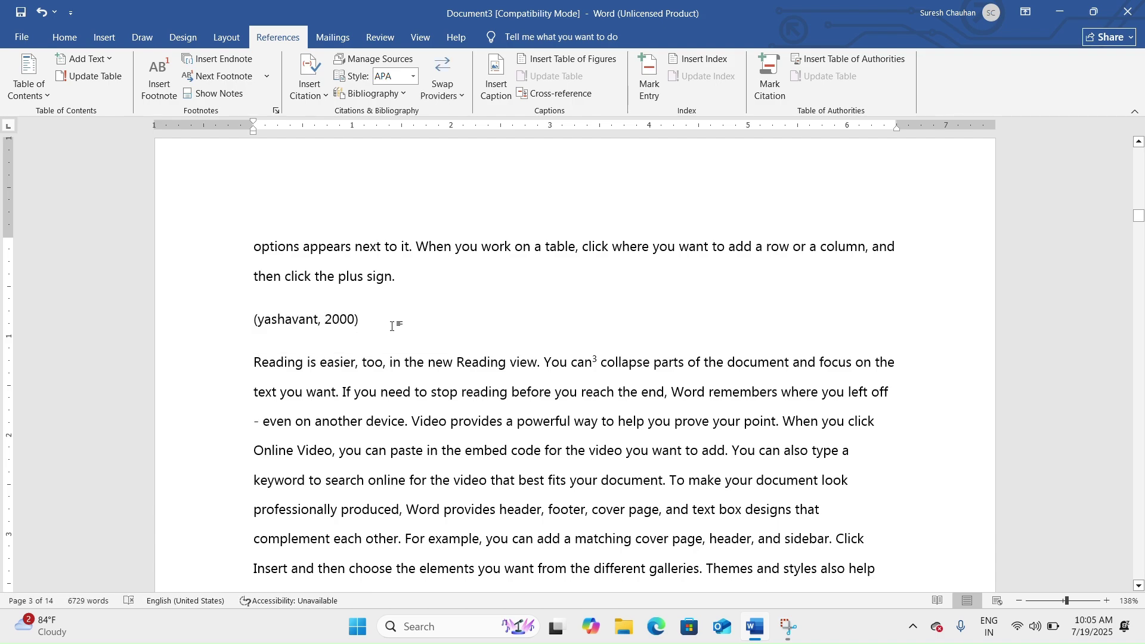
key("BackSpace")
key("BackSpace")
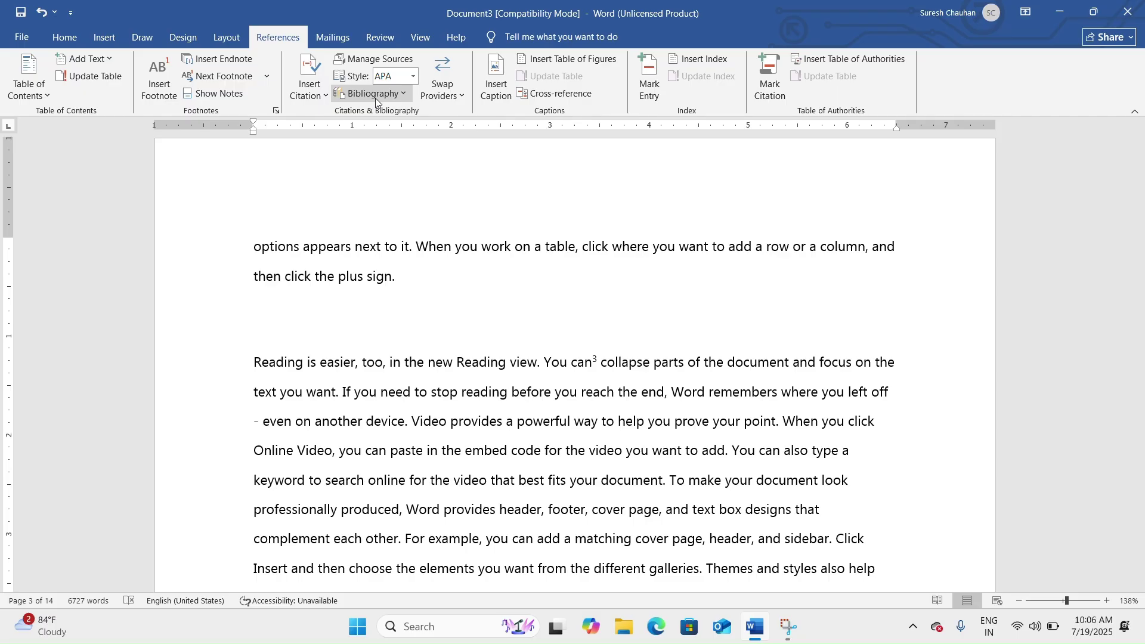
Insert the built-in Bibliography listing the Let Us C book entry, then select its field.
left_click(401, 93)
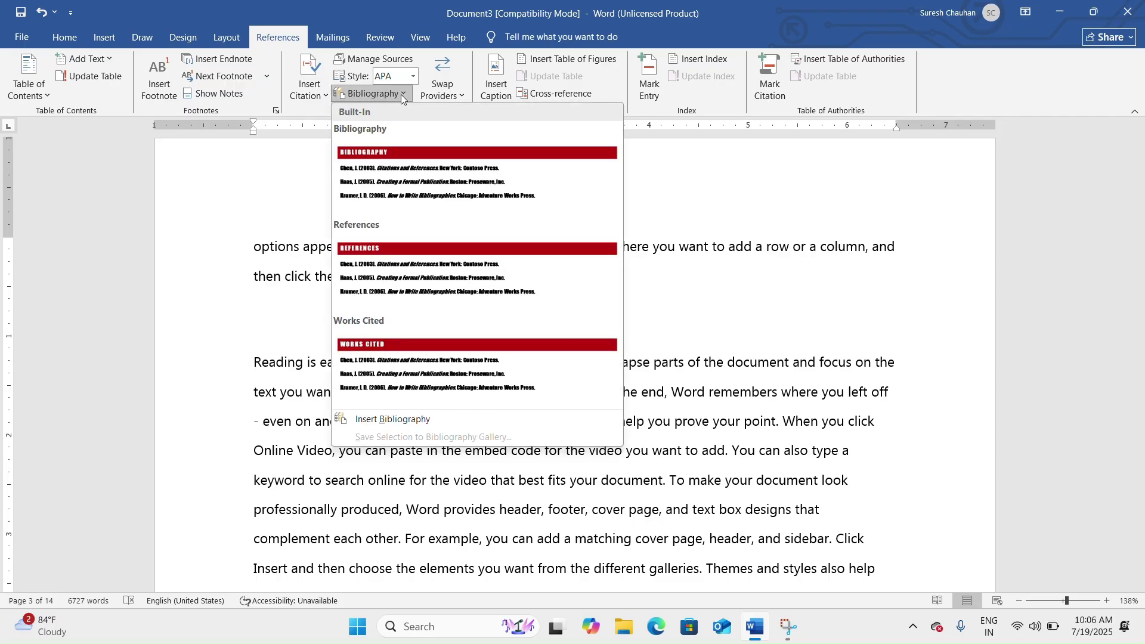
left_click(441, 190)
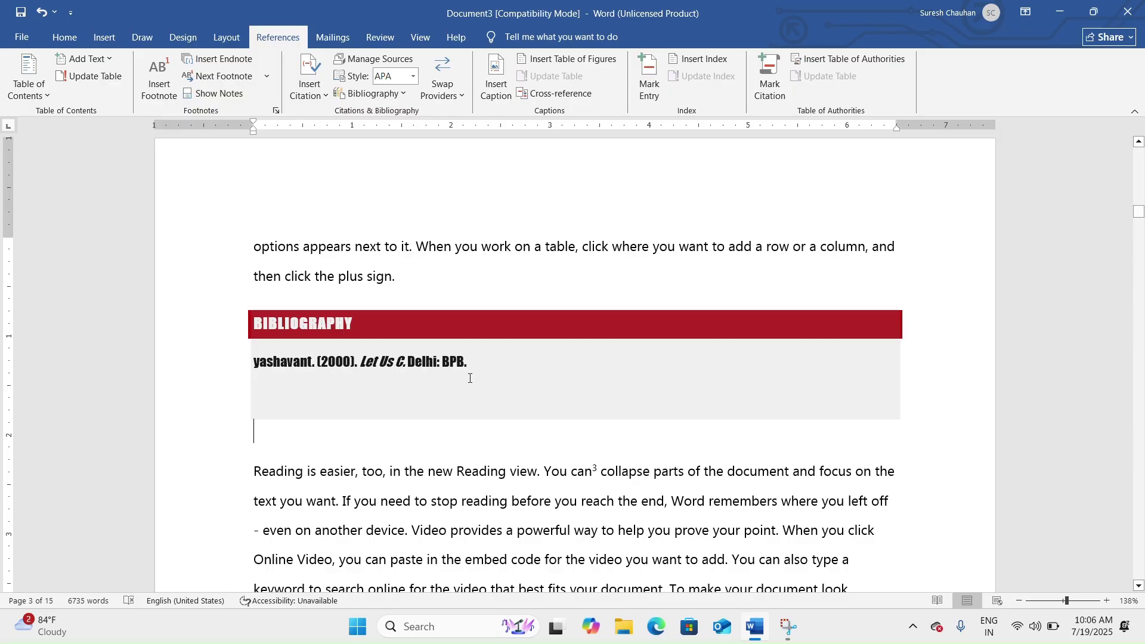
left_click(469, 370)
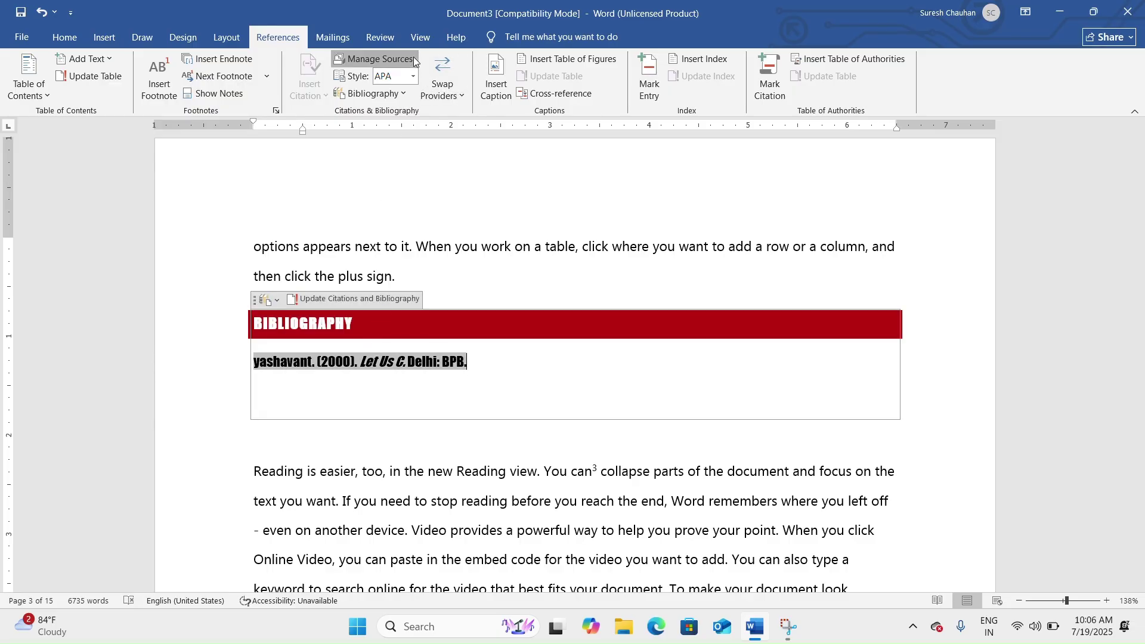
left_click(373, 58)
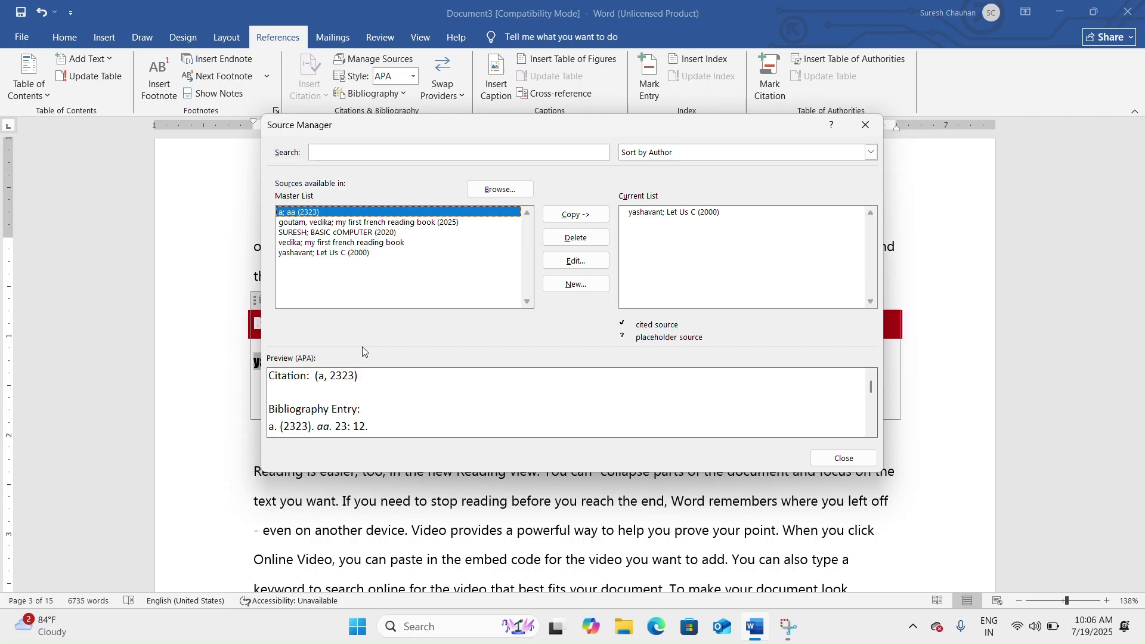
left_click(331, 222)
left_click(334, 232)
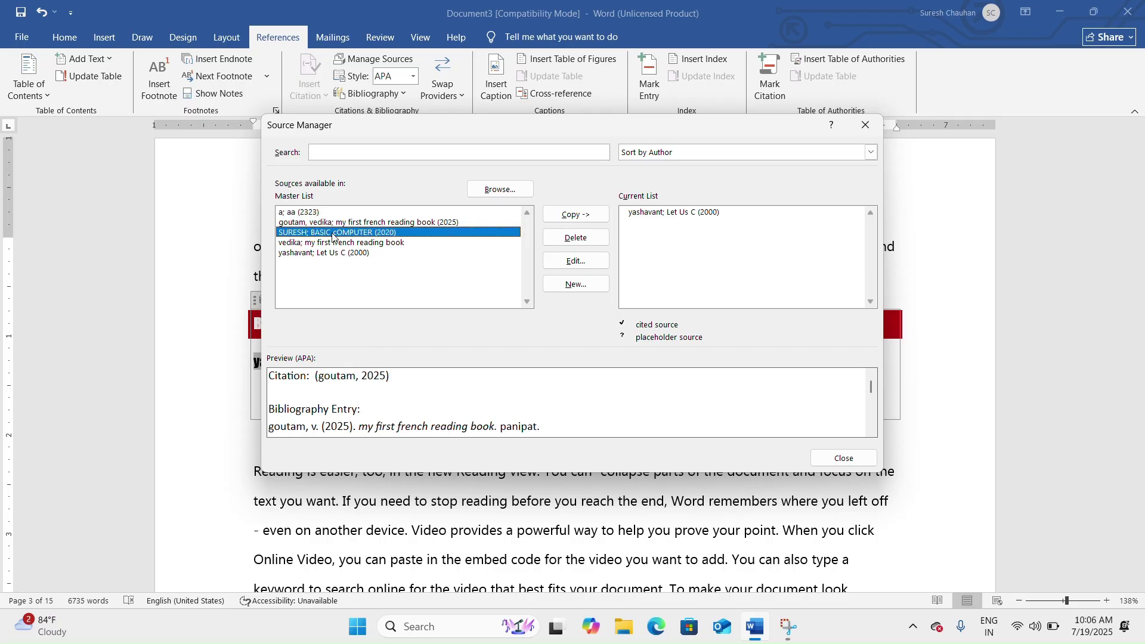
left_click(332, 243)
left_click(332, 252)
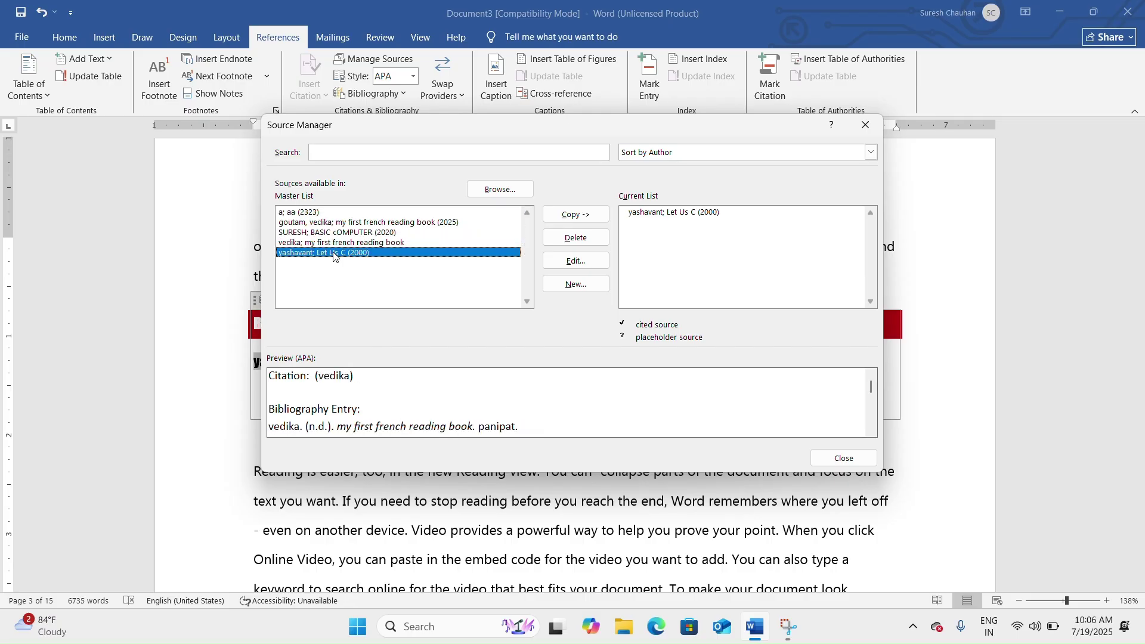
left_click(330, 243)
left_click(333, 222)
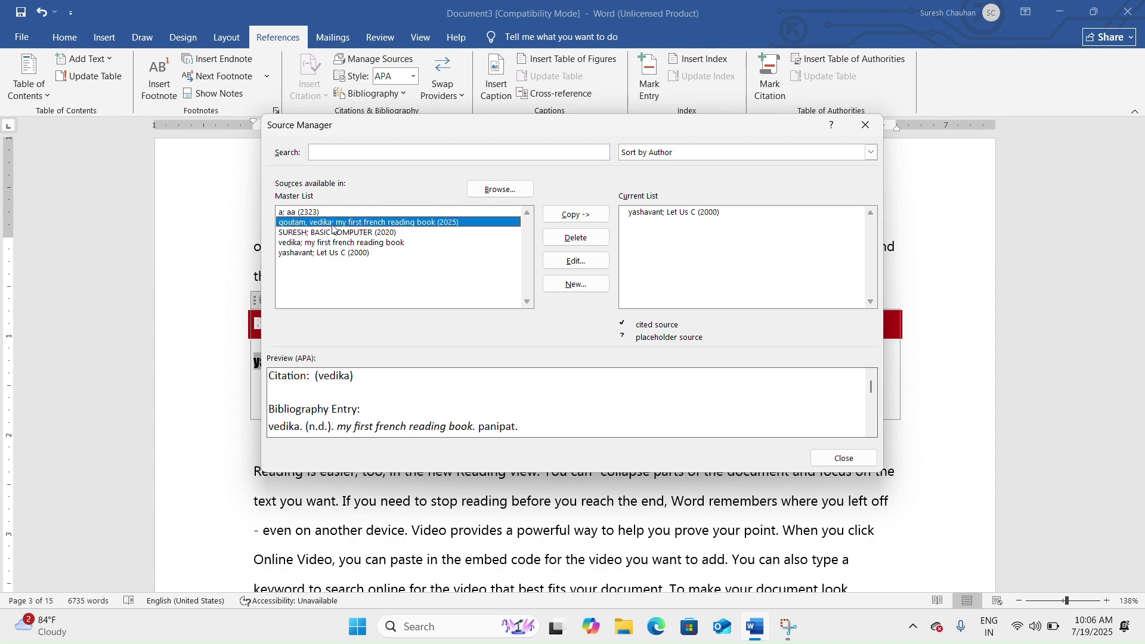
left_click(336, 234)
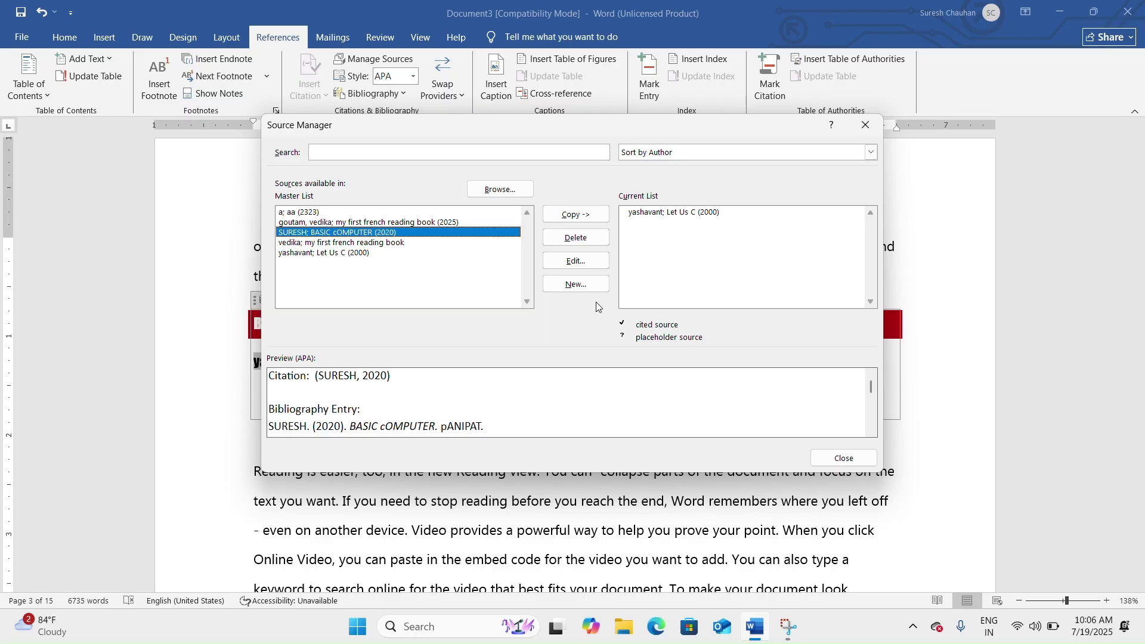
left_click(860, 461)
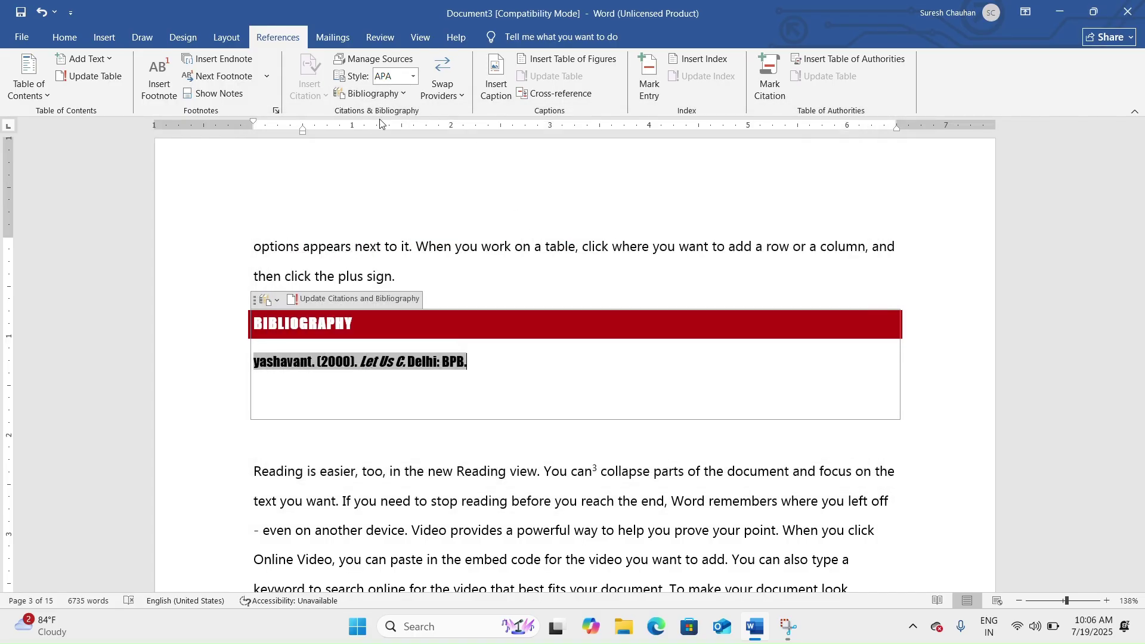
Check the Swap Providers citation options without changing them, then return to the body text.
left_click(458, 99)
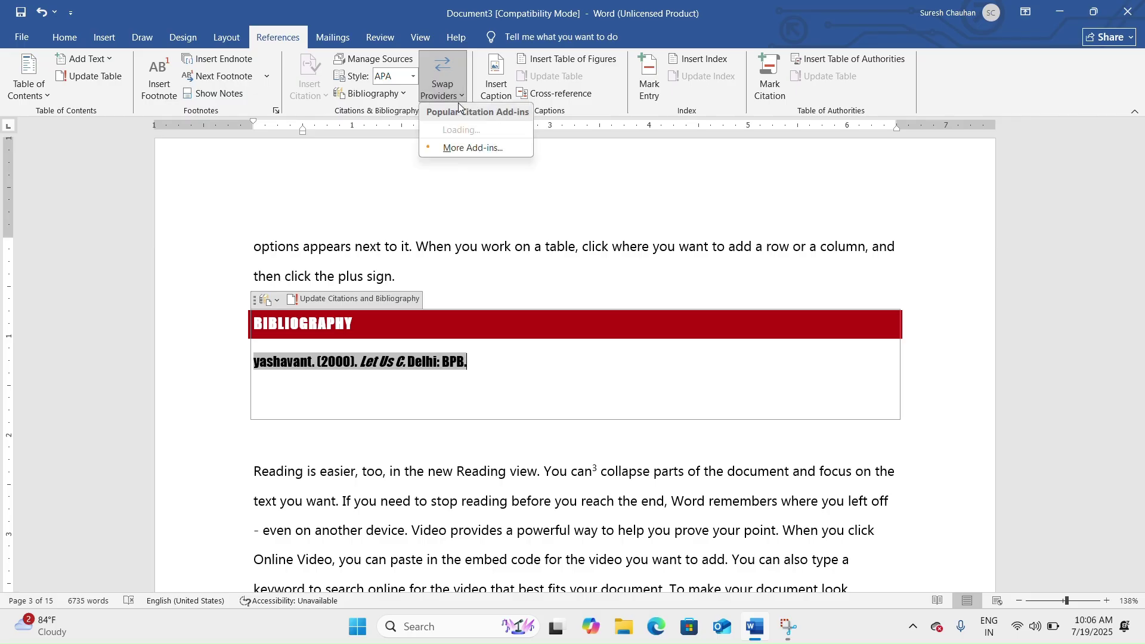
left_click(714, 209)
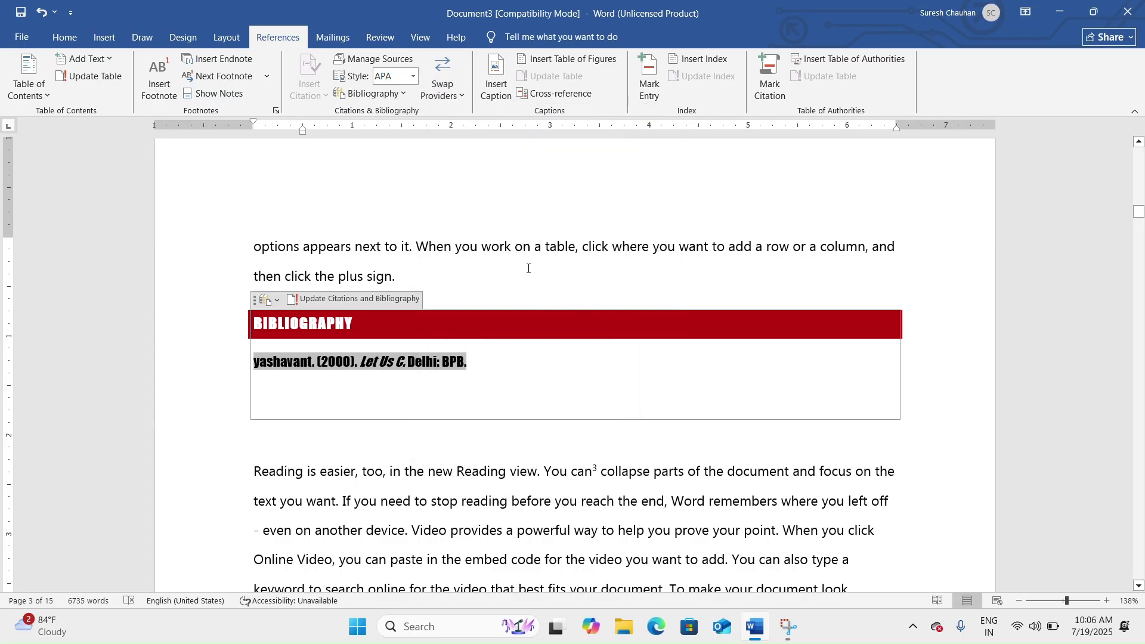
left_click(516, 246)
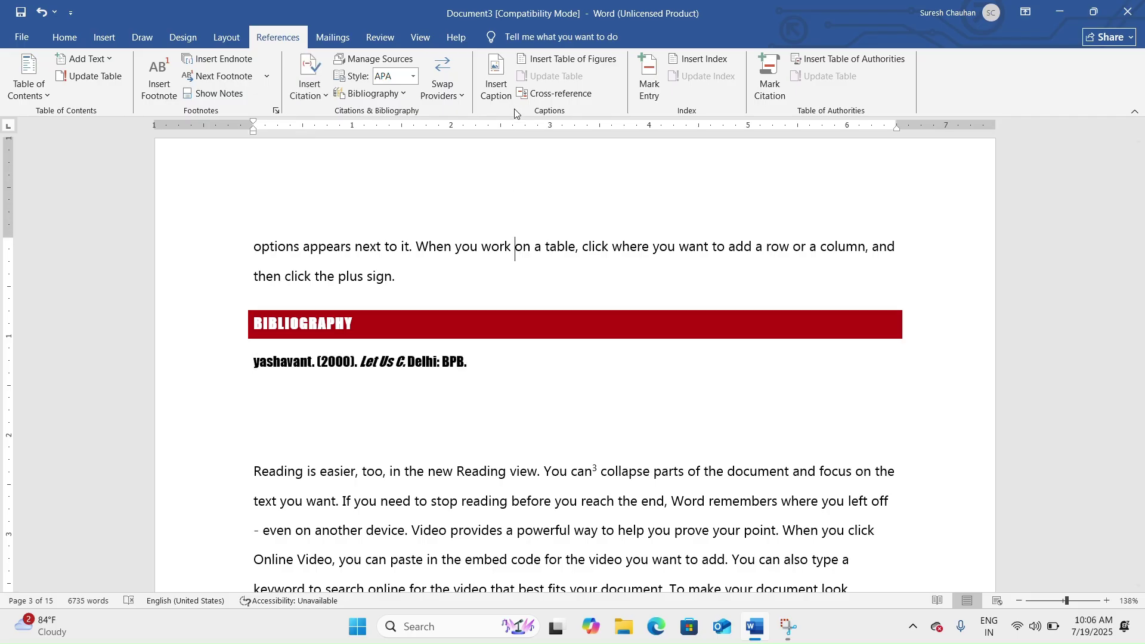
Insert a blank line after 'to match the new theme.' above 'Save time in Word' on page 4.
scroll(510, 113, "down", 4)
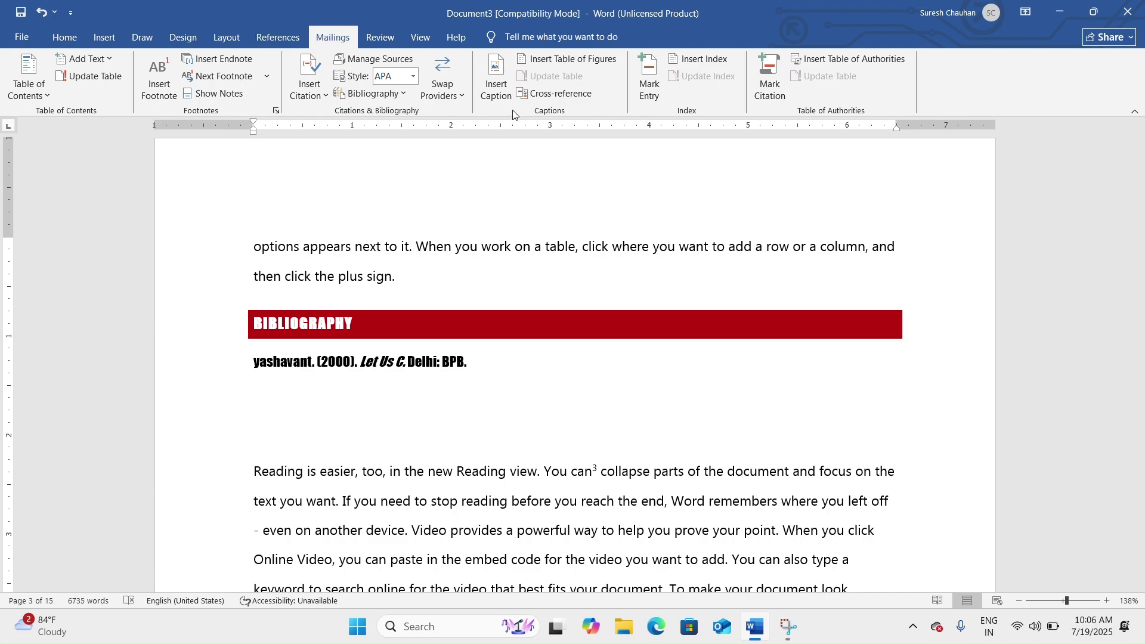
scroll(358, 55, "up", 4)
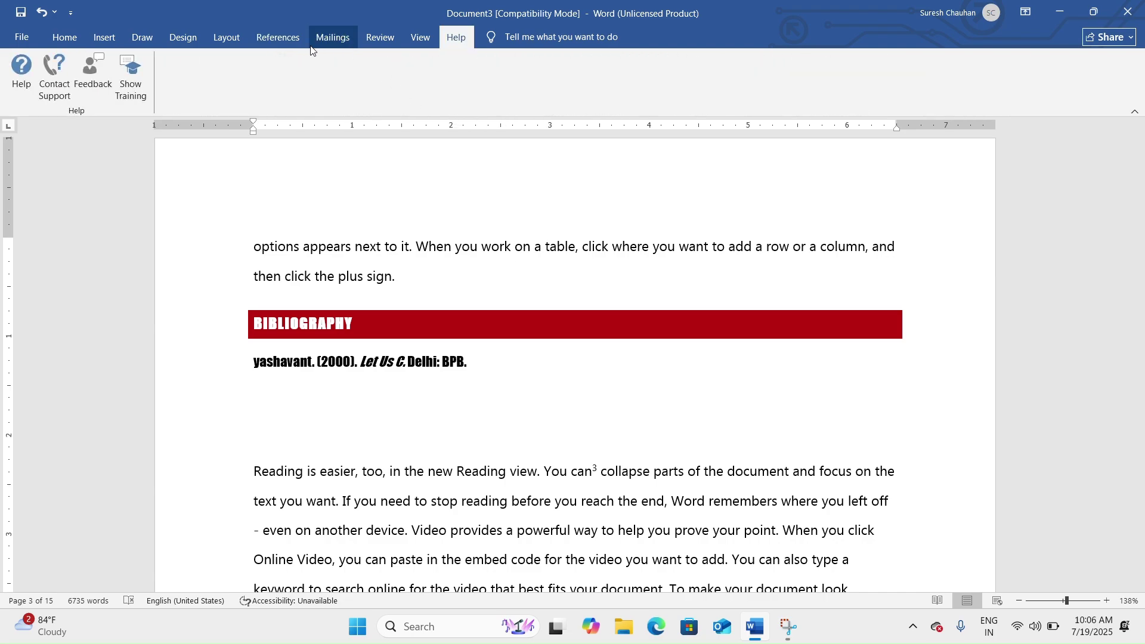
scroll(493, 355, "down", 15)
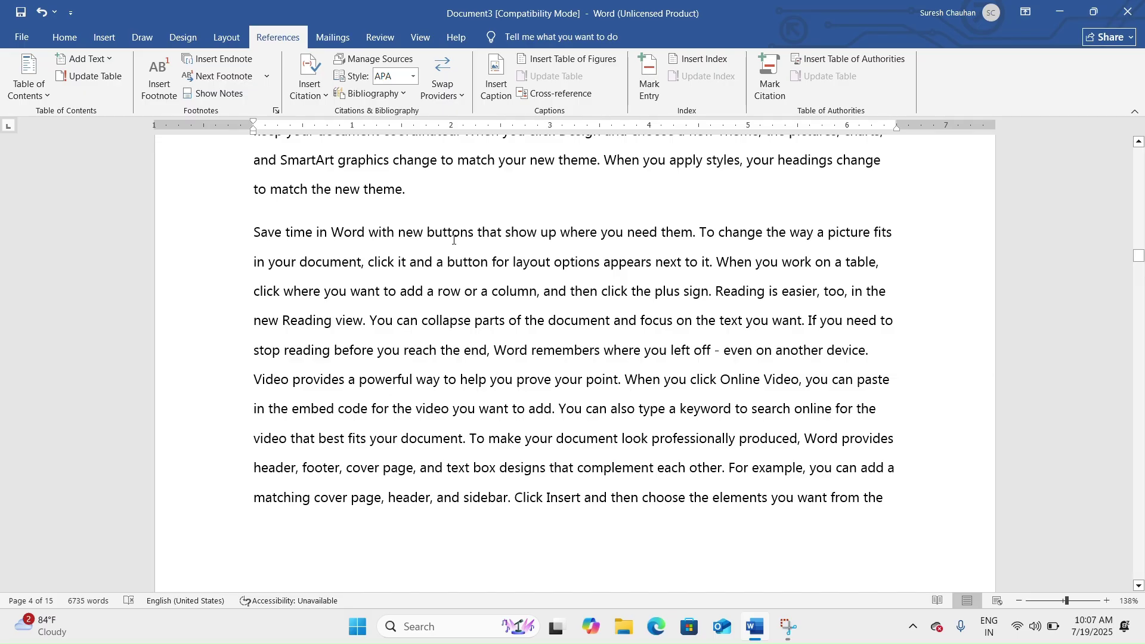
key("Return")
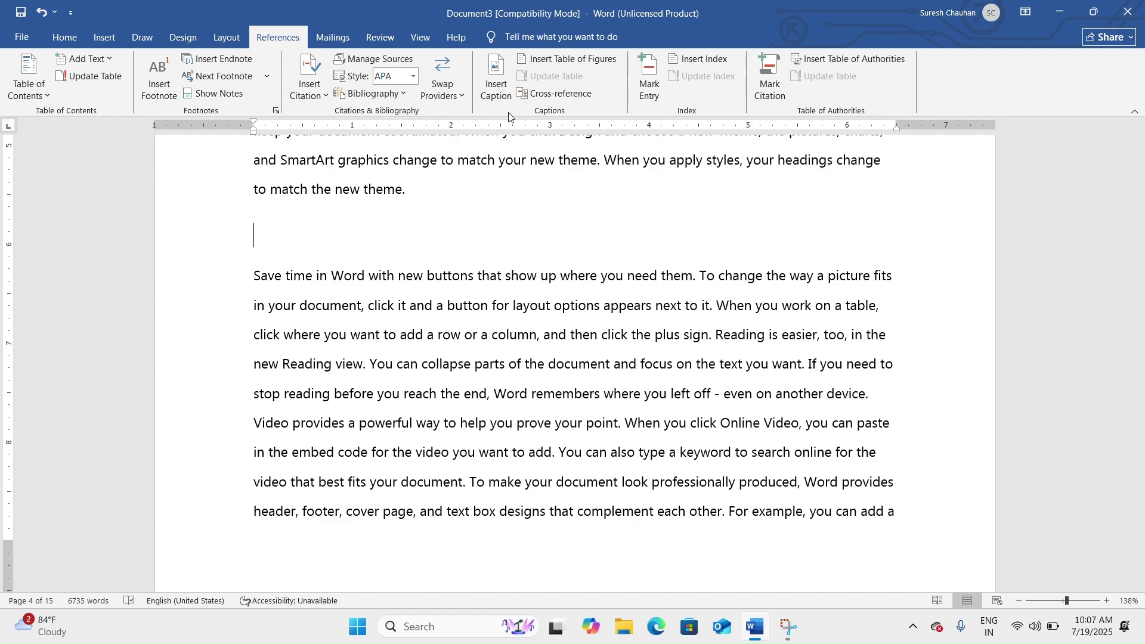
Insert a 'Table 1' caption using the Table label, followed by blank lines.
left_click(498, 90)
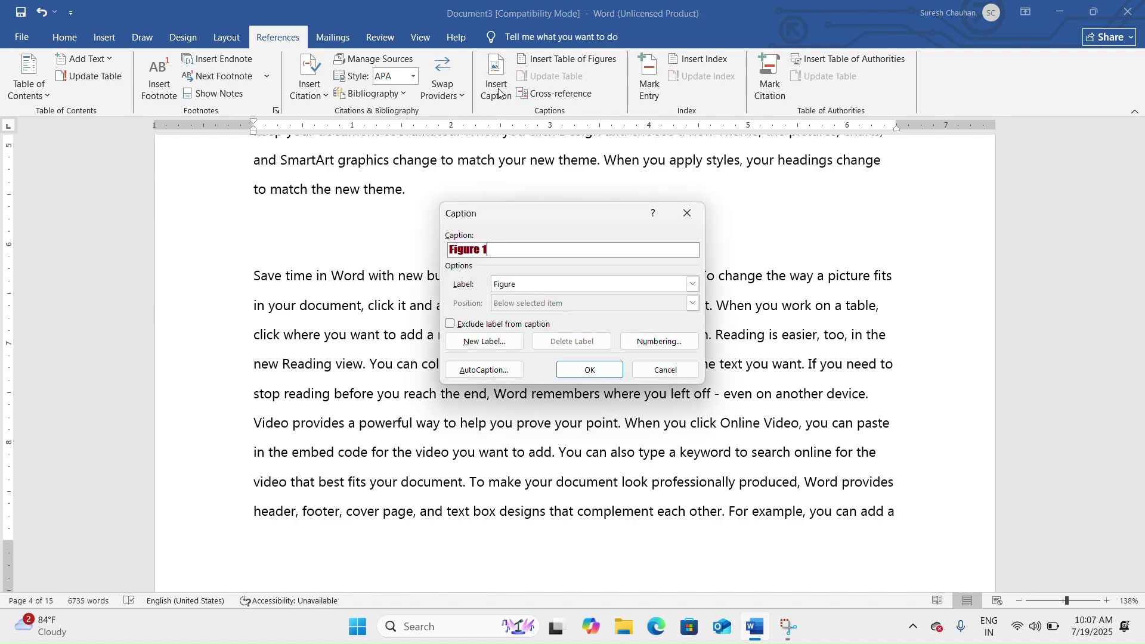
left_click(573, 287)
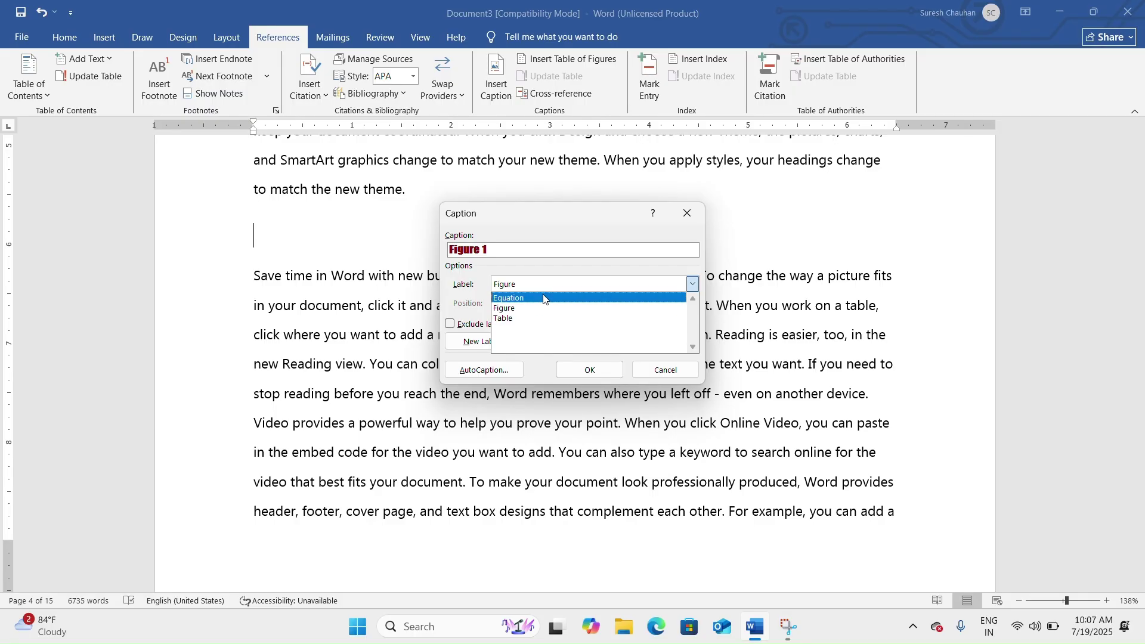
left_click(547, 319)
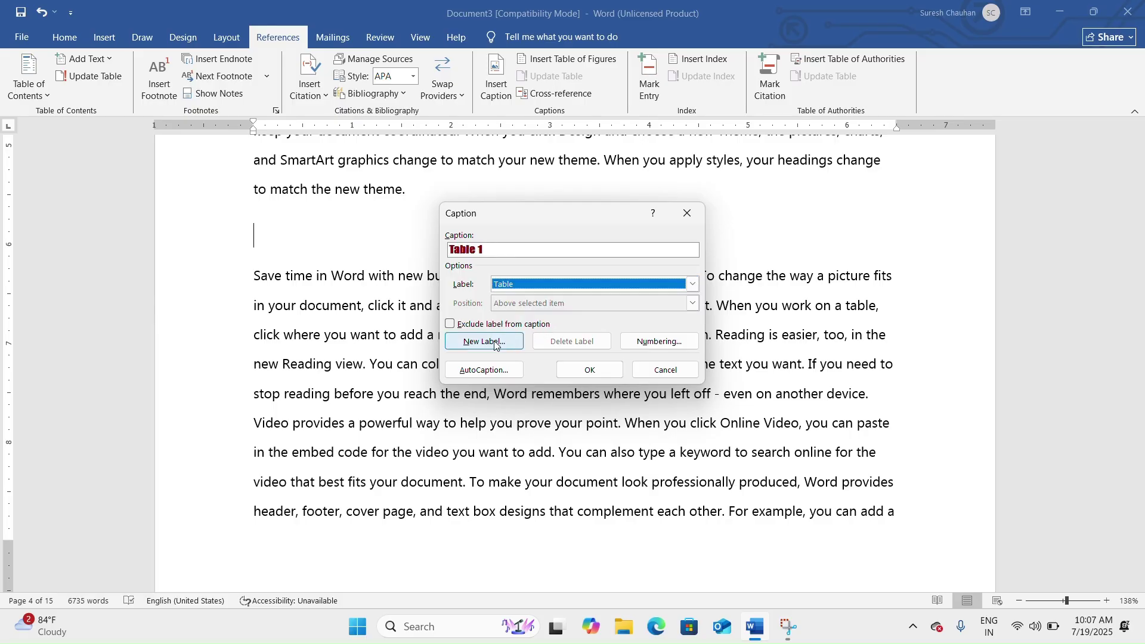
left_click(579, 374)
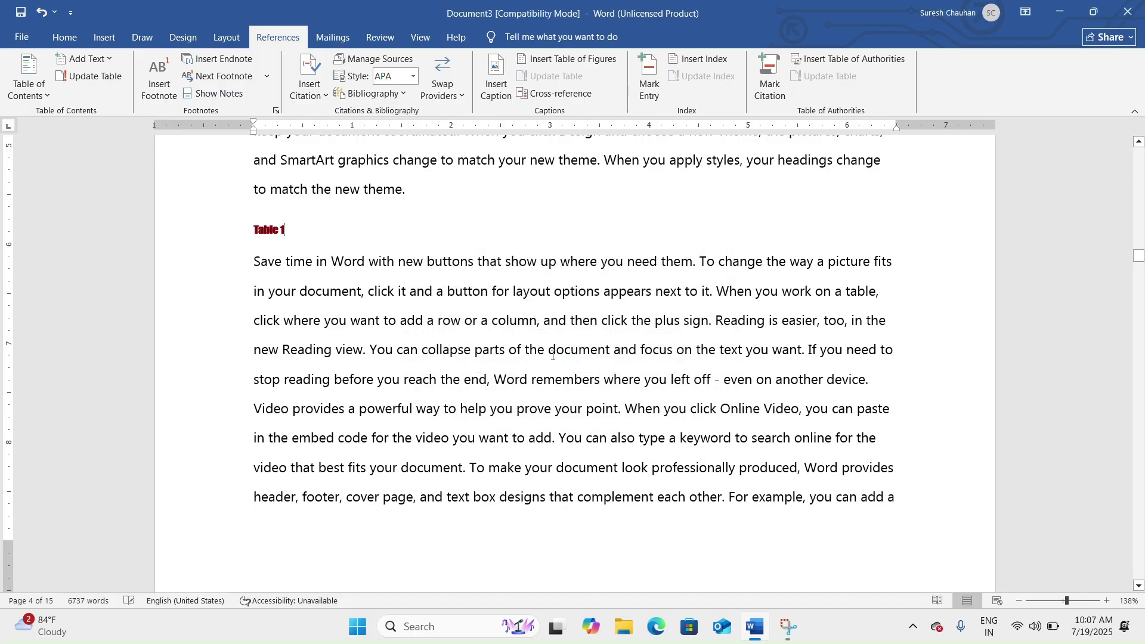
key("Return")
key("Return")
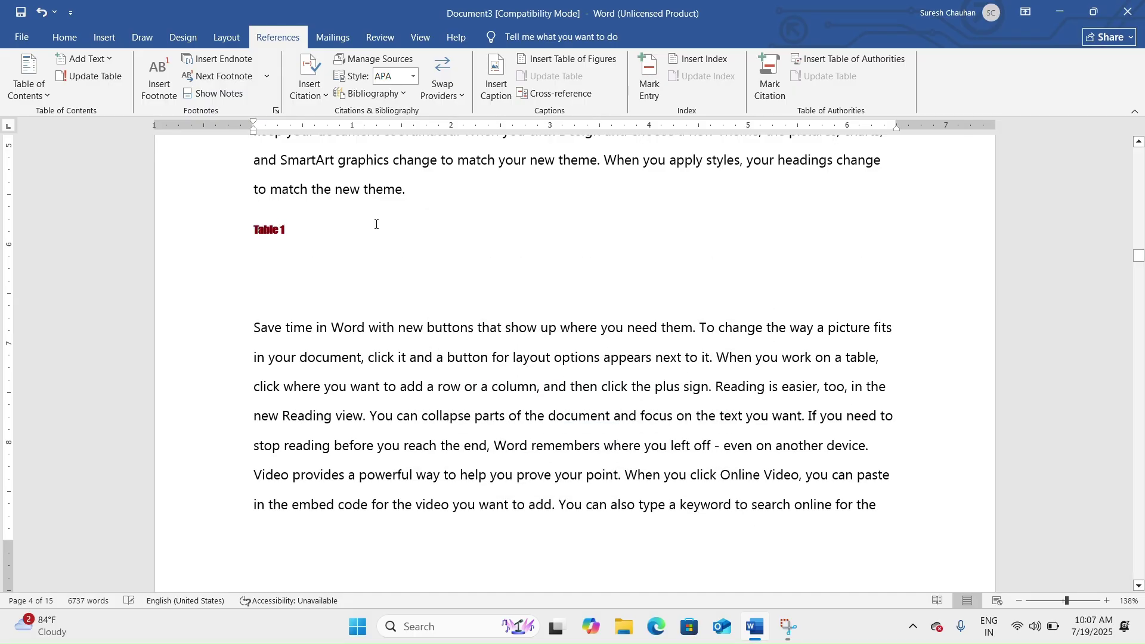
Insert an empty 3×3 table below the Table 1 caption.
left_click(105, 40)
left_click(126, 93)
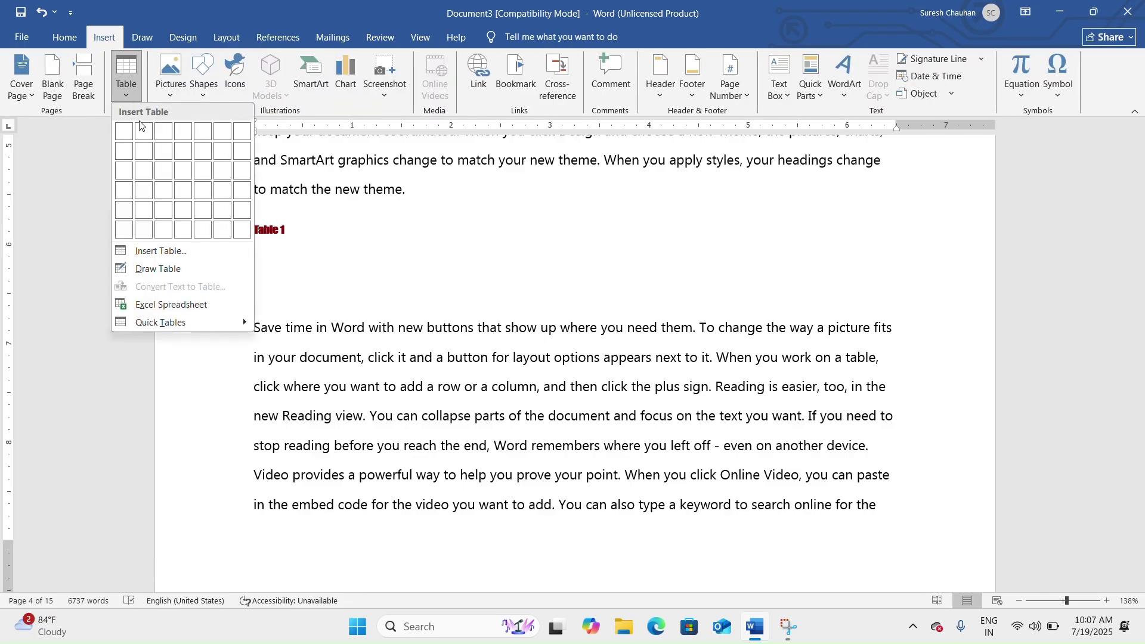
left_click(164, 171)
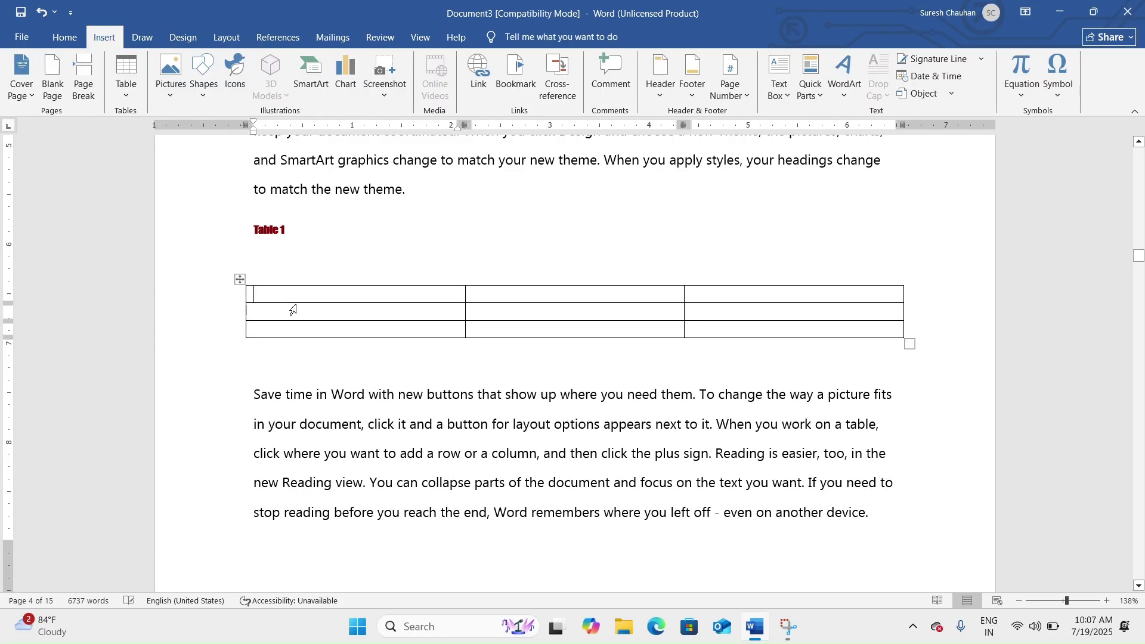
left_click(561, 395)
Add blank lines after 'device.' above 'Video provides' on page 8.
scroll(399, 320, "down", 3)
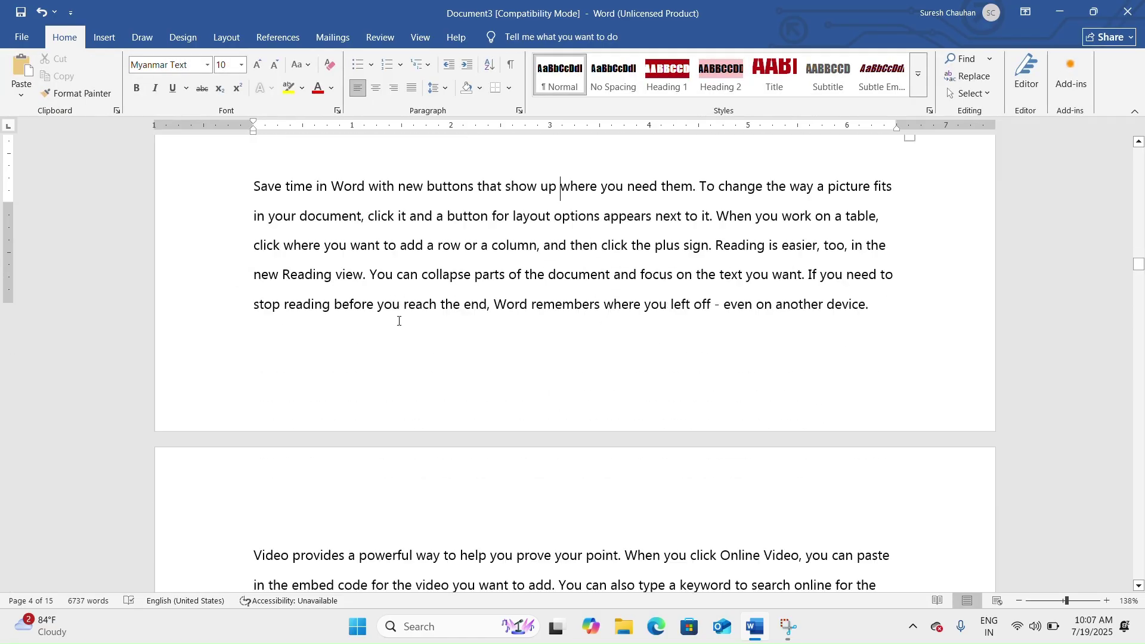
scroll(399, 320, "down", 20)
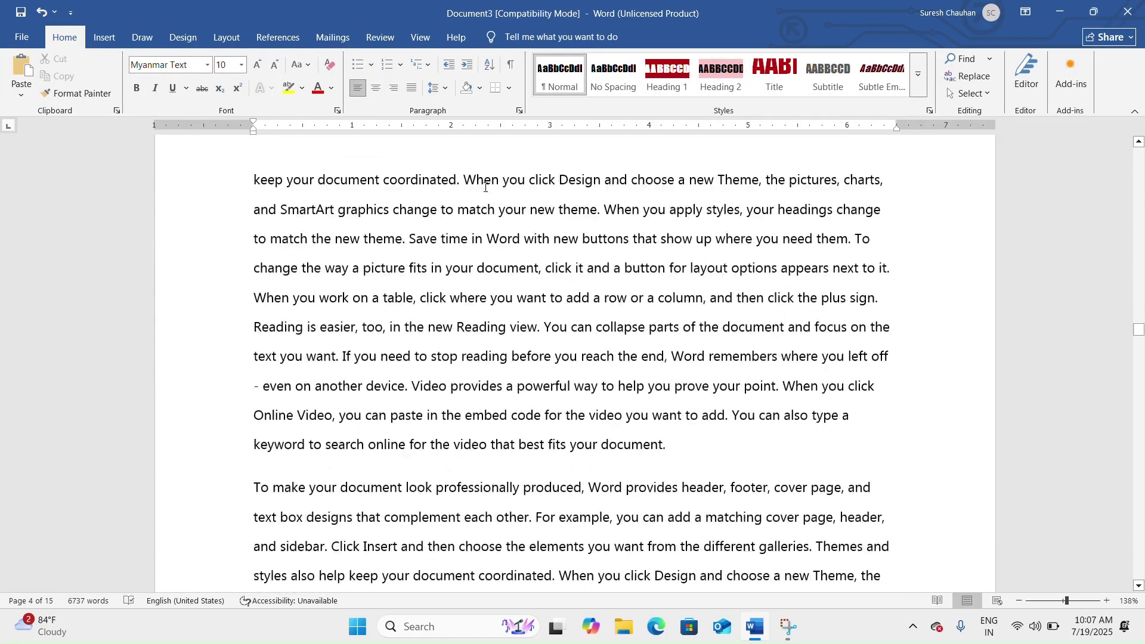
scroll(484, 187, "down", 12)
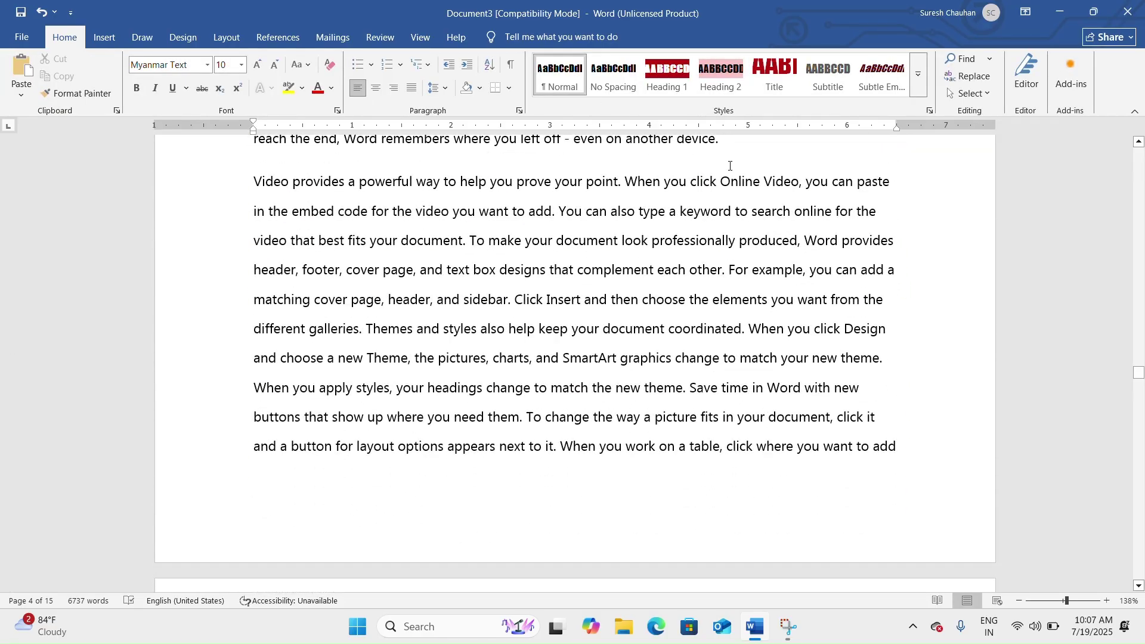
key("Return")
key("Return")
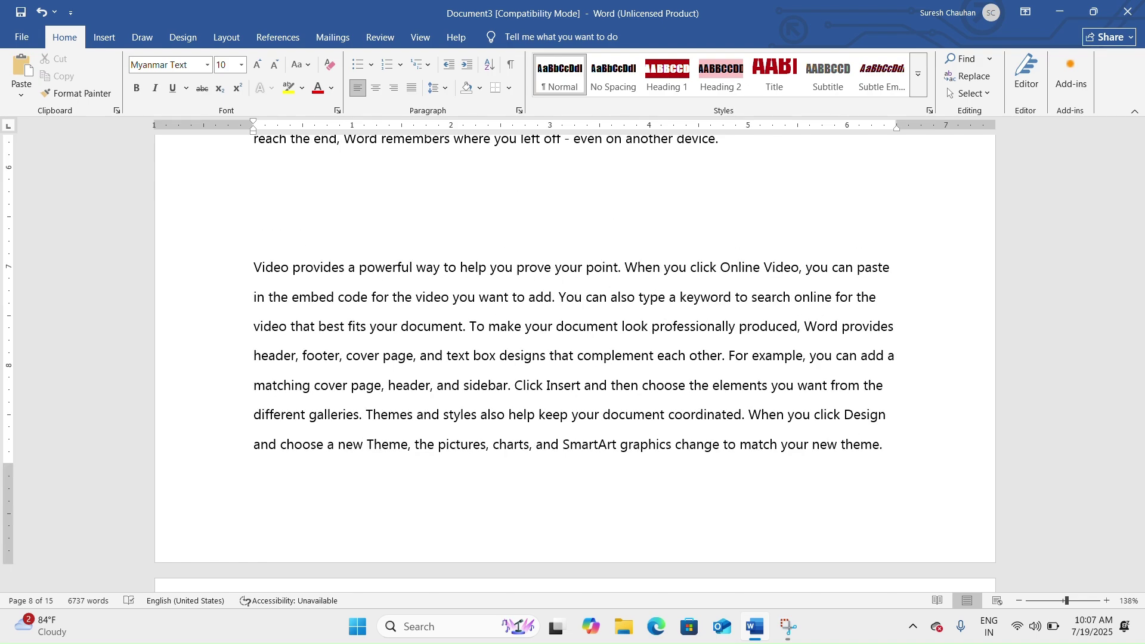
Insert a 'Table 2' caption followed by blank lines.
left_click(296, 43)
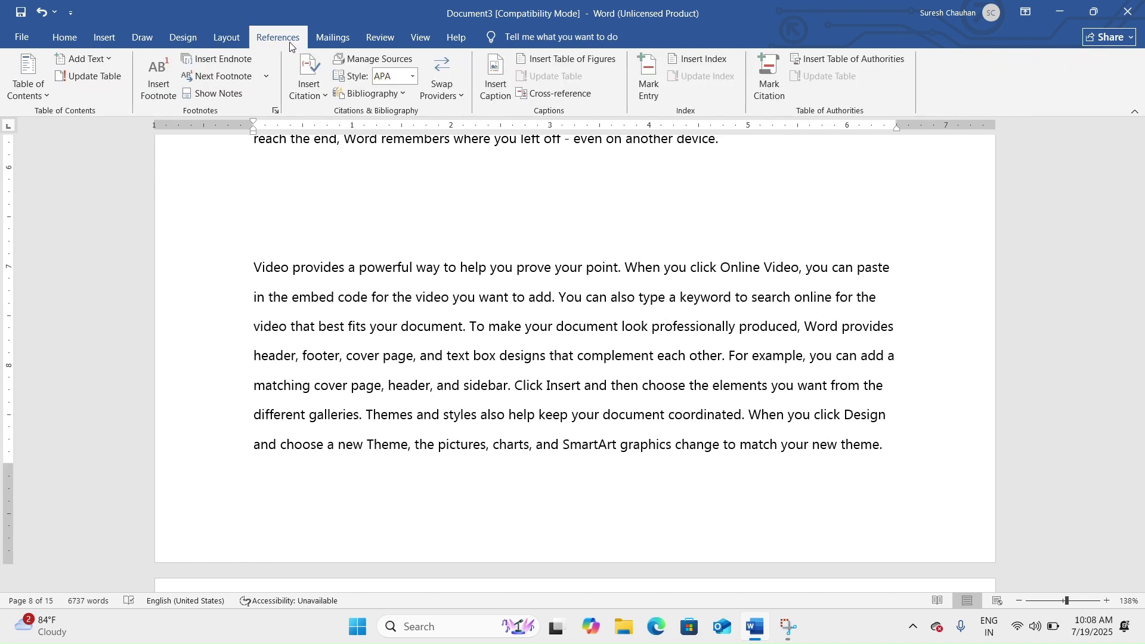
left_click(496, 80)
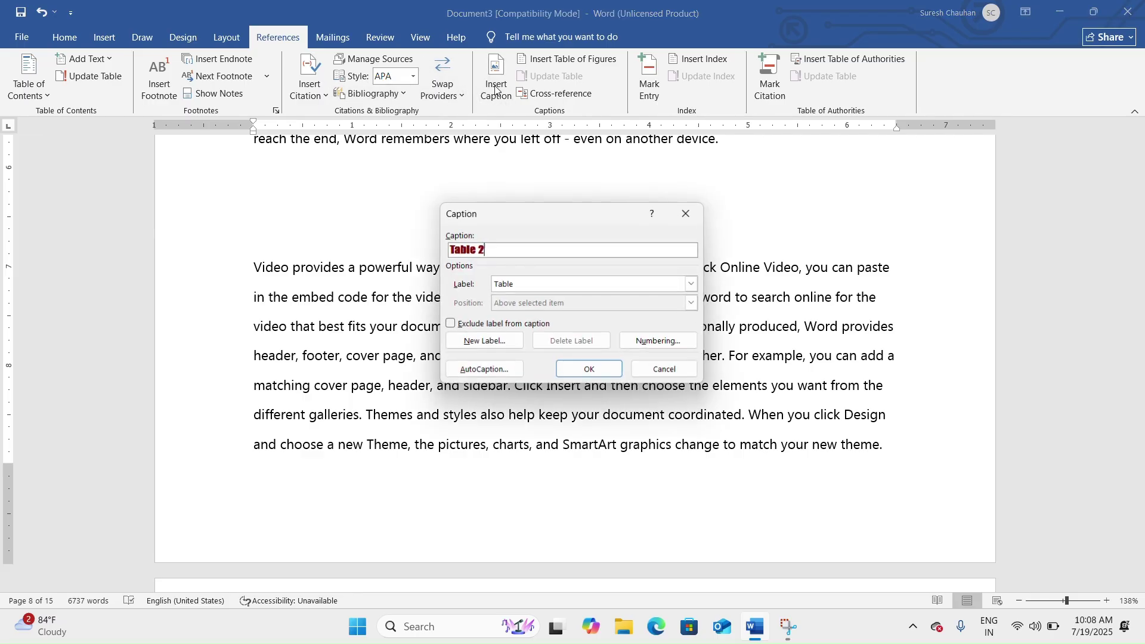
left_click(606, 369)
key("Return")
key("Return")
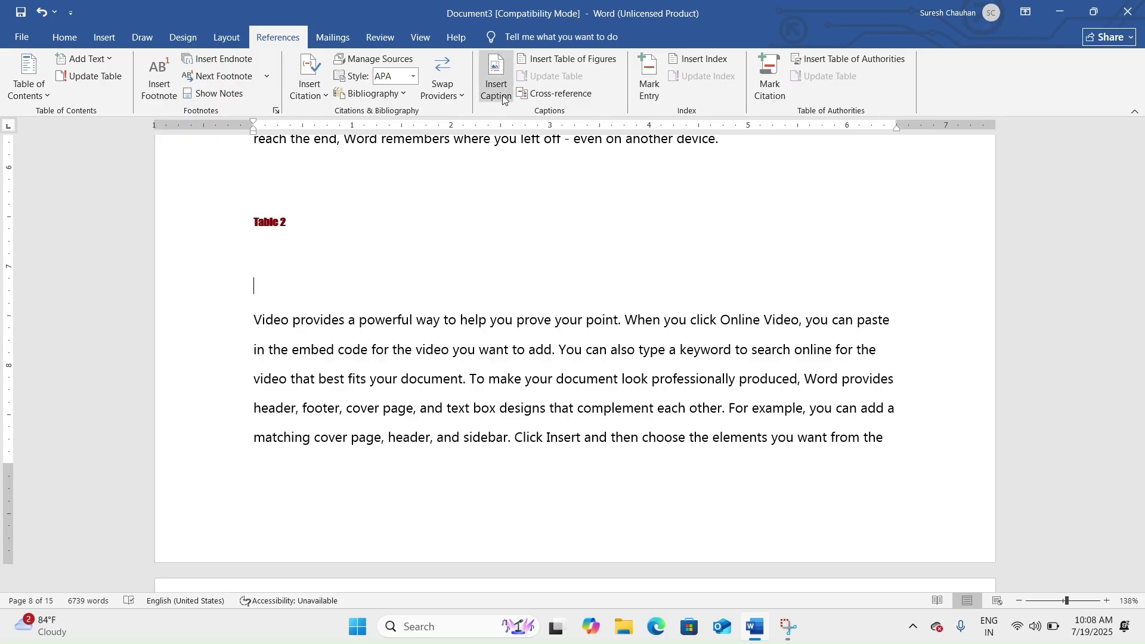
Insert an empty 3×3 table under the Table 2 caption.
left_click(100, 47)
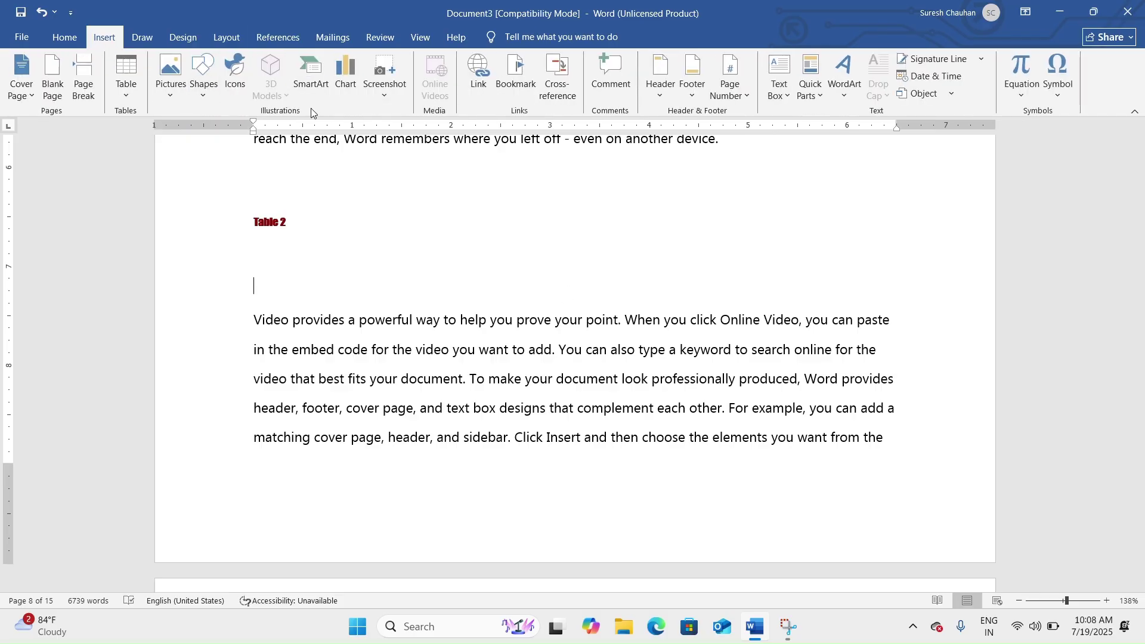
left_click(122, 94)
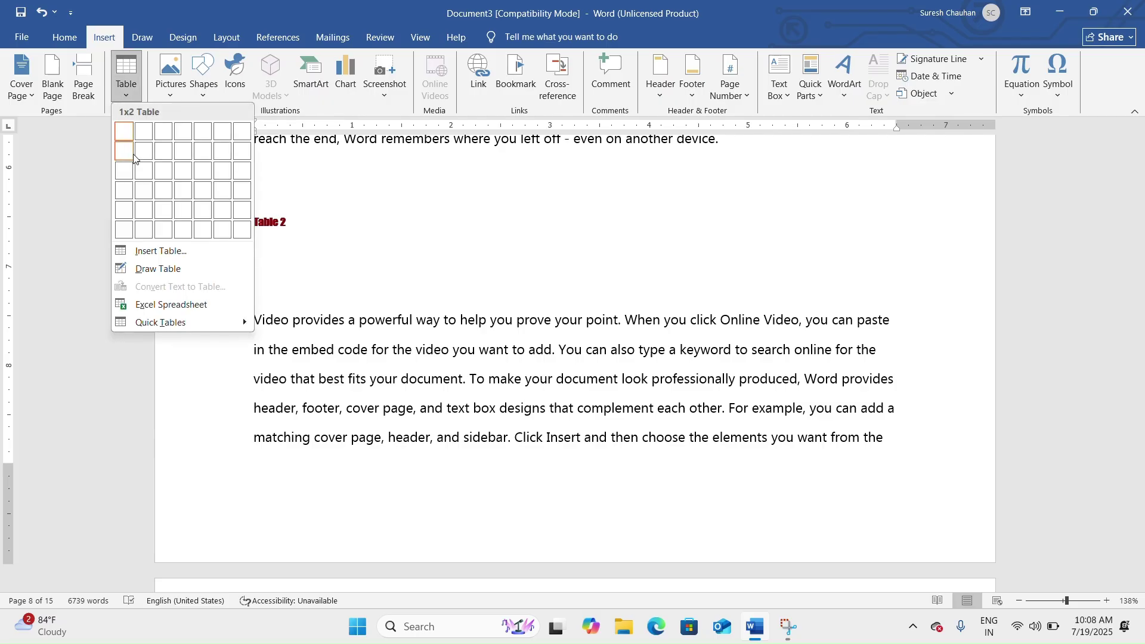
left_click(163, 172)
left_click(427, 240)
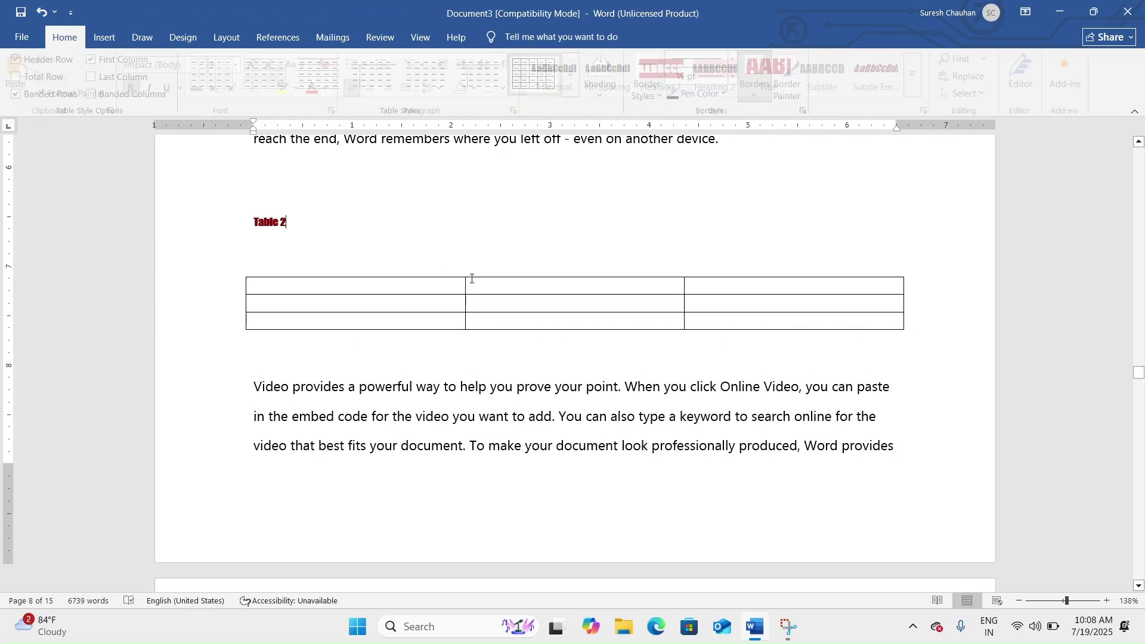
Split the page 13 paragraph with empty lines before 'from the different galleries'.
scroll(568, 358, "down", 6)
scroll(578, 317, "down", 5)
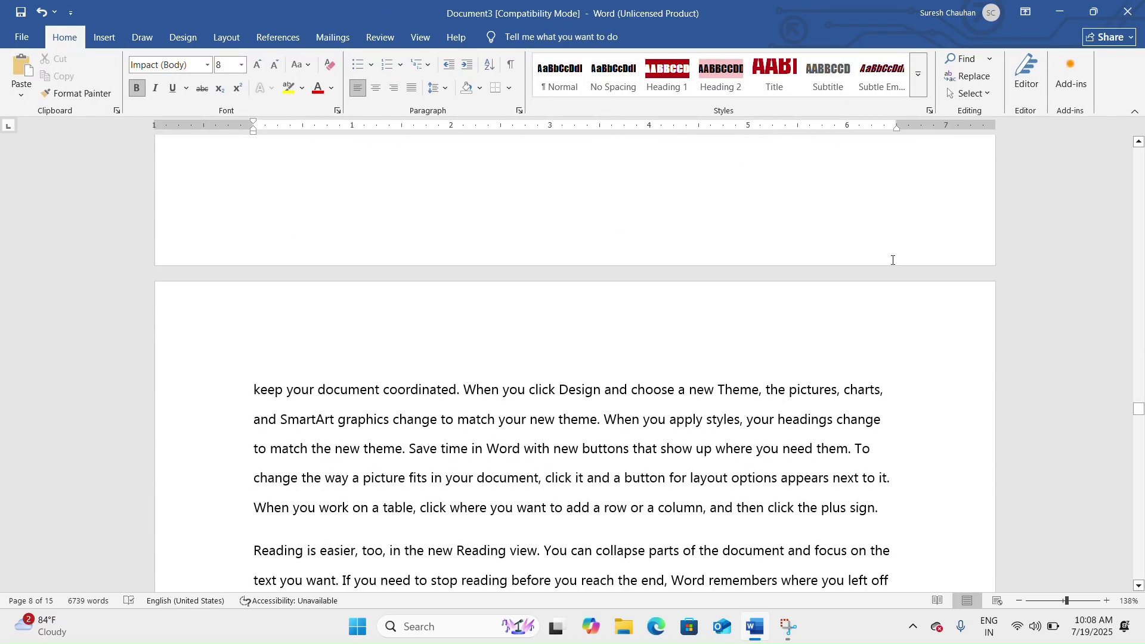
left_click_drag(1139, 409, 1139, 502)
scroll(548, 313, "up", 3)
scroll(477, 289, "down", 4)
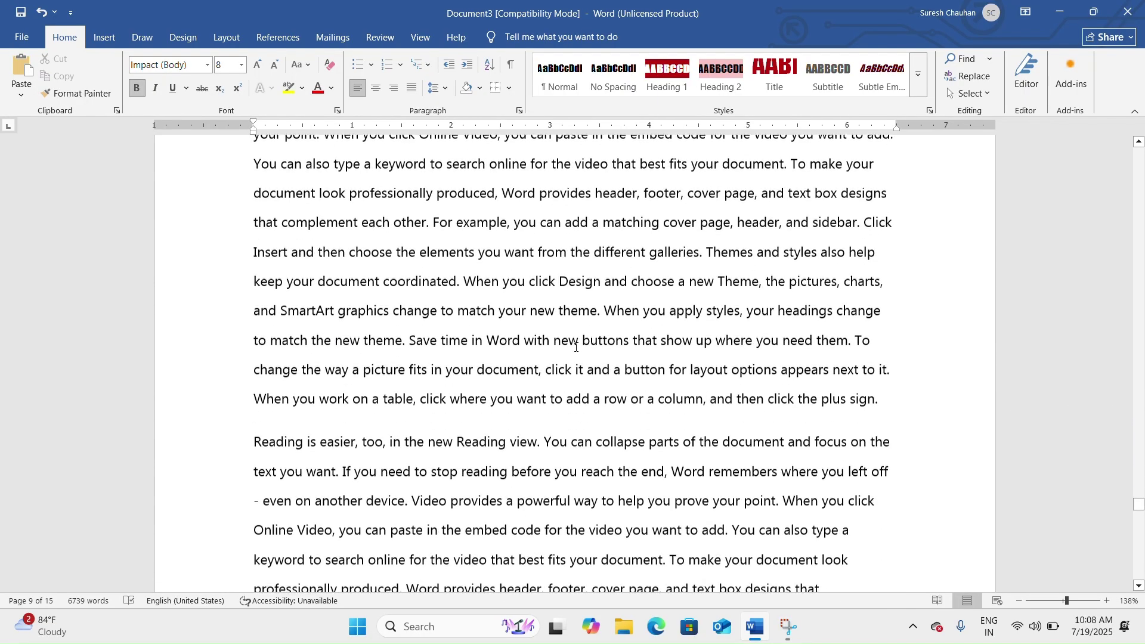
left_click(539, 244)
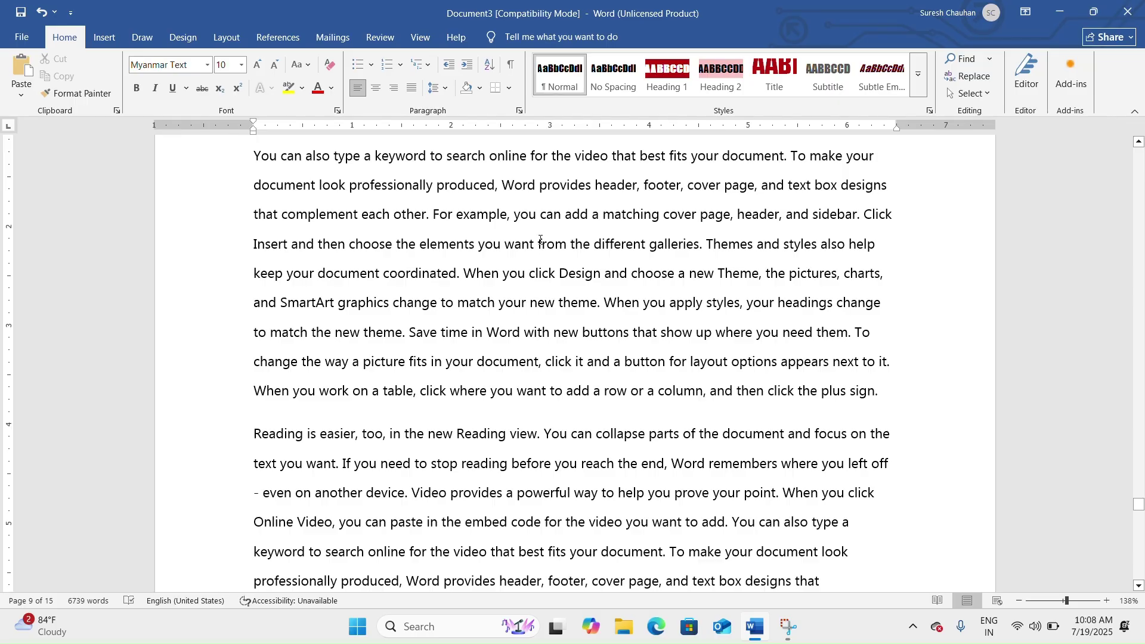
key("Return")
key("Return")
key("Return")
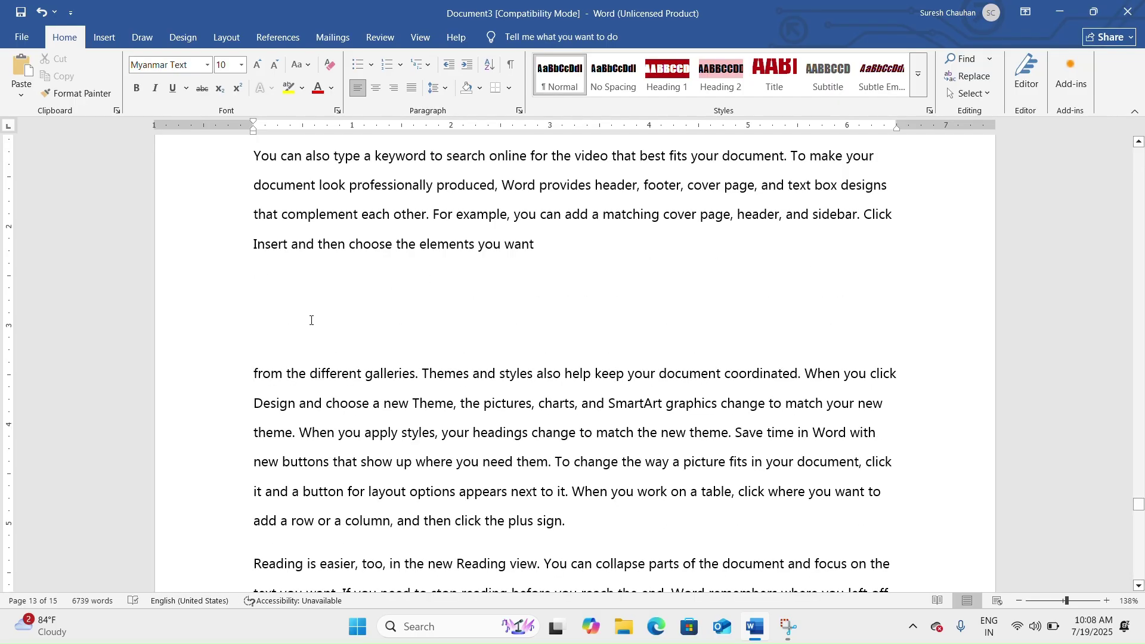
Insert a 'Table 3' caption in the split paragraph, followed by an empty line.
left_click(278, 37)
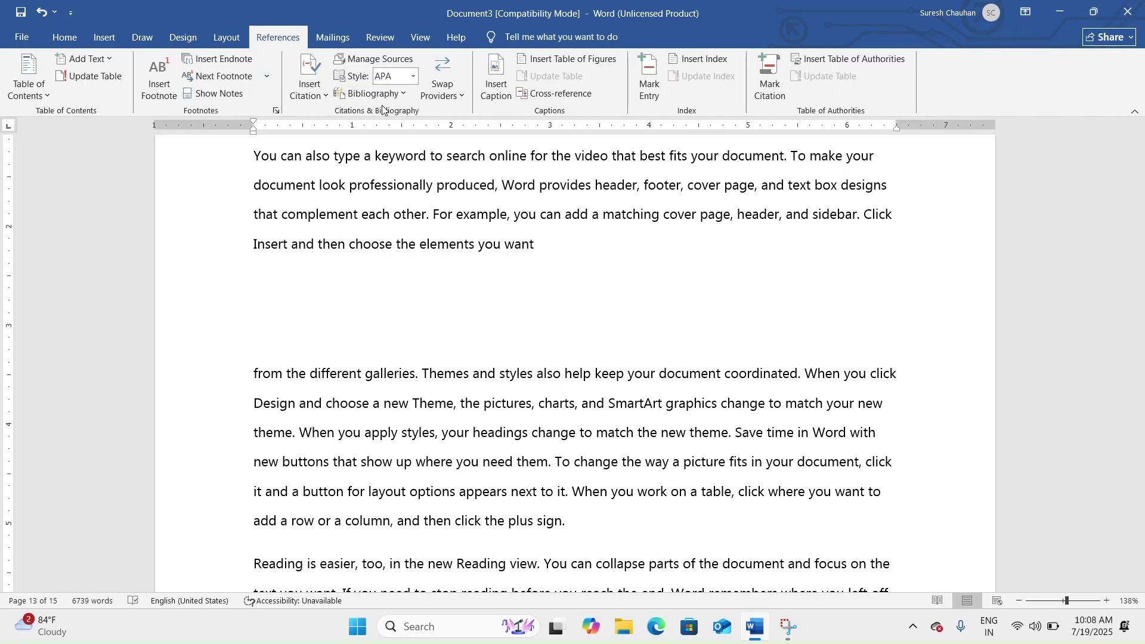
left_click(495, 78)
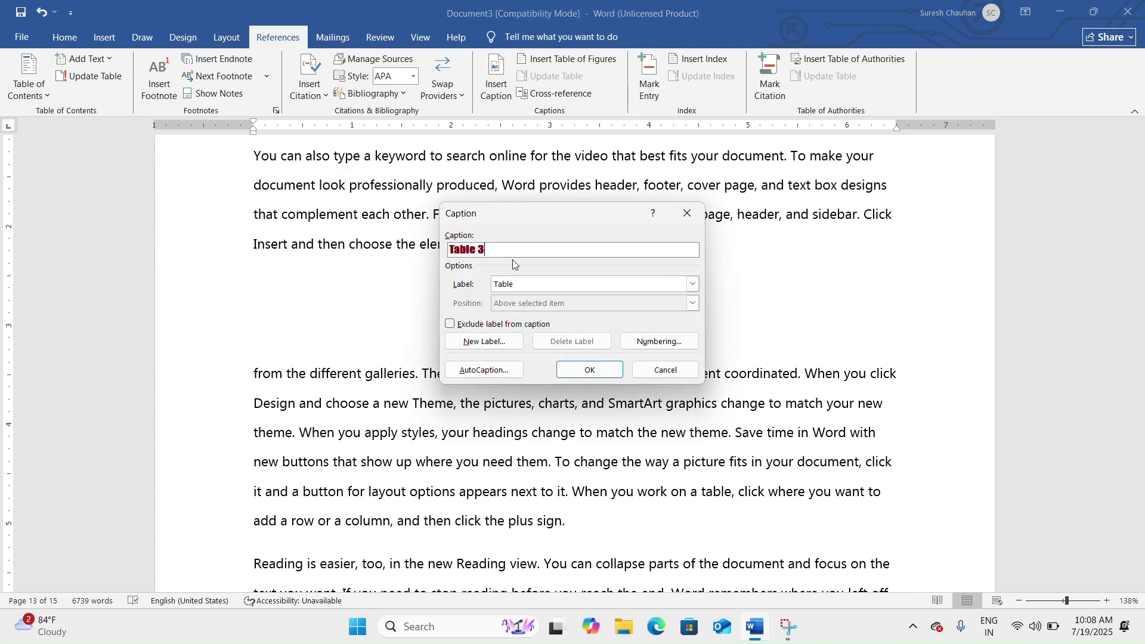
left_click(590, 369)
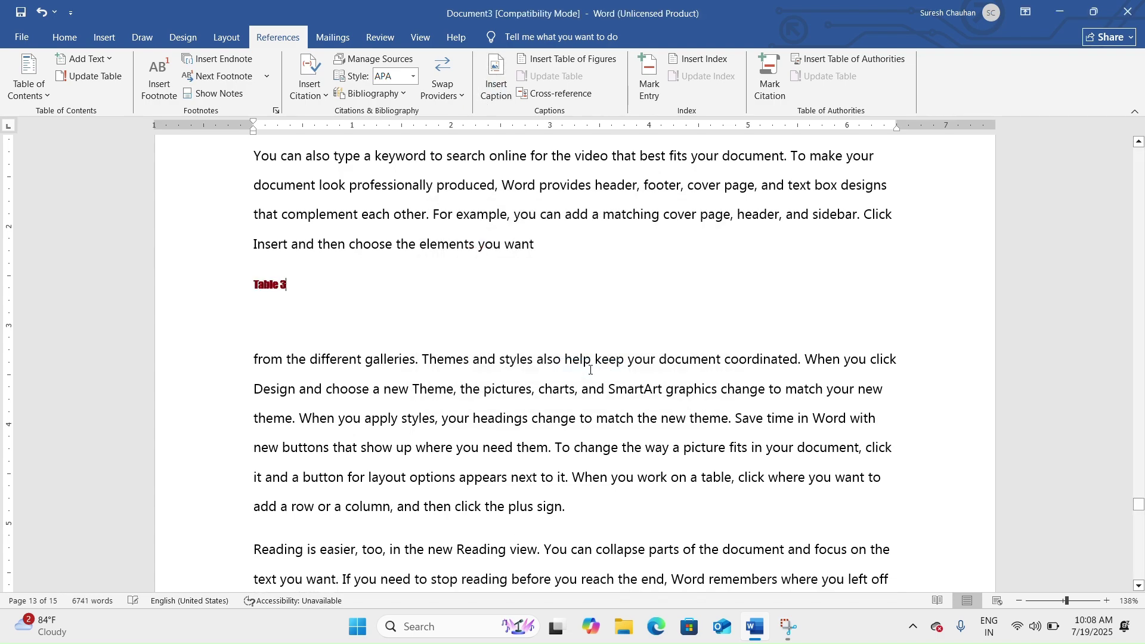
key("Return")
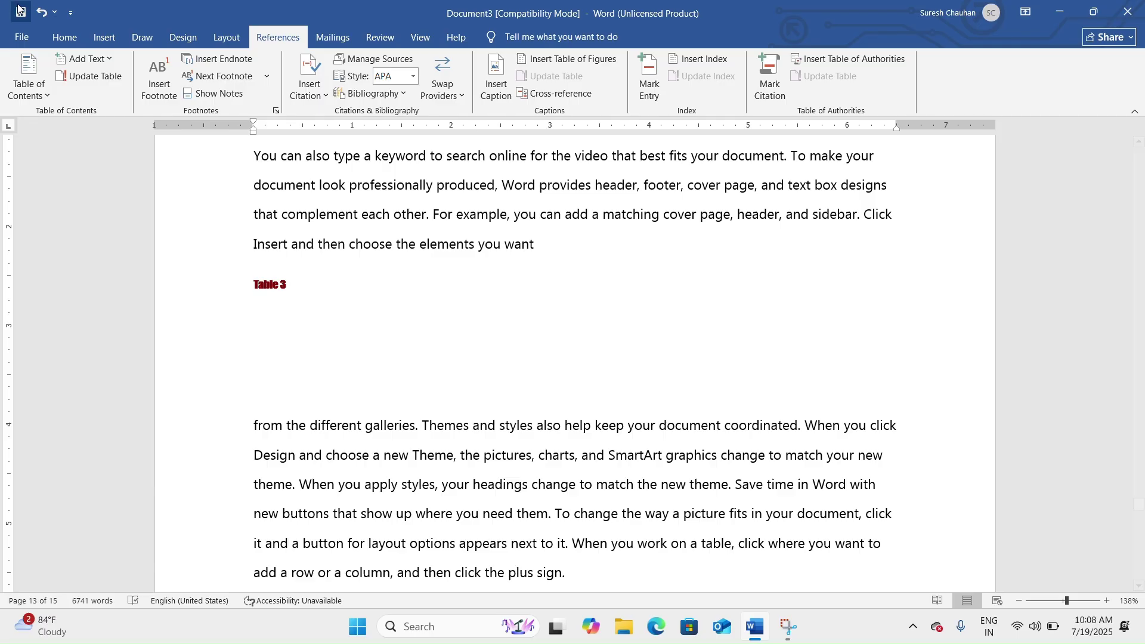
Insert an empty three-column, four-row table beneath the Table 3 caption.
left_click(100, 37)
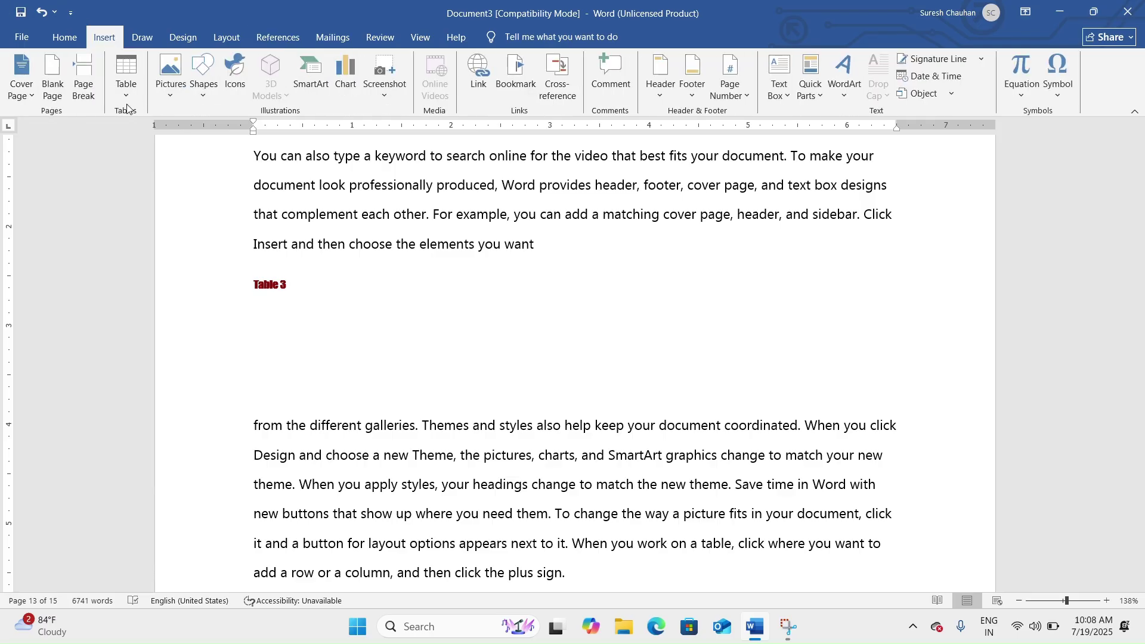
left_click(126, 89)
left_click(147, 173)
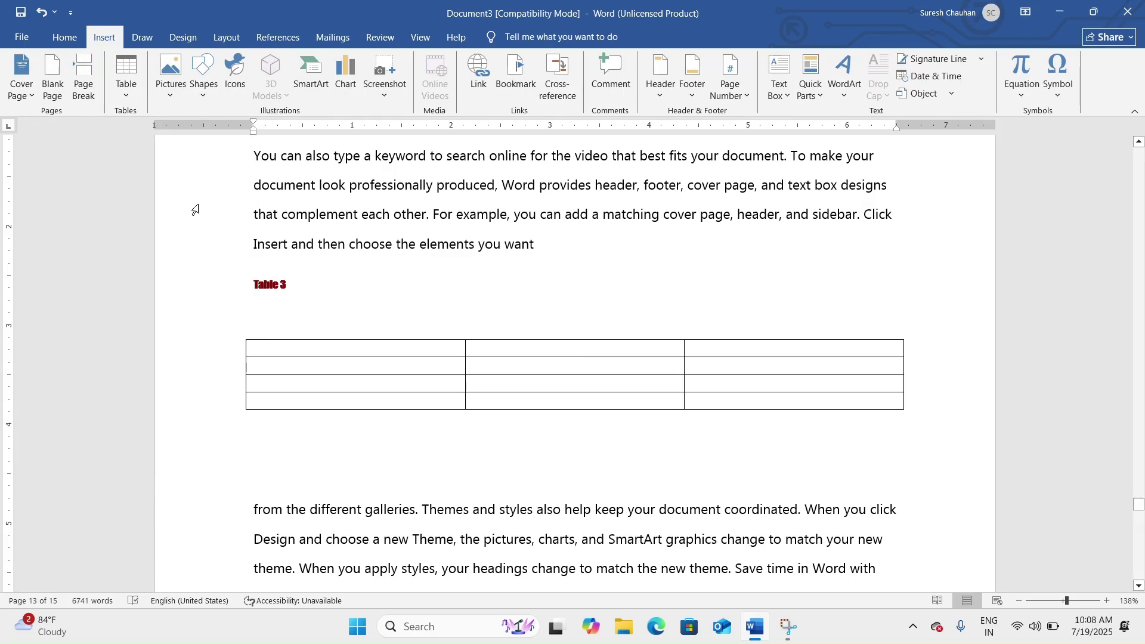
left_click(408, 299)
scroll(407, 298, "up", 10)
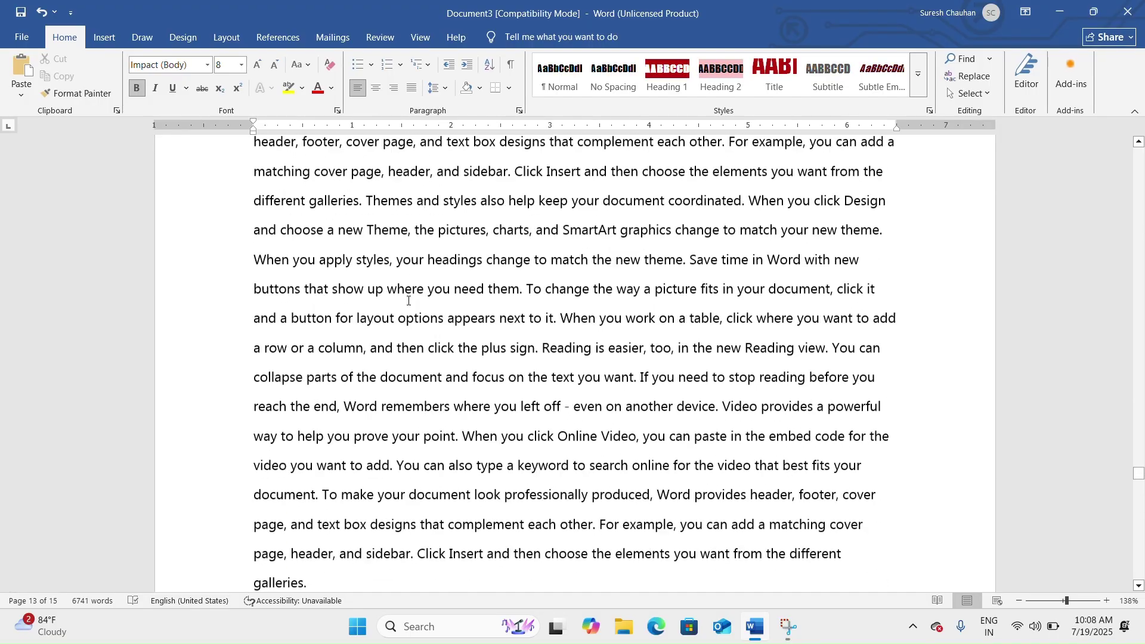
scroll(612, 277, "up", 6)
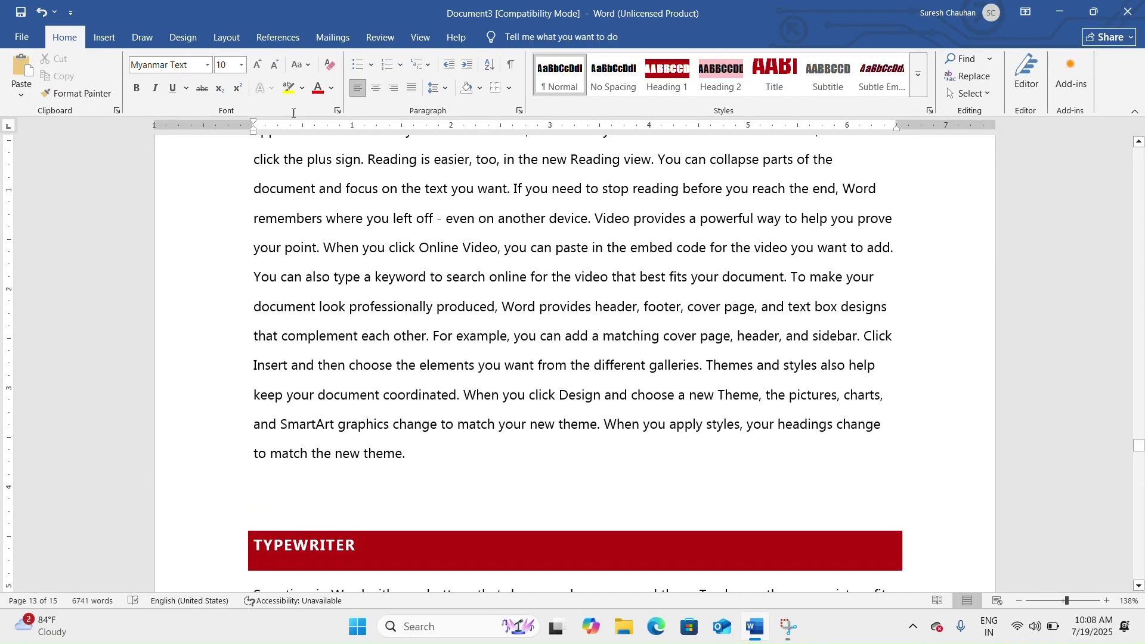
left_click(105, 37)
scroll(212, 107, "down", 8)
scroll(339, 165, "down", 4)
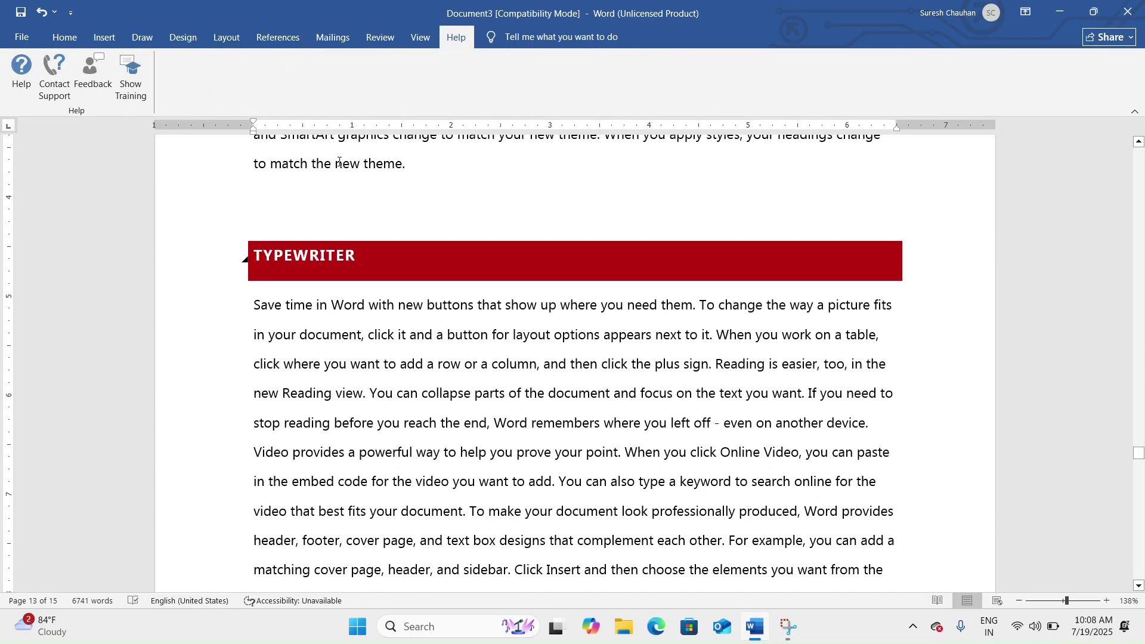
Open empty lines directly below the table of contents on page 1.
left_click(281, 41)
scroll(409, 255, "down", 12)
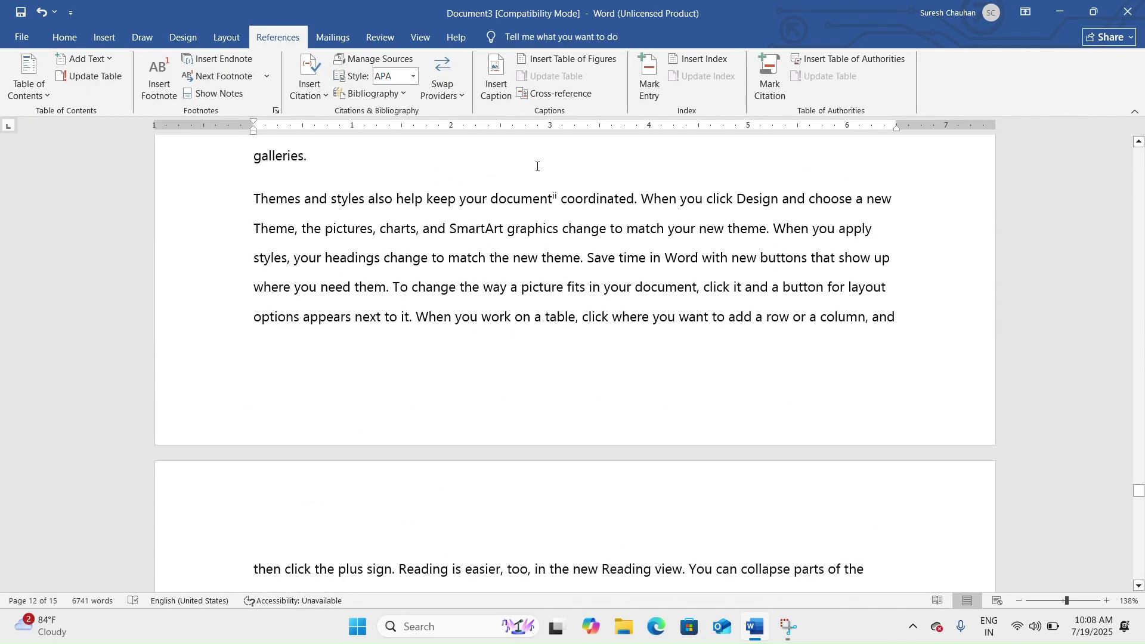
scroll(543, 197, "down", 2)
scroll(547, 231, "up", 5)
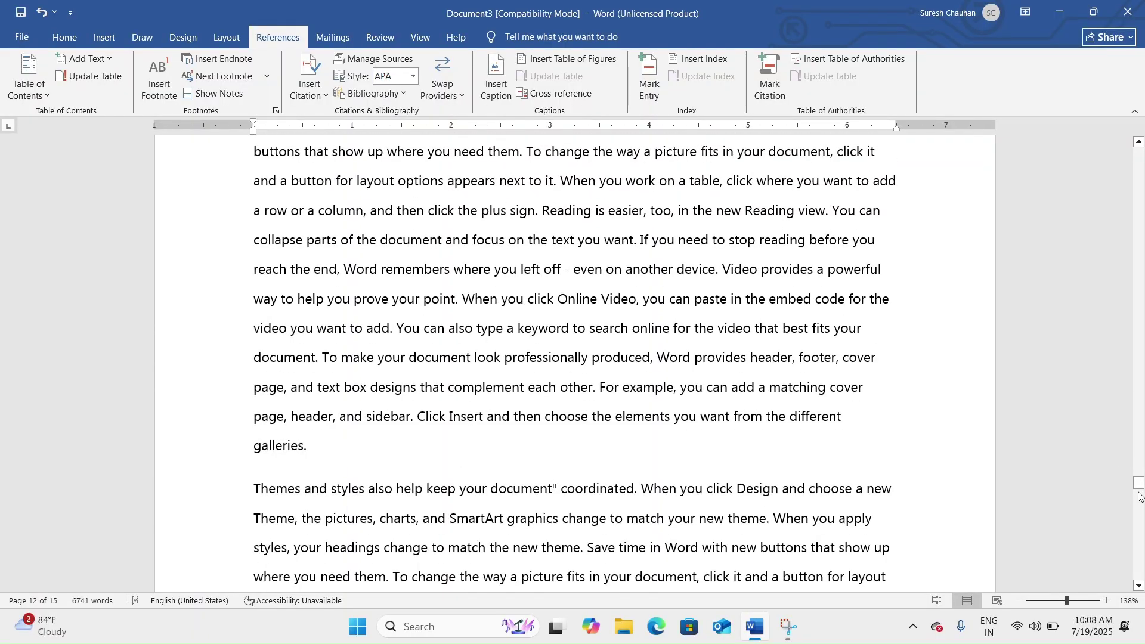
left_click_drag(1141, 496, 1143, 160)
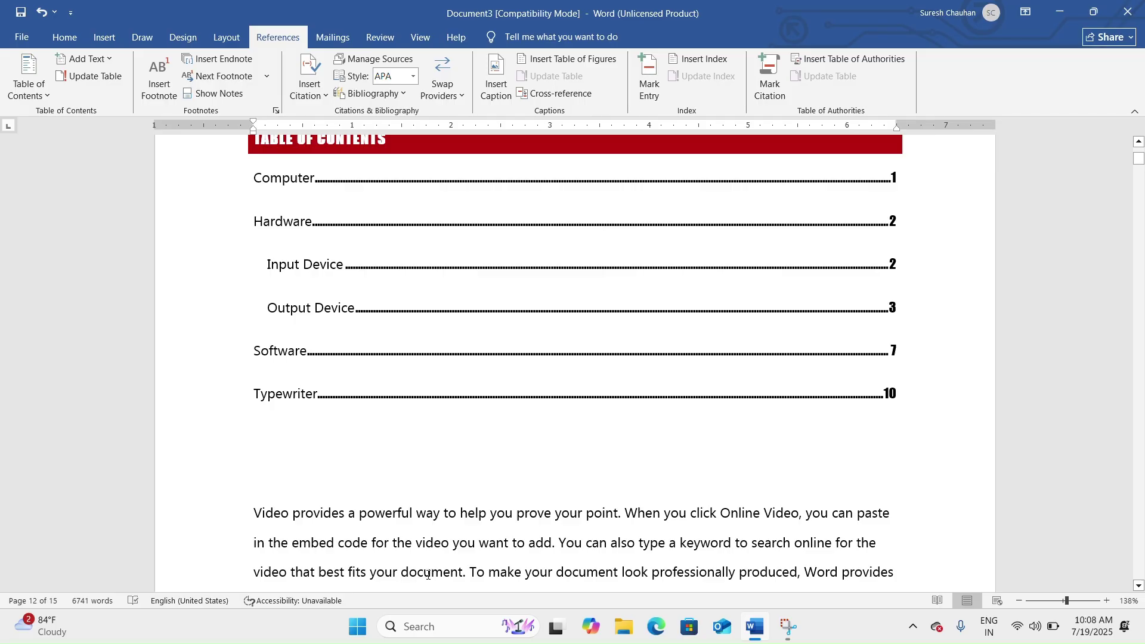
left_click(320, 495)
key("Return")
key("Return")
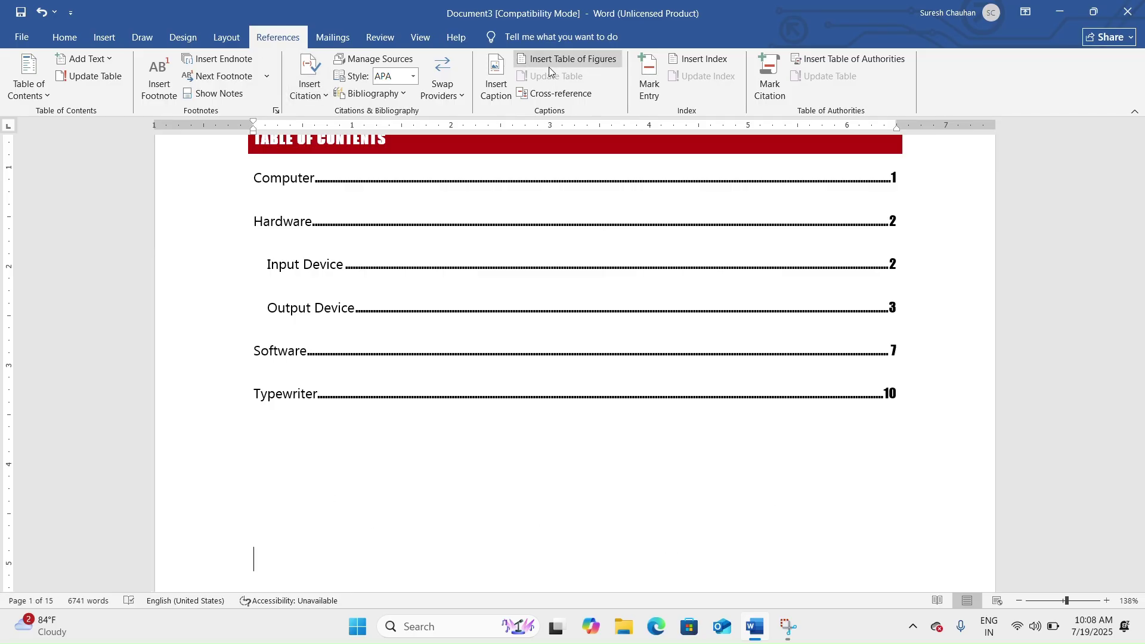
Insert a Table of Figures with dashed tab leaders below the contents, leaving Options unchanged.
left_click(583, 62)
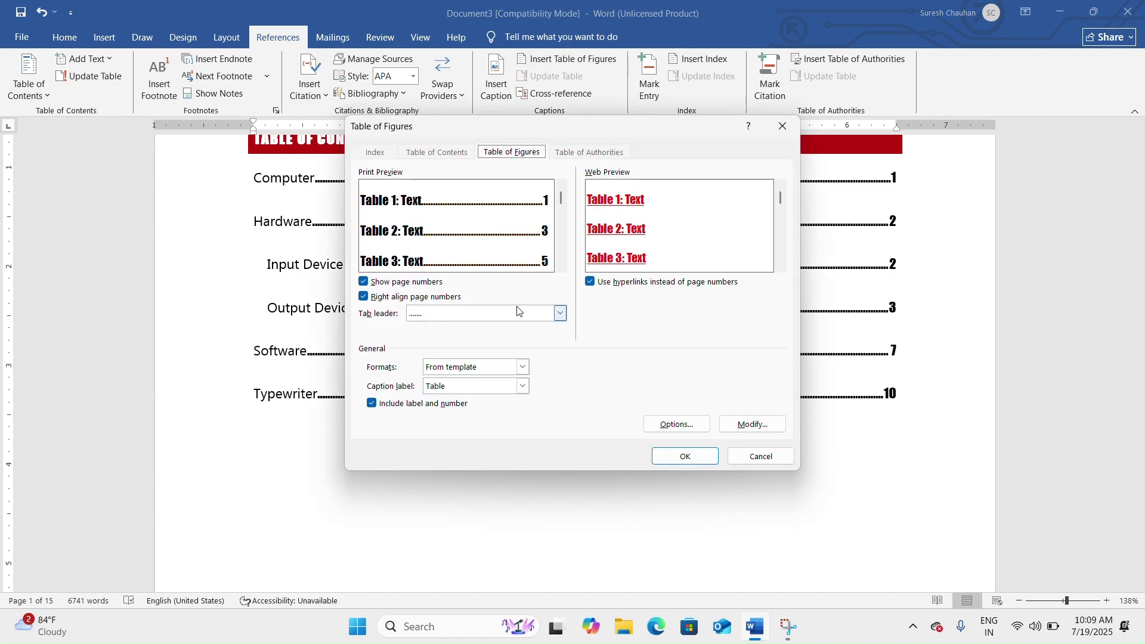
left_click(560, 314)
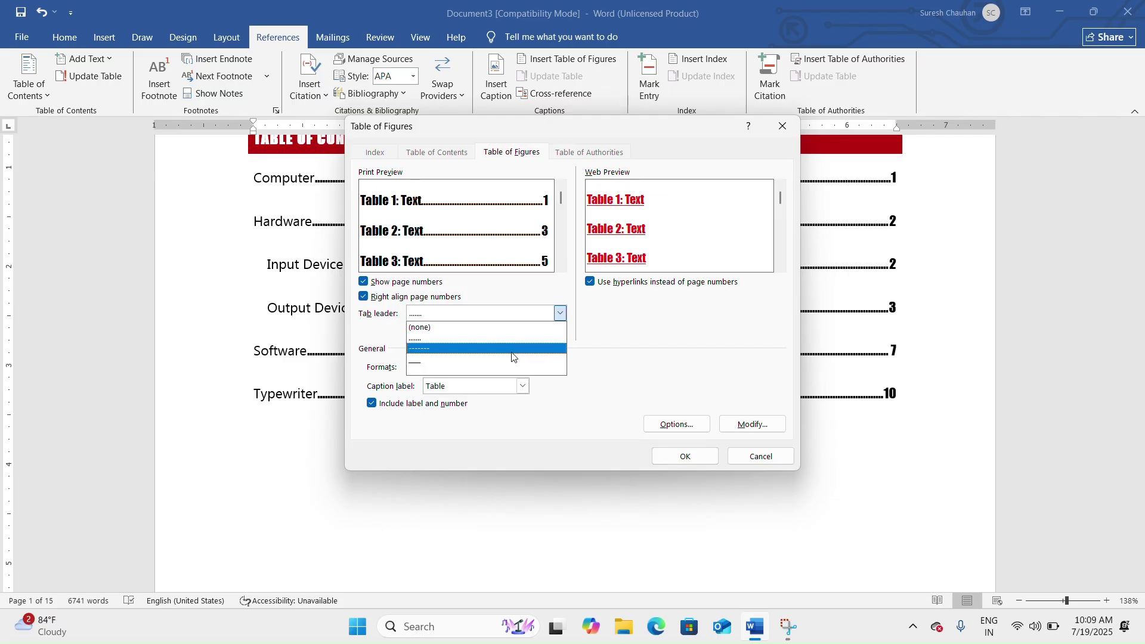
left_click(492, 349)
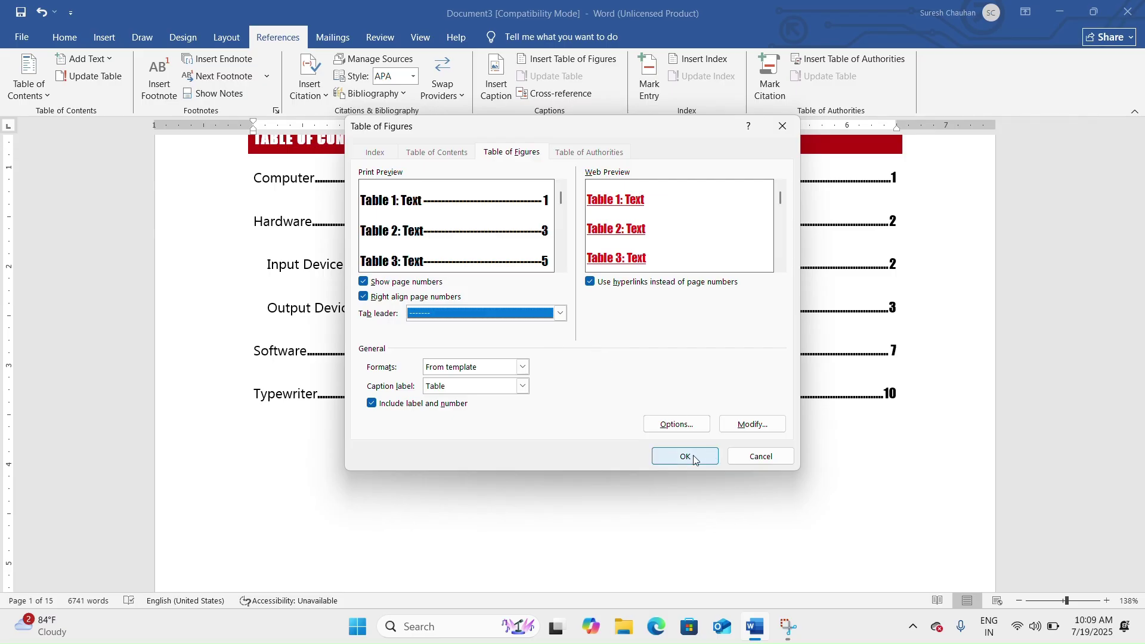
left_click(678, 424)
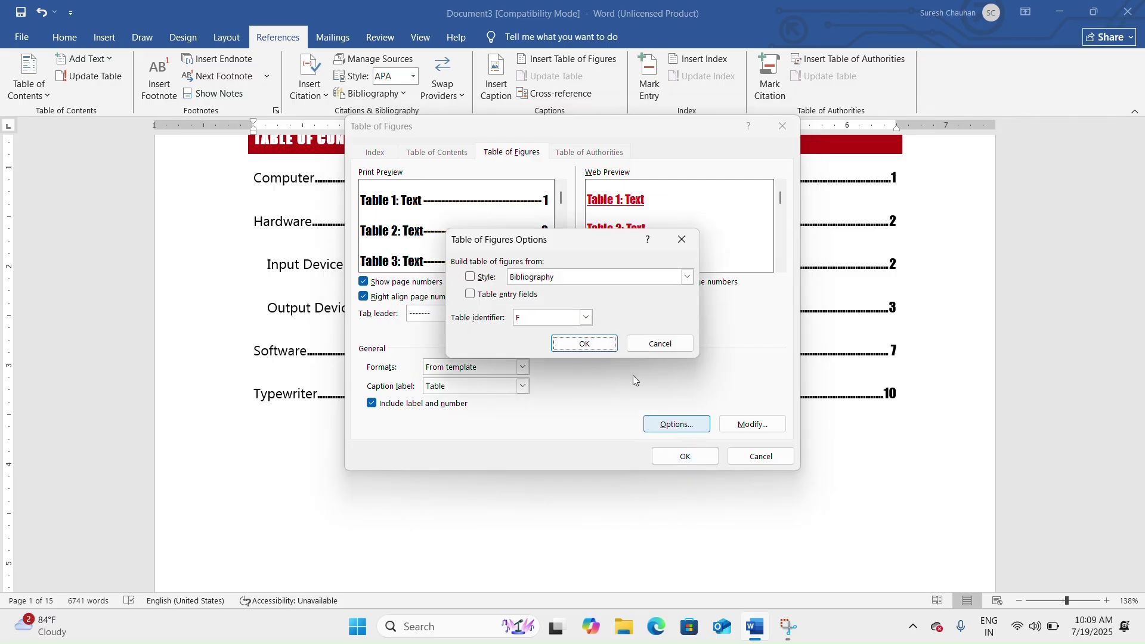
left_click(650, 347)
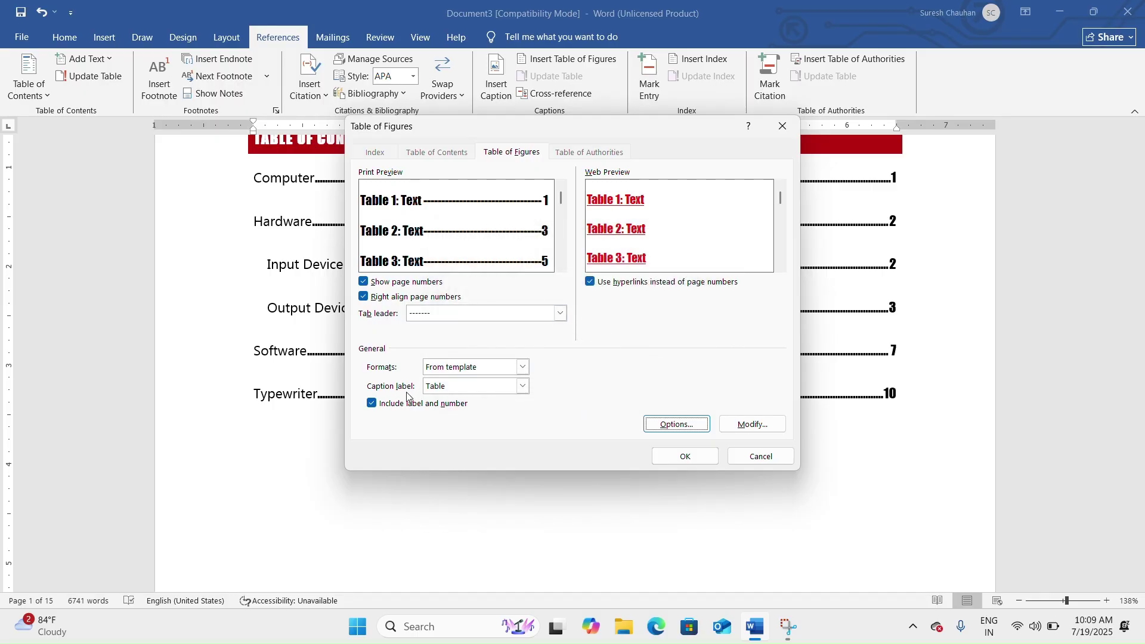
left_click(686, 457)
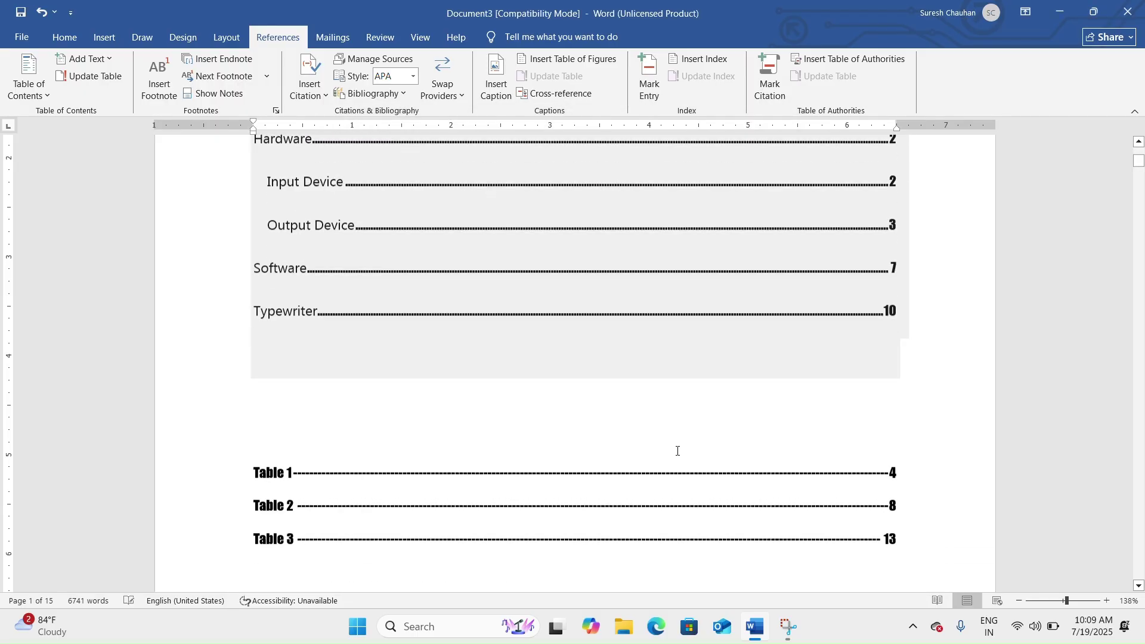
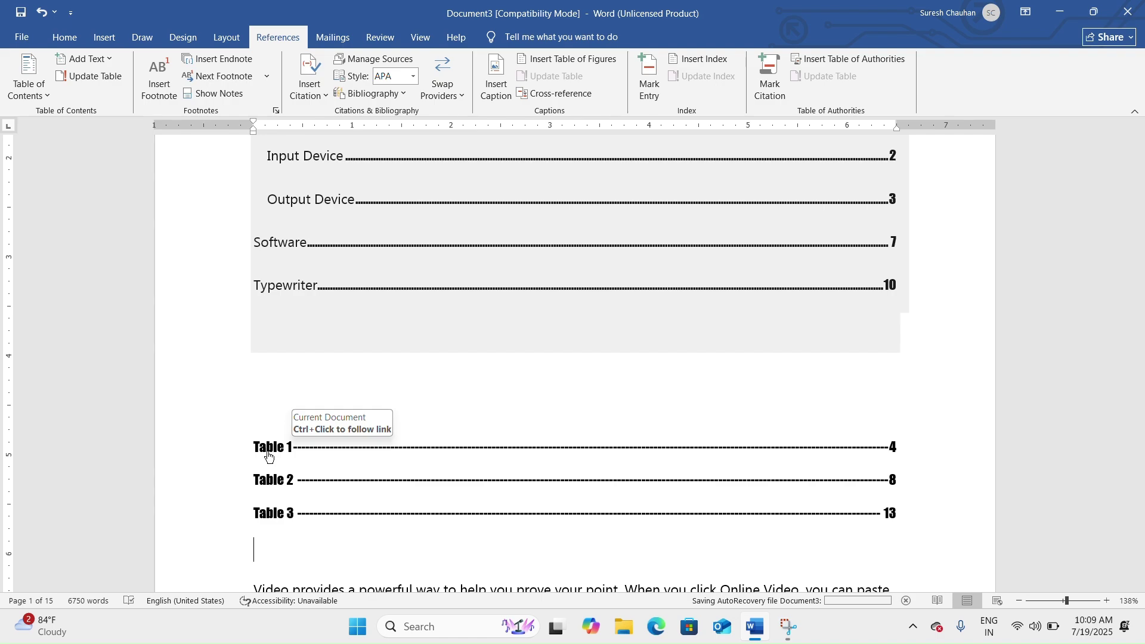
Jump to the Table 1 caption, then start an empty paragraph after the line ending 'galleries.'.
left_click(273, 453, "ctrl")
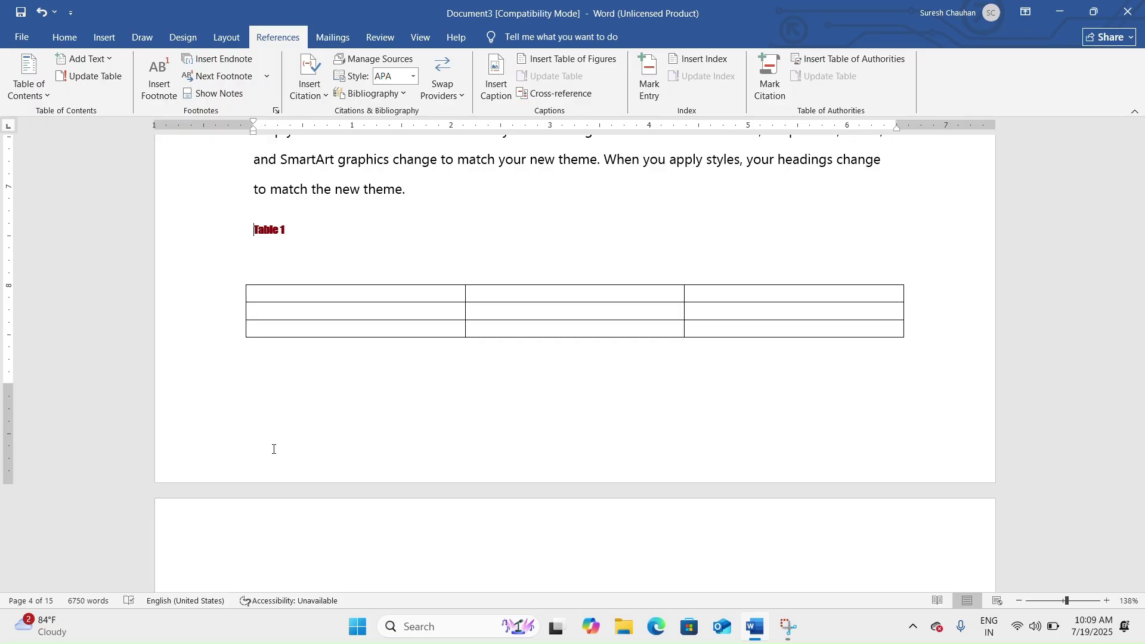
scroll(365, 448, "down", 15)
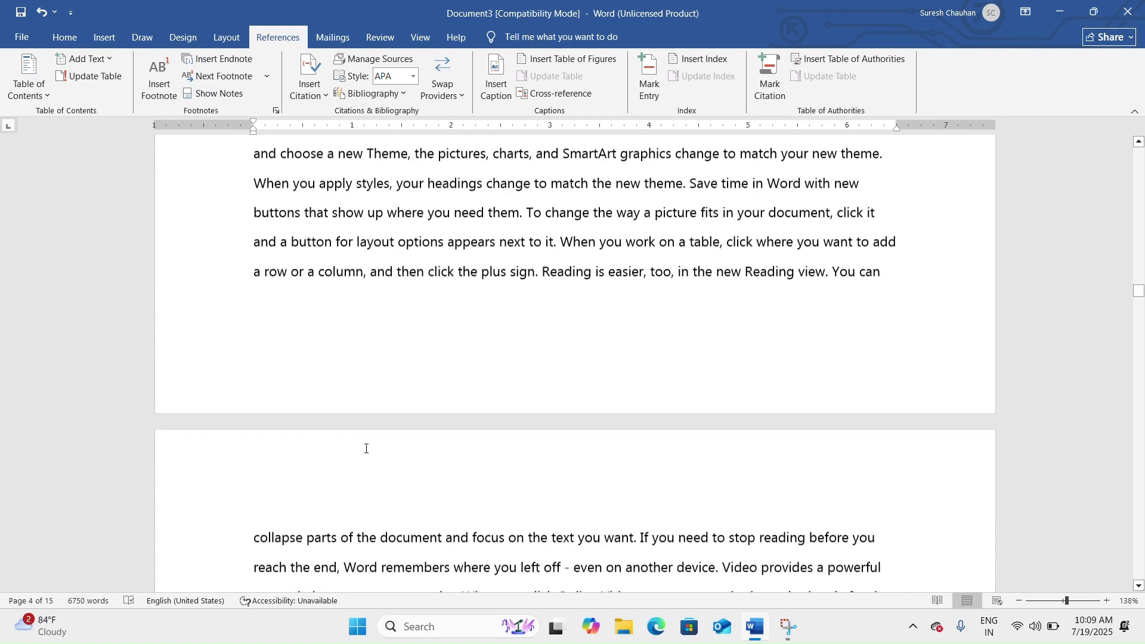
scroll(343, 339, "up", 3)
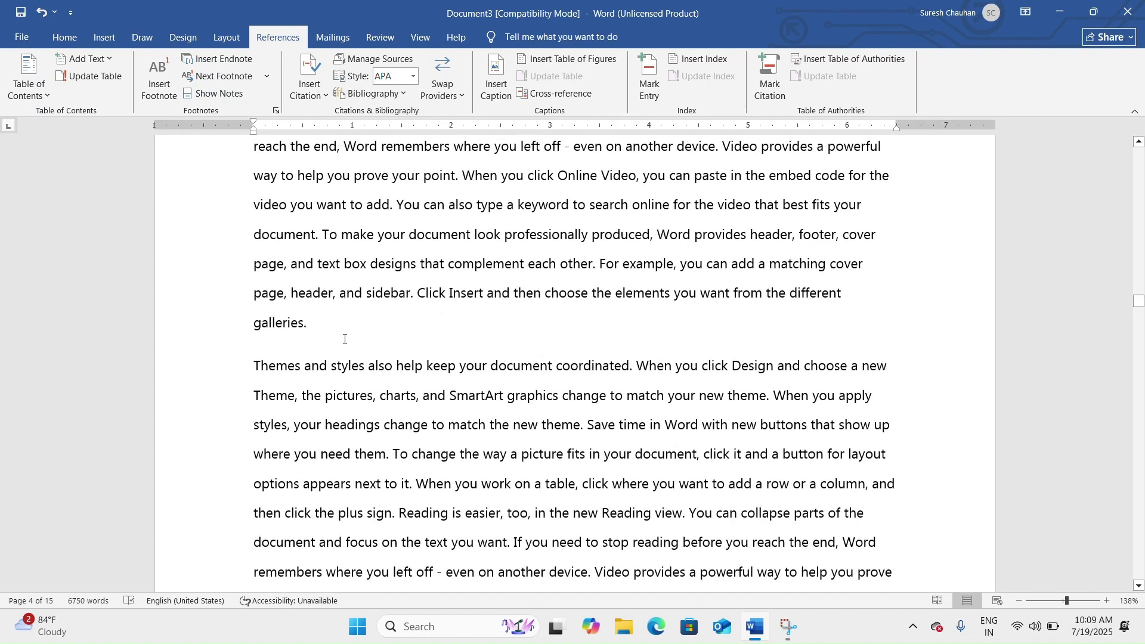
left_click(343, 339)
key("Return")
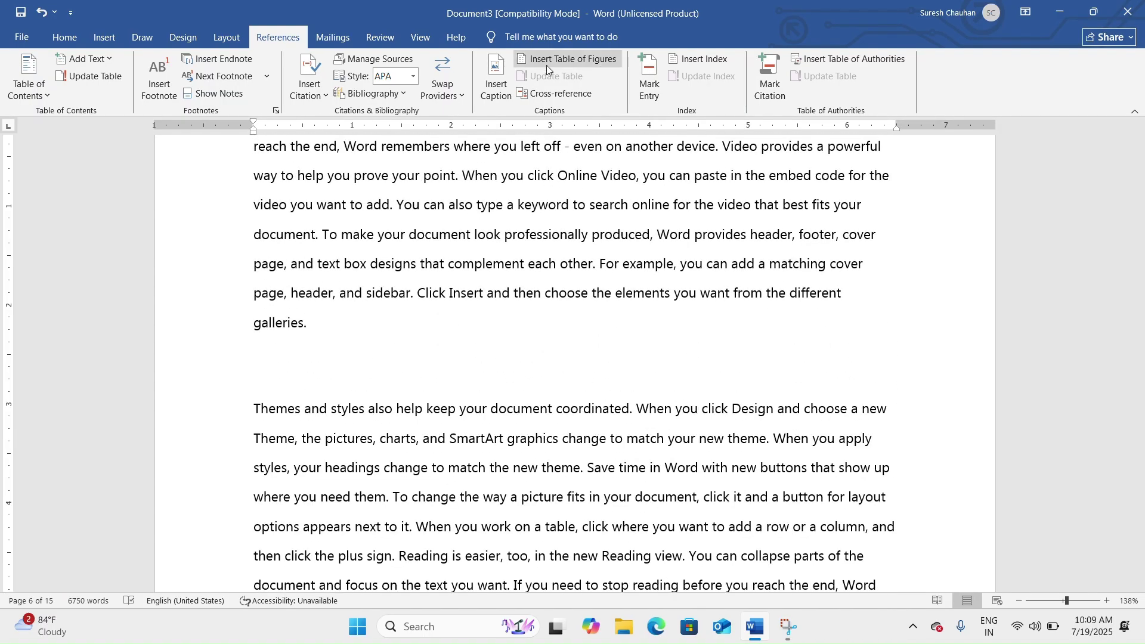
Review the caption Label, New Label and Numbering options, then cancel without changes.
left_click(500, 89)
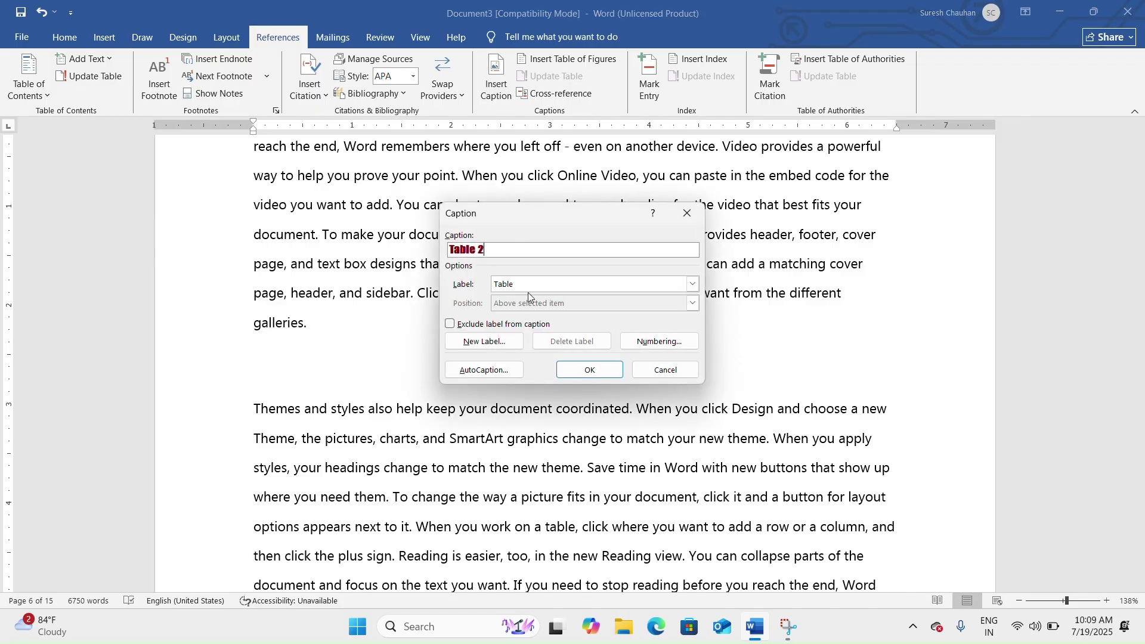
left_click(540, 291)
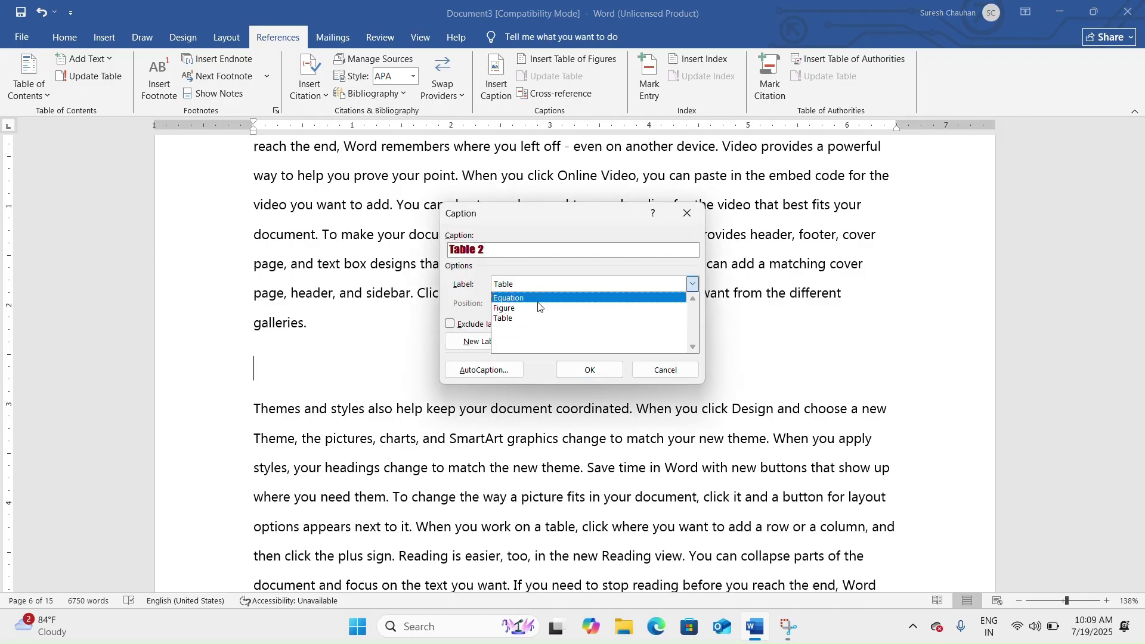
left_click(548, 275)
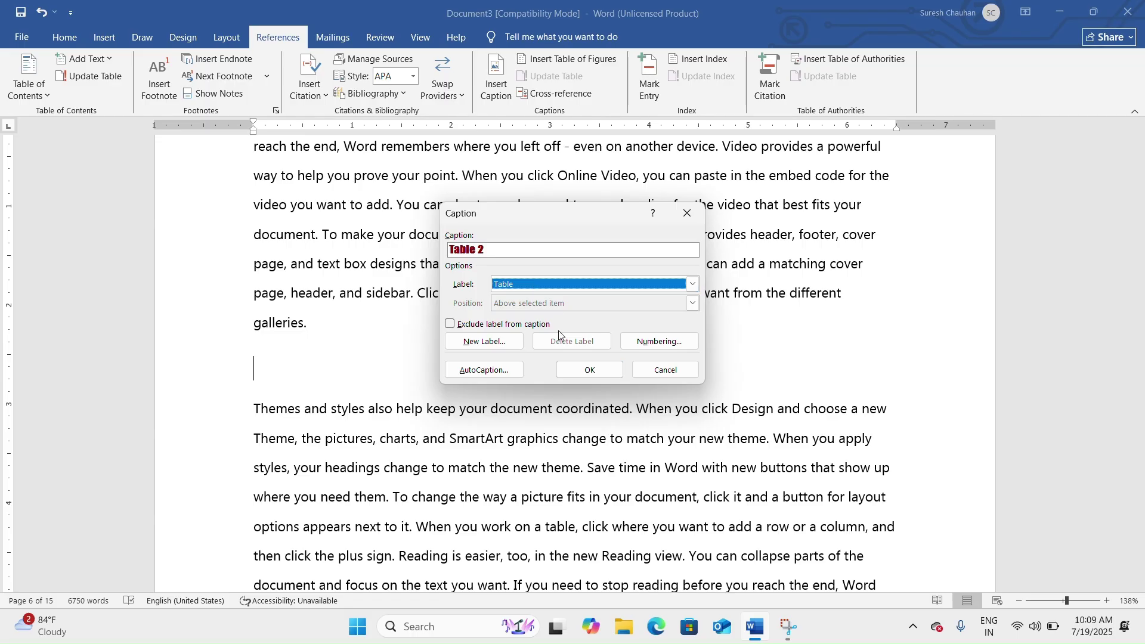
left_click(485, 342)
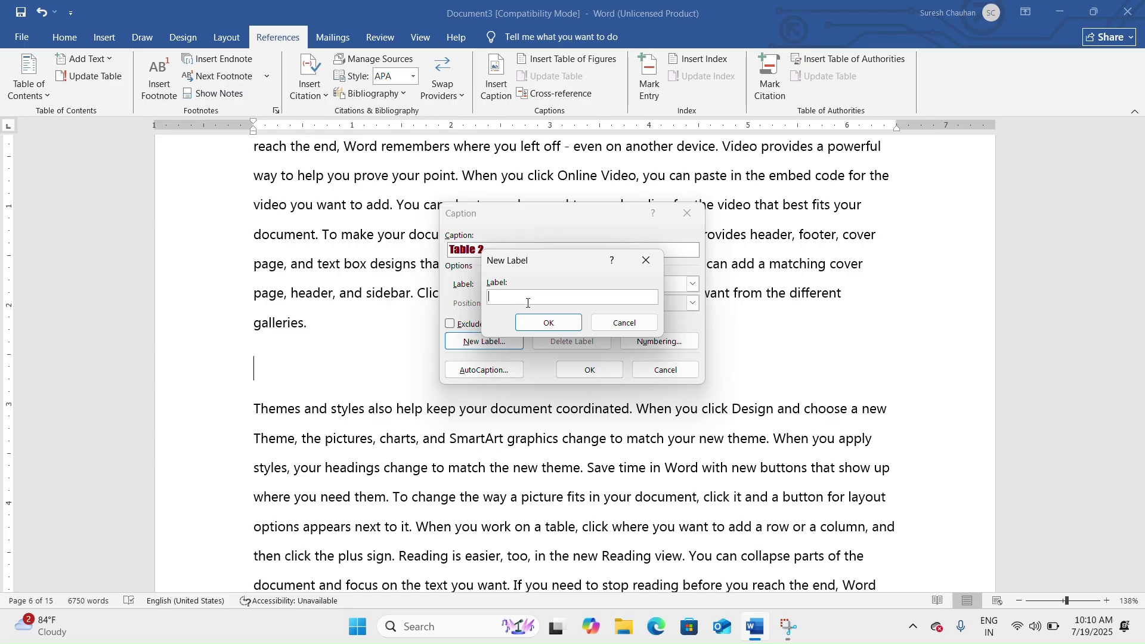
left_click(607, 325)
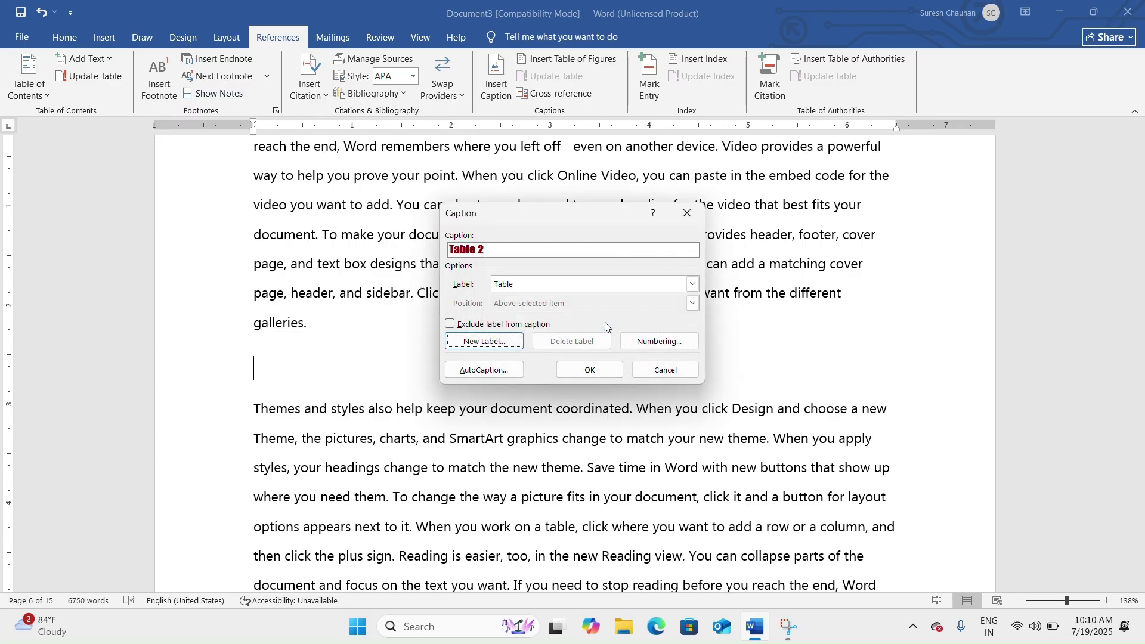
left_click(658, 341)
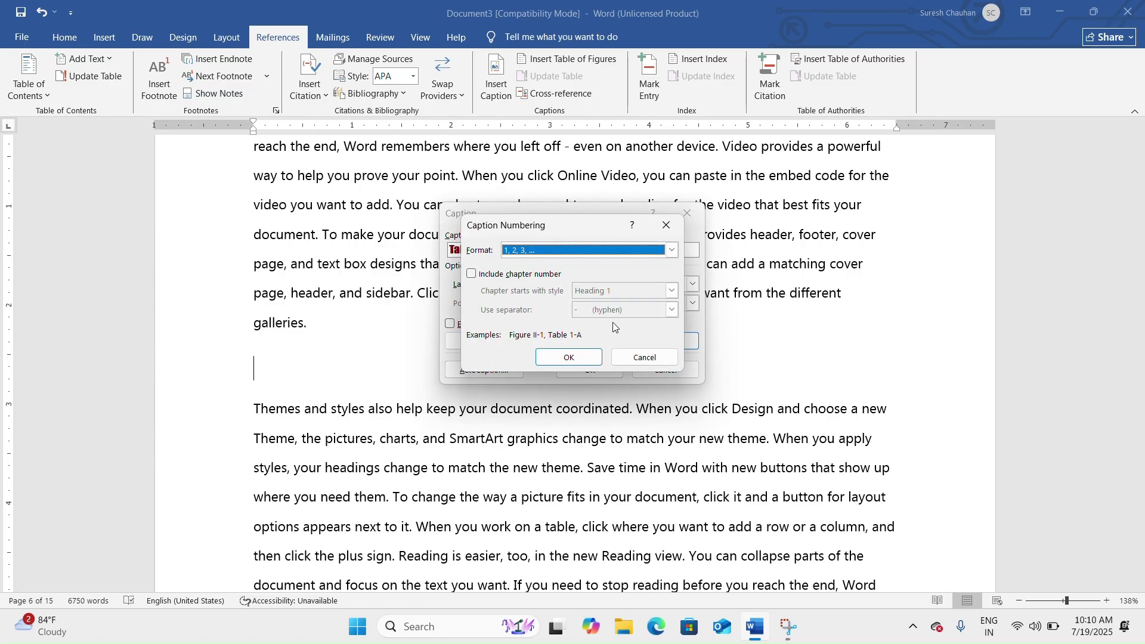
left_click(673, 250)
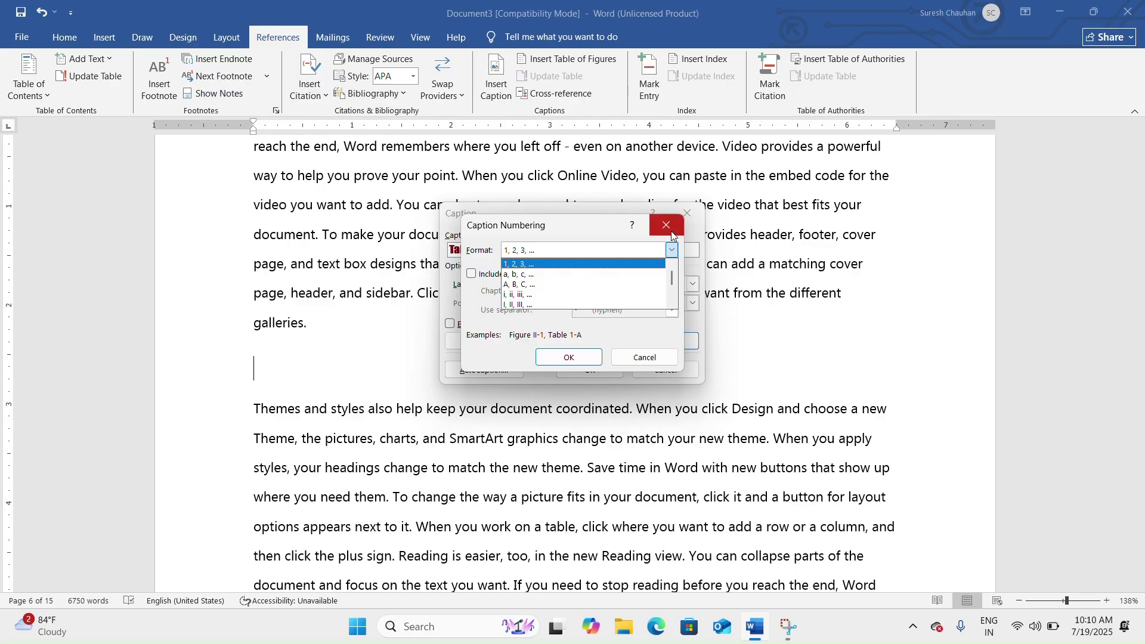
left_click(672, 249)
left_click(631, 357)
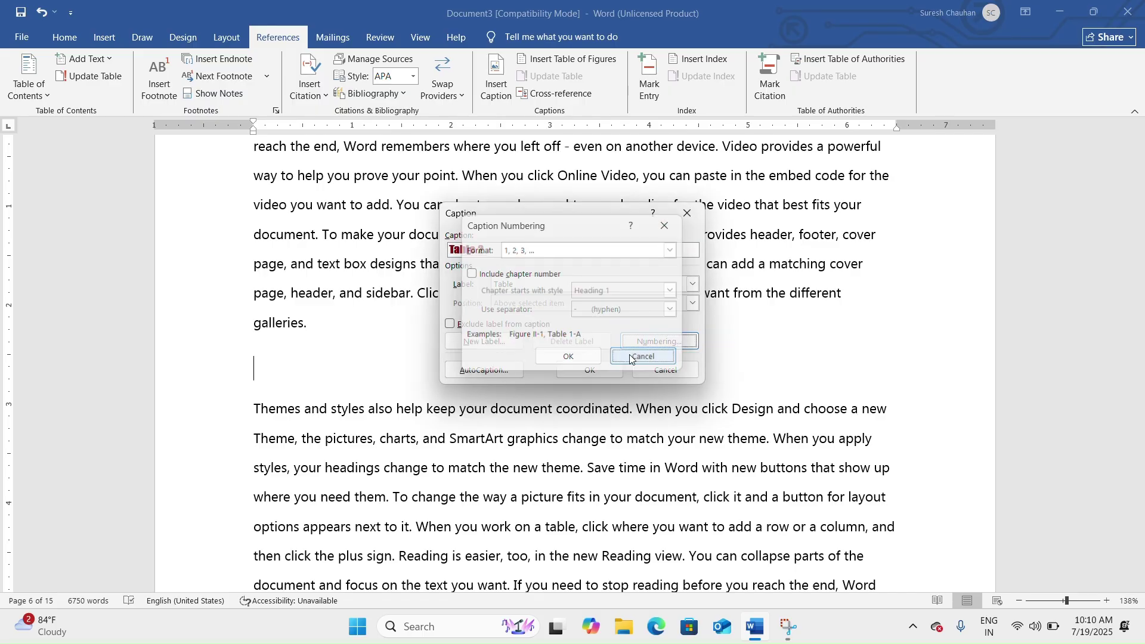
left_click(667, 370)
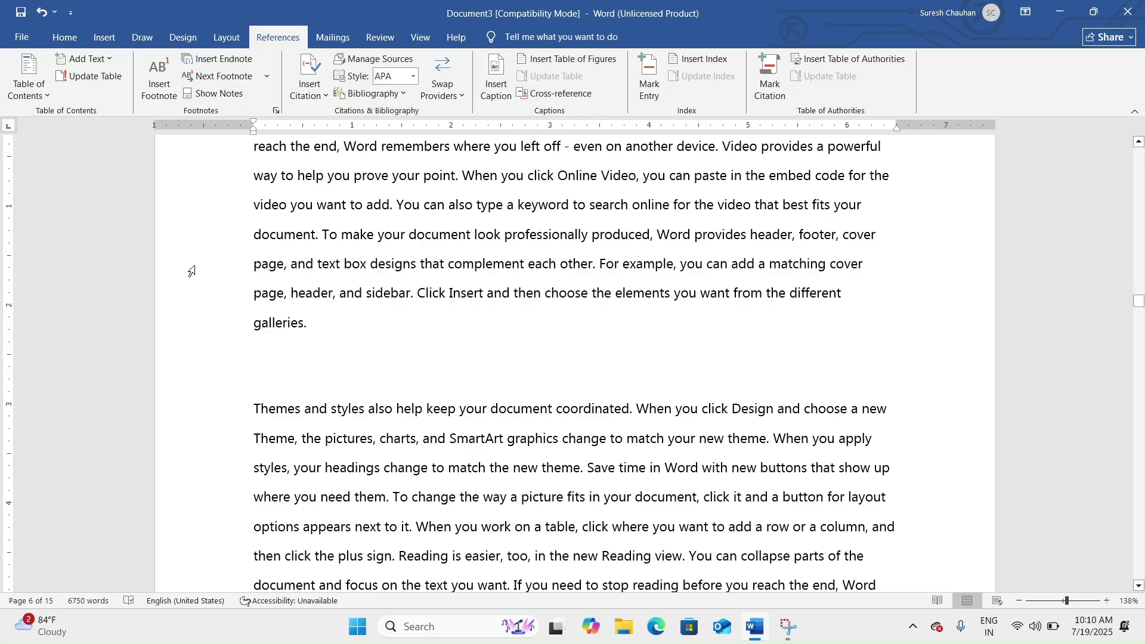
Insert the 'Table 2' caption and add a blank line below it.
left_click(486, 79)
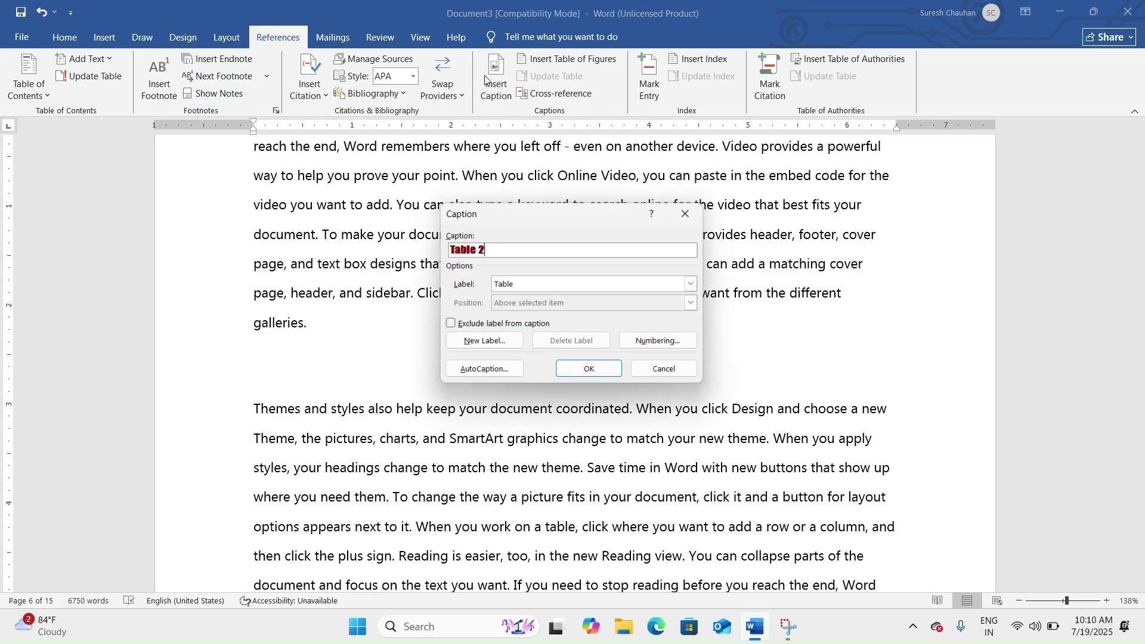
left_click(584, 370)
key("Return")
key("Return")
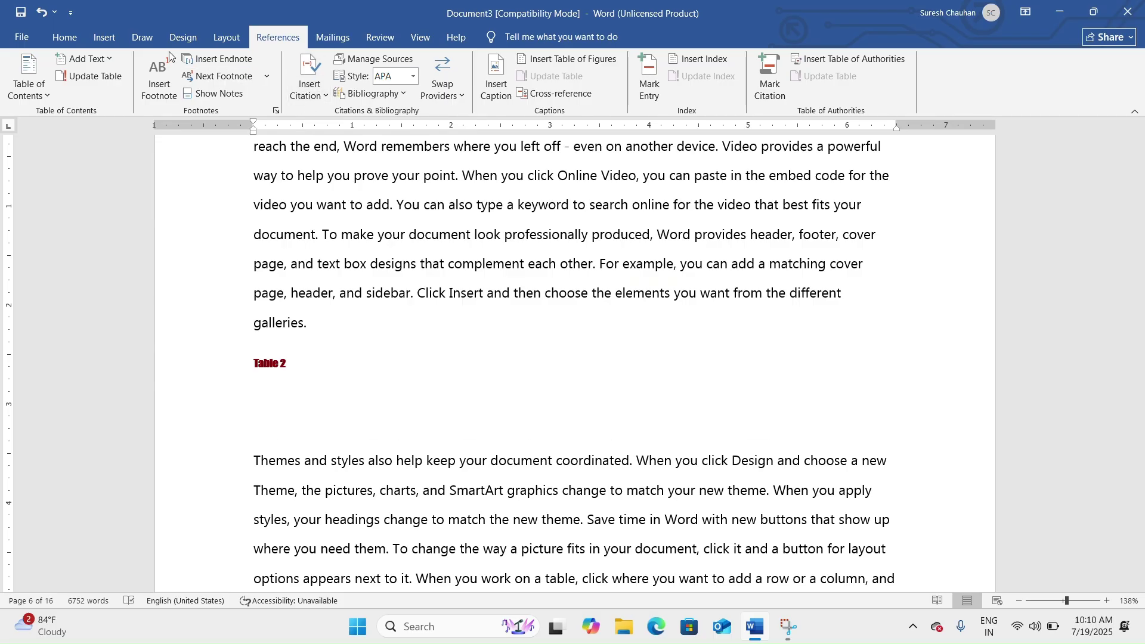
Insert an empty 3x3 table under the Table 2 caption and review the document.
left_click(104, 37)
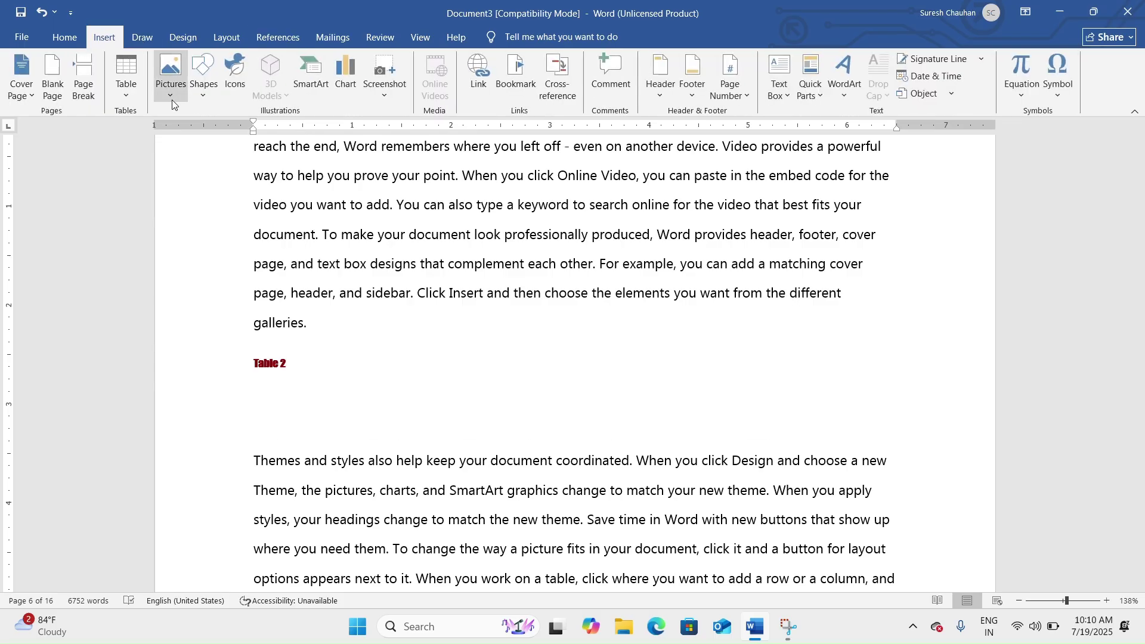
left_click(127, 93)
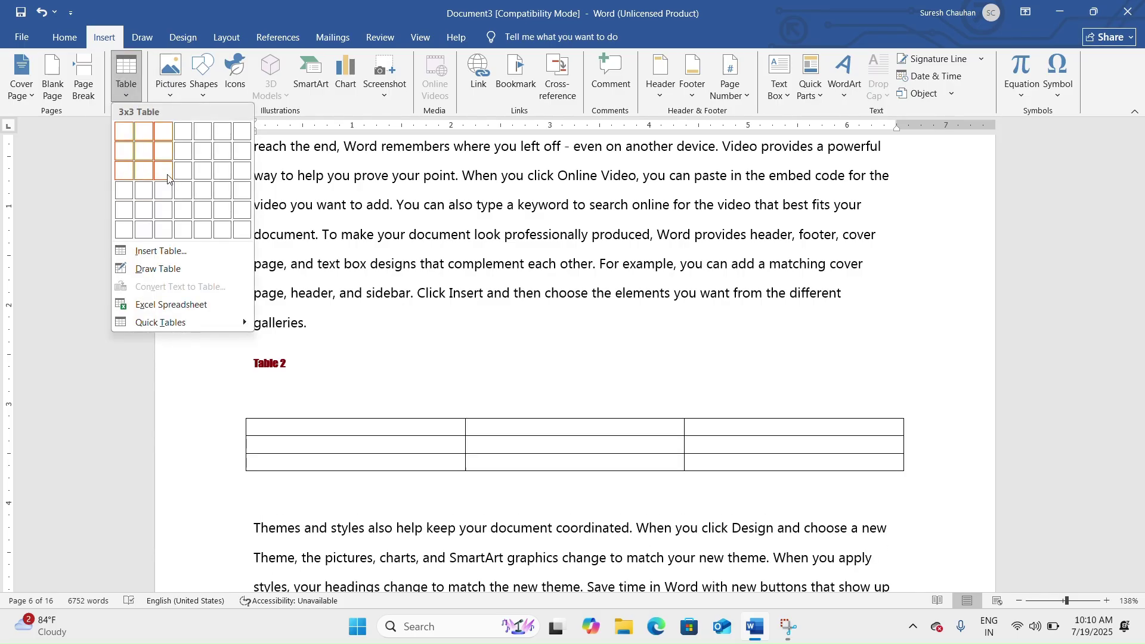
left_click(171, 191)
left_click(309, 374)
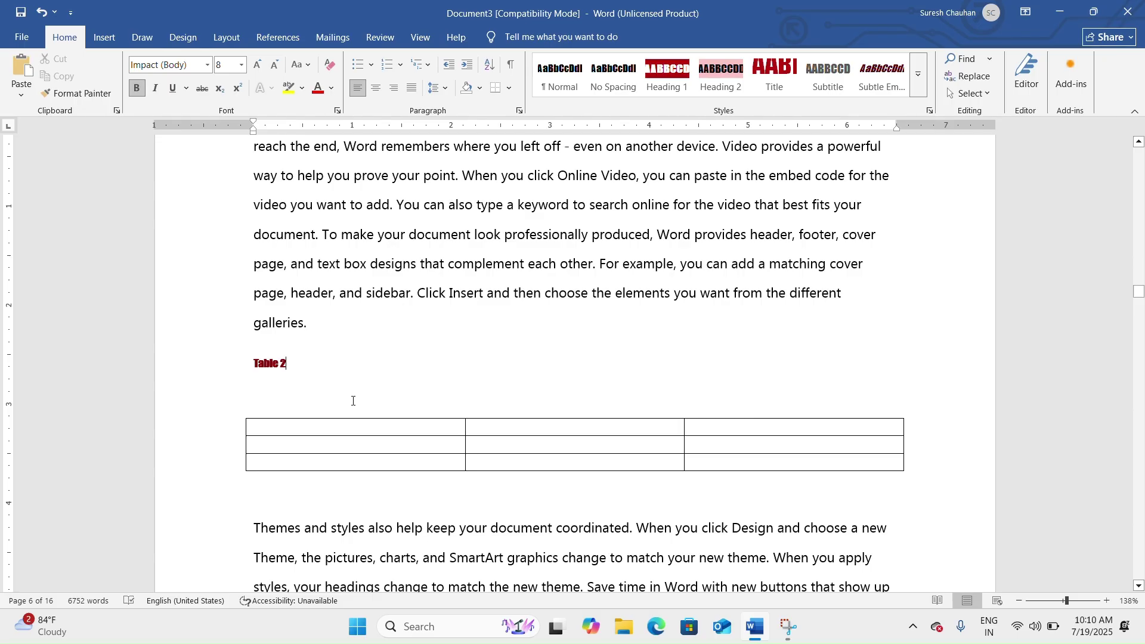
scroll(314, 390, "down", 3)
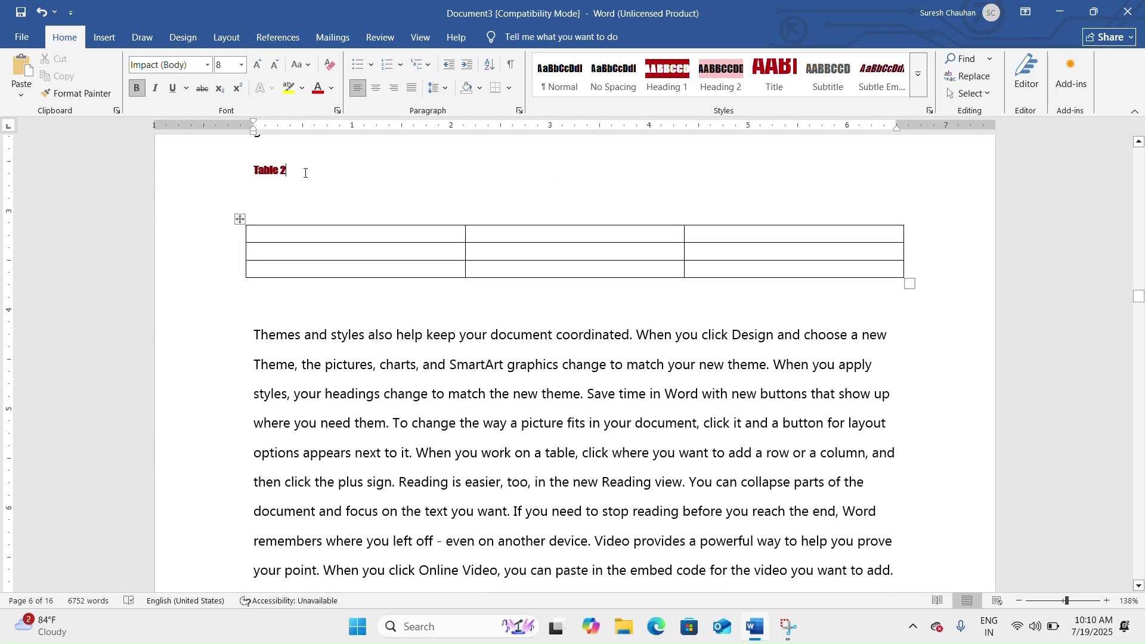
scroll(305, 173, "down", 10)
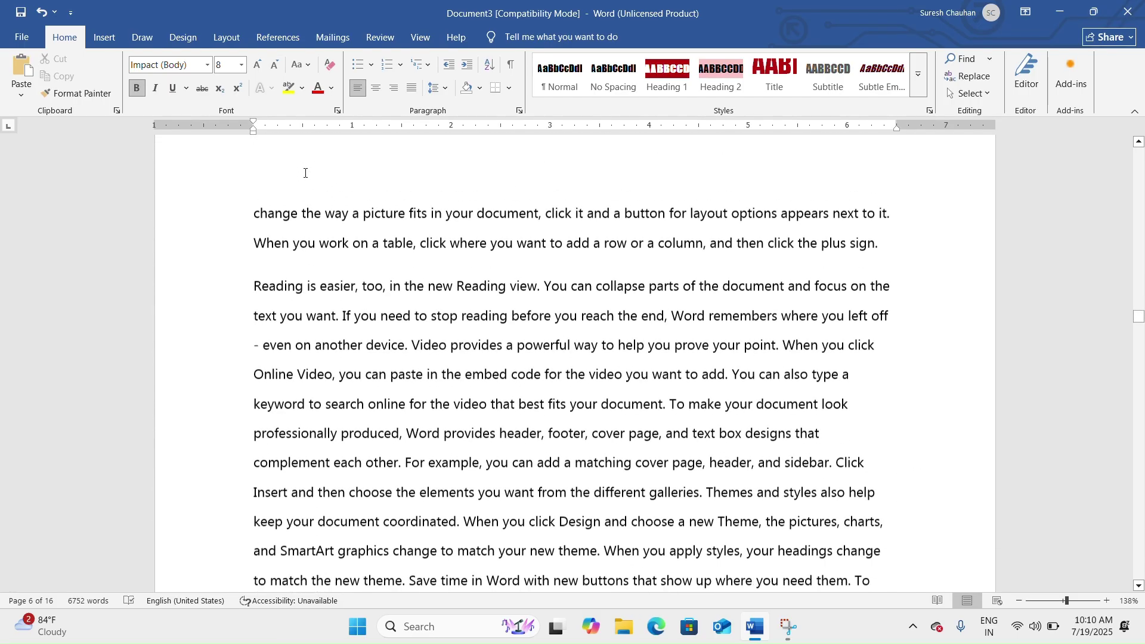
scroll(310, 177, "down", 10)
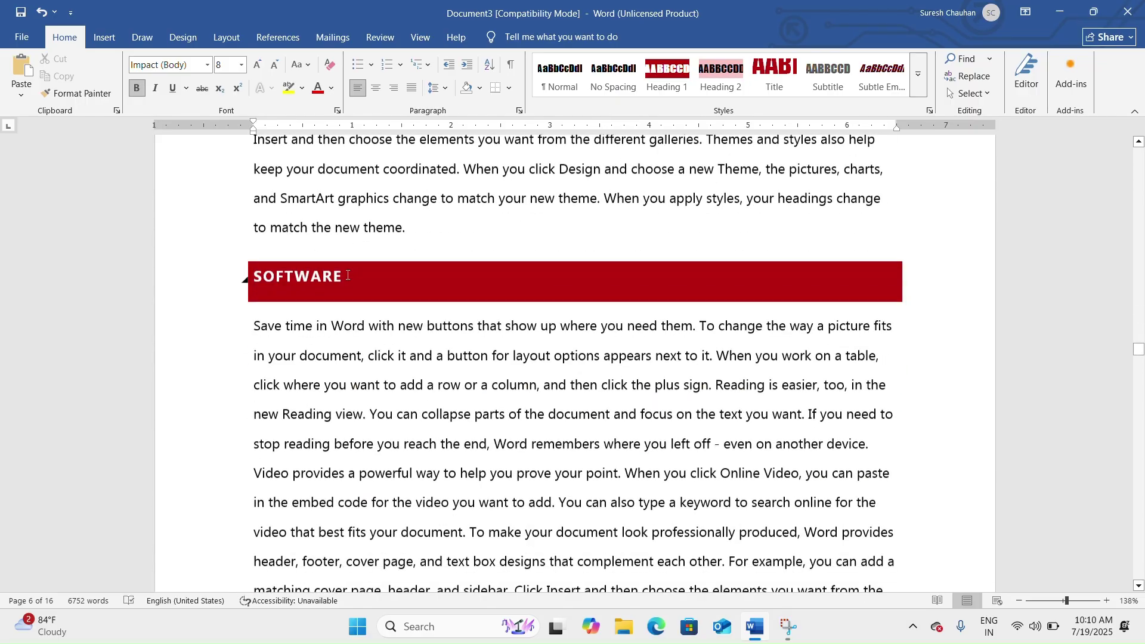
scroll(352, 279, "down", 15)
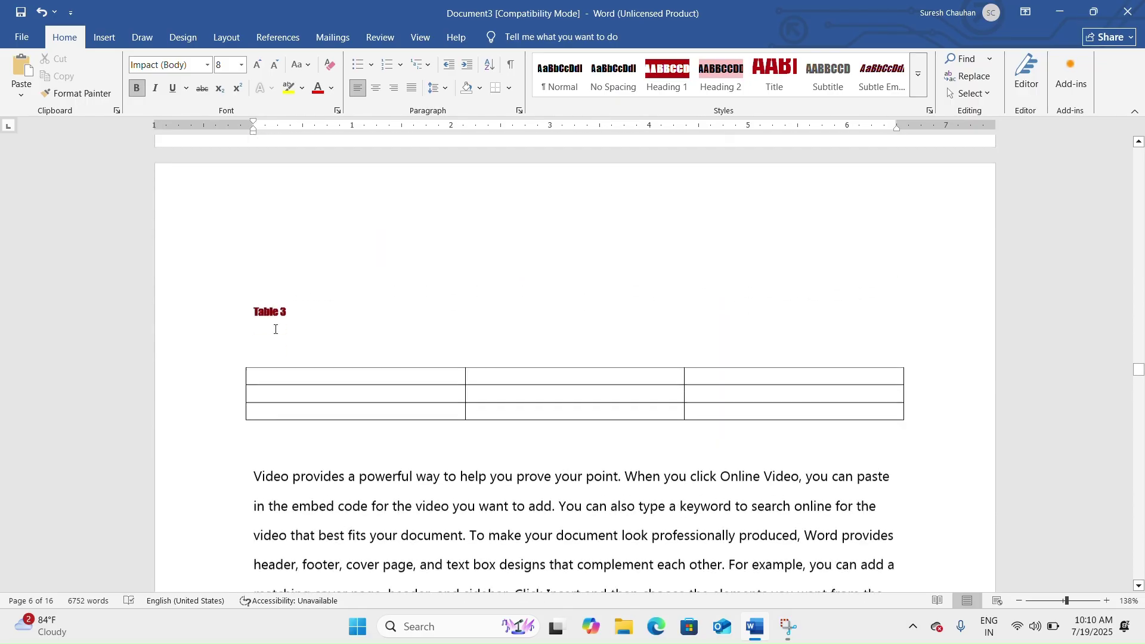
scroll(300, 337, "down", 15)
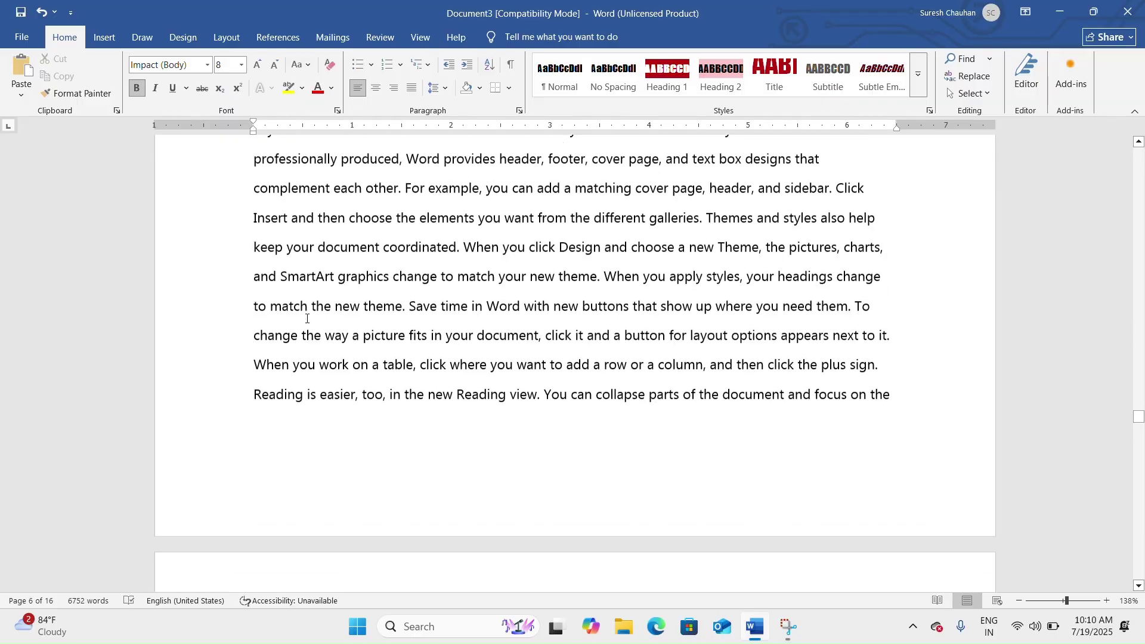
scroll(307, 319, "down", 15)
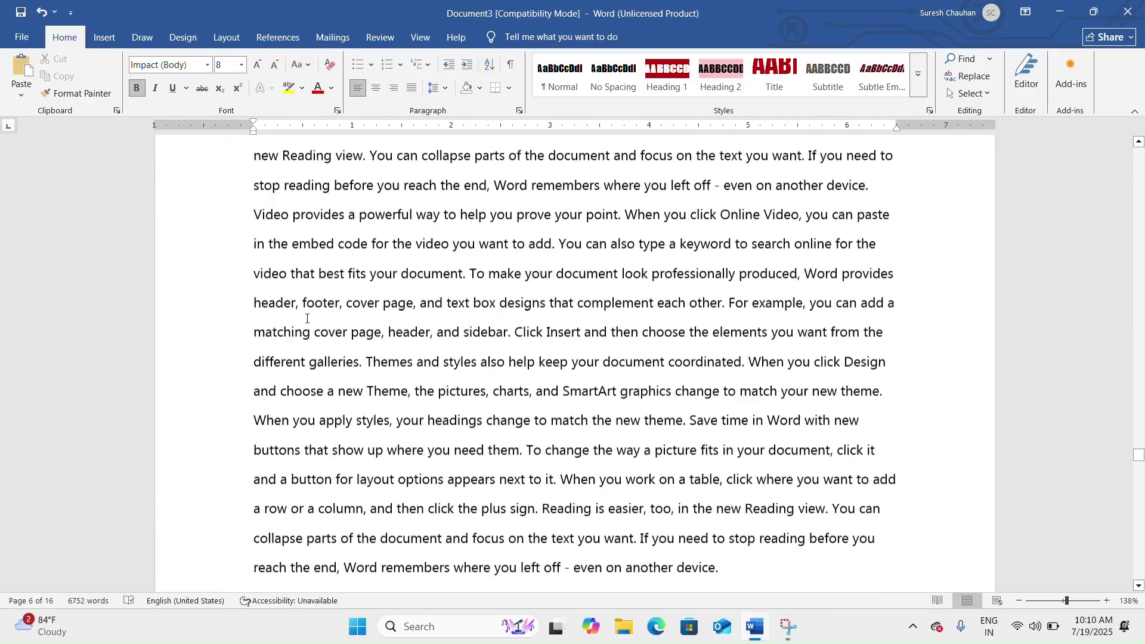
scroll(307, 319, "down", 4)
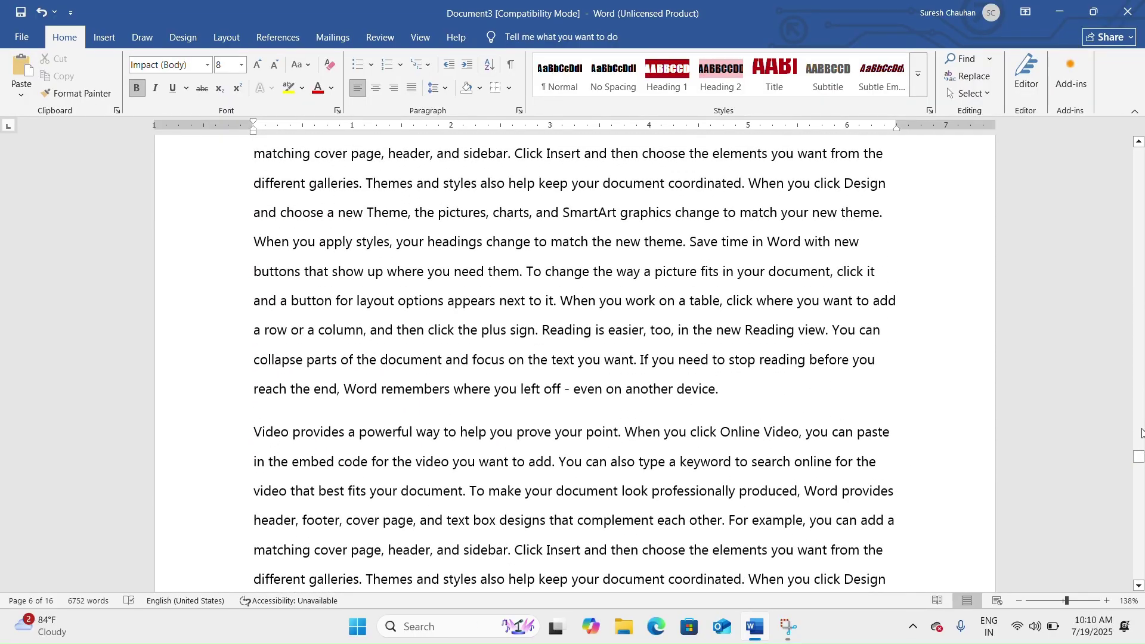
scroll(1140, 470, "down", 5)
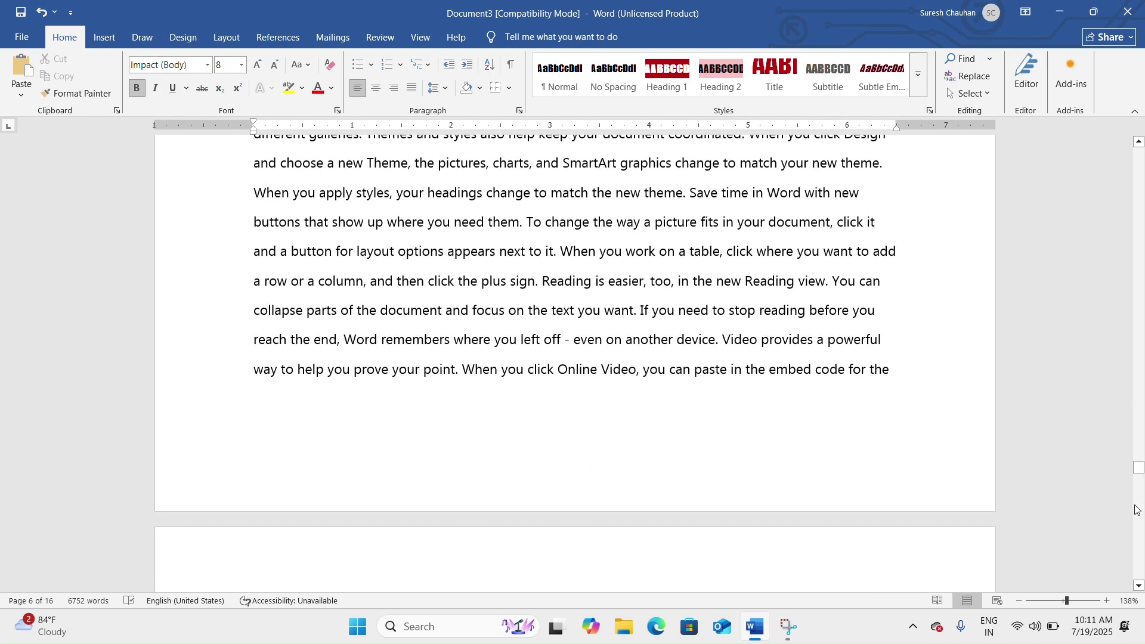
left_click_drag(1139, 467, 1115, 260)
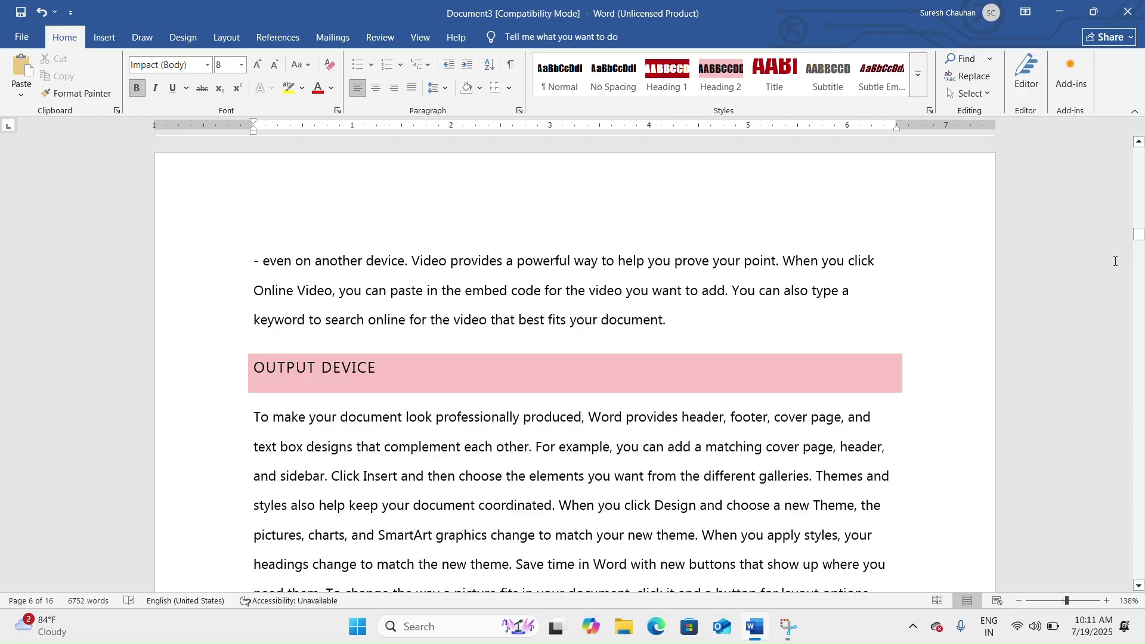
Update the entire table of figures so it lists Table 1 through Table 4.
left_click(1116, 261)
scroll(404, 550, "up", 15)
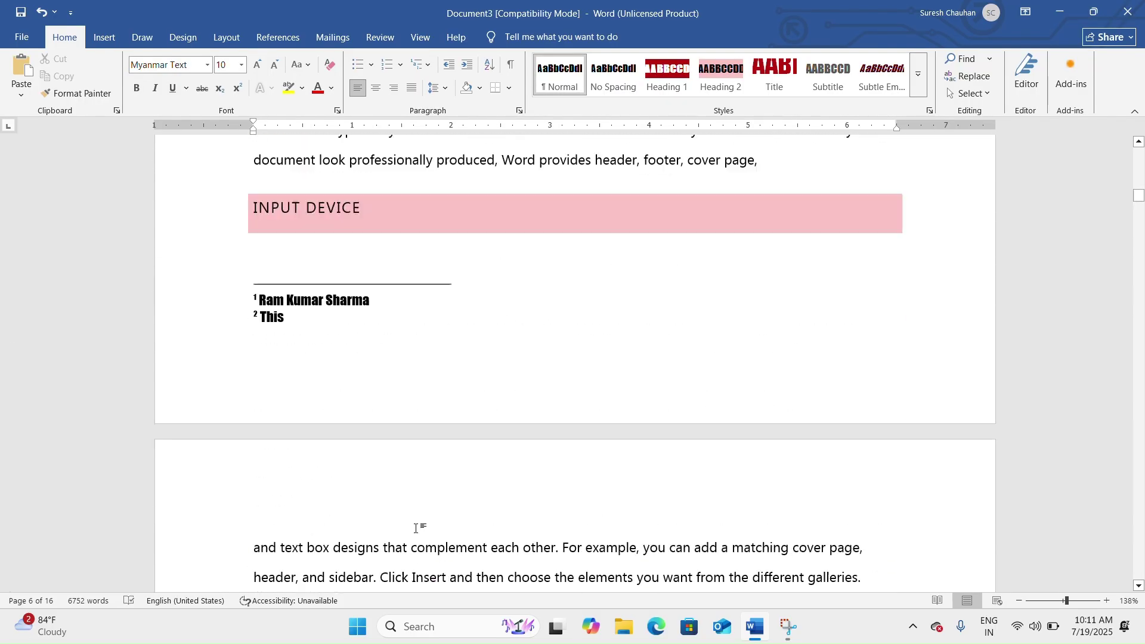
scroll(416, 528, "up", 20)
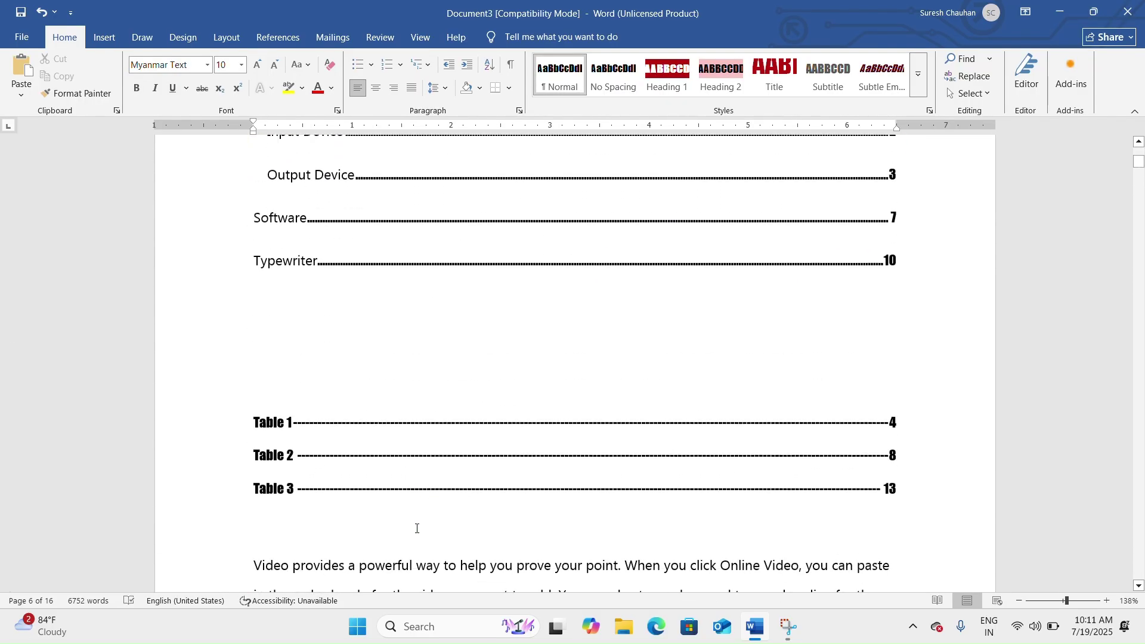
left_click(387, 448)
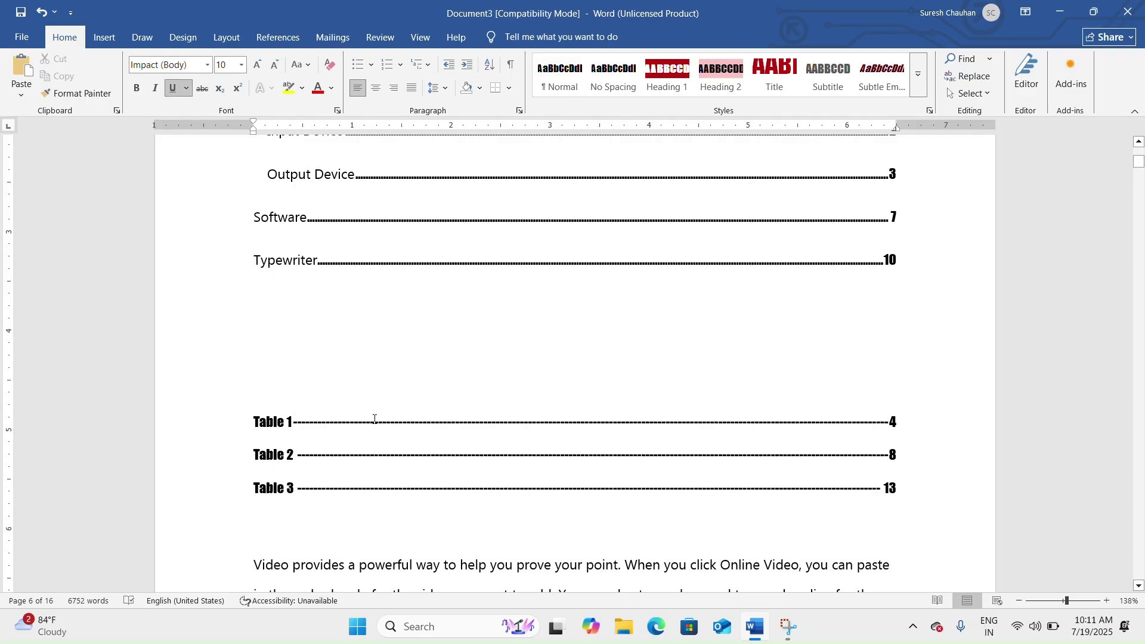
left_click_drag(356, 423, 413, 510)
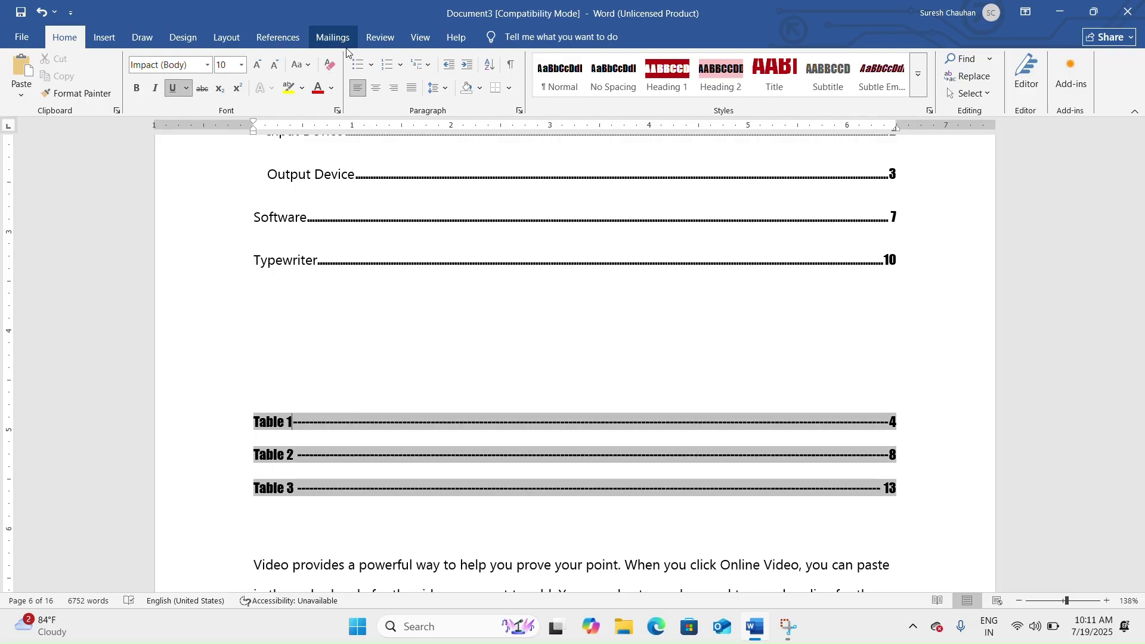
left_click(281, 39)
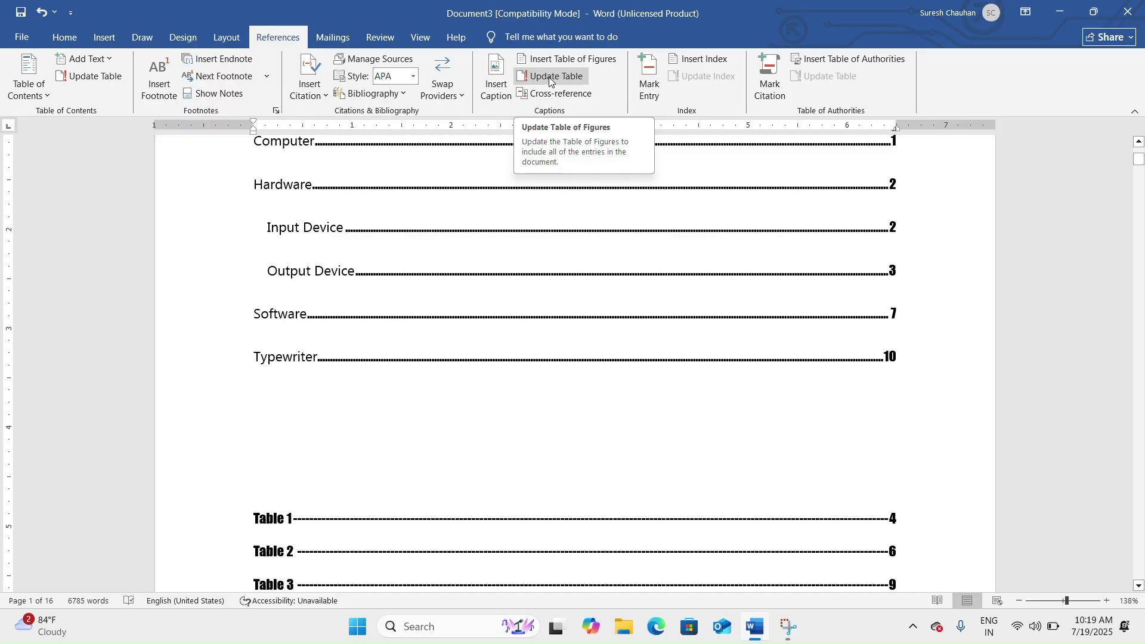
left_click(549, 77)
left_click(502, 310)
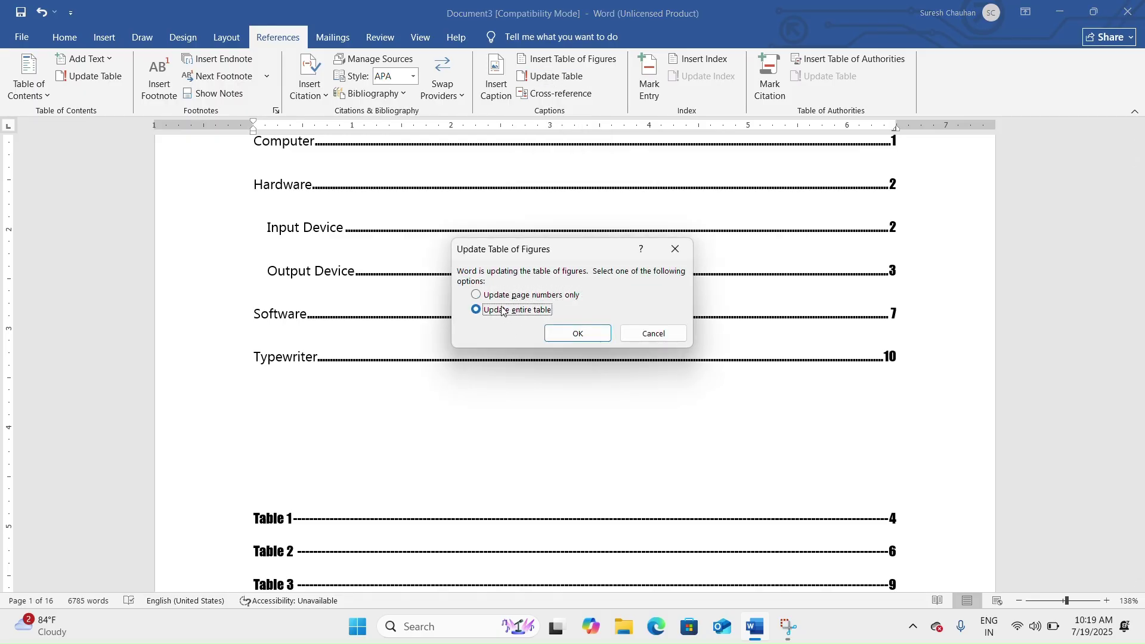
left_click(576, 334)
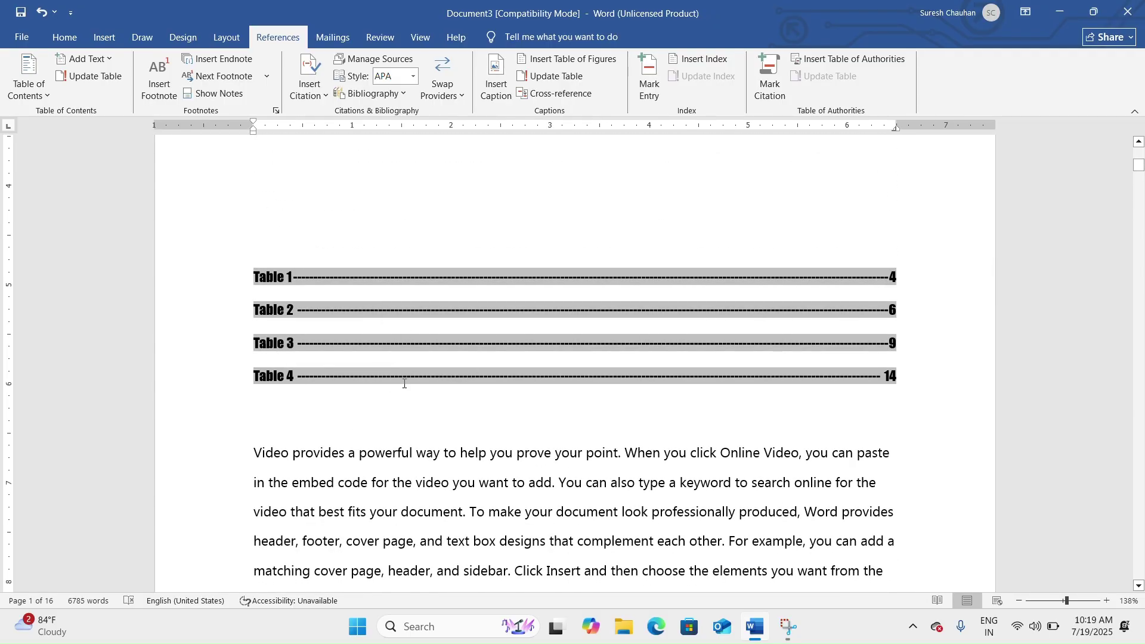
left_click(483, 406)
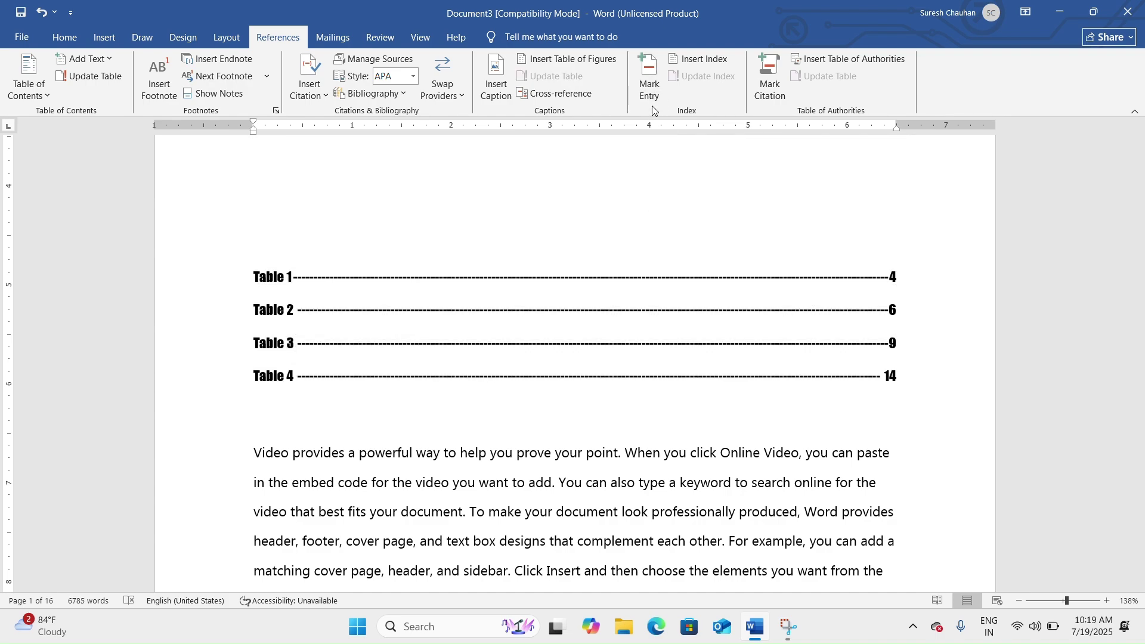
Mark the phrase 'Click Insert' as an index entry.
scroll(658, 104, "down", 1)
scroll(658, 104, "down", 3)
scroll(662, 195, "down", 1)
scroll(616, 388, "up", 2)
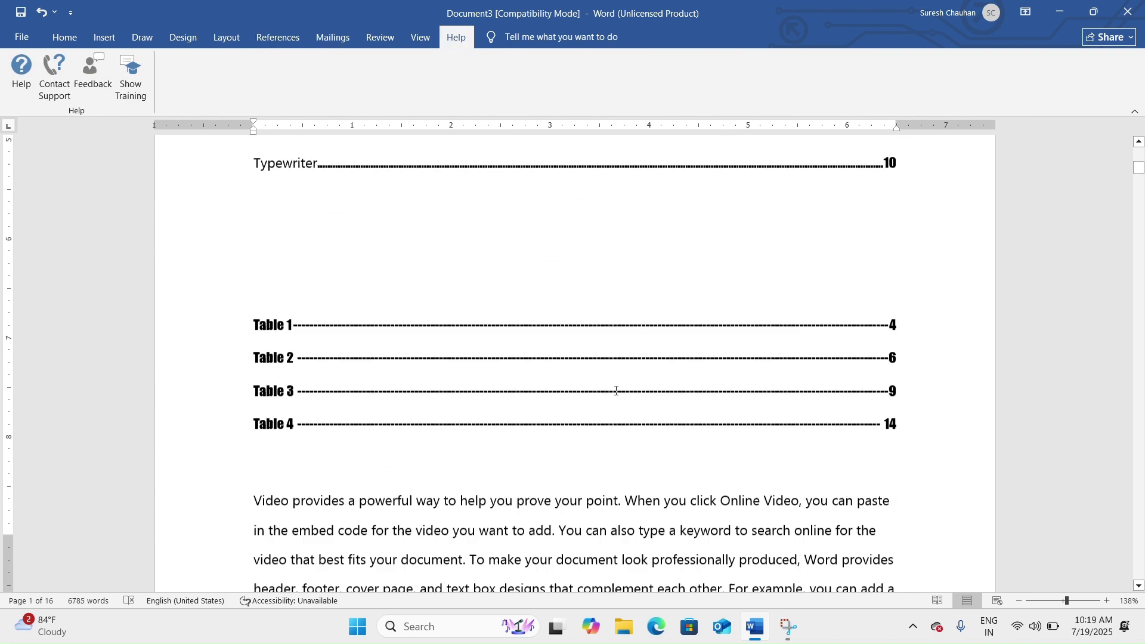
scroll(610, 357, "down", 6)
left_click(543, 261)
left_click_drag(517, 237, 583, 236)
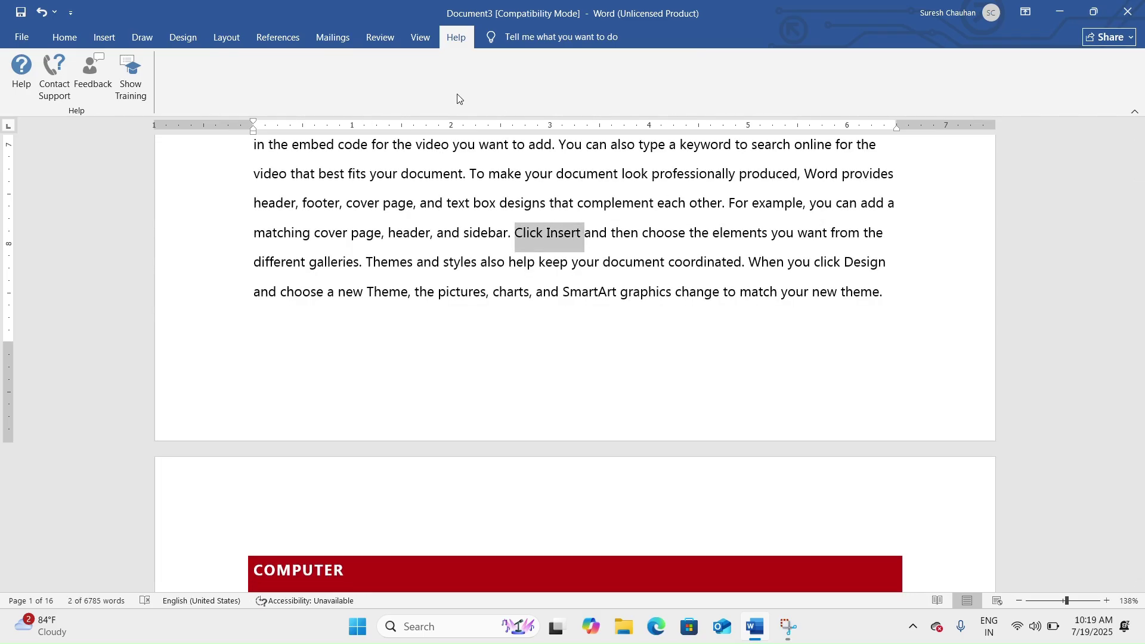
left_click(276, 40)
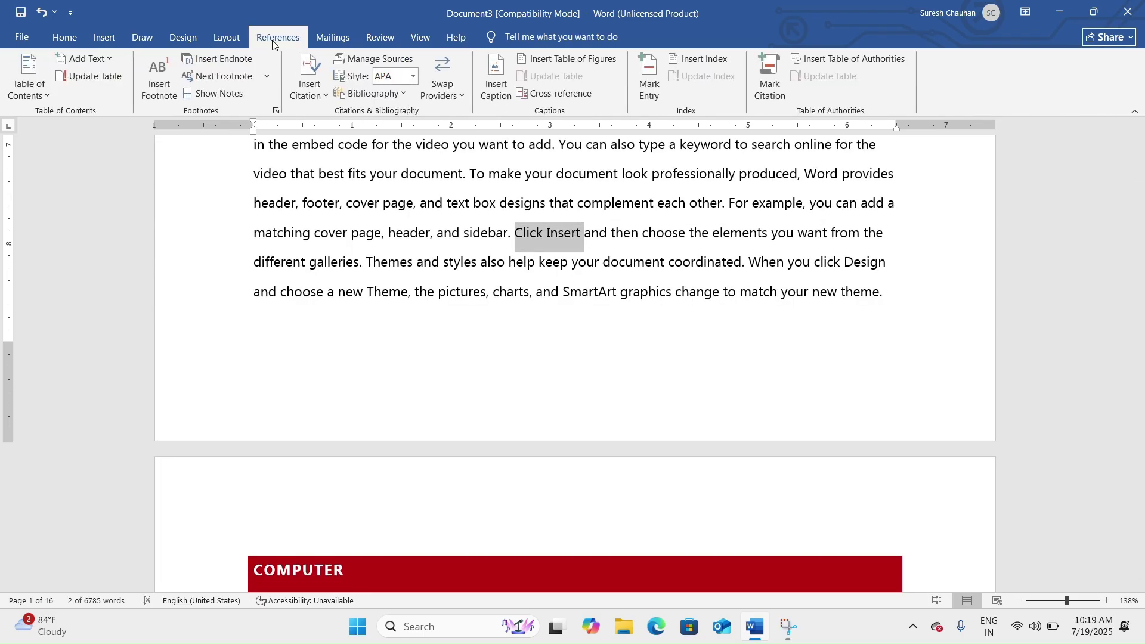
left_click(649, 78)
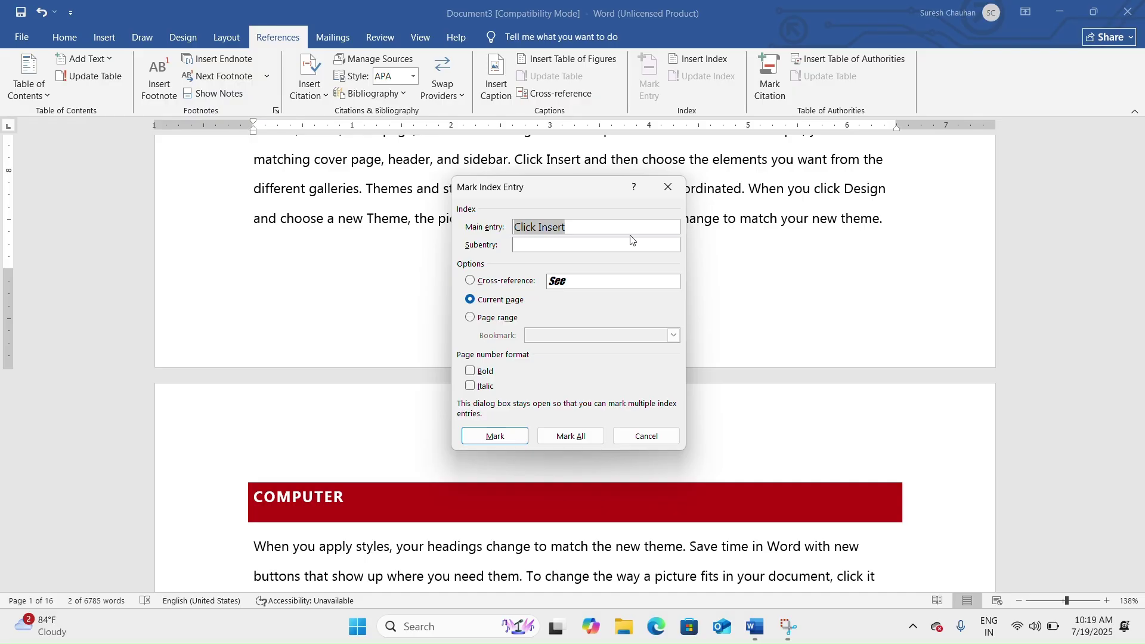
left_click(496, 440)
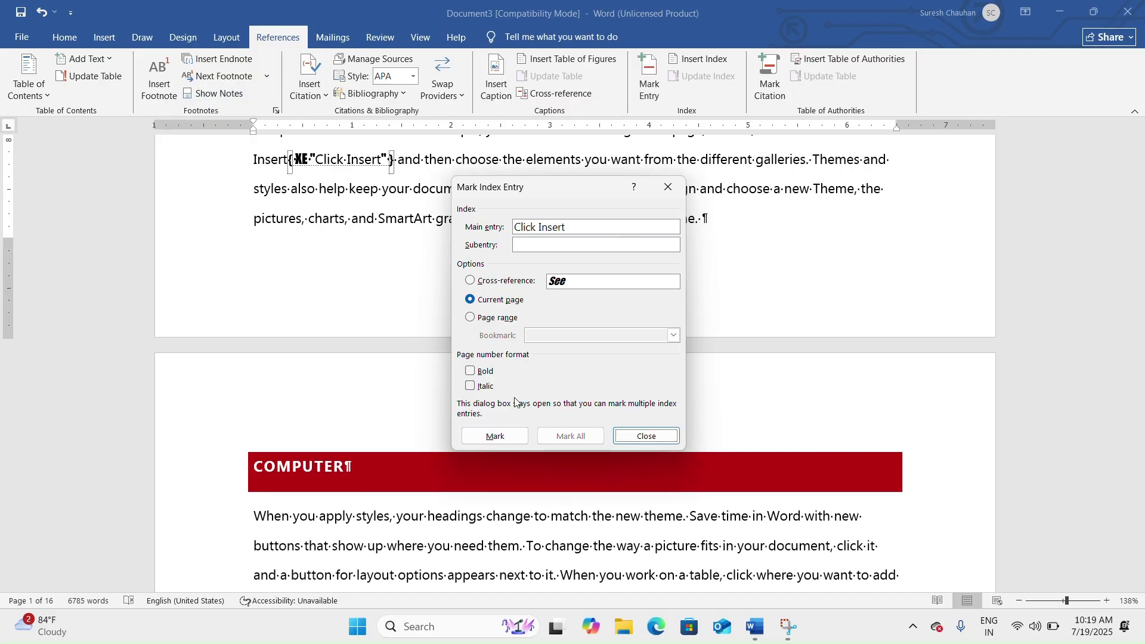
Mark 'button for' as another index entry.
scroll(663, 480, "down", 10)
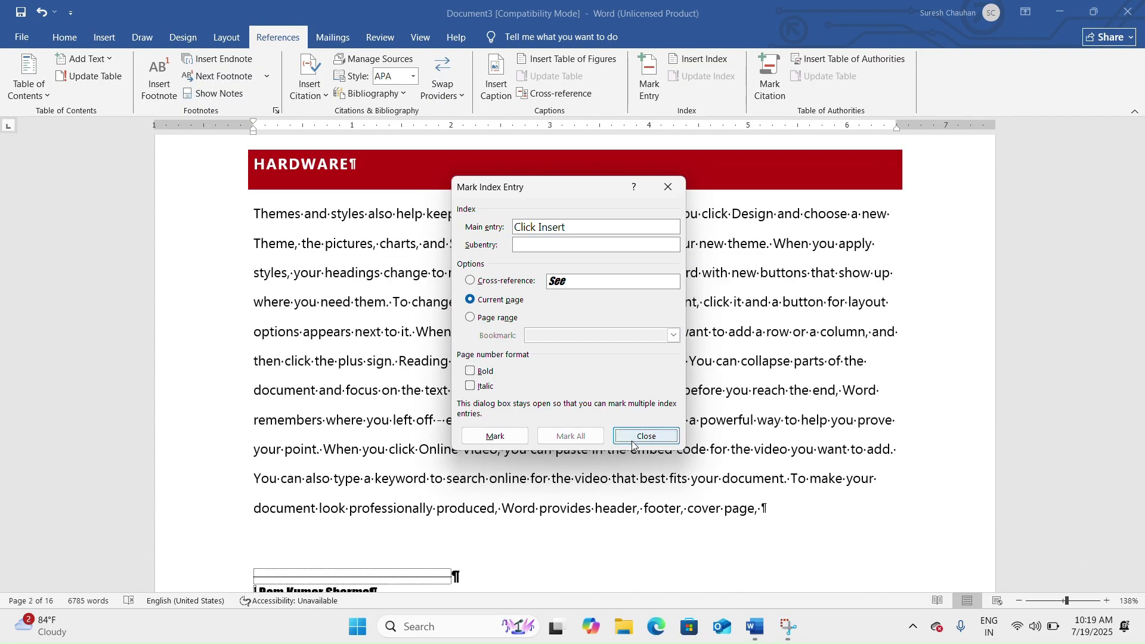
left_click(787, 303)
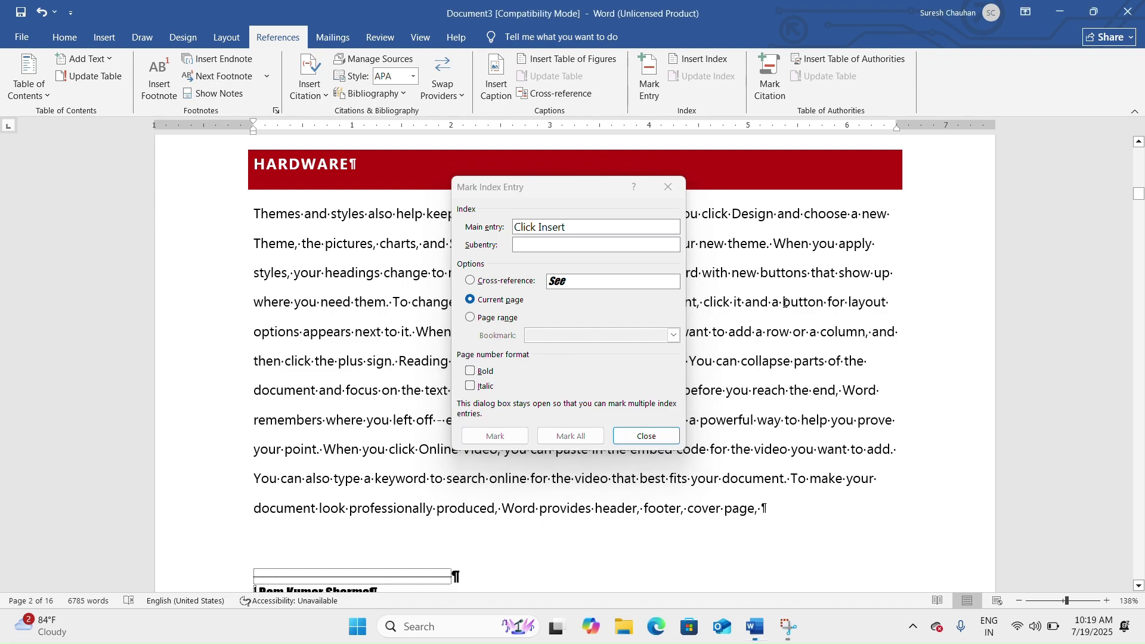
left_click_drag(829, 301, 784, 303)
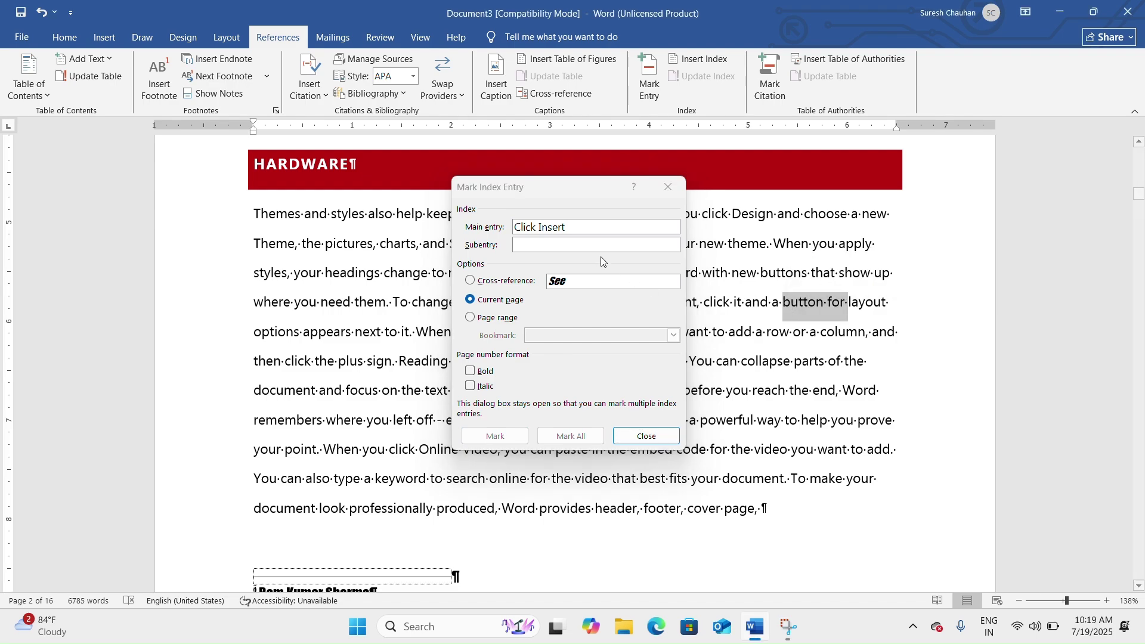
left_click(582, 233)
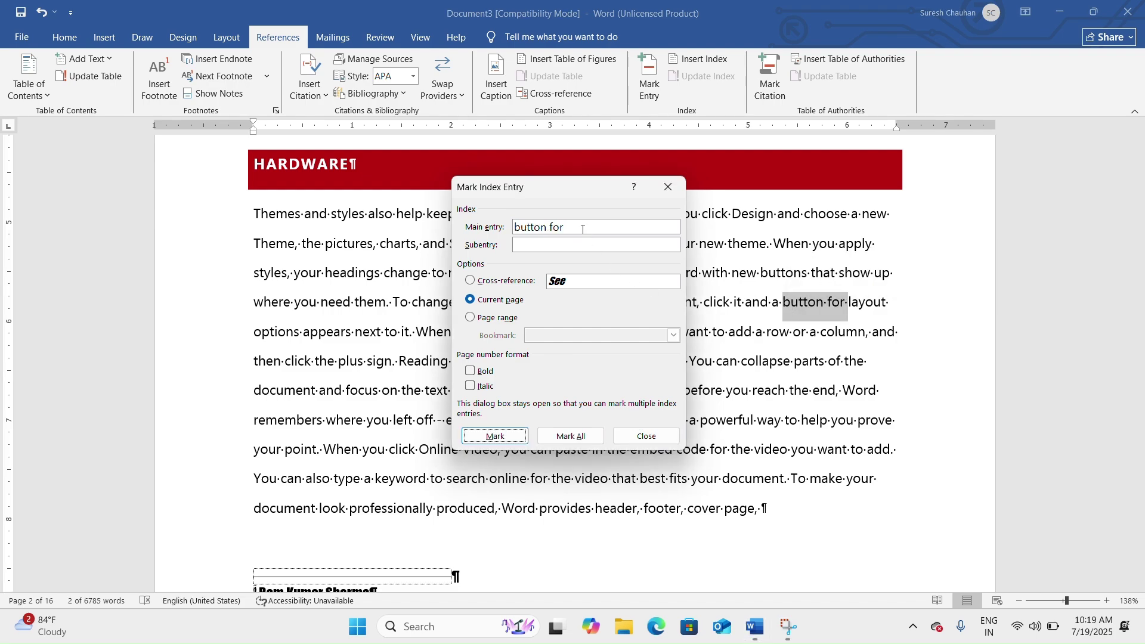
left_click(499, 436)
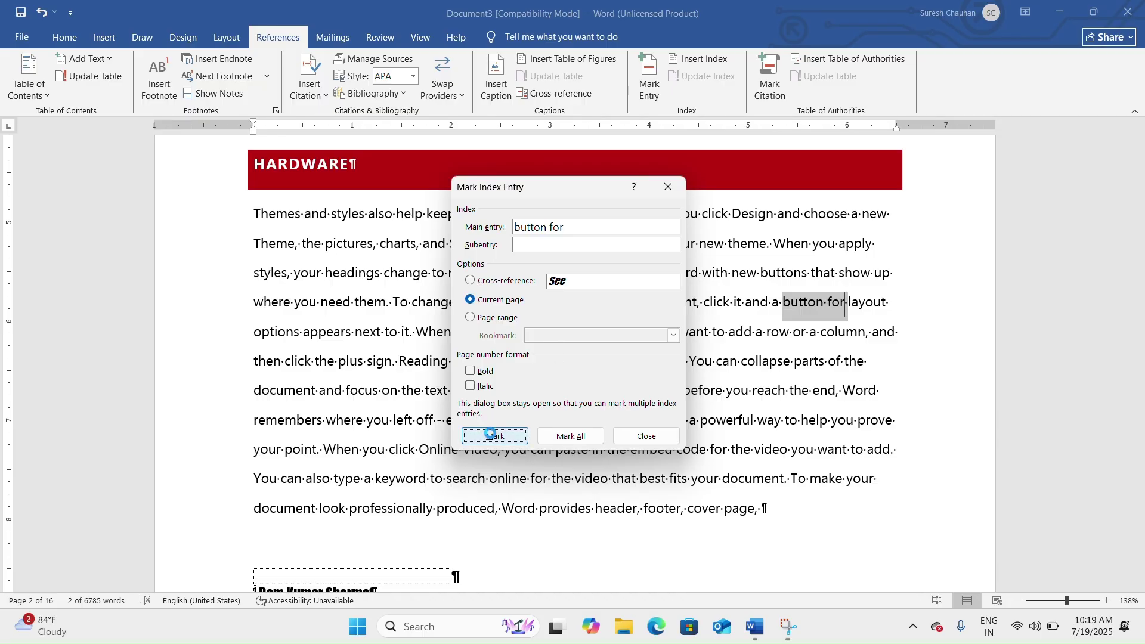
Mark 'and sidebar' as an index entry and close the Mark Index Entry dialog.
scroll(737, 395, "down", 3)
scroll(773, 325, "down", 15)
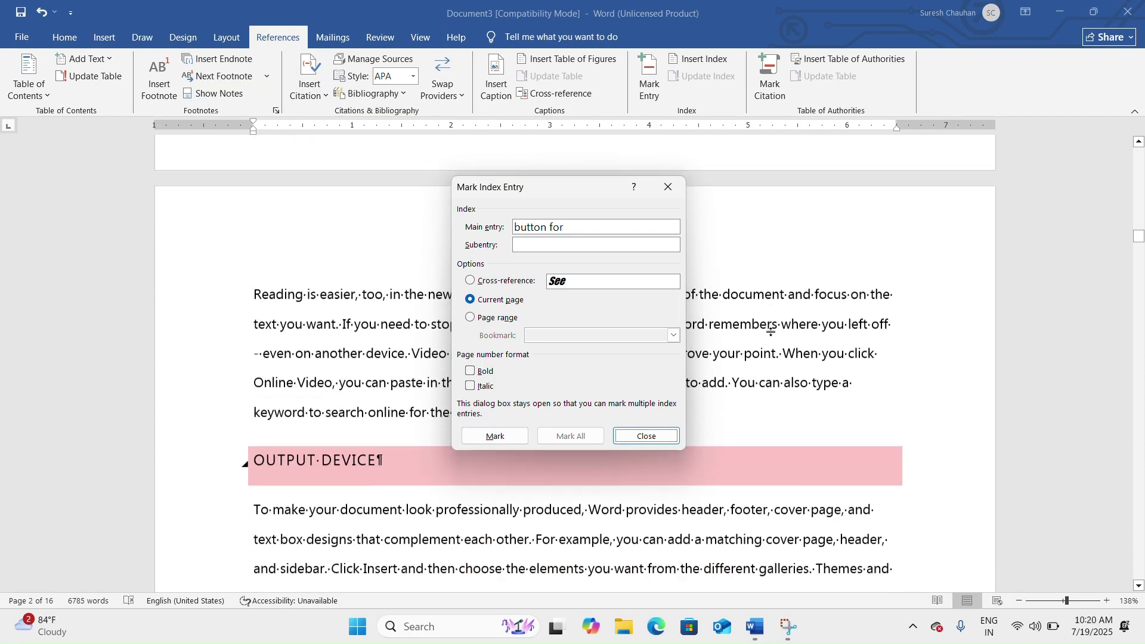
scroll(772, 331, "down", 3)
left_click(781, 179)
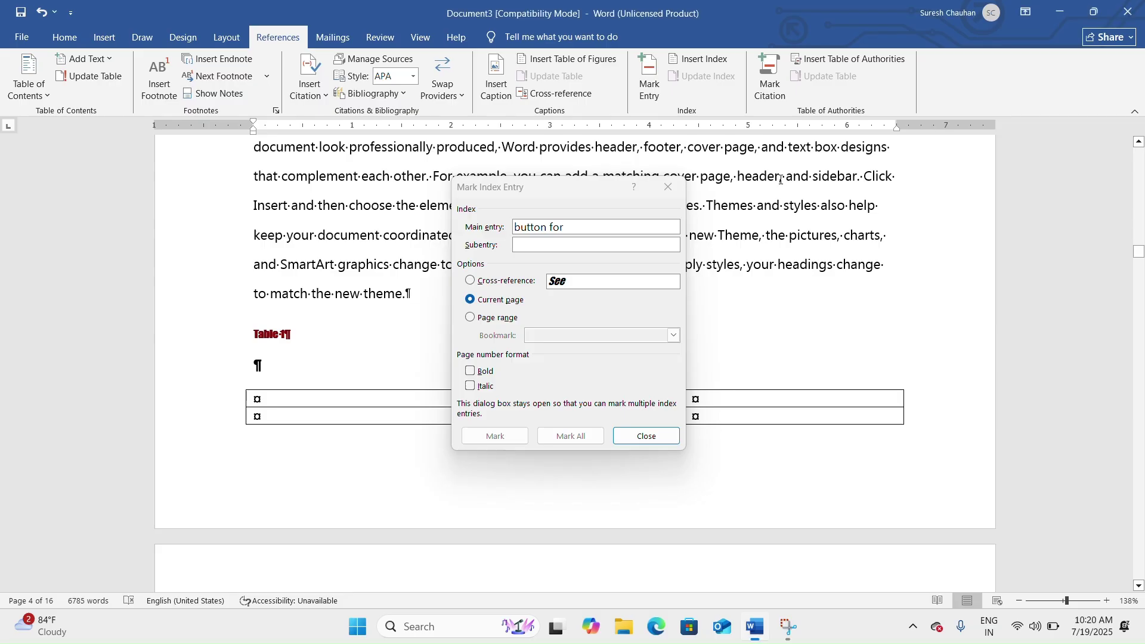
left_click_drag(841, 175, 781, 178)
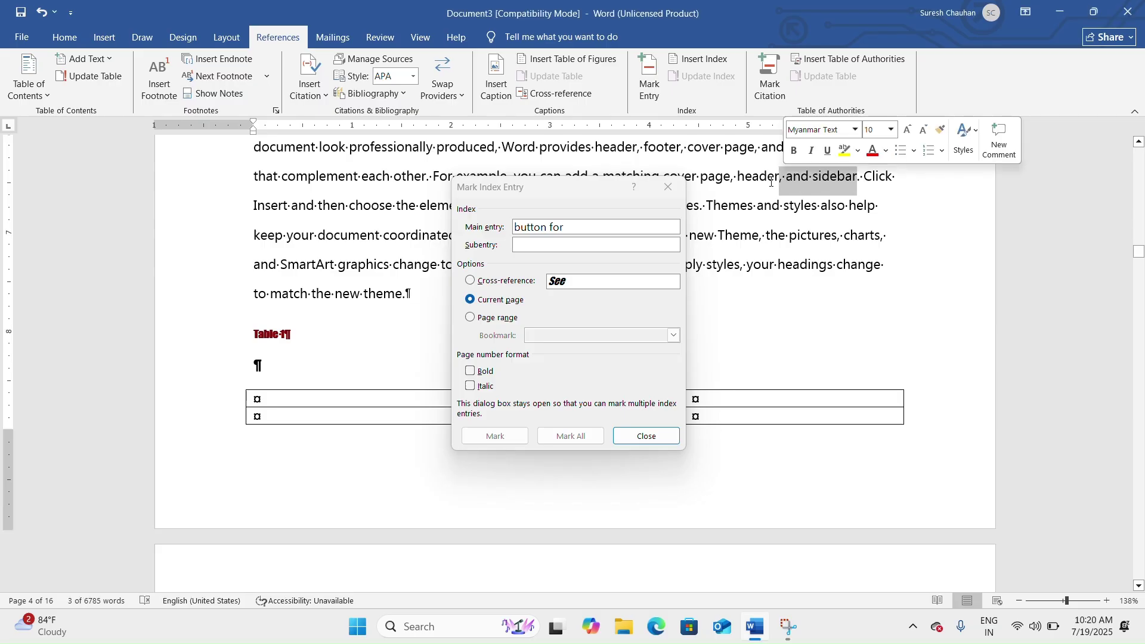
left_click(597, 228)
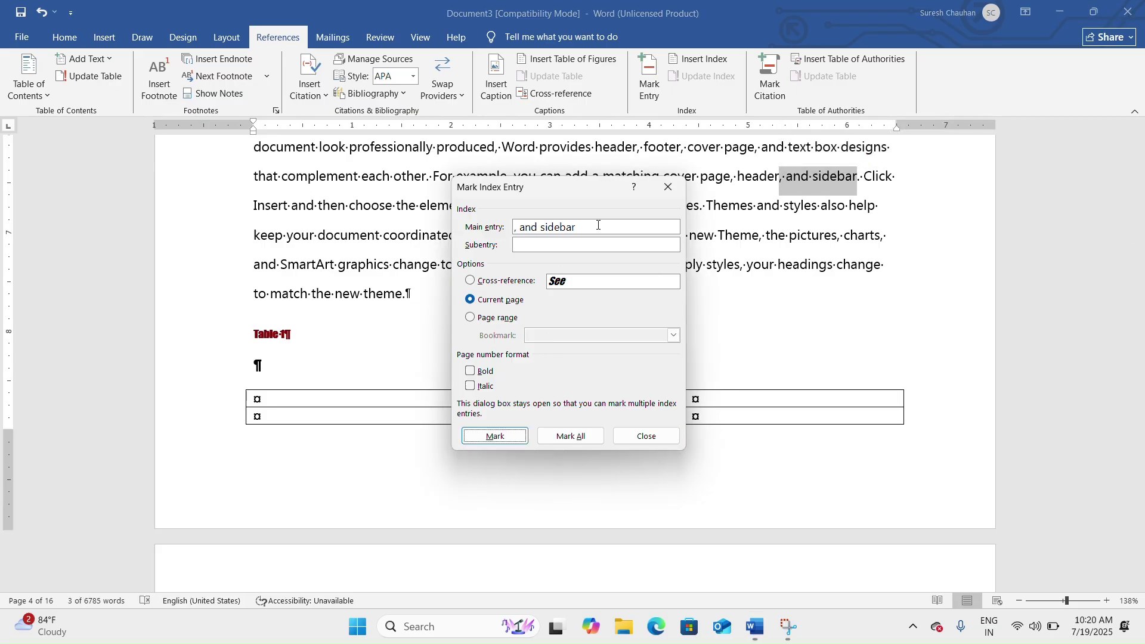
left_click(495, 436)
left_click(649, 442)
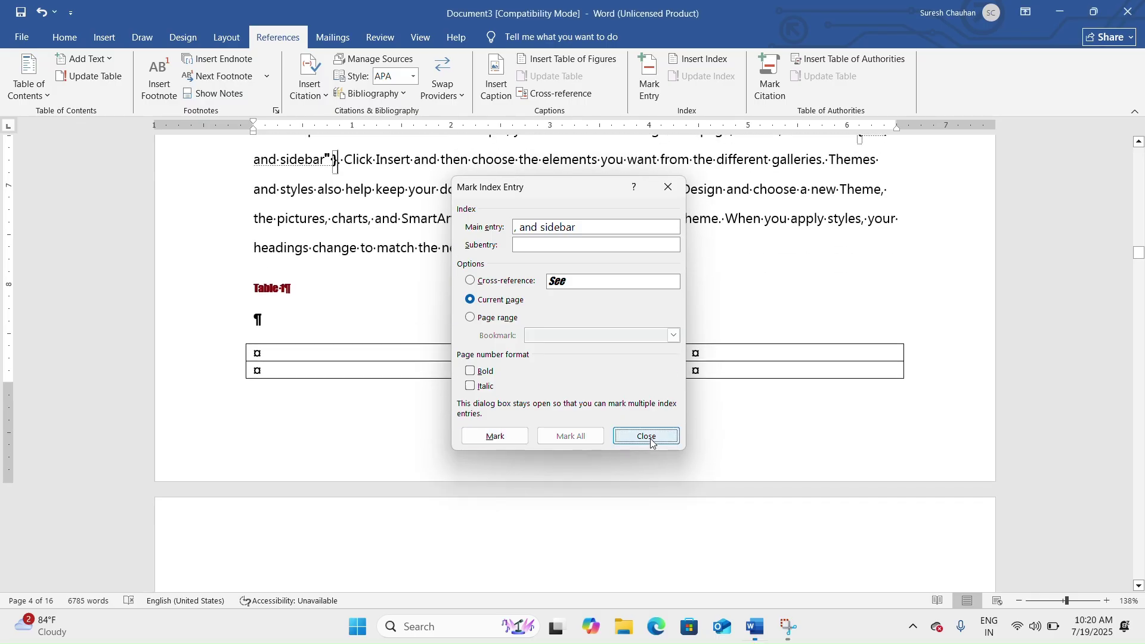
scroll(903, 293, "up", 3)
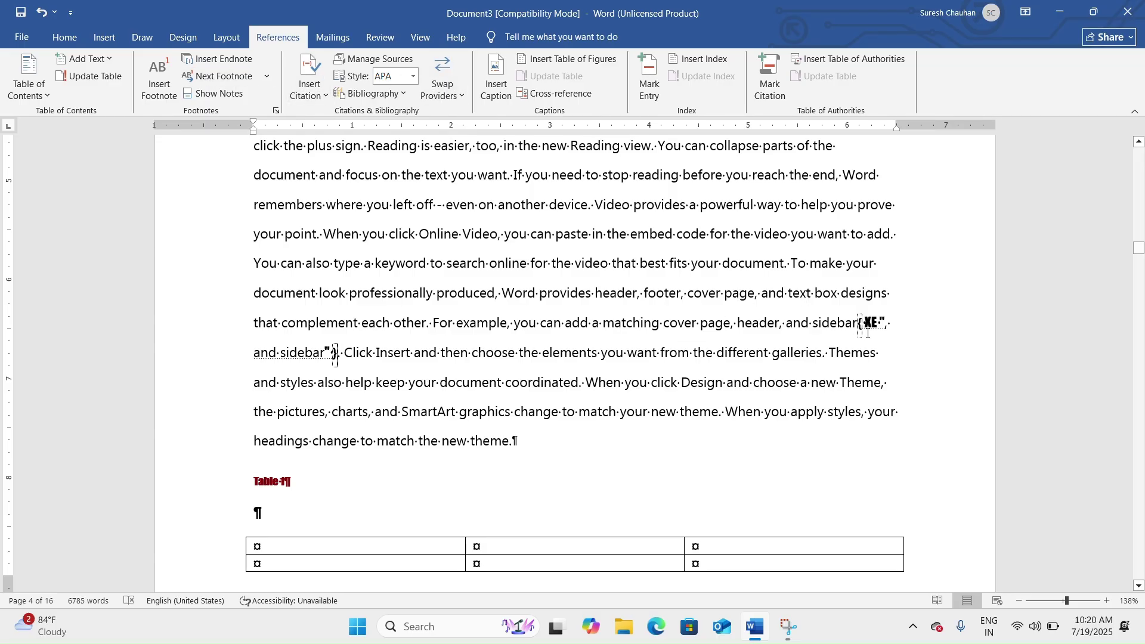
Hide formatting marks and insert an empty line after 'parts of the'.
left_click(64, 38)
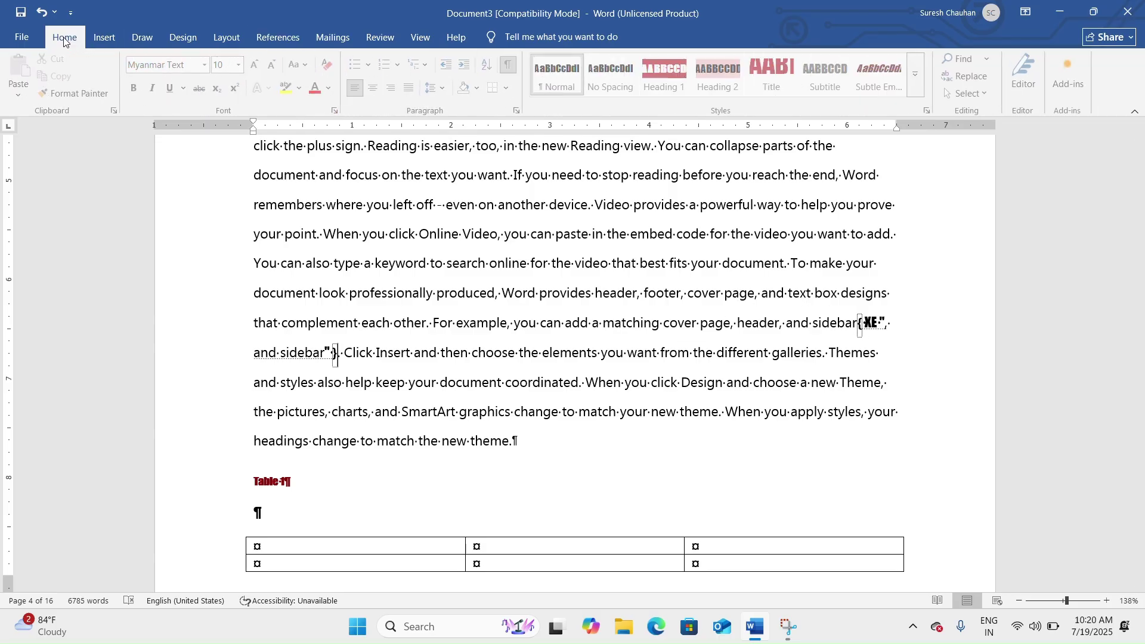
left_click(508, 65)
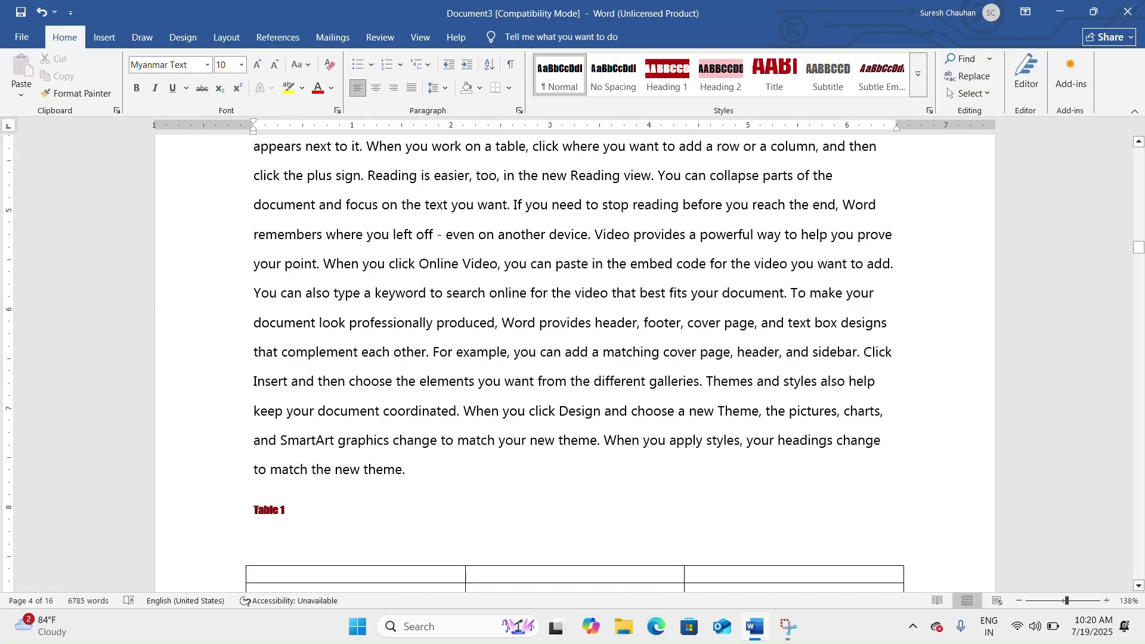
key("Return")
key("Return")
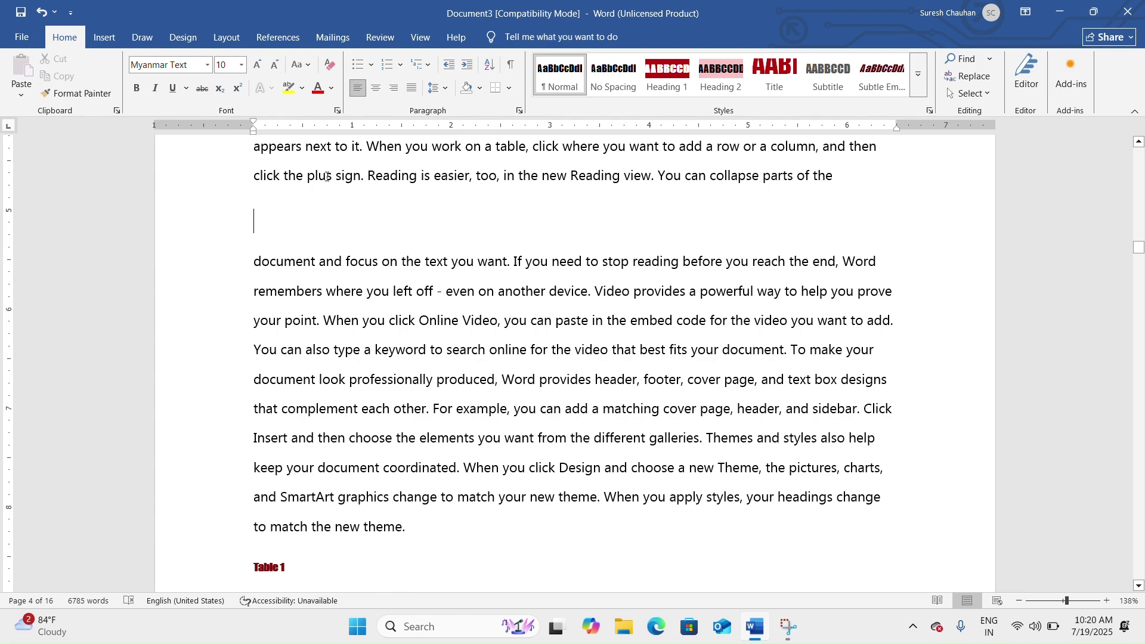
left_click(289, 43)
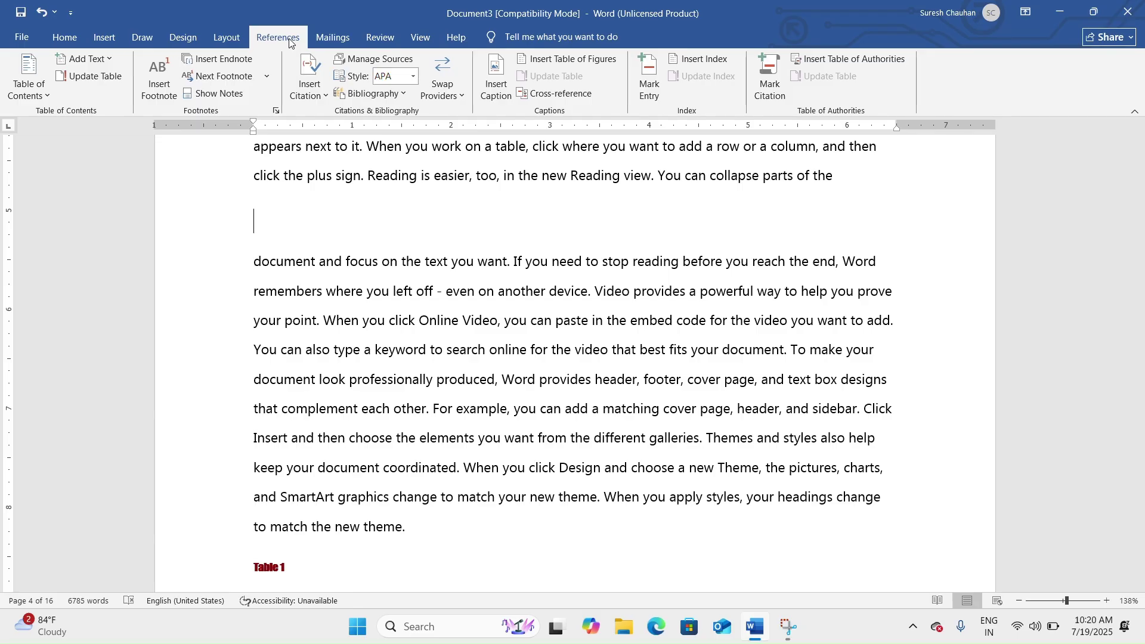
left_click(699, 56)
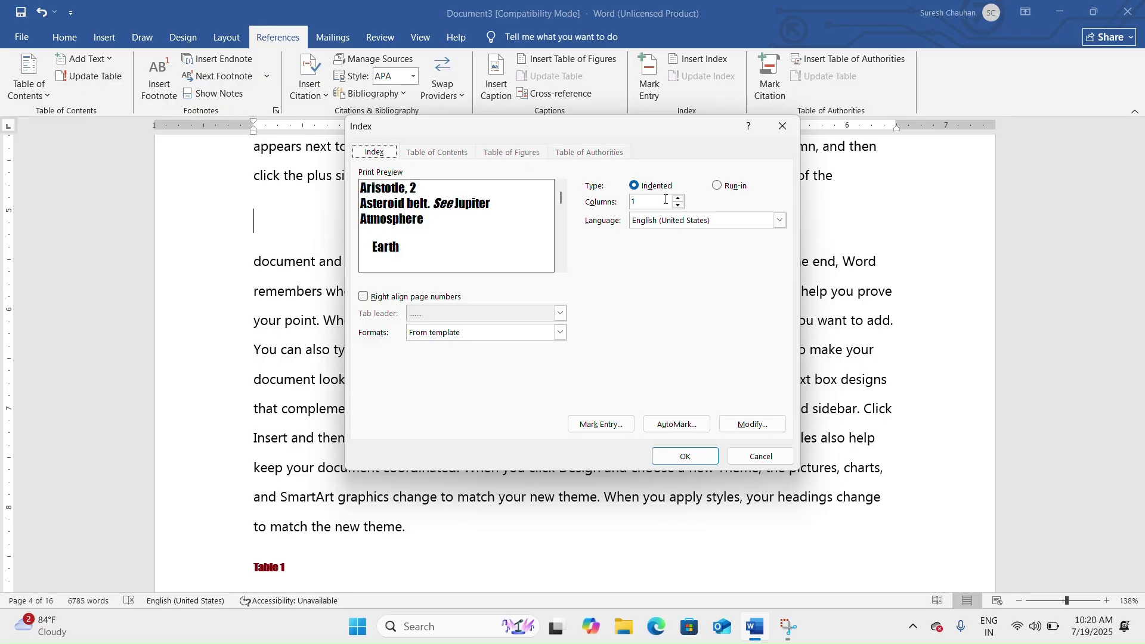
Replace the index using From template format, right-aligned page numbers and dotted leaders.
left_click(383, 301)
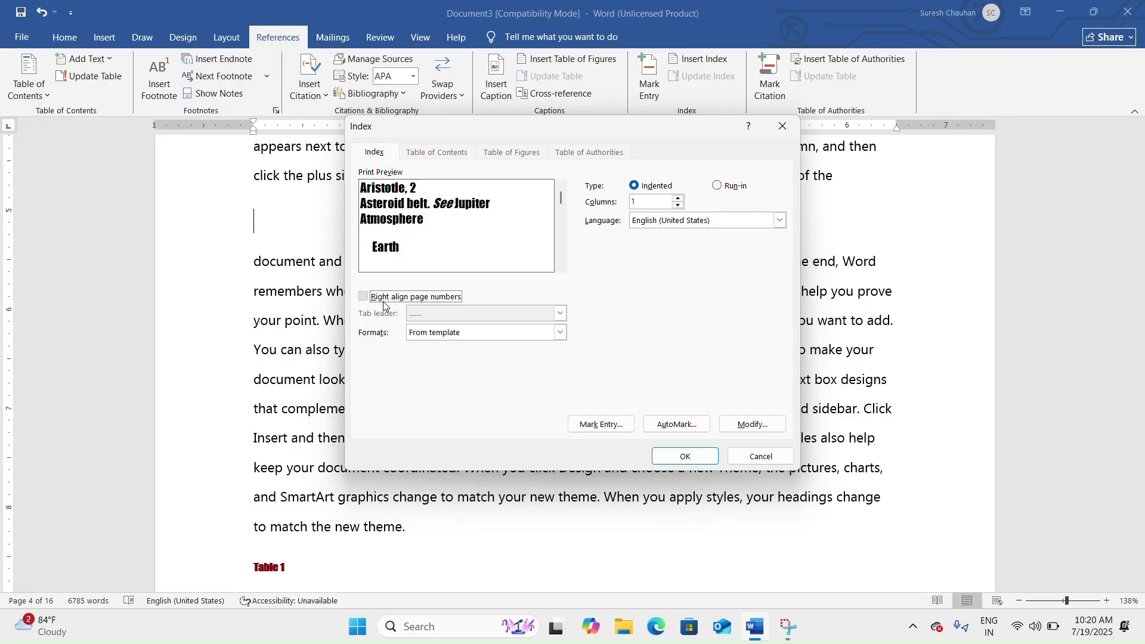
left_click(561, 314)
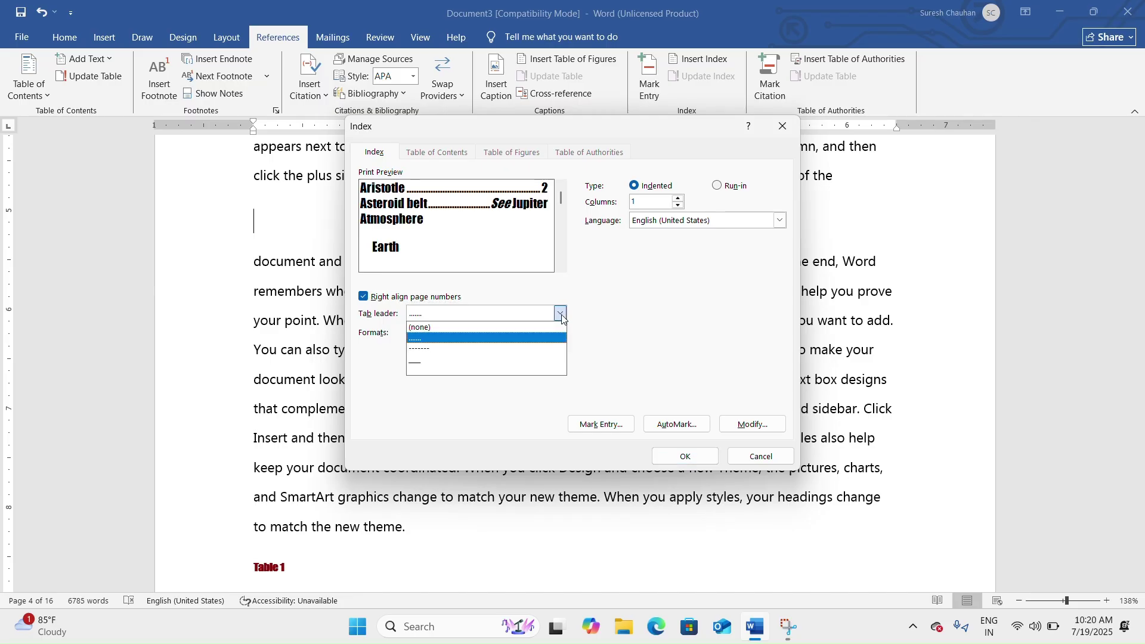
left_click(540, 348)
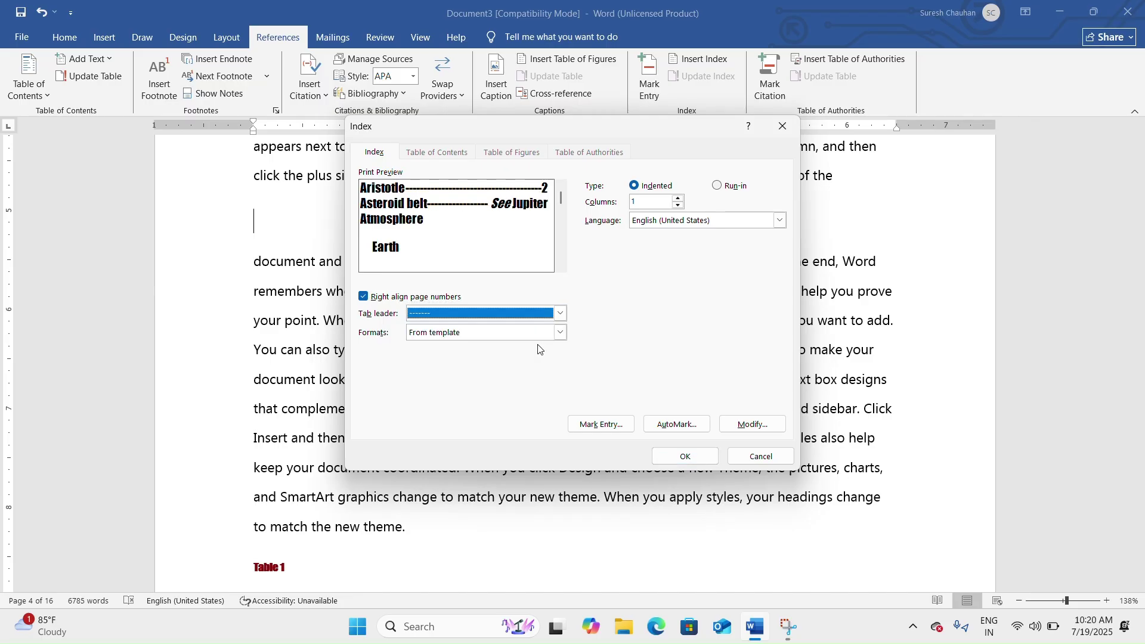
left_click(518, 333)
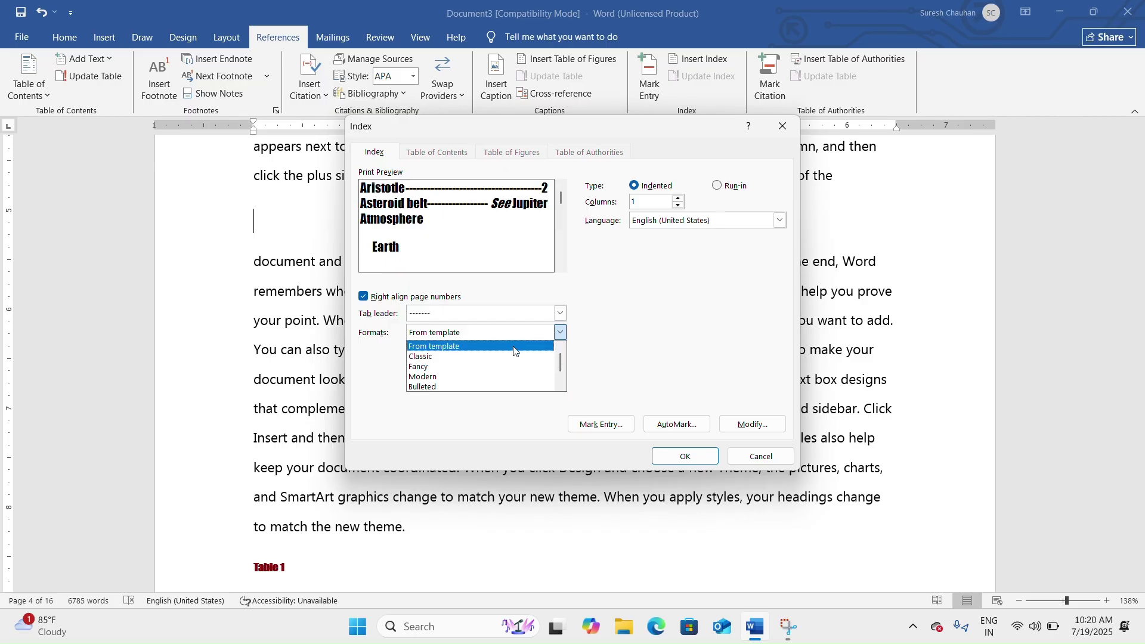
left_click(501, 358)
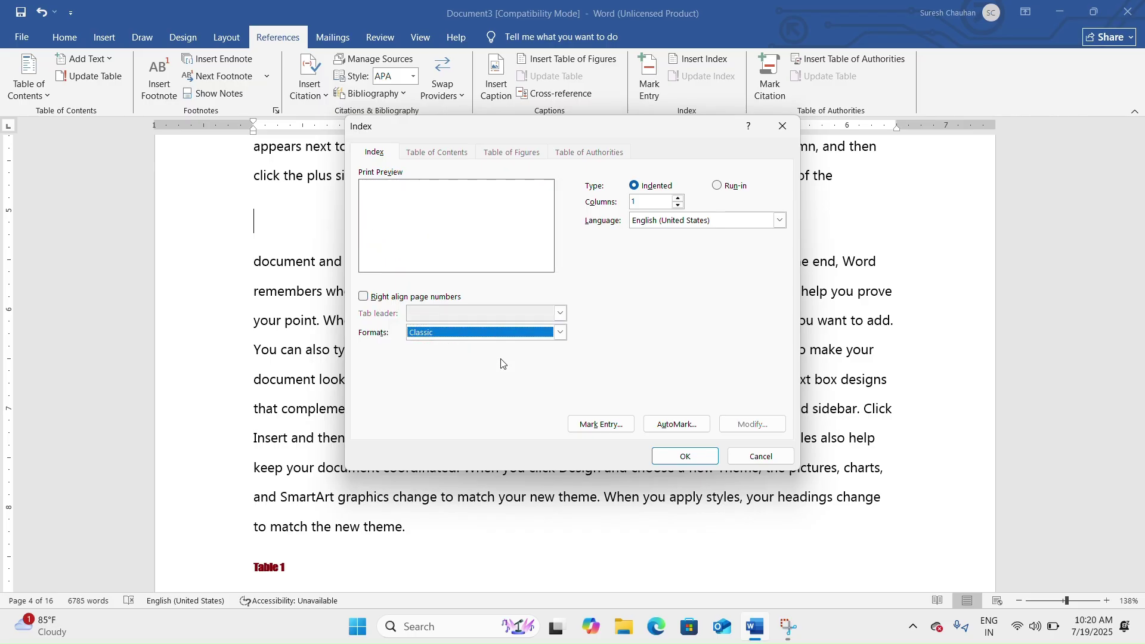
left_click(537, 327)
left_click(533, 371)
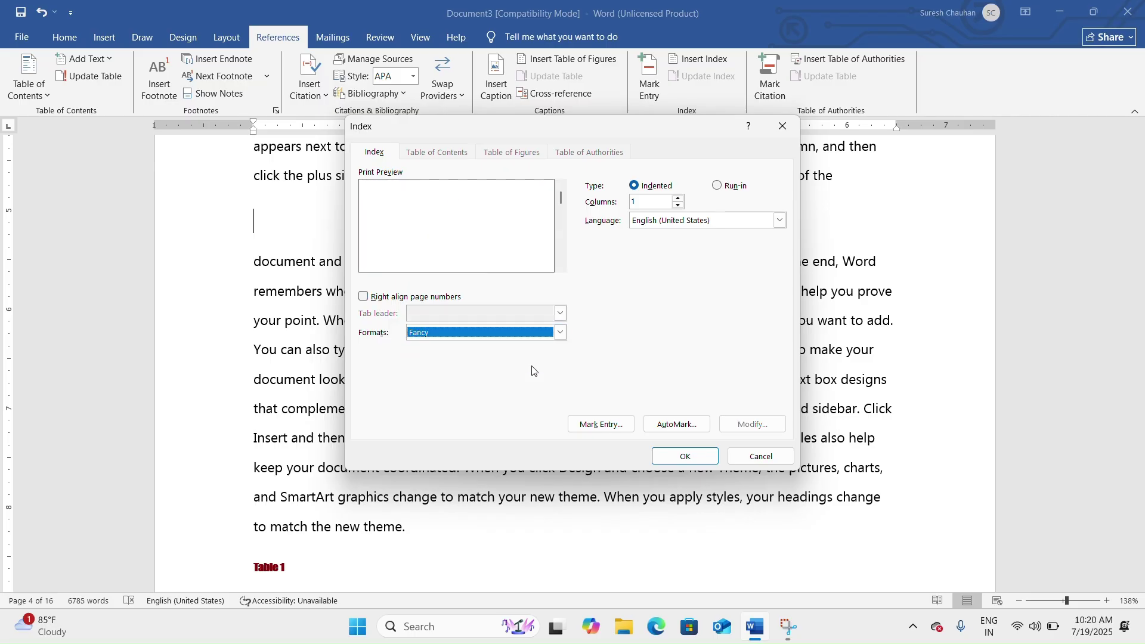
left_click(560, 333)
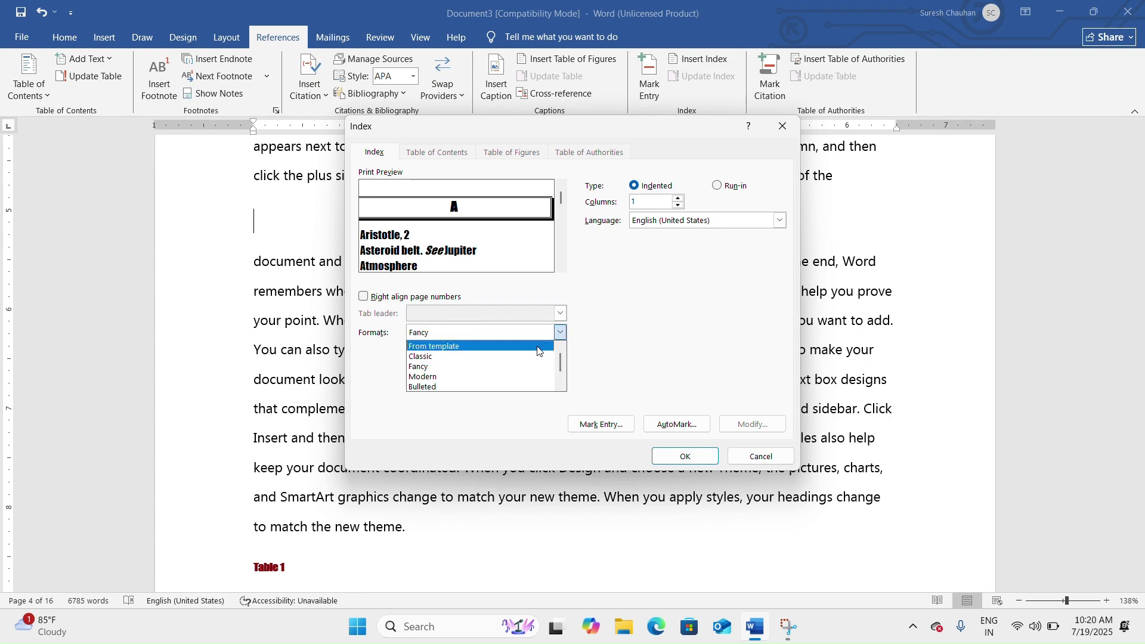
left_click(536, 347)
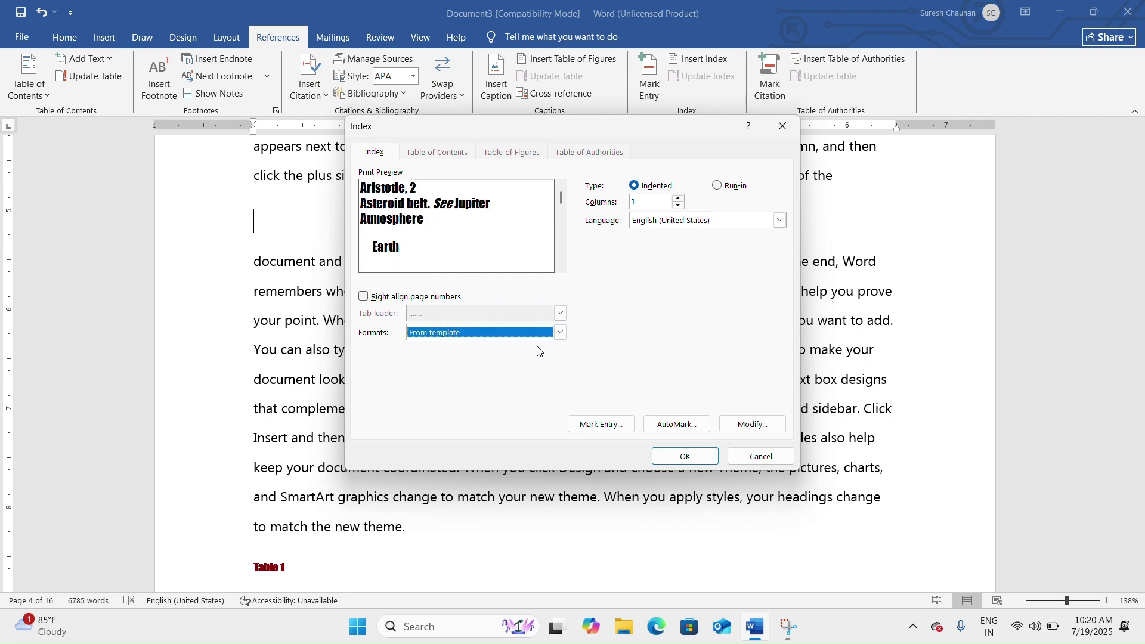
left_click(370, 300)
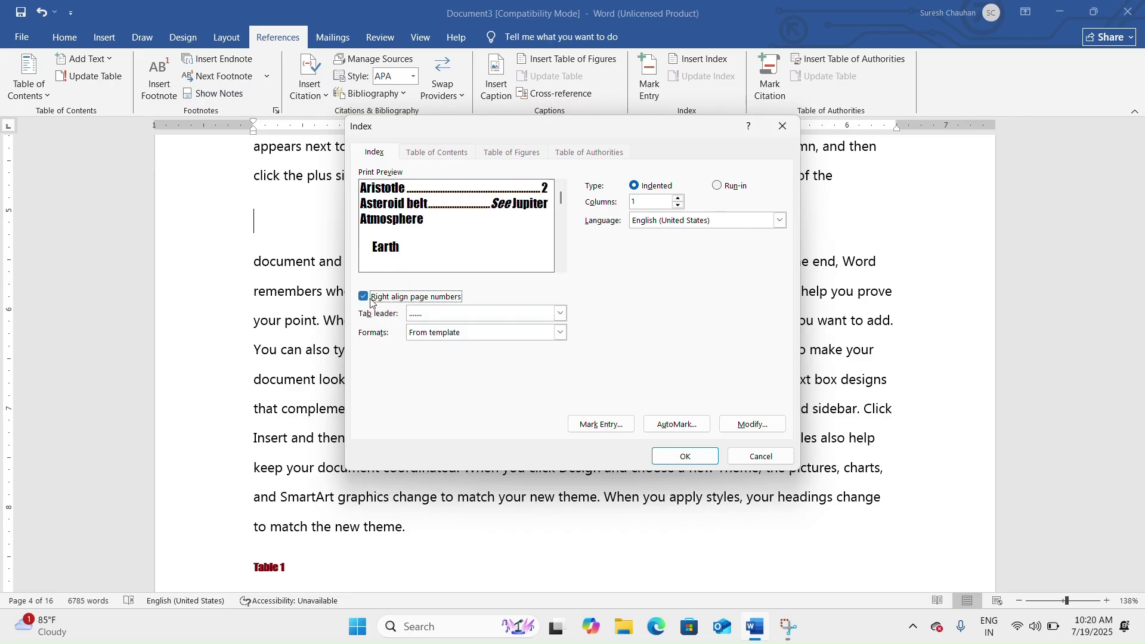
left_click(684, 456)
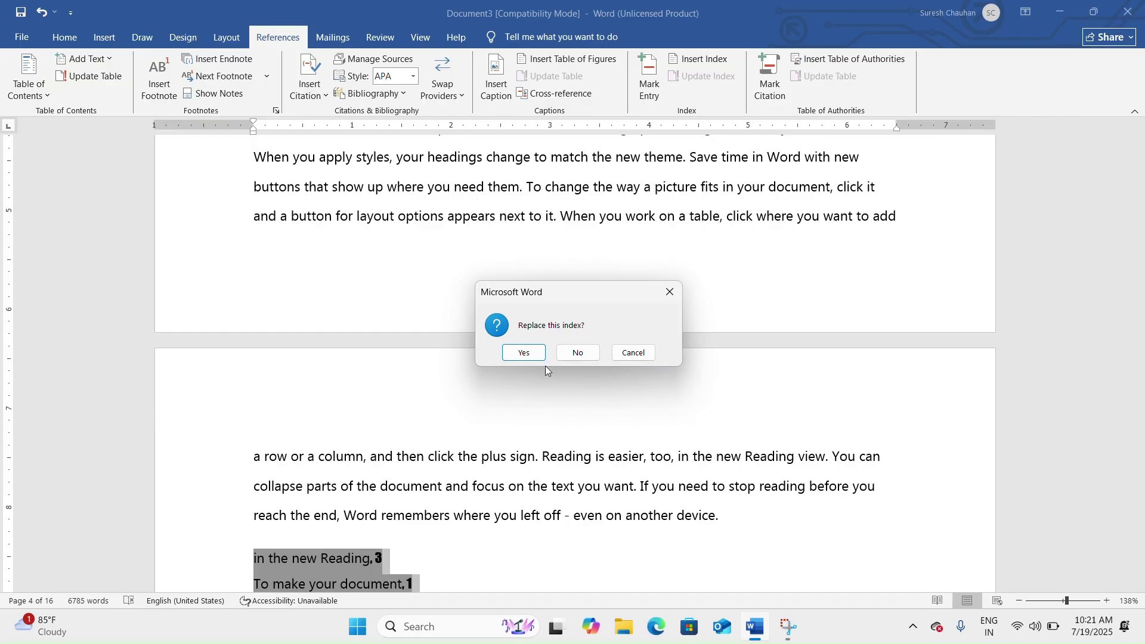
left_click(525, 355)
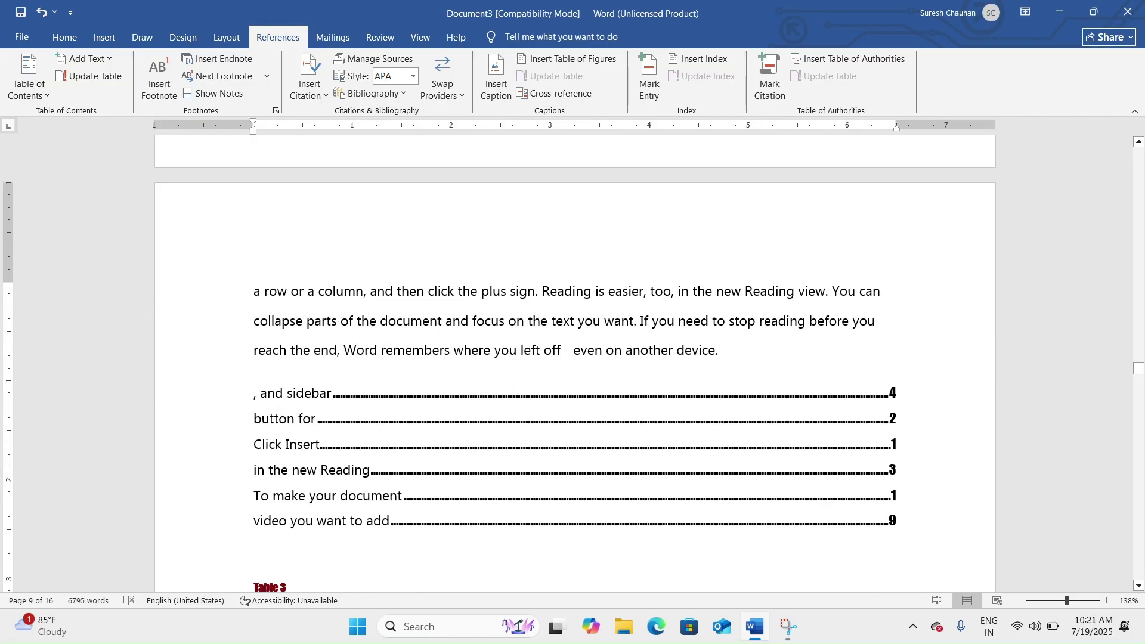
Select the rebuilt index to check its dotted leaders, then return to the body text.
left_click_drag(266, 391, 876, 524)
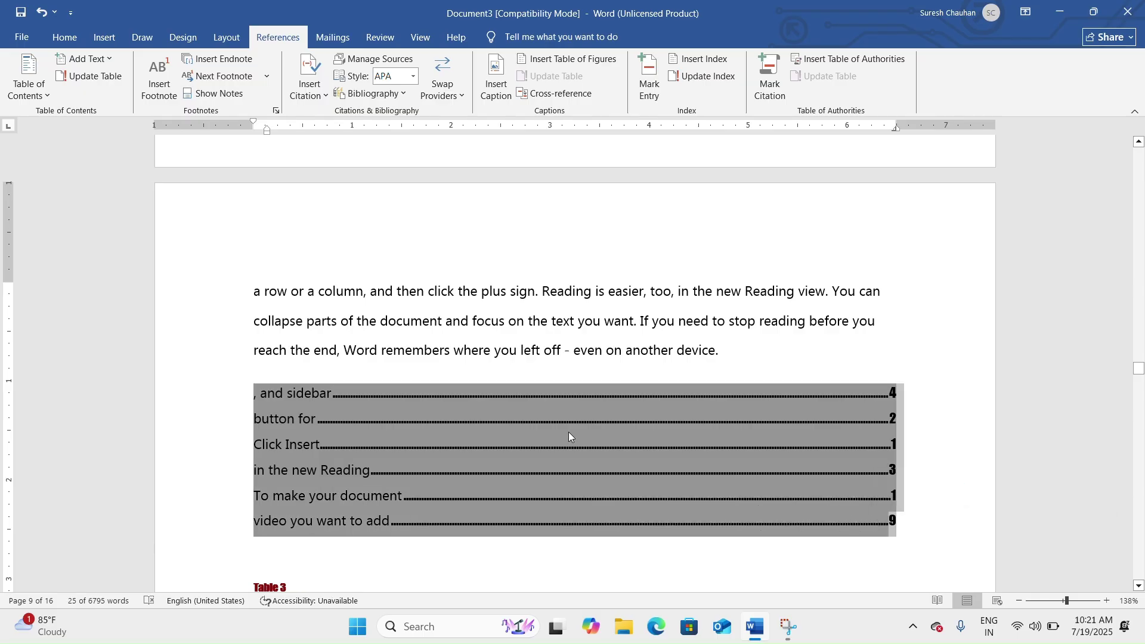
left_click(553, 433)
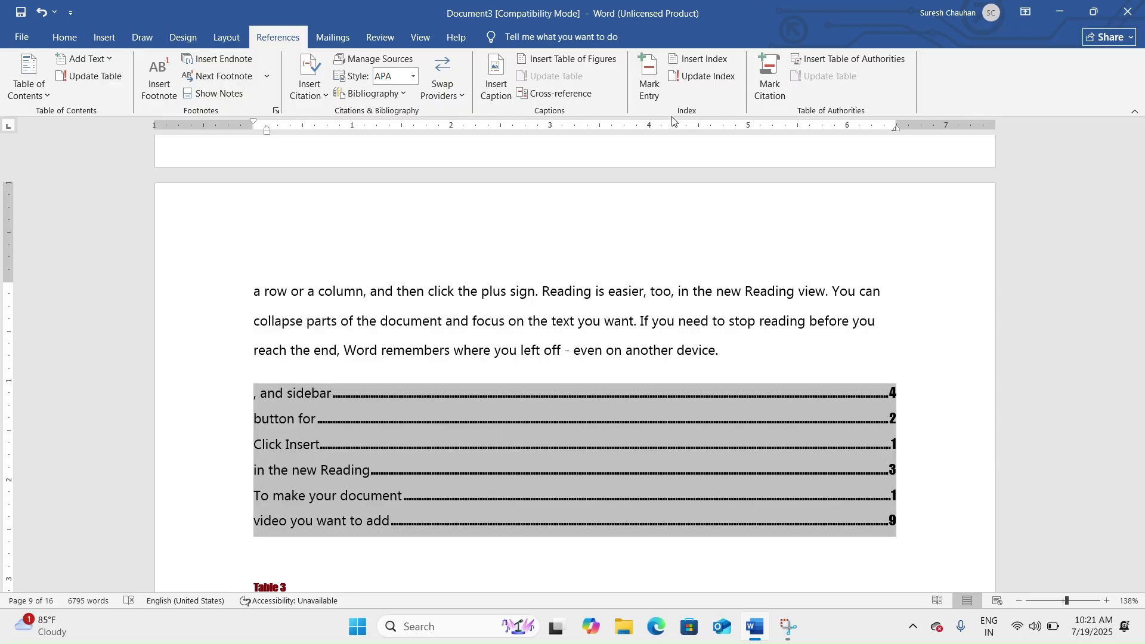
left_click(596, 291)
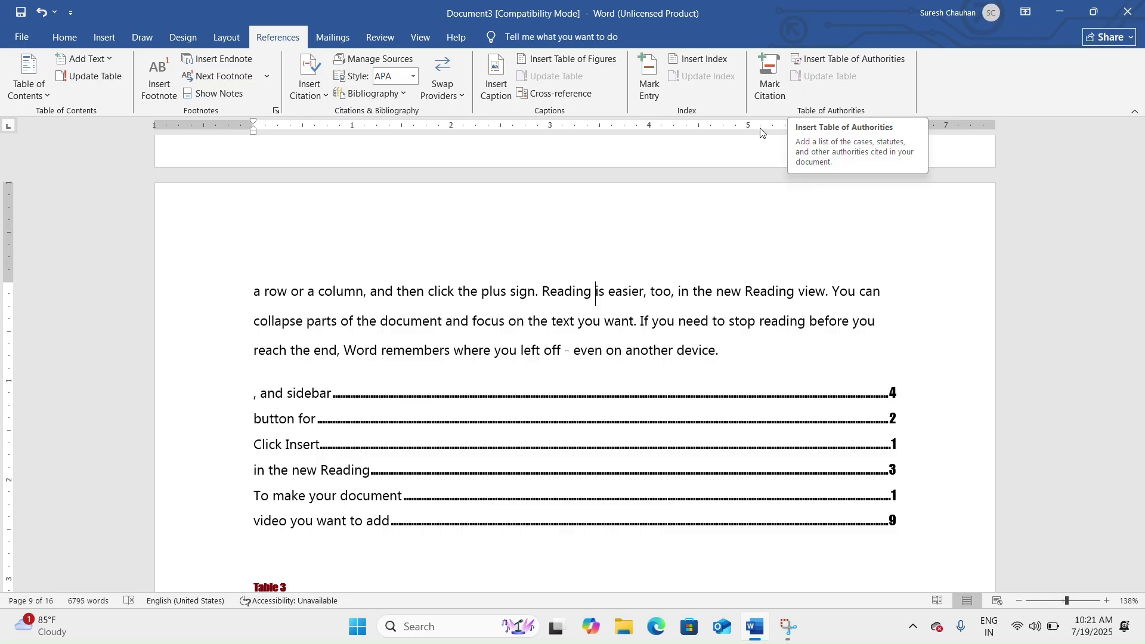
scroll(662, 295, "down", 11)
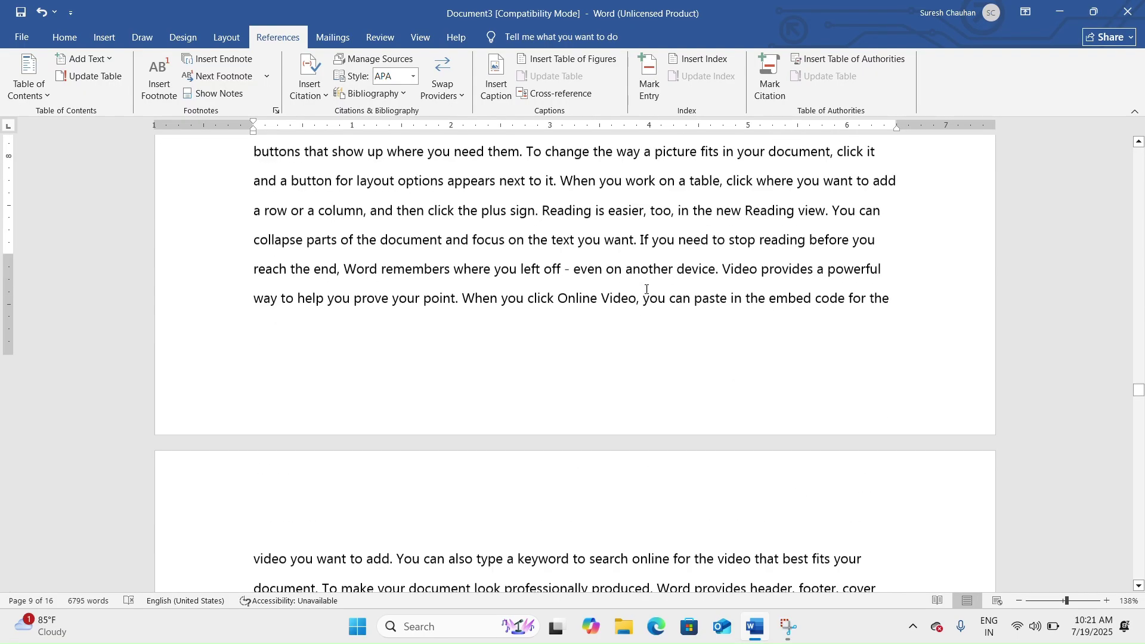
scroll(709, 267, "down", 3)
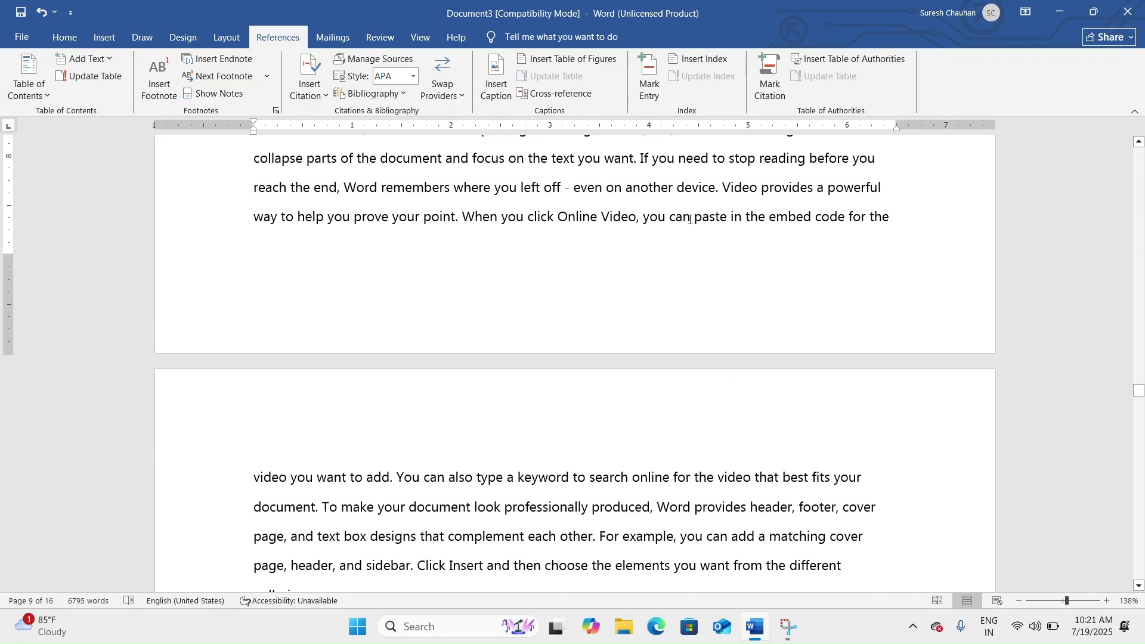
Mark the phrase 'Video, you can' as a Cases citation.
left_click_drag(690, 220, 602, 220)
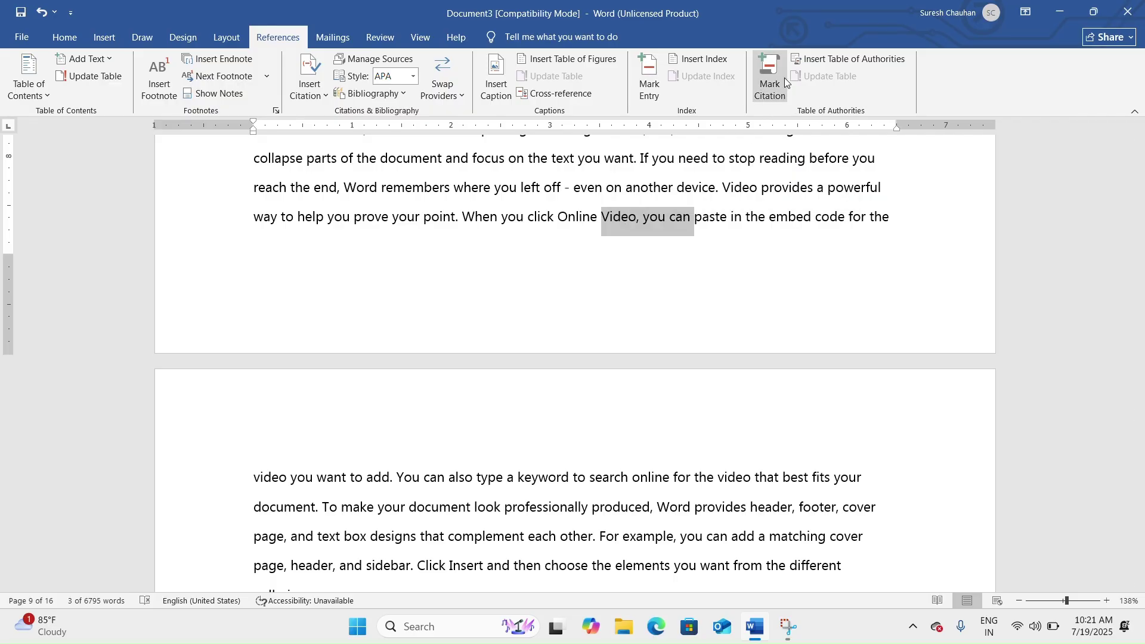
left_click(770, 76)
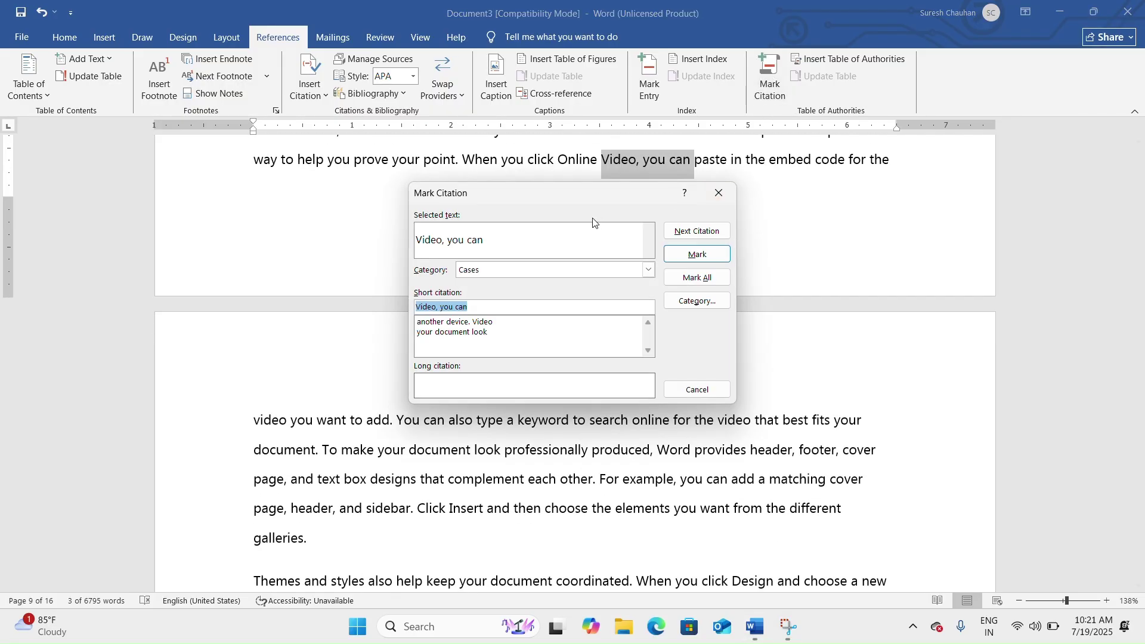
left_click(692, 255)
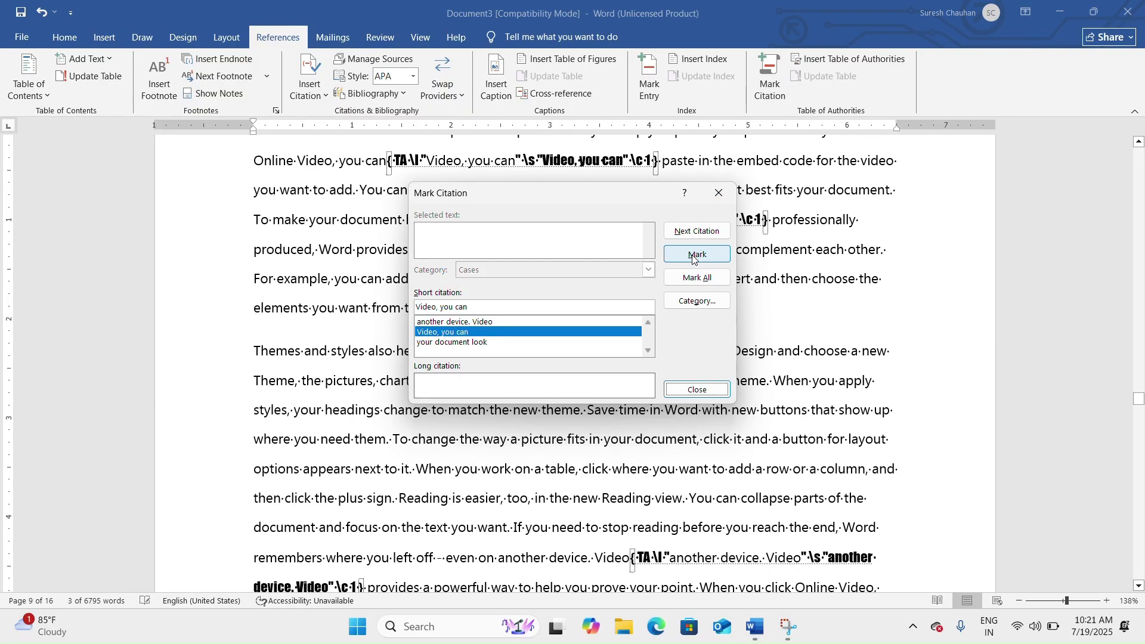
scroll(546, 472, "down", 15)
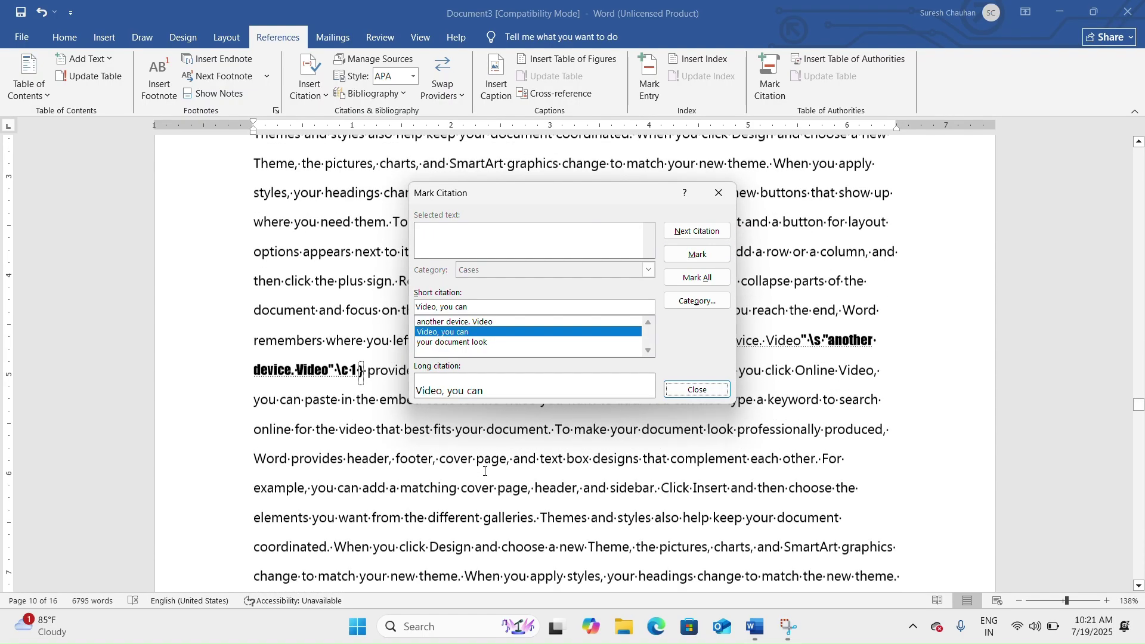
scroll(530, 466, "down", 1)
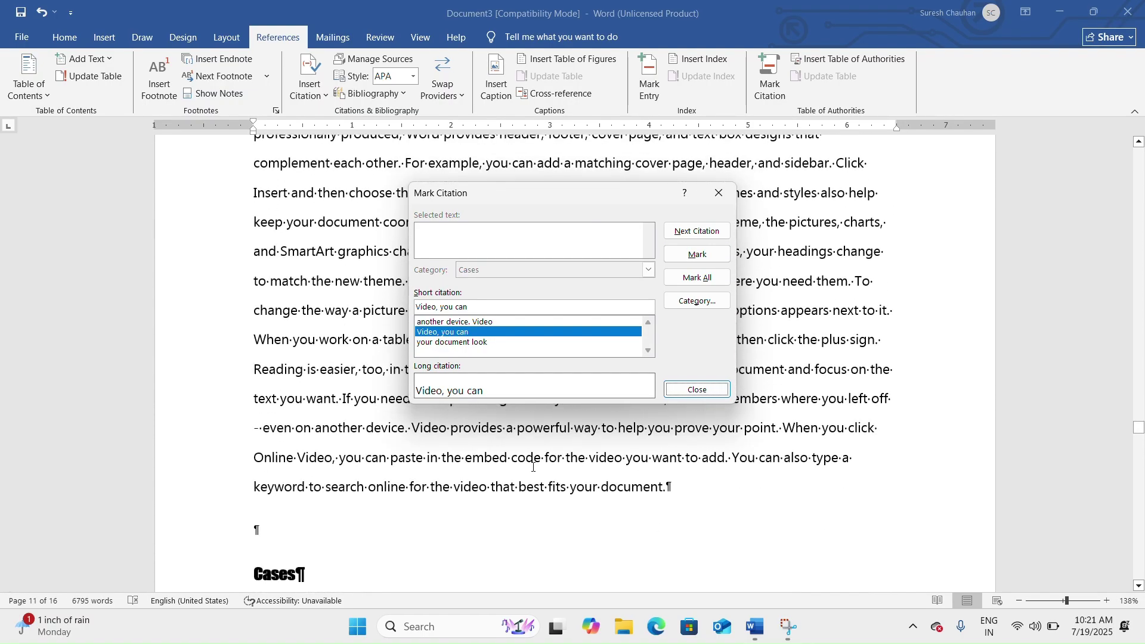
Mark 'can paste in the embed' as a citation and close the Mark Citation dialog.
left_click(488, 456)
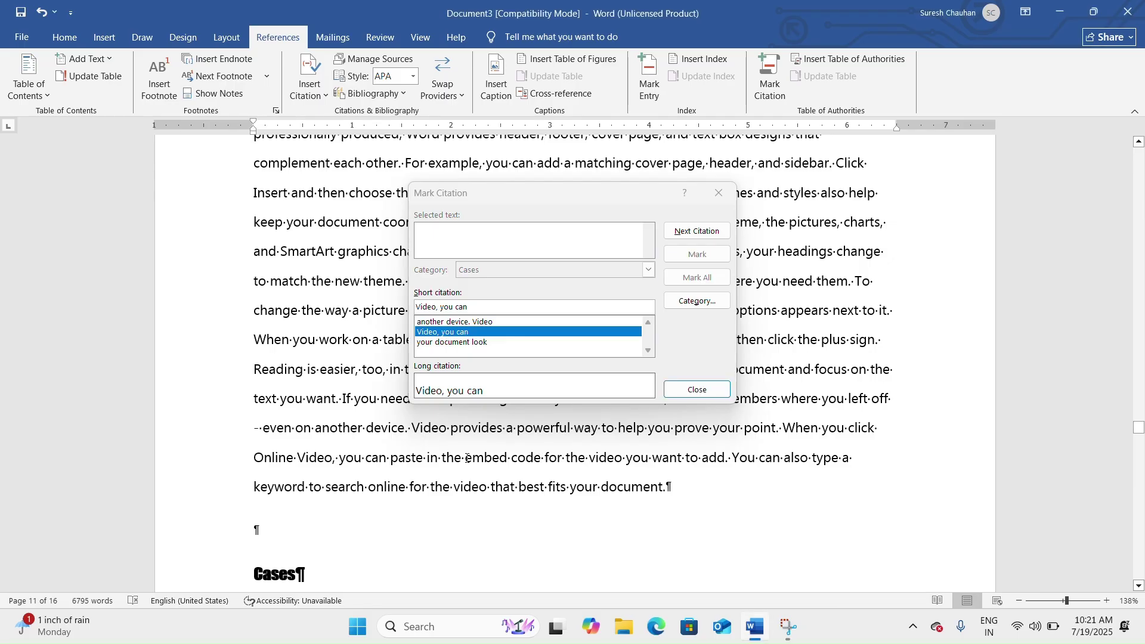
left_click_drag(388, 459, 510, 460)
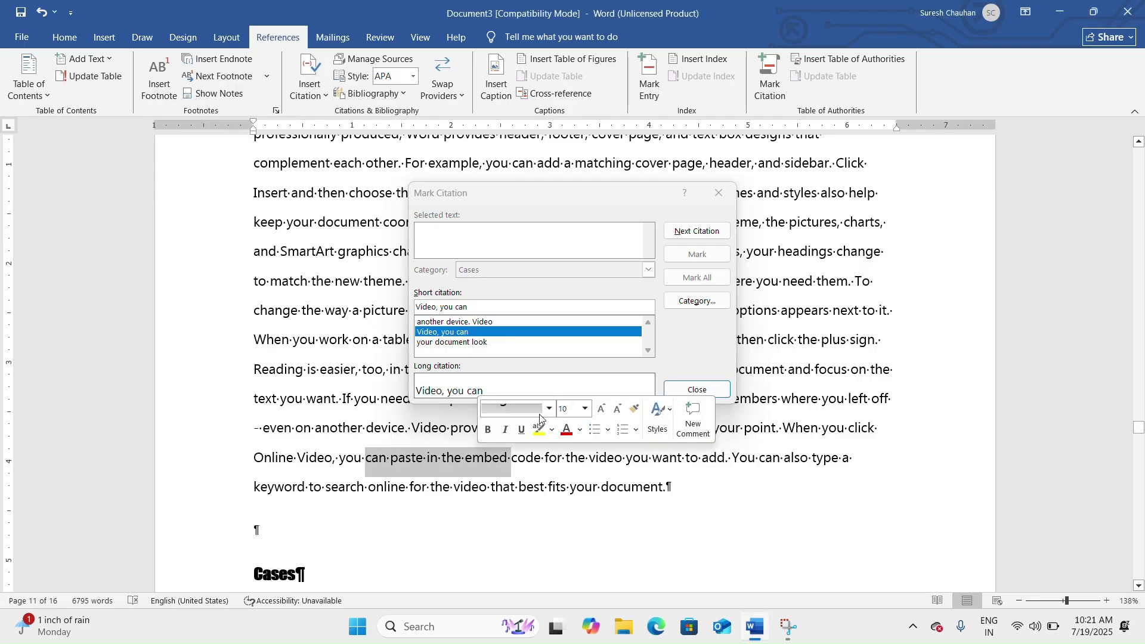
left_click(490, 241)
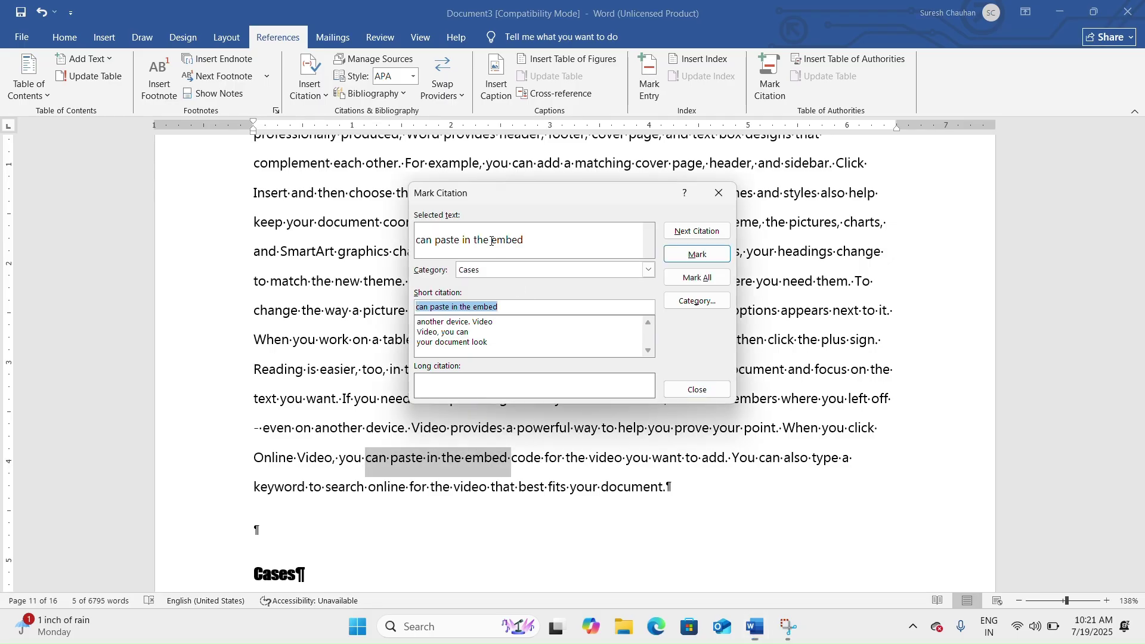
left_click(697, 255)
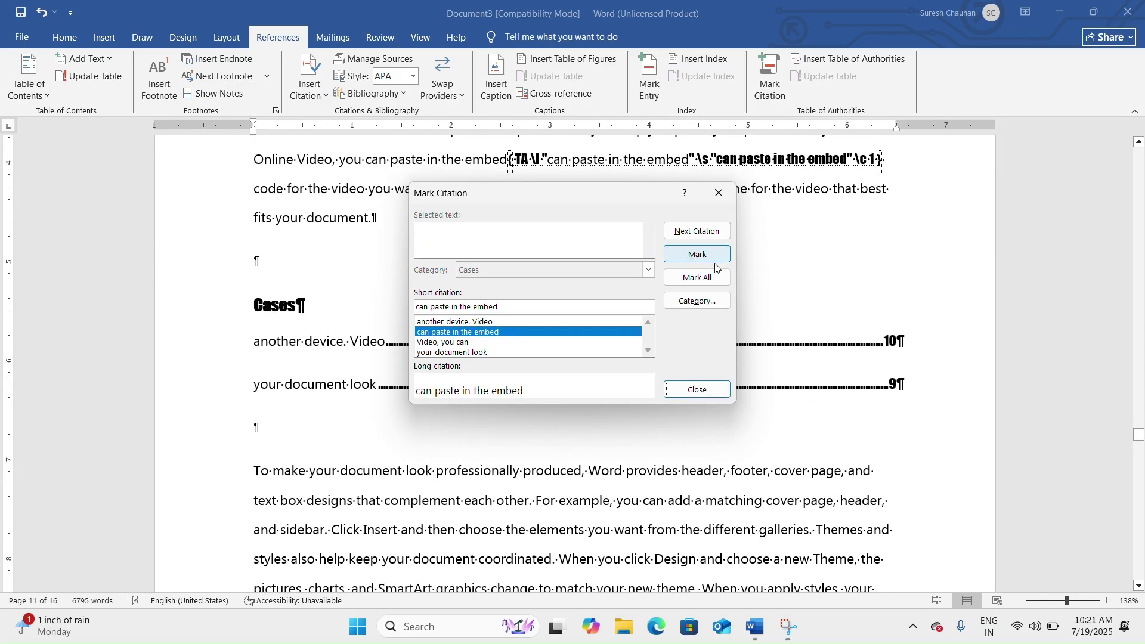
left_click(697, 390)
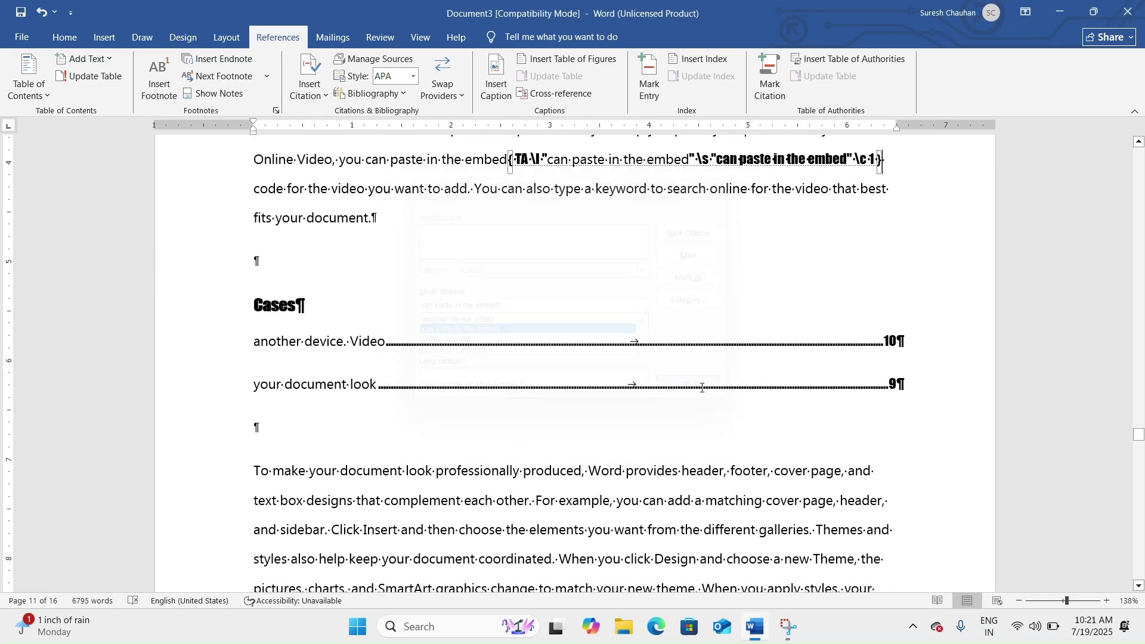
left_click(63, 37)
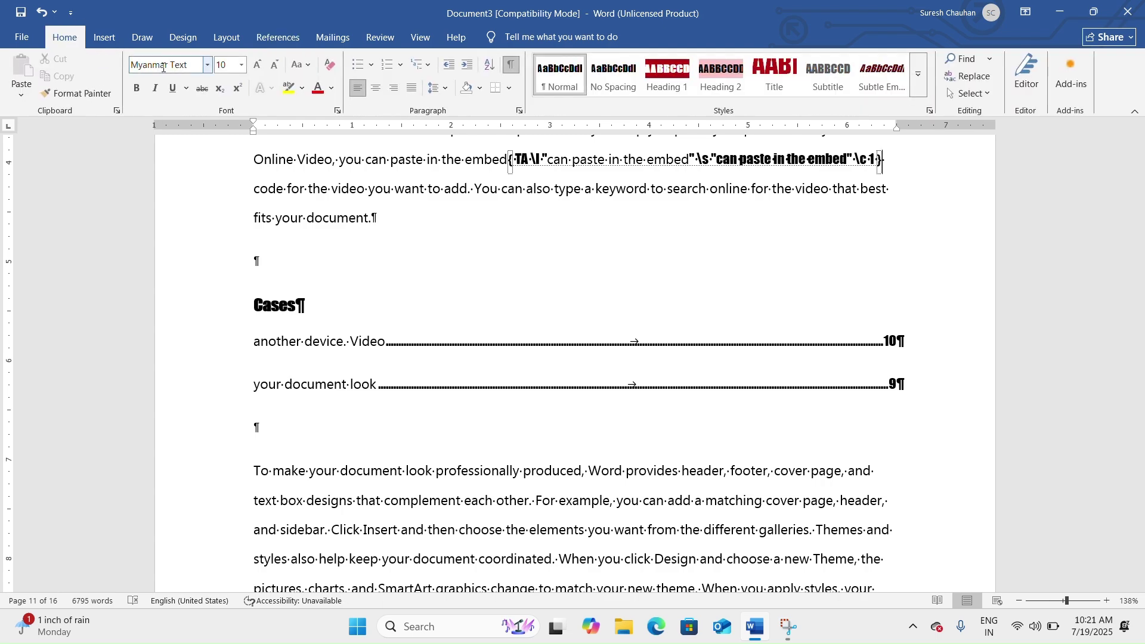
Hide formatting marks and update the Cases table of authorities to show four entries.
left_click(511, 64)
scroll(492, 163, "up", 15)
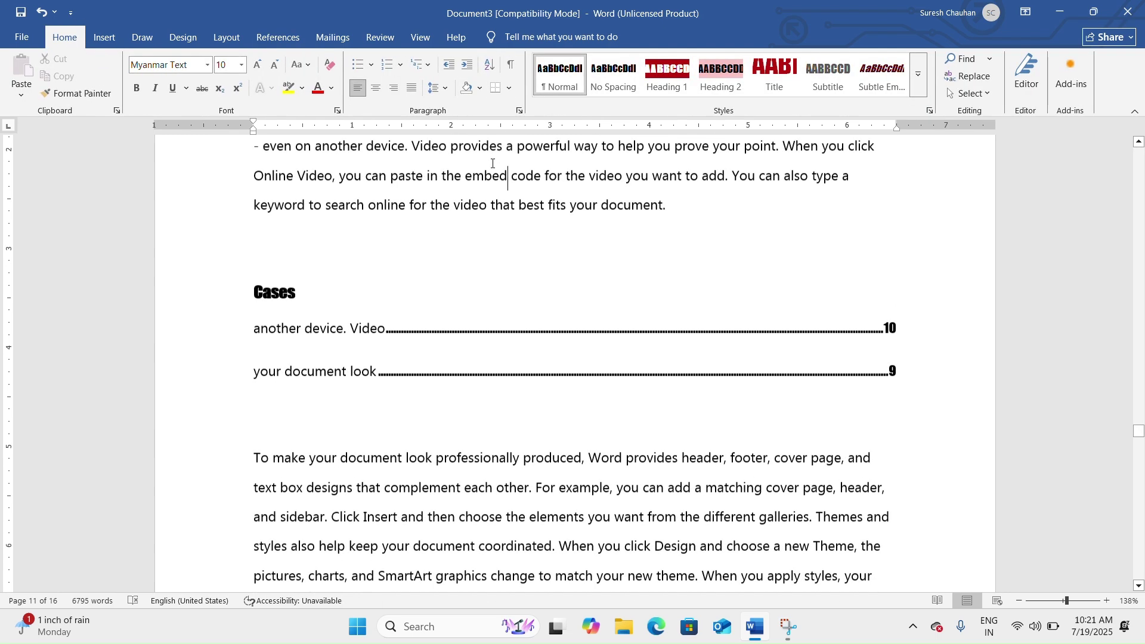
scroll(493, 163, "down", 6)
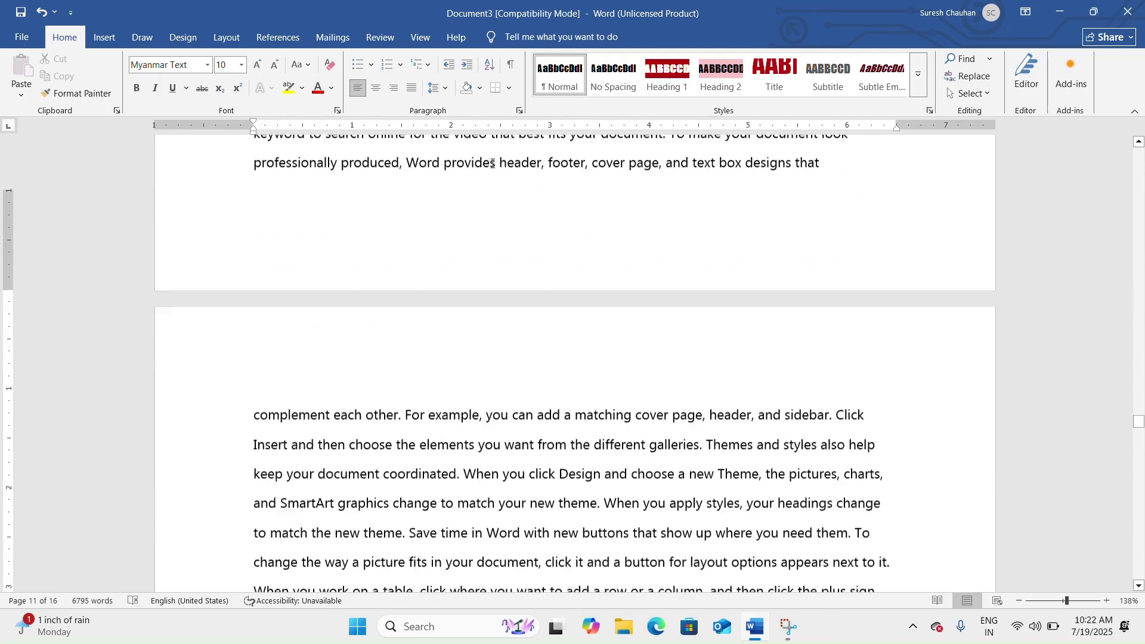
left_click(345, 289)
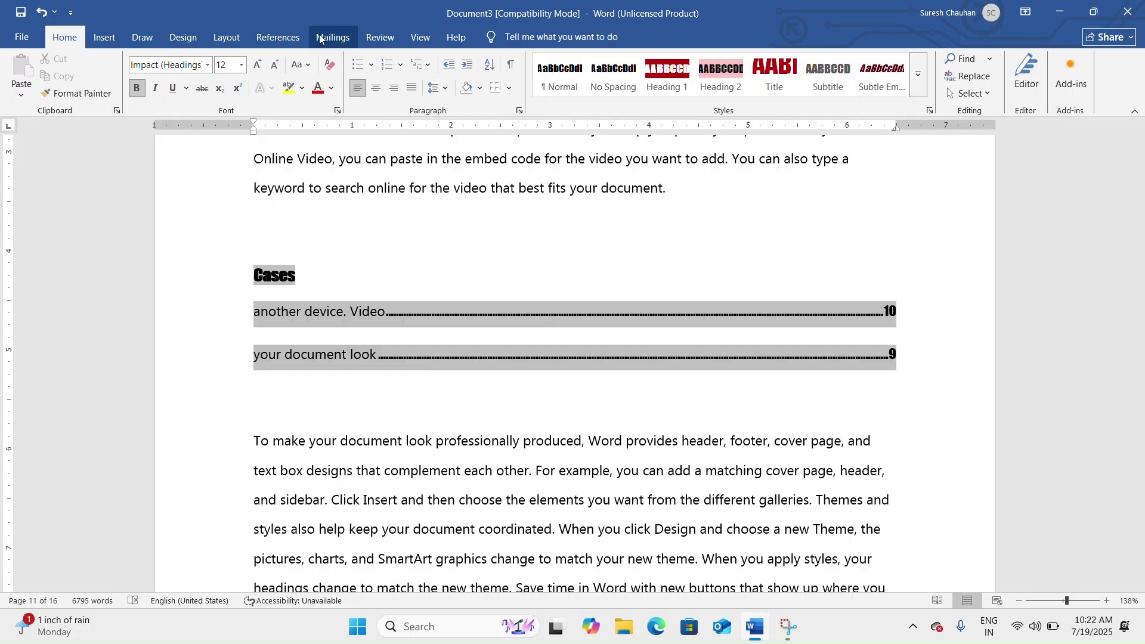
left_click(278, 37)
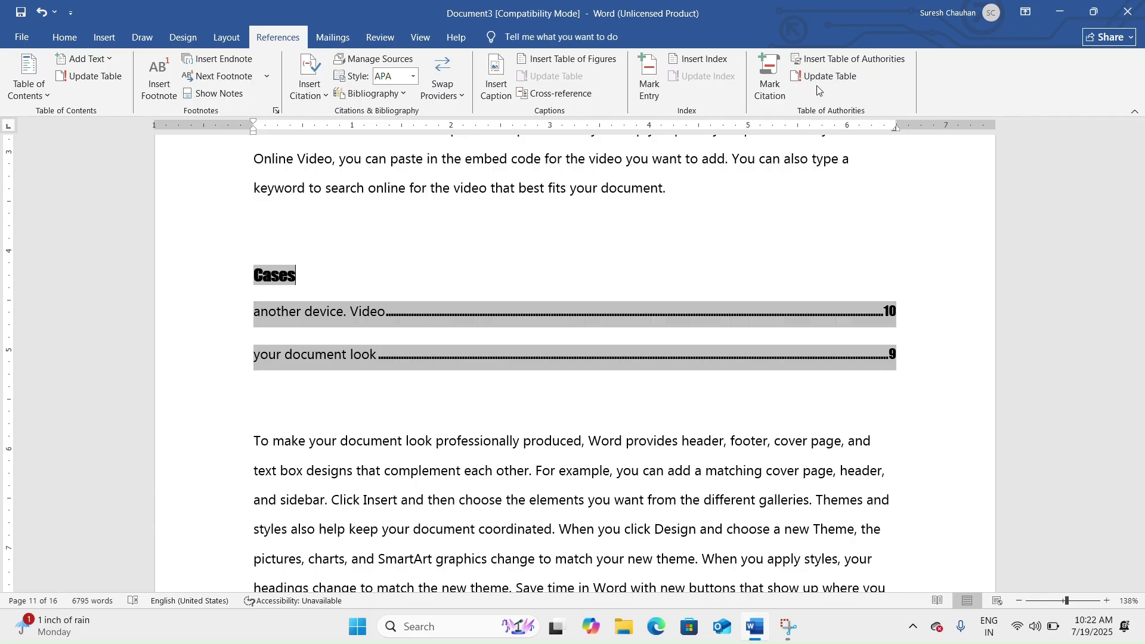
left_click(827, 78)
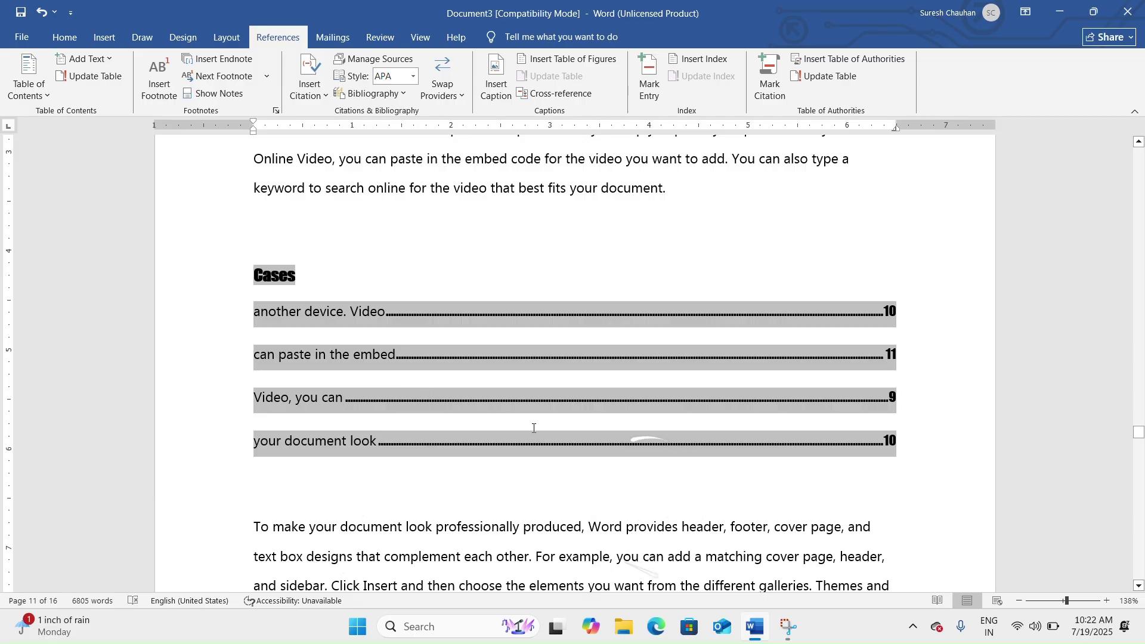
left_click(547, 413)
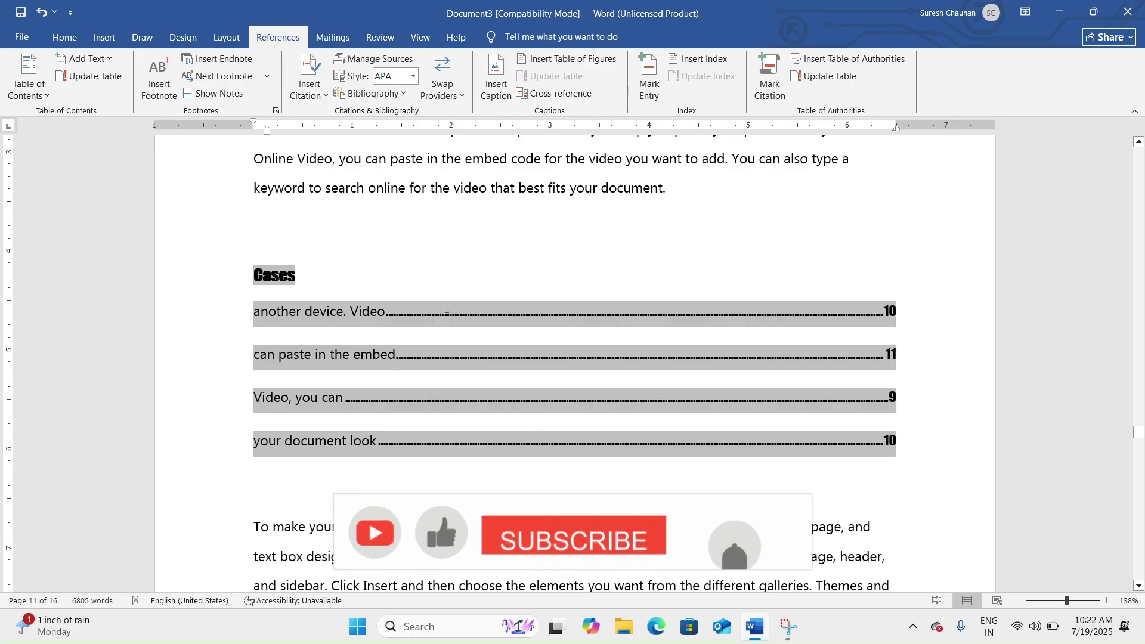